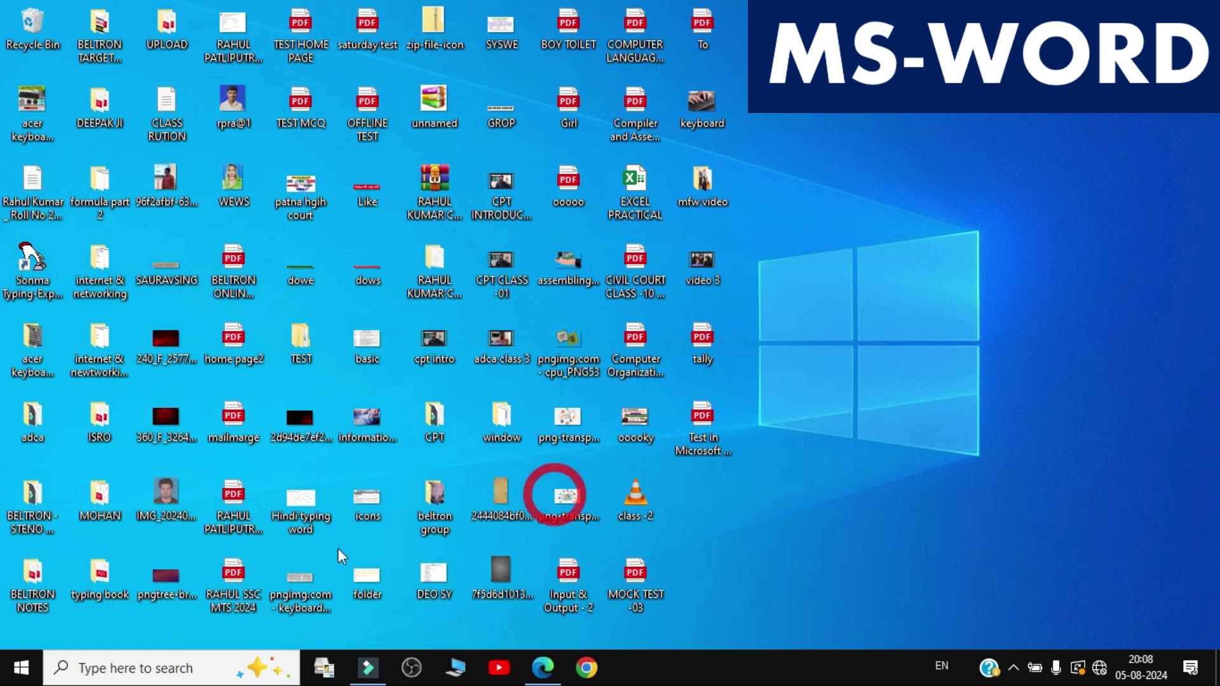
Launch Word and create a new blank document
click(113, 664)
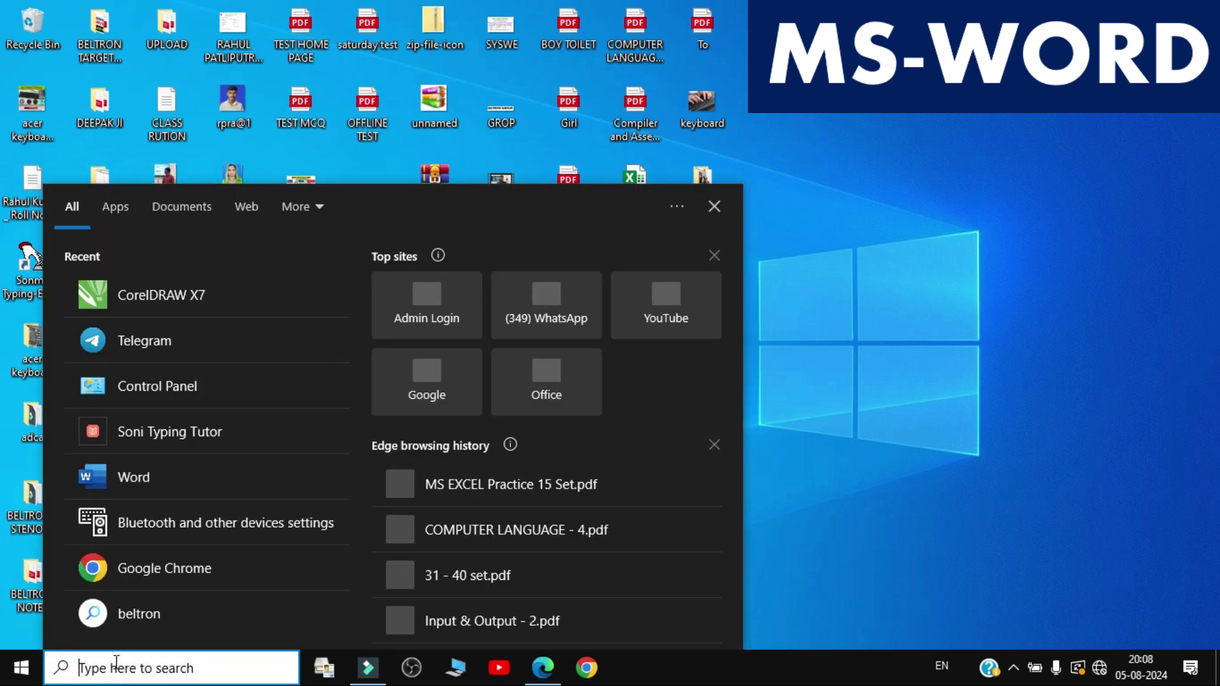
text(word)
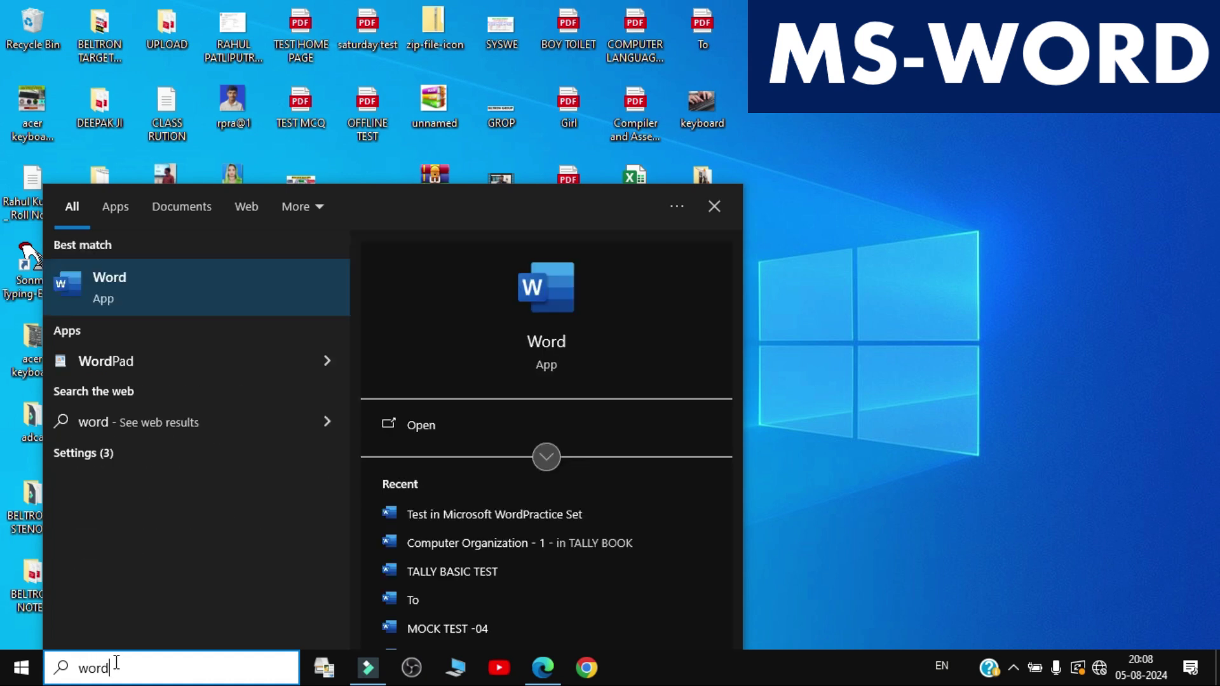
key(Return)
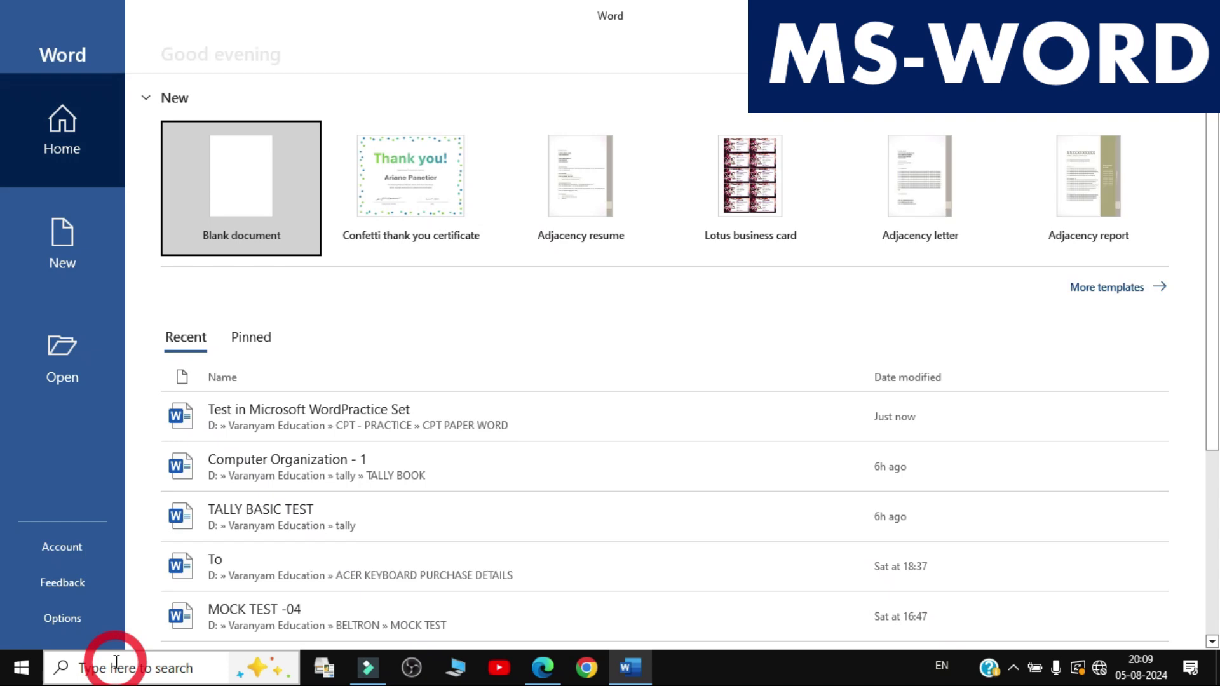
click(234, 196)
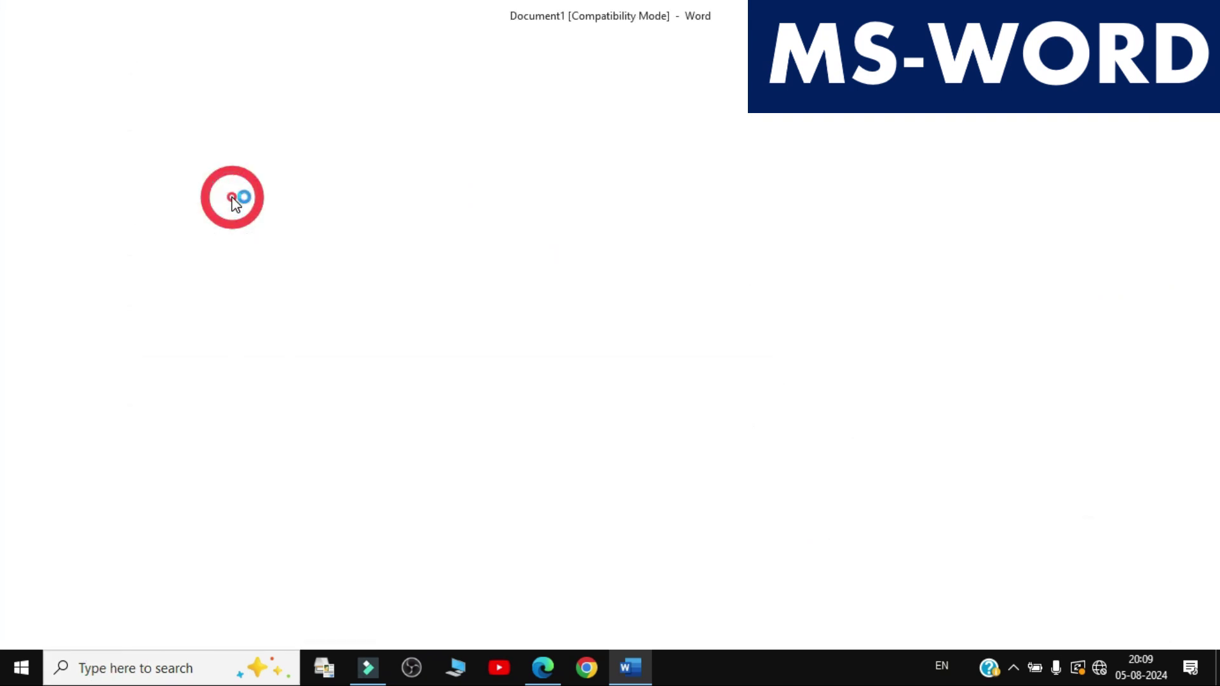
scroll(344, 270, down, 2)
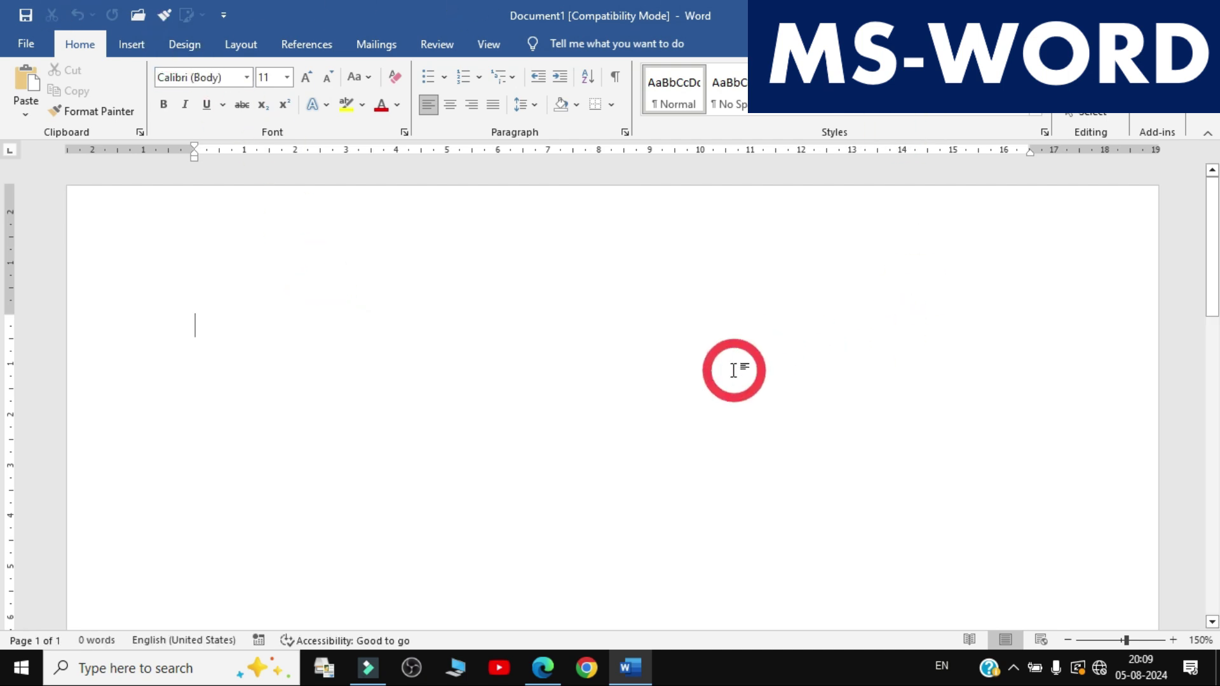
scroll(700, 370, down, 15)
scroll(700, 371, down, 2)
scroll(687, 375, up, 20)
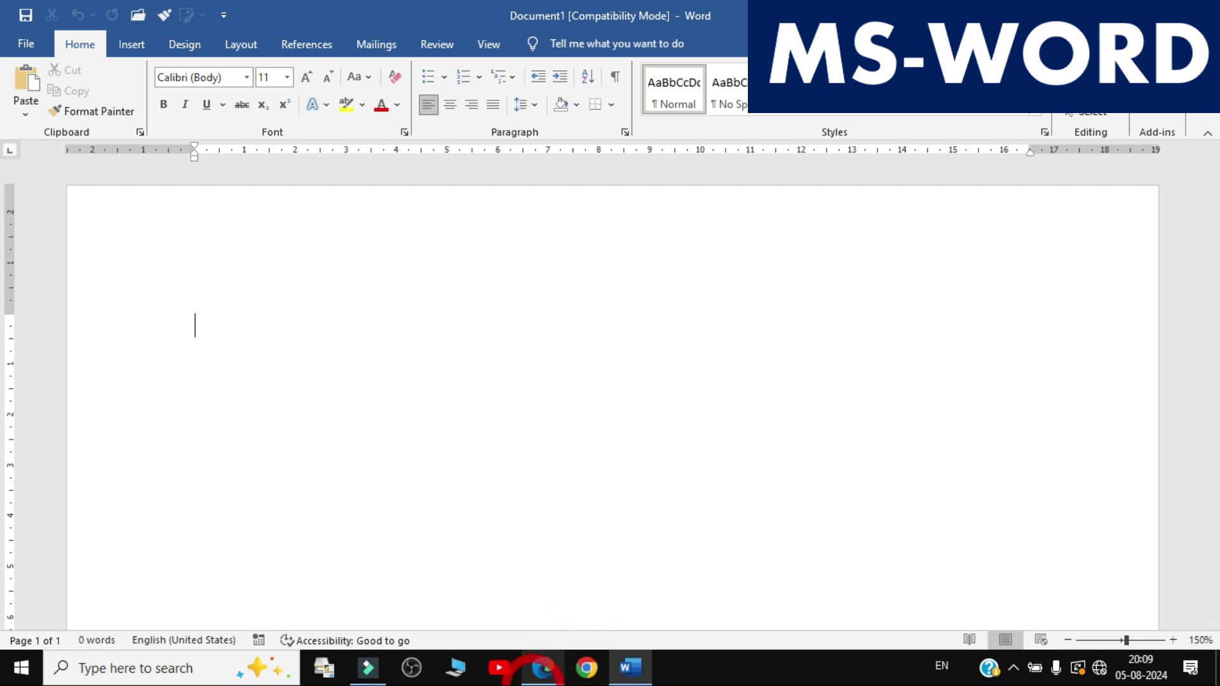
Switch to the practice-set PDF in Edge and look through its heading and the first two pages of exercises
click(542, 678)
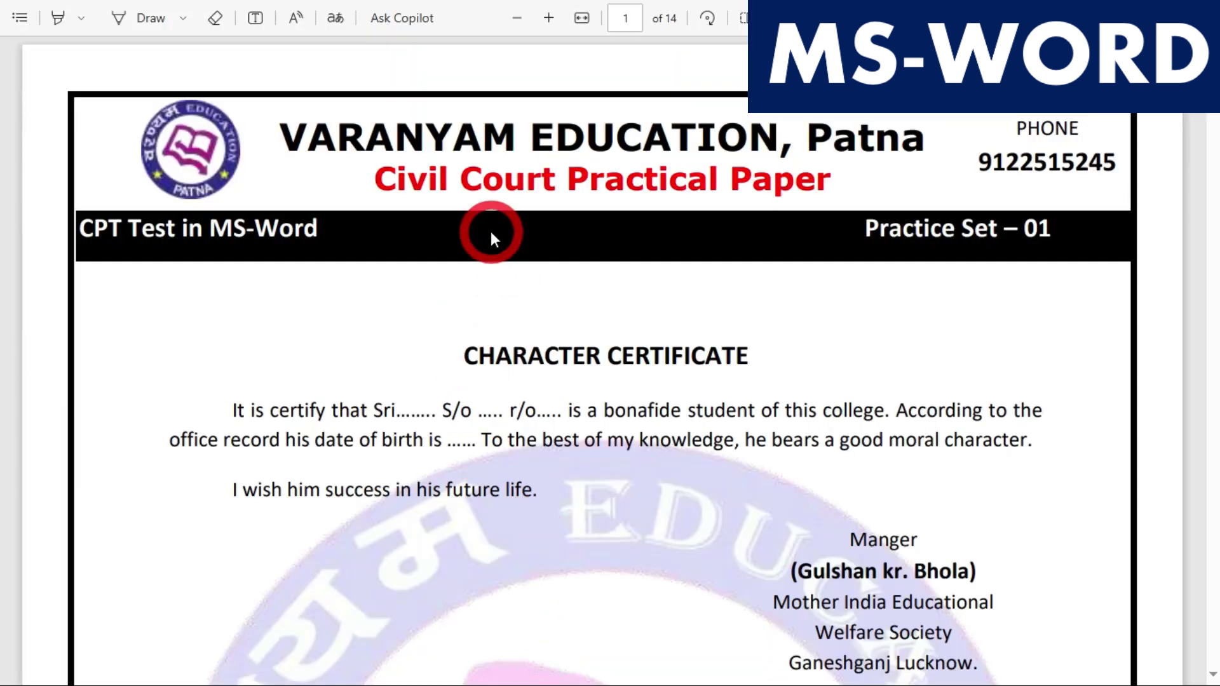
drag(279, 132, 906, 124)
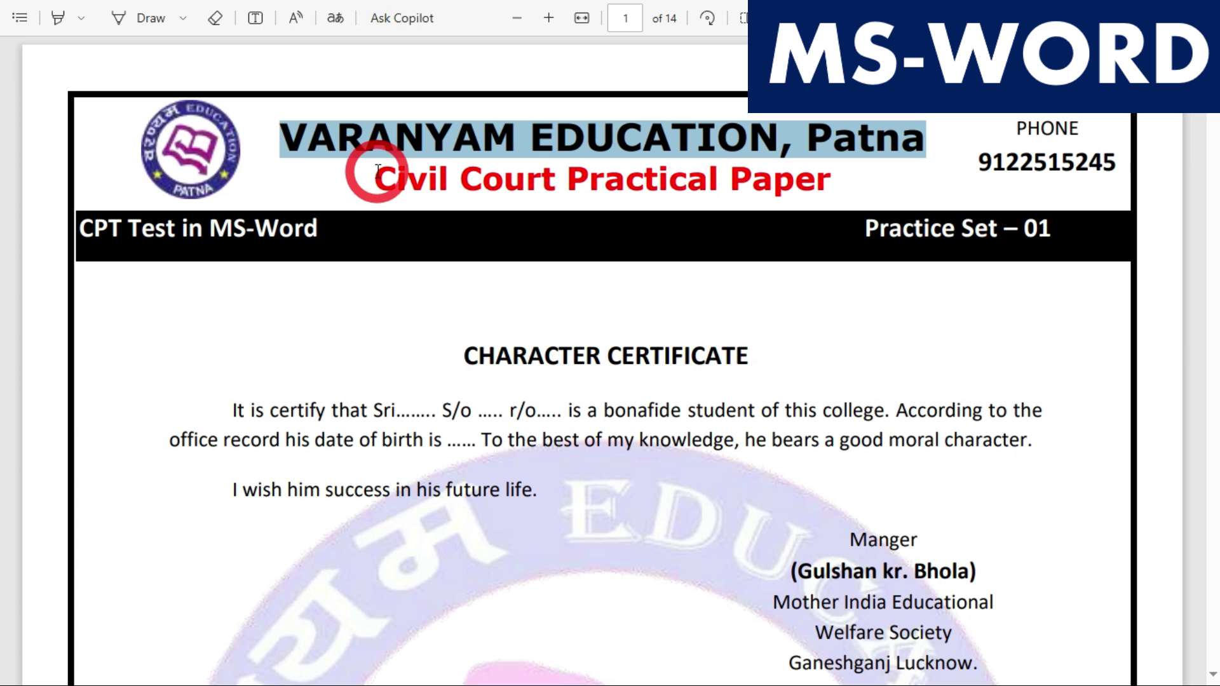
drag(376, 178, 767, 240)
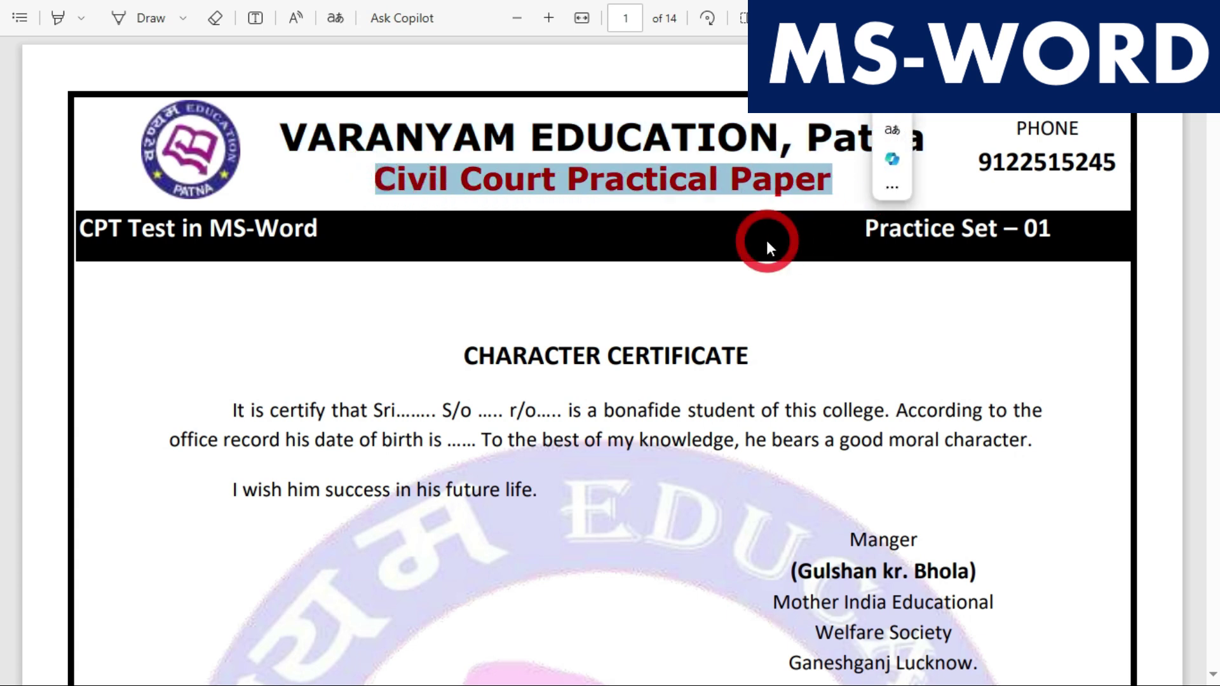
click(769, 293)
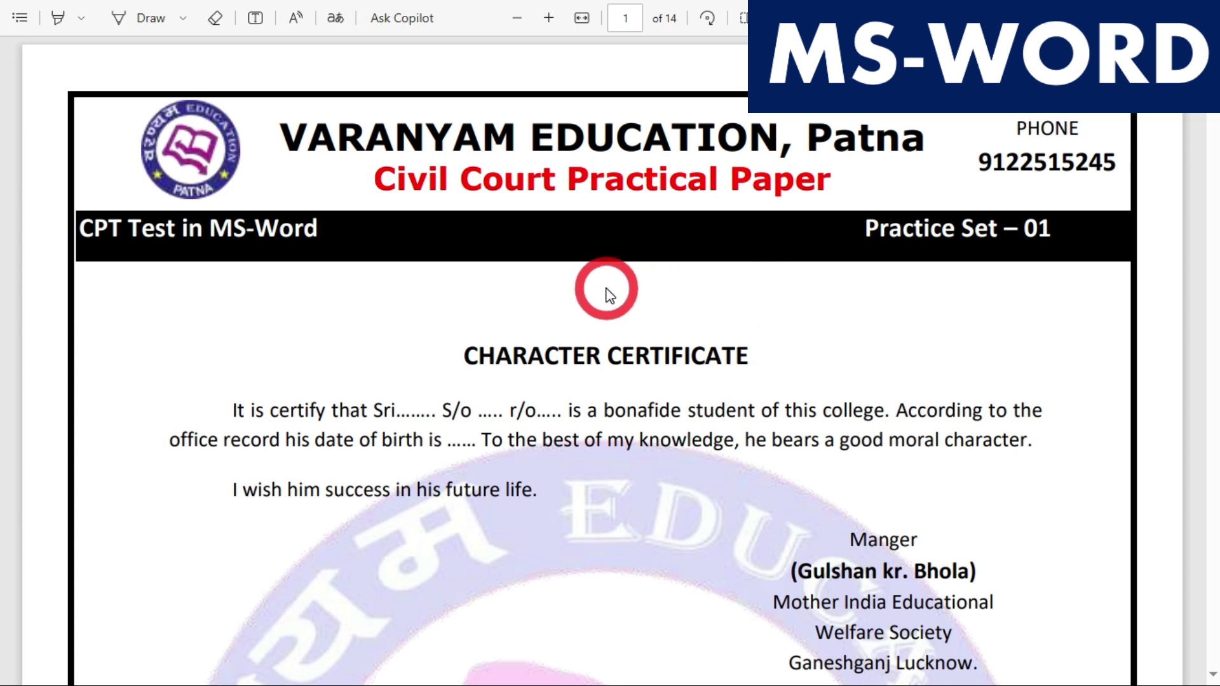
middle_click(600, 347)
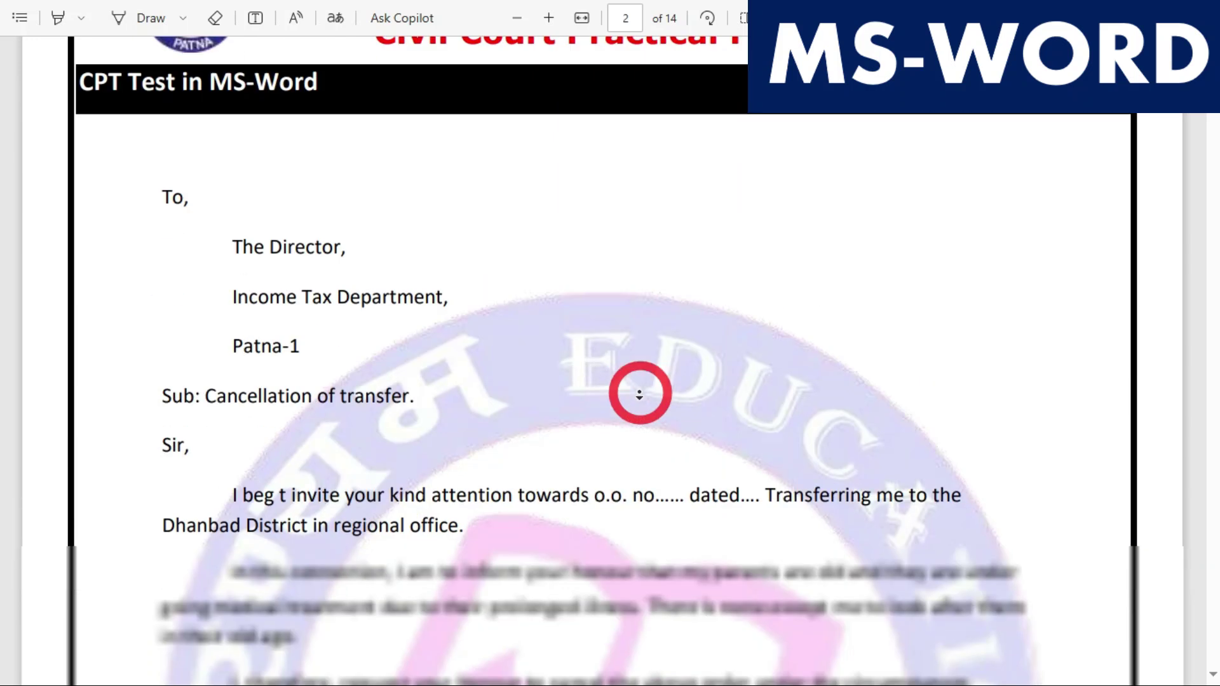
click(640, 395)
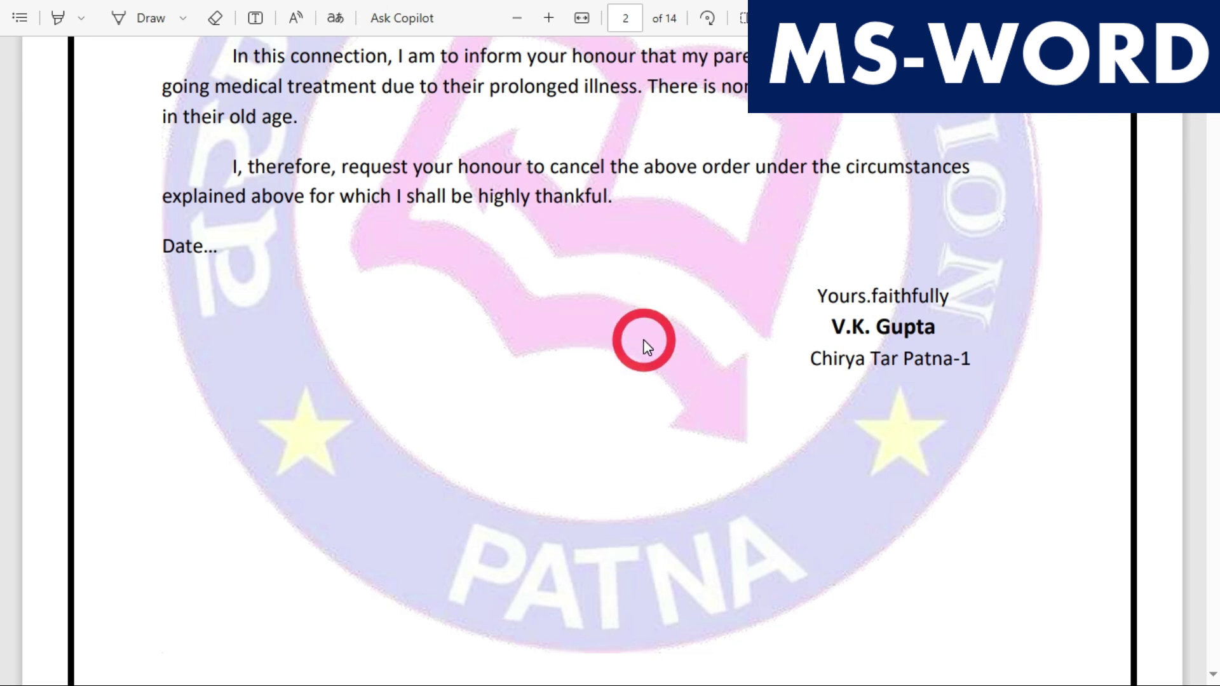
scroll(645, 343, down, 10)
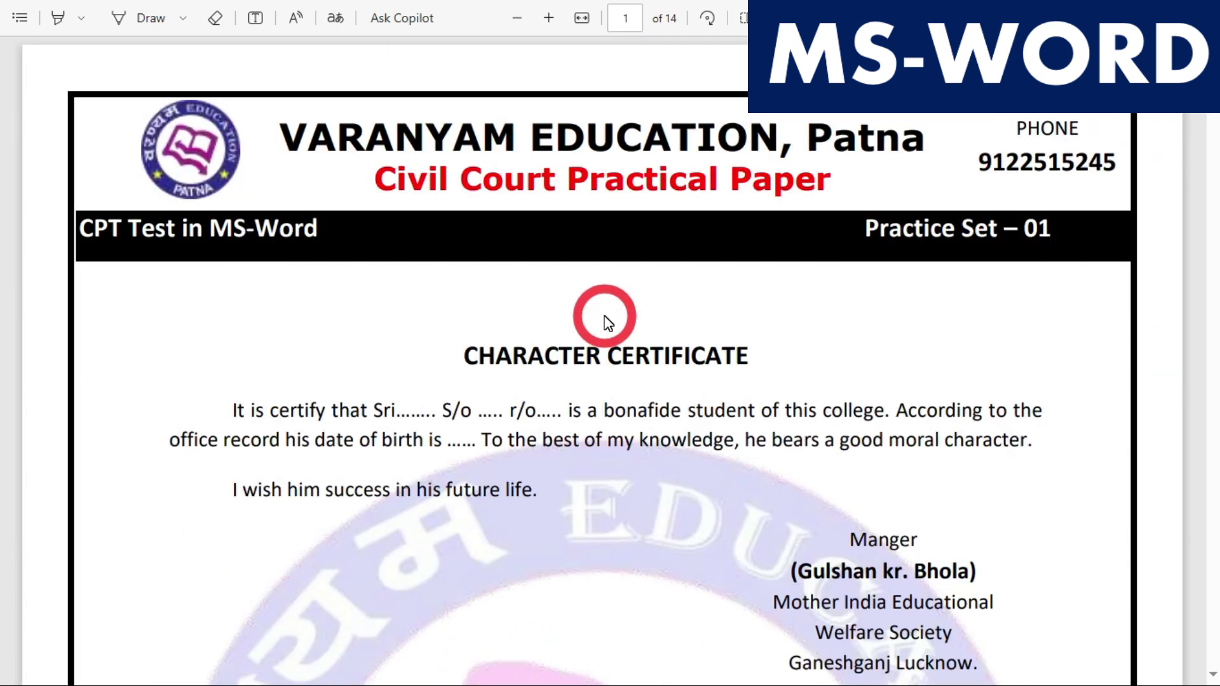
key(alt+Tab)
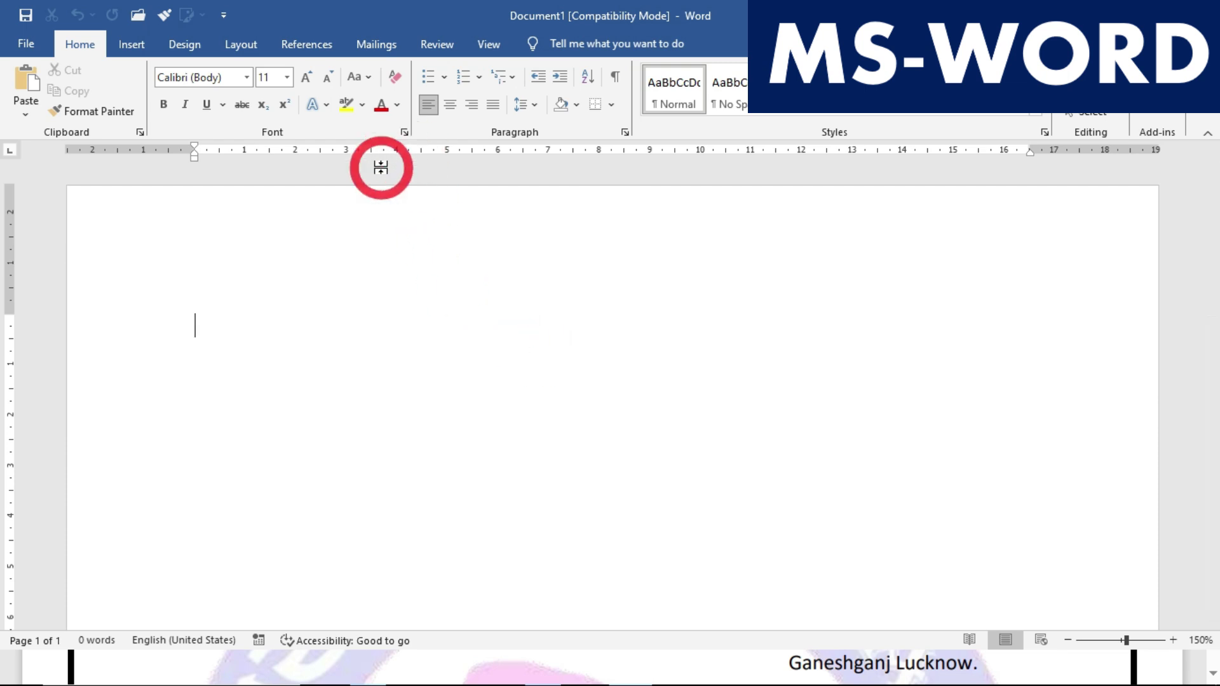
key(alt+Tab)
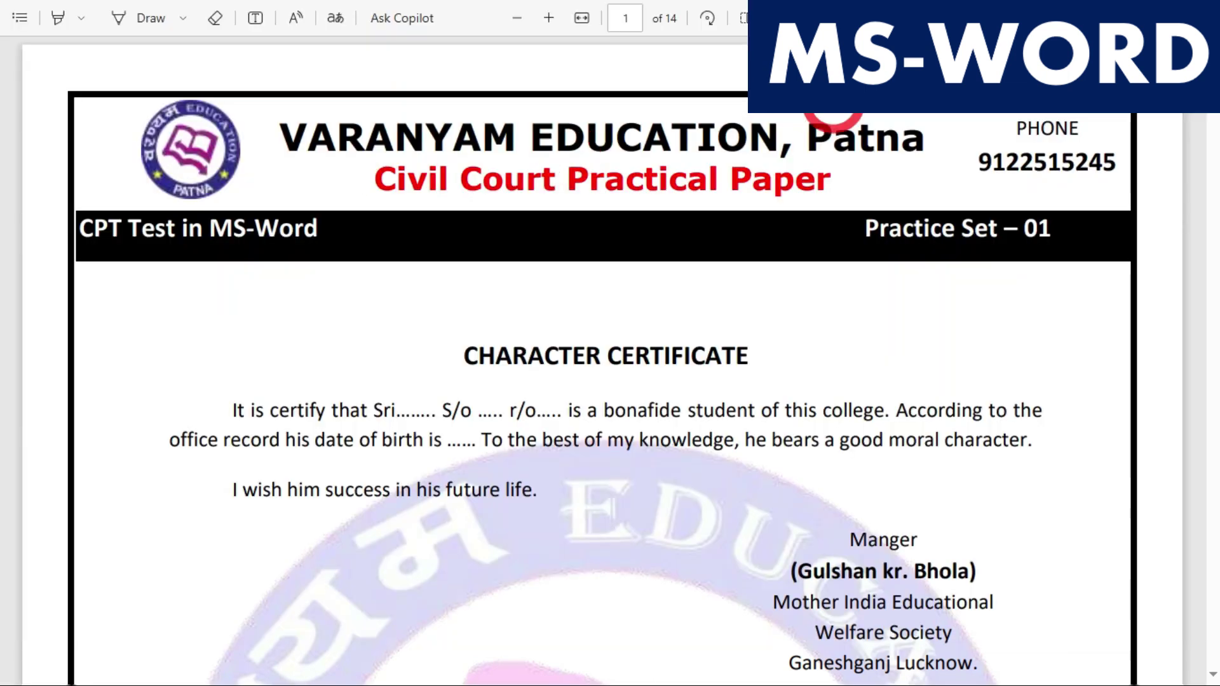
key(super+d)
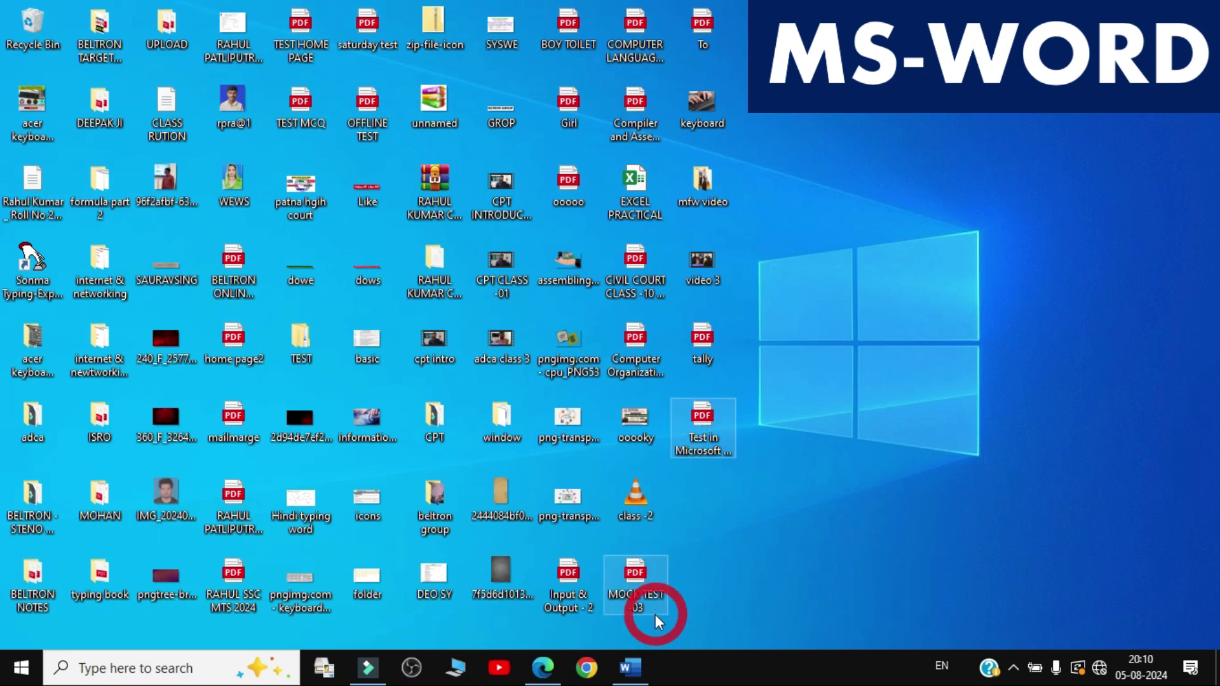
Return to the blank document in Word and examine the available underline styles, fonts and font sizes
click(632, 667)
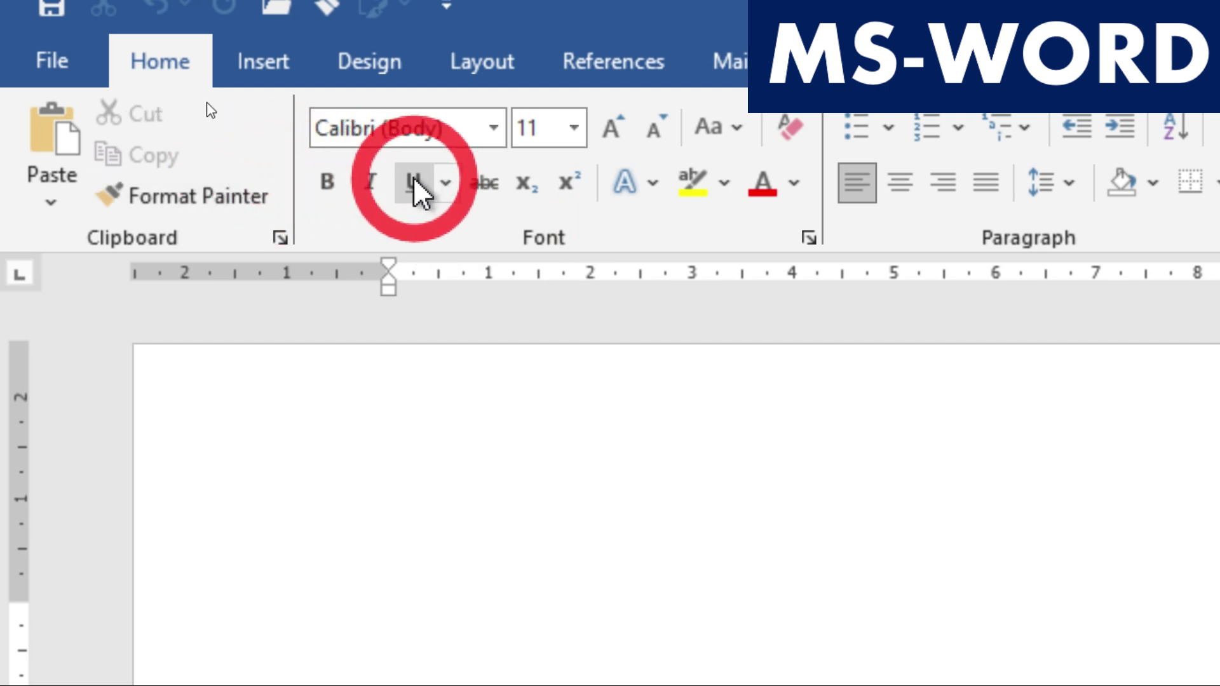
click(453, 184)
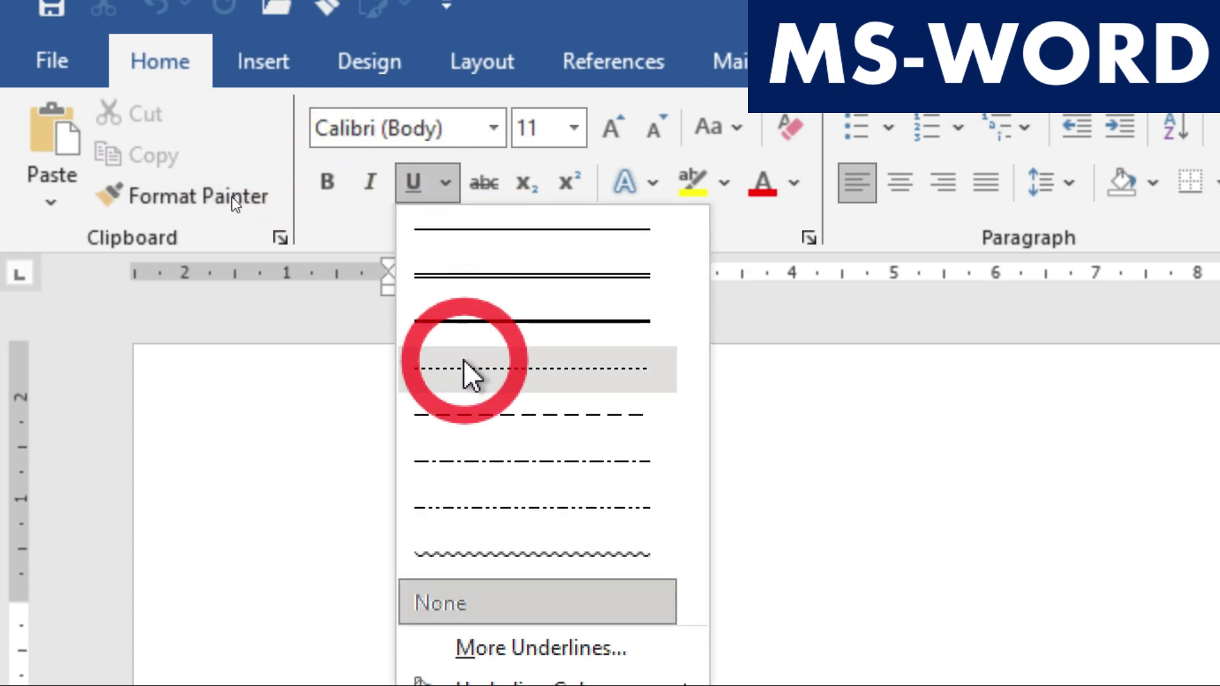
click(451, 179)
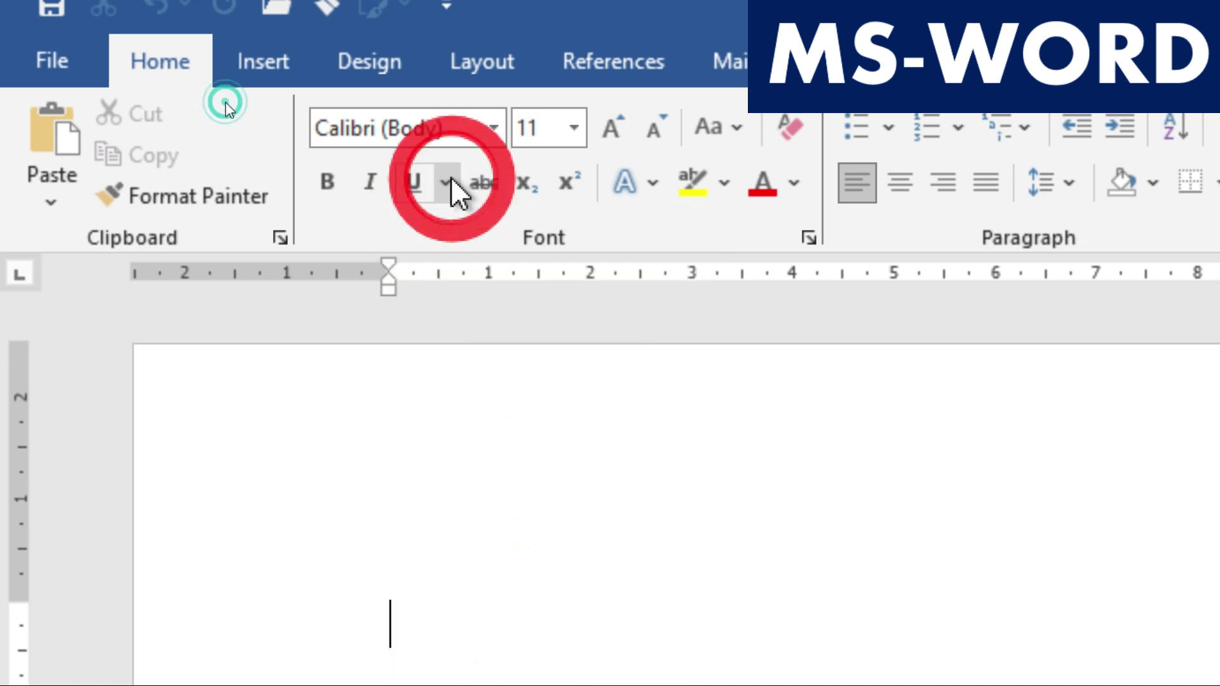
click(494, 131)
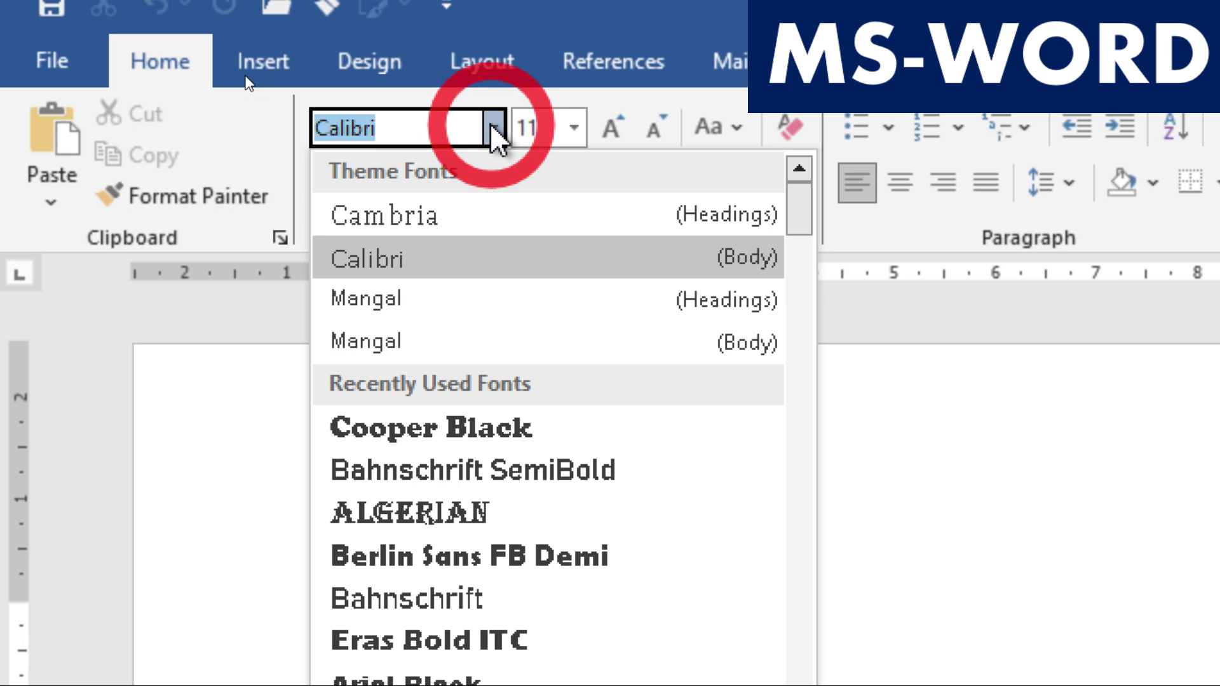
click(494, 130)
click(576, 130)
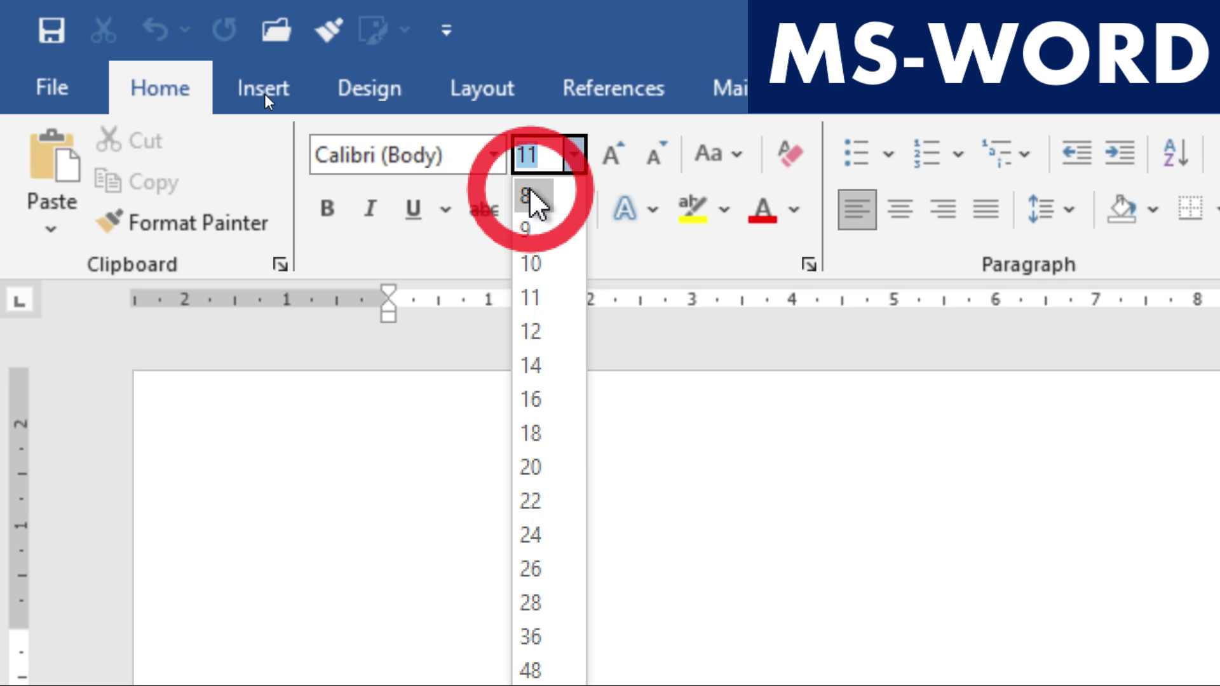
key(Escape)
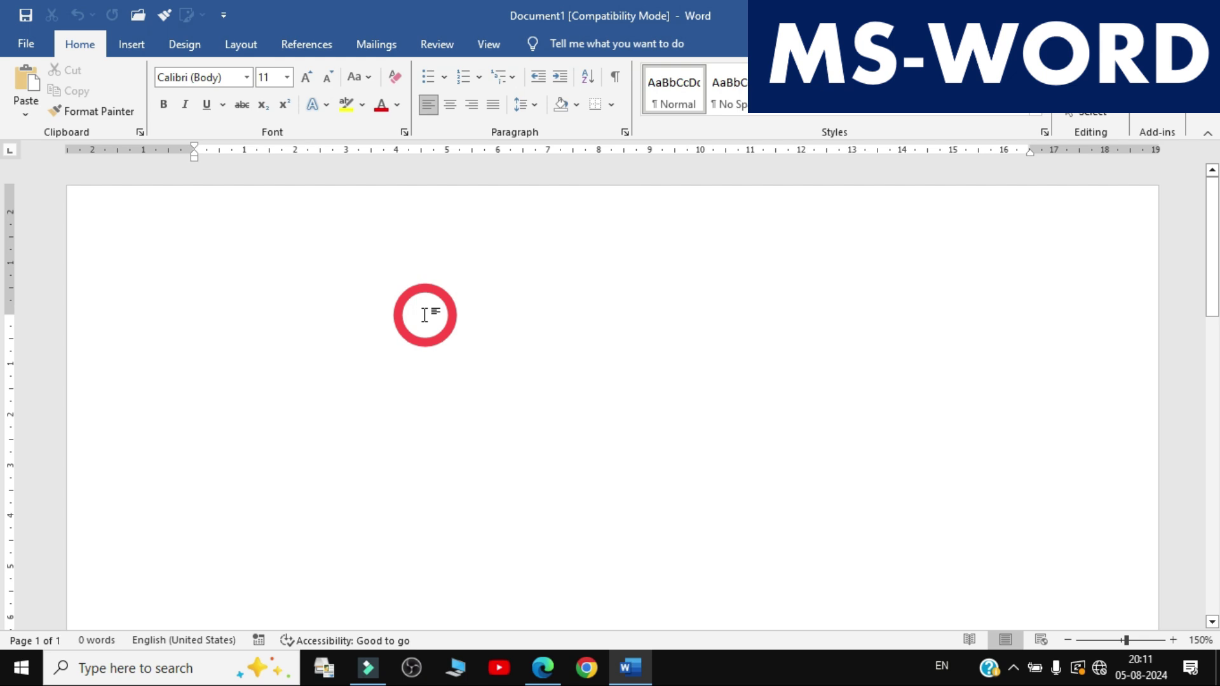
Generate sample paragraphs in the blank document with the =rand() function
text(=rand()
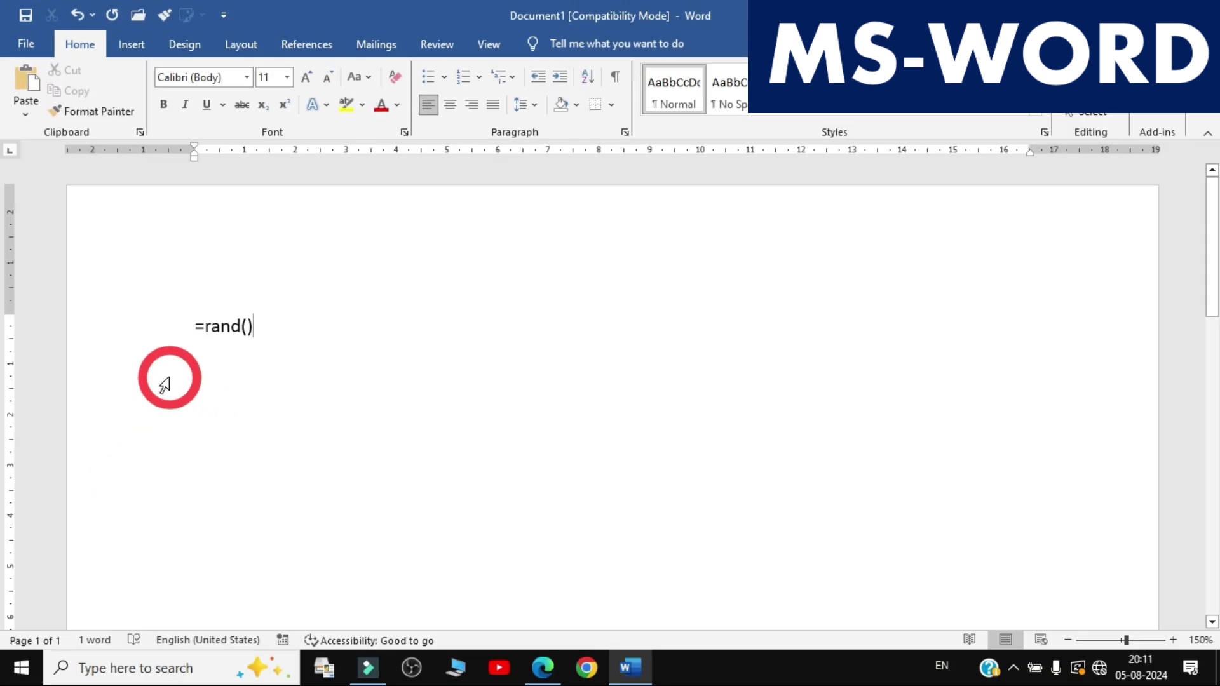
key(Return)
scroll(218, 403, up, 3)
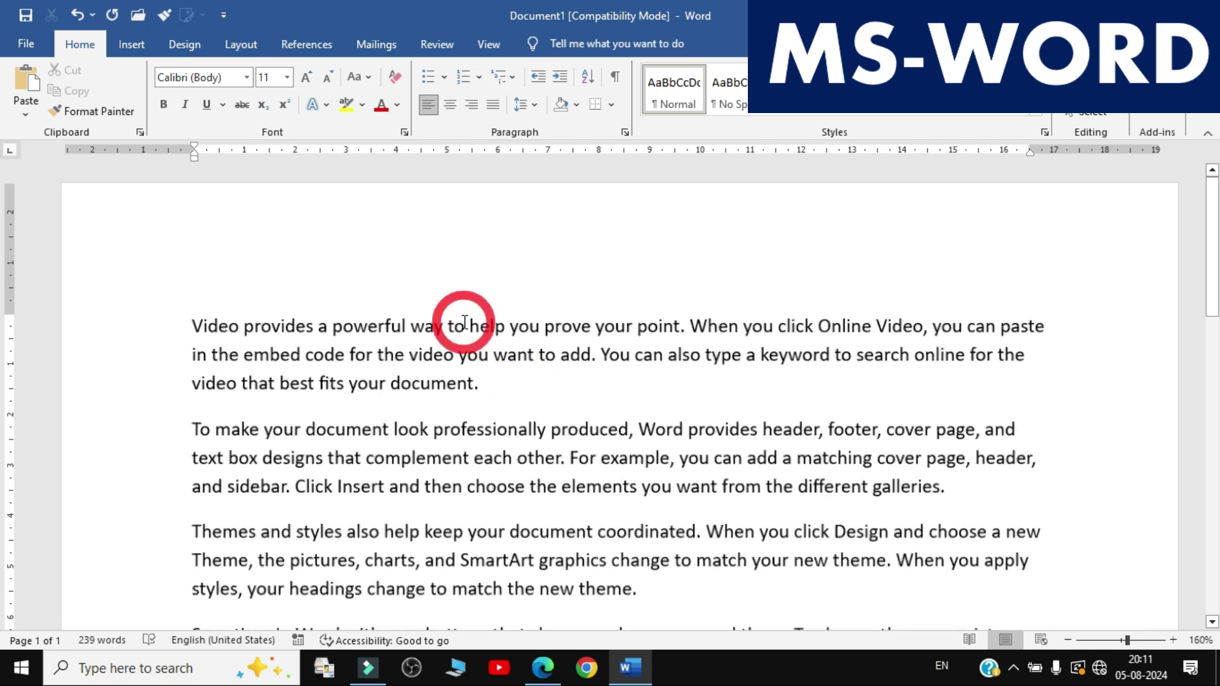
scroll(473, 314, up, 3)
drag(552, 622, 616, 622)
scroll(517, 498, down, 1)
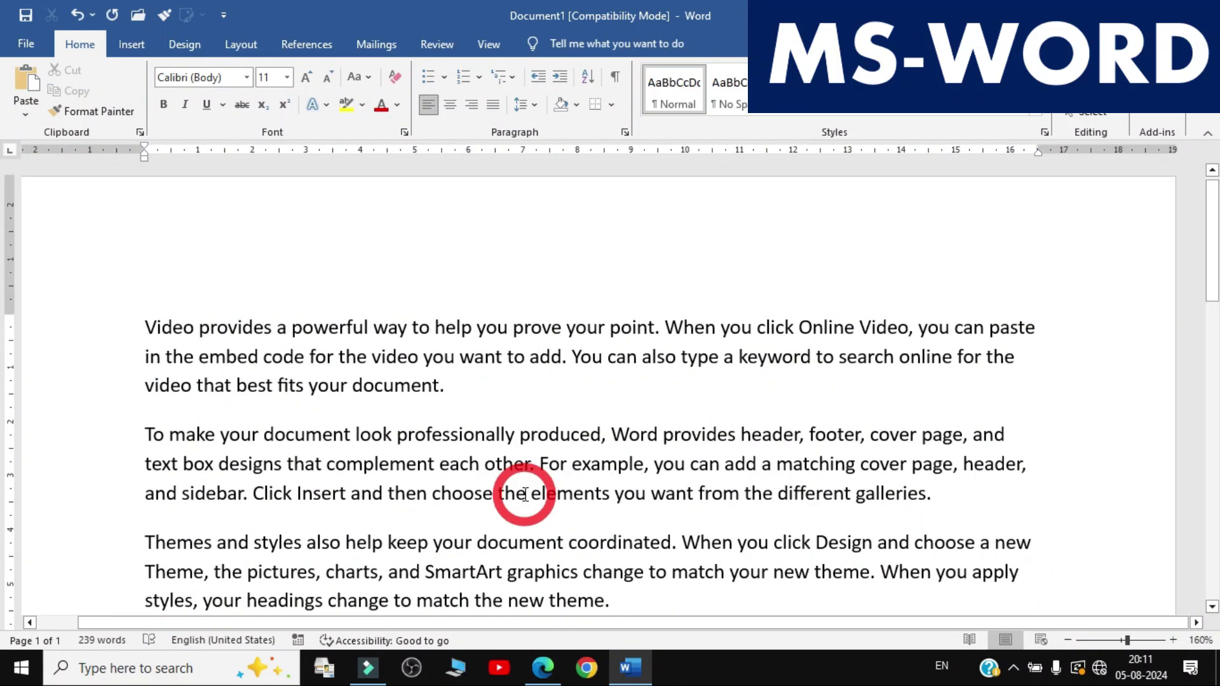
scroll(526, 494, down, 2)
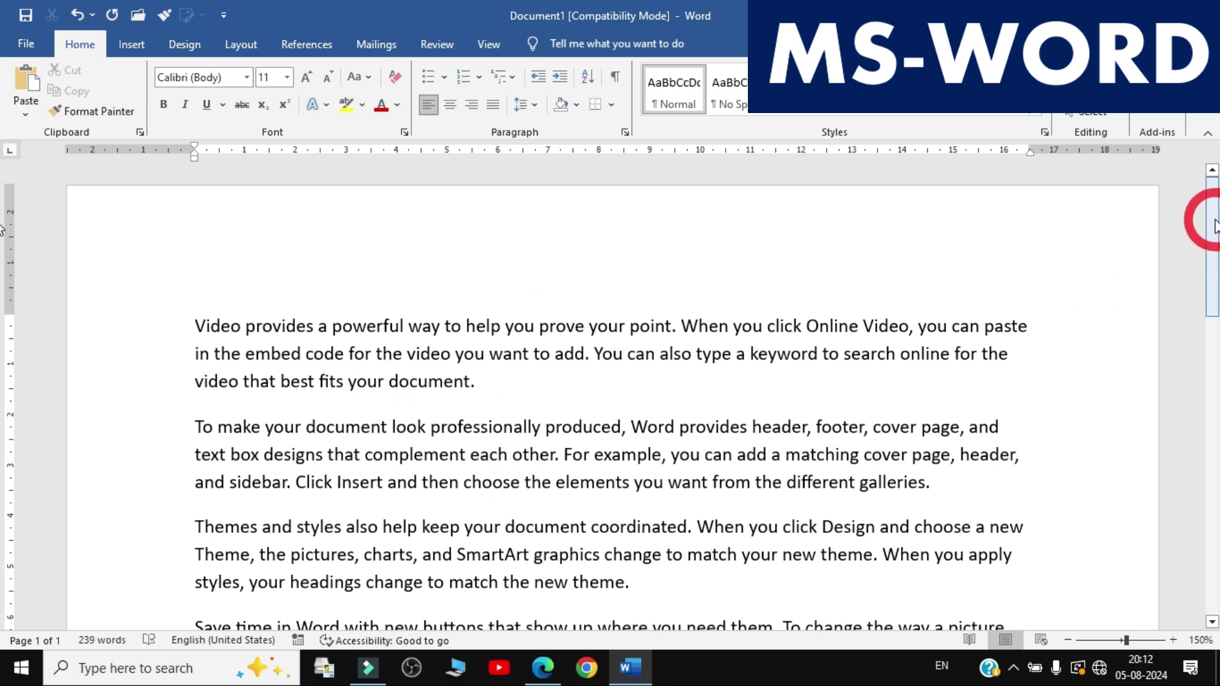
Switch to the practice-set PDF in Edge and read the page 3 instructions on title font and line spacing
key(alt+Tab)
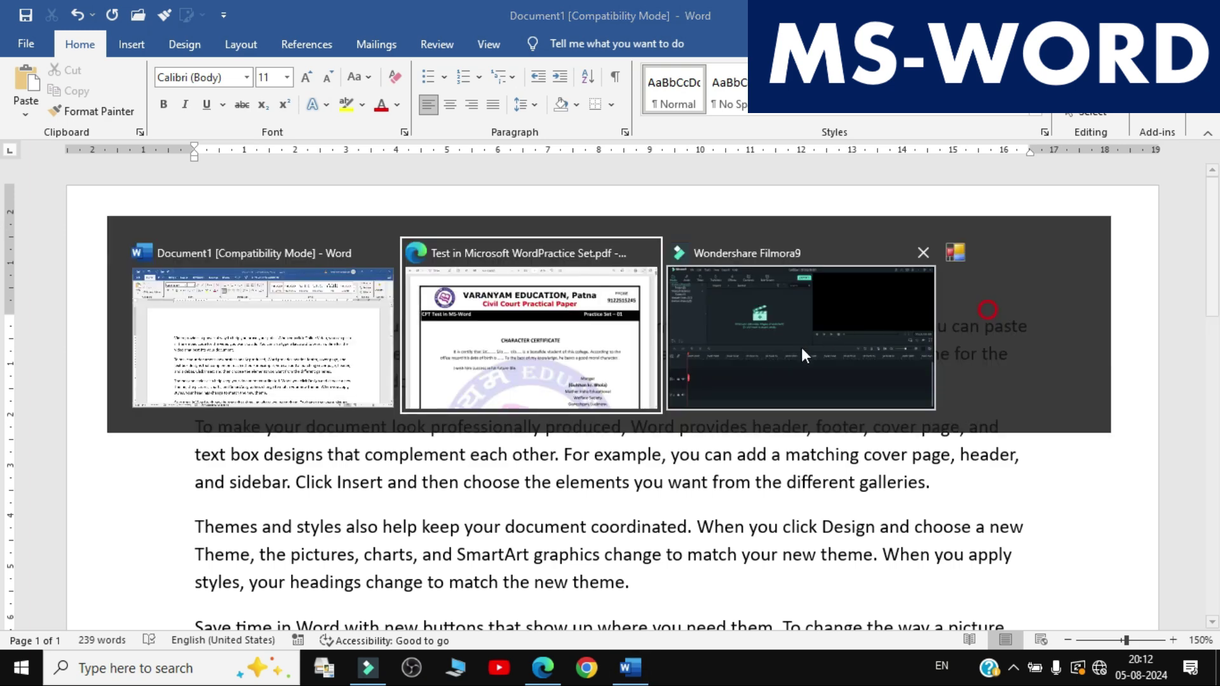
scroll(610, 445, down, 5)
scroll(610, 446, down, 15)
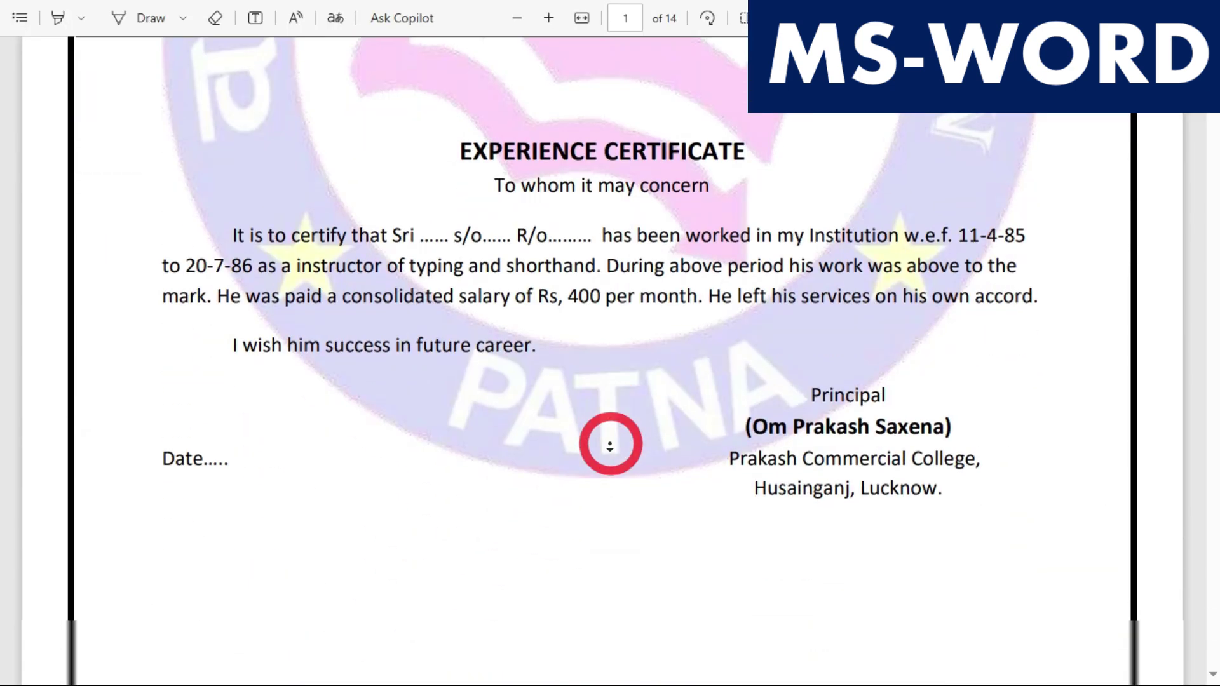
scroll(609, 450, down, 12)
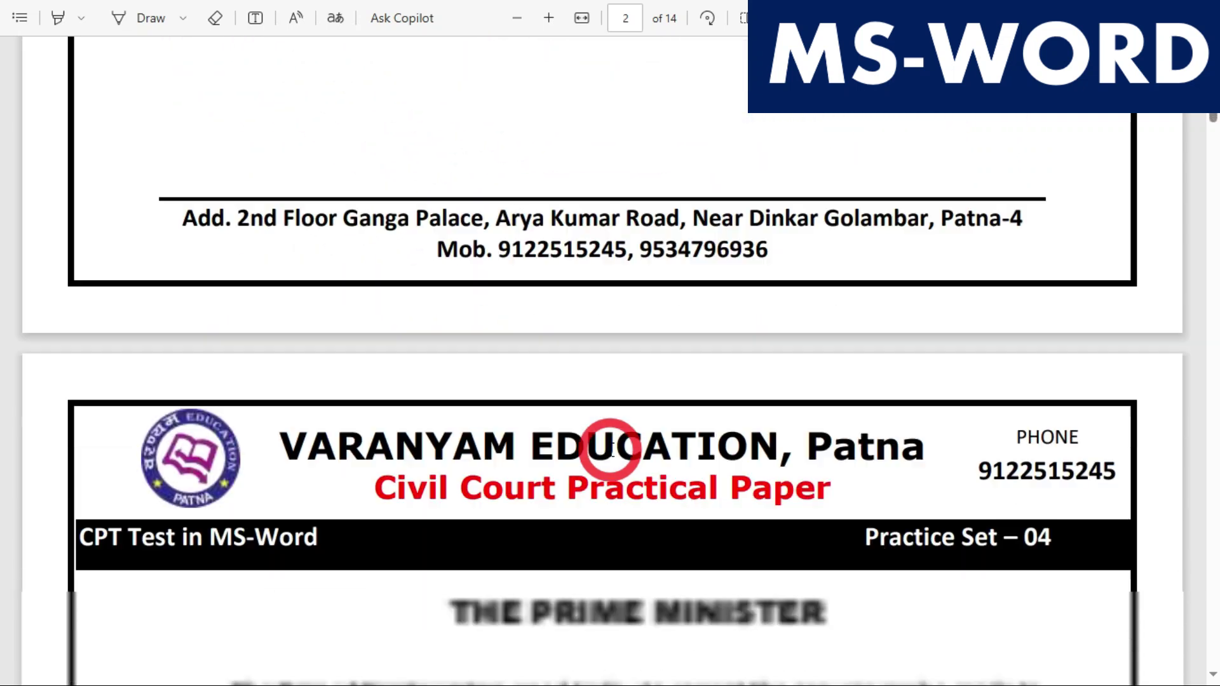
scroll(559, 407, down, 3)
scroll(556, 435, down, 1)
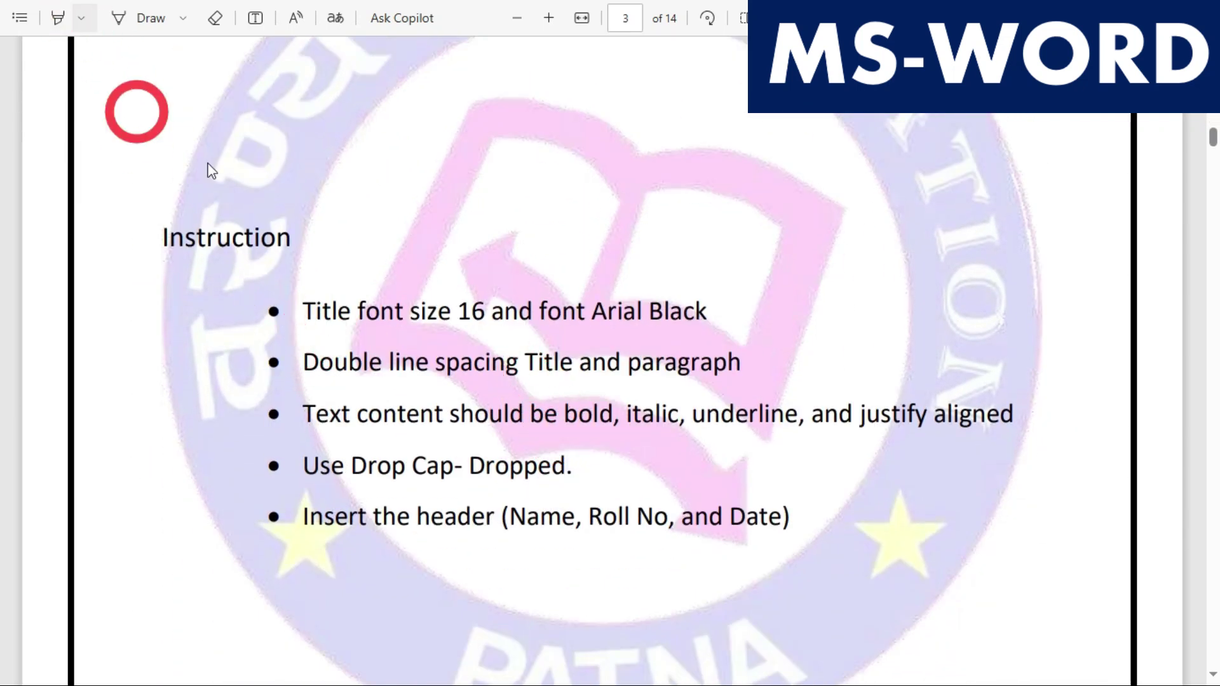
drag(313, 313, 703, 325)
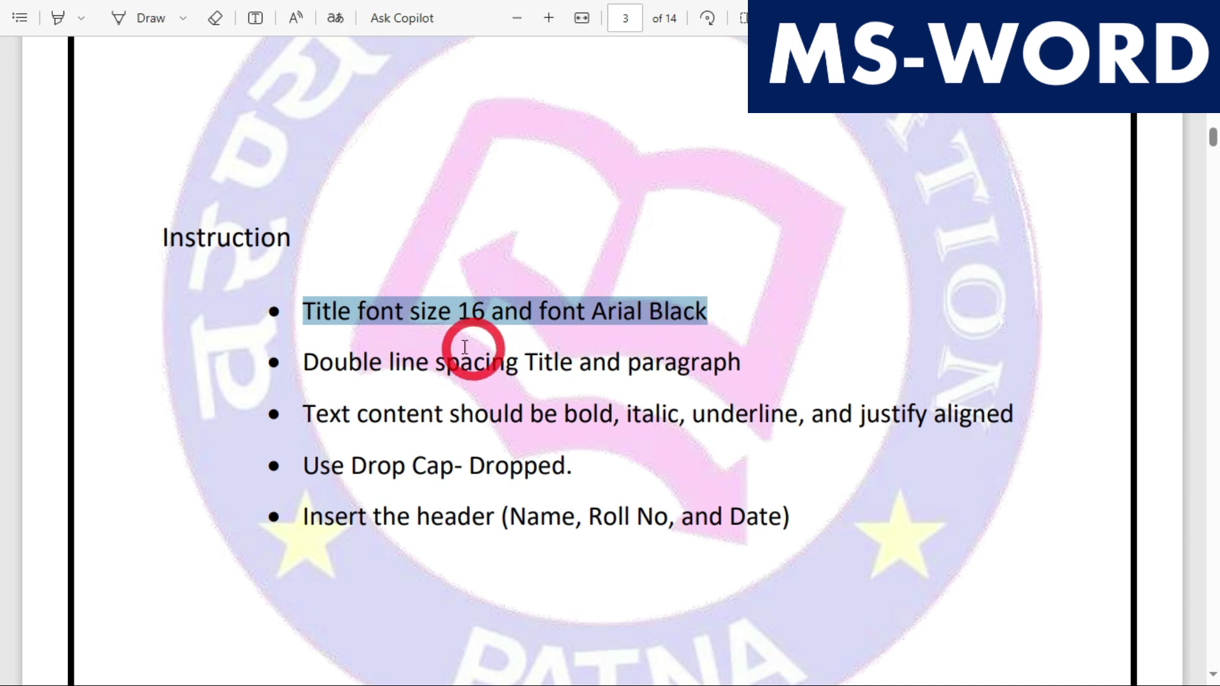
click(307, 367)
drag(308, 367, 725, 368)
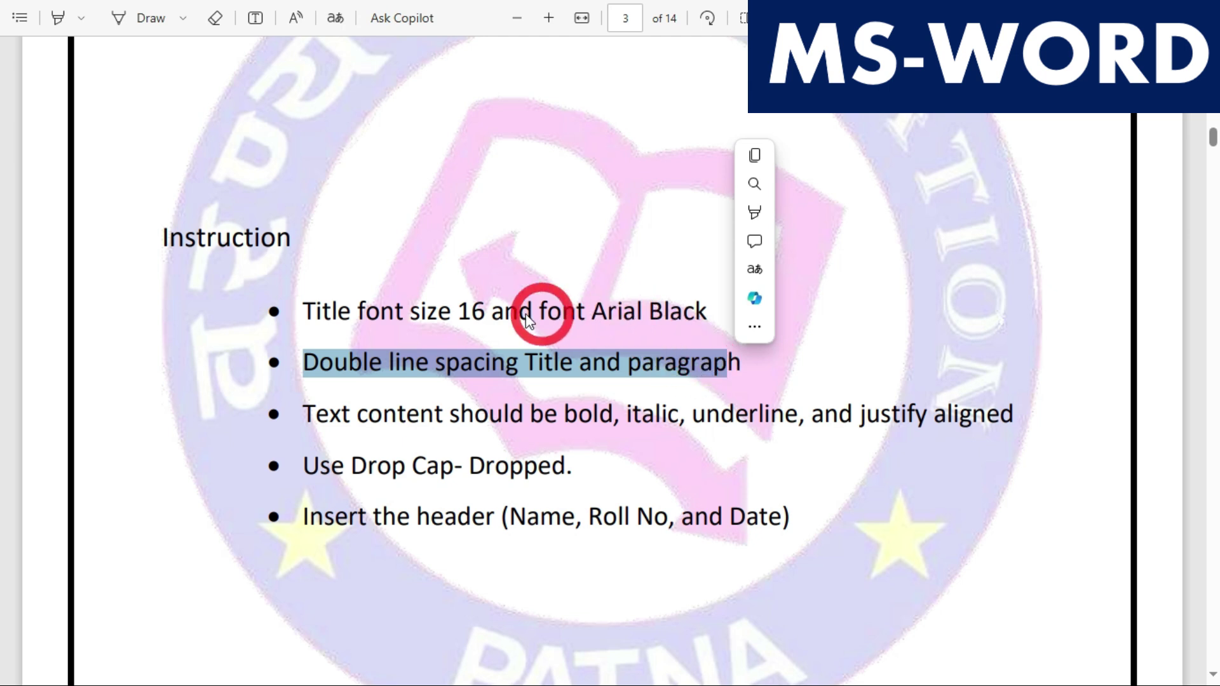
Examine the COVID-19 guidelines exercise on page 4 and its formatting instructions
middle_click(484, 297)
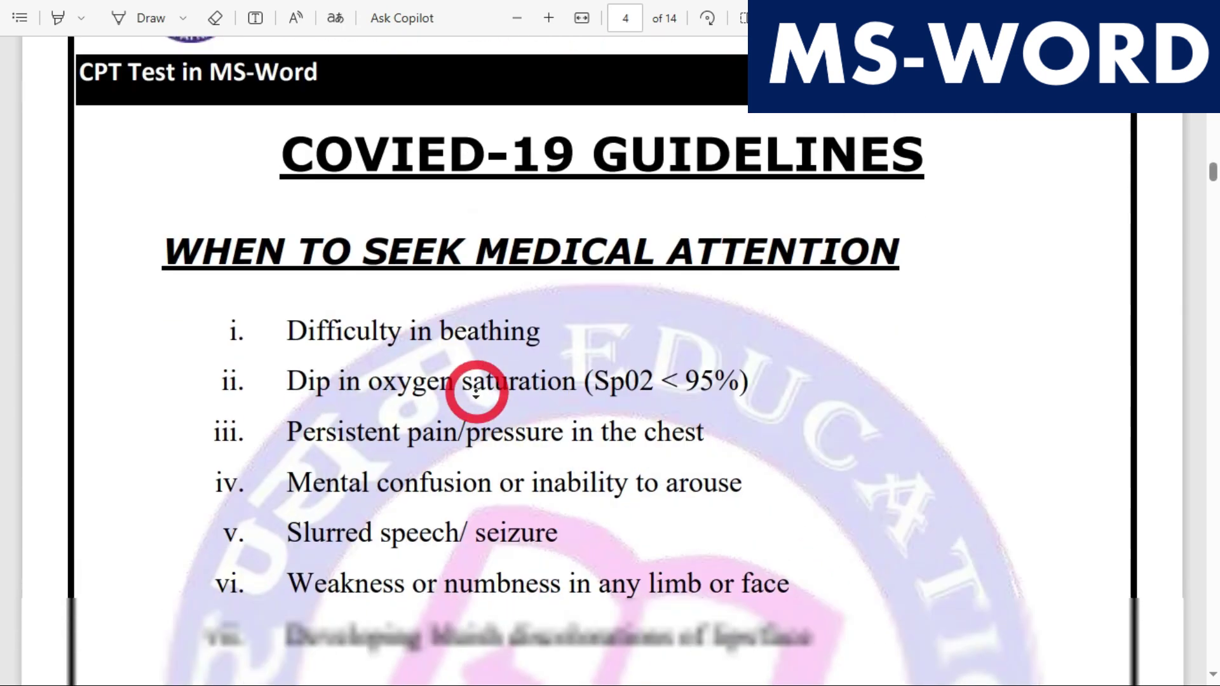
middle_click(478, 366)
middle_click(494, 291)
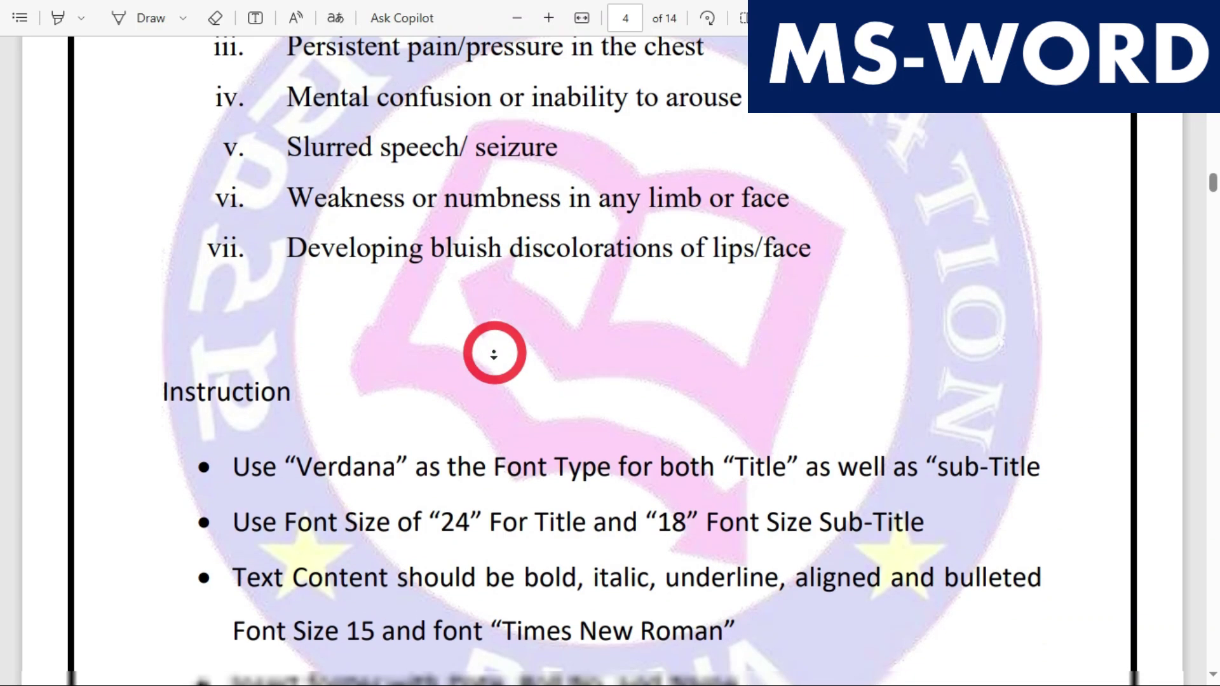
middle_click(495, 363)
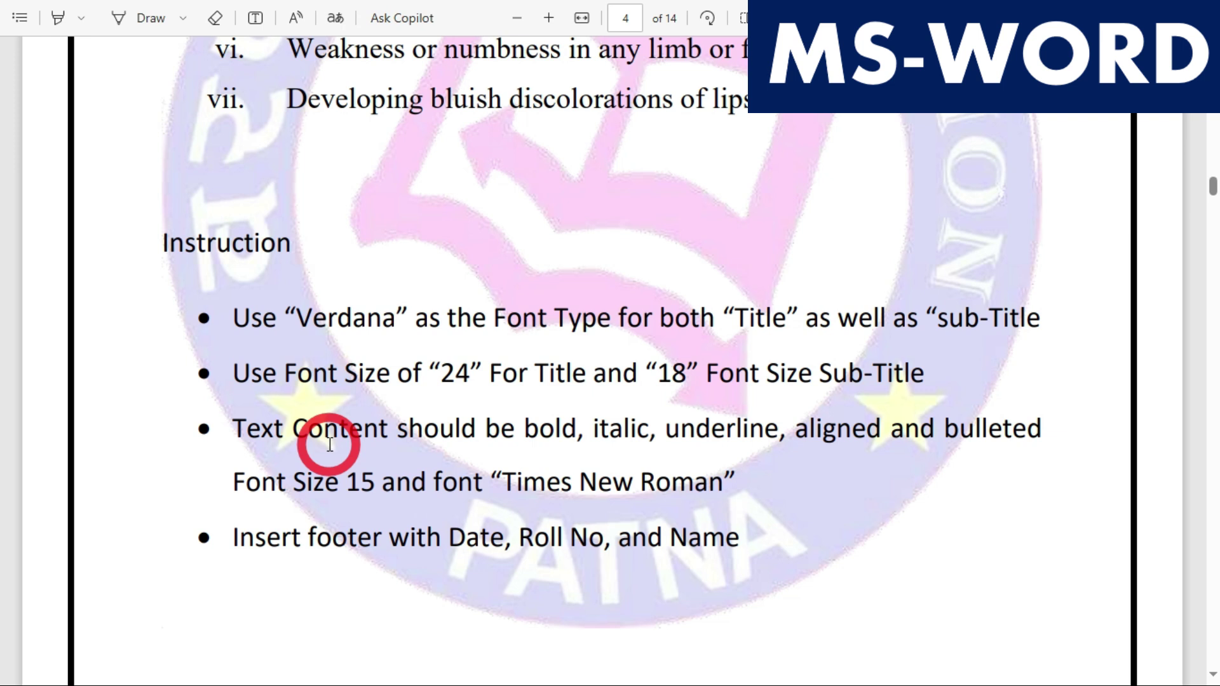
Look back through the practice sets to the character certificate on page 1 and return to the Word document
scroll(400, 502, up, 15)
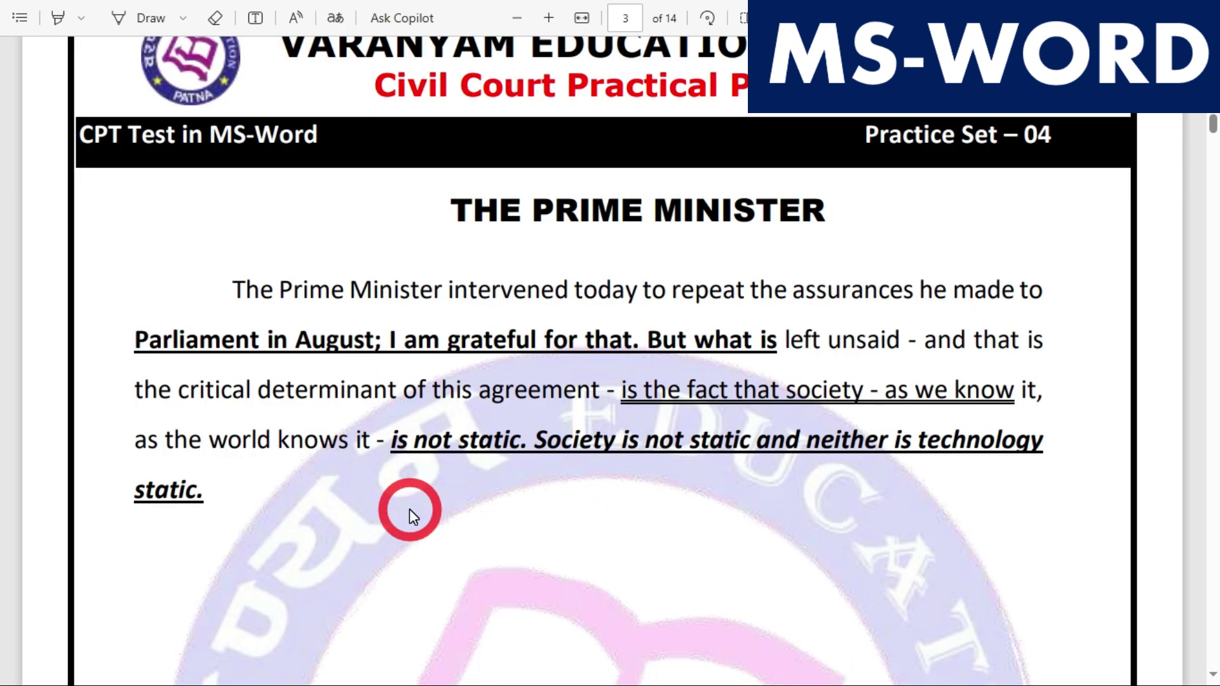
scroll(413, 490, up, 10)
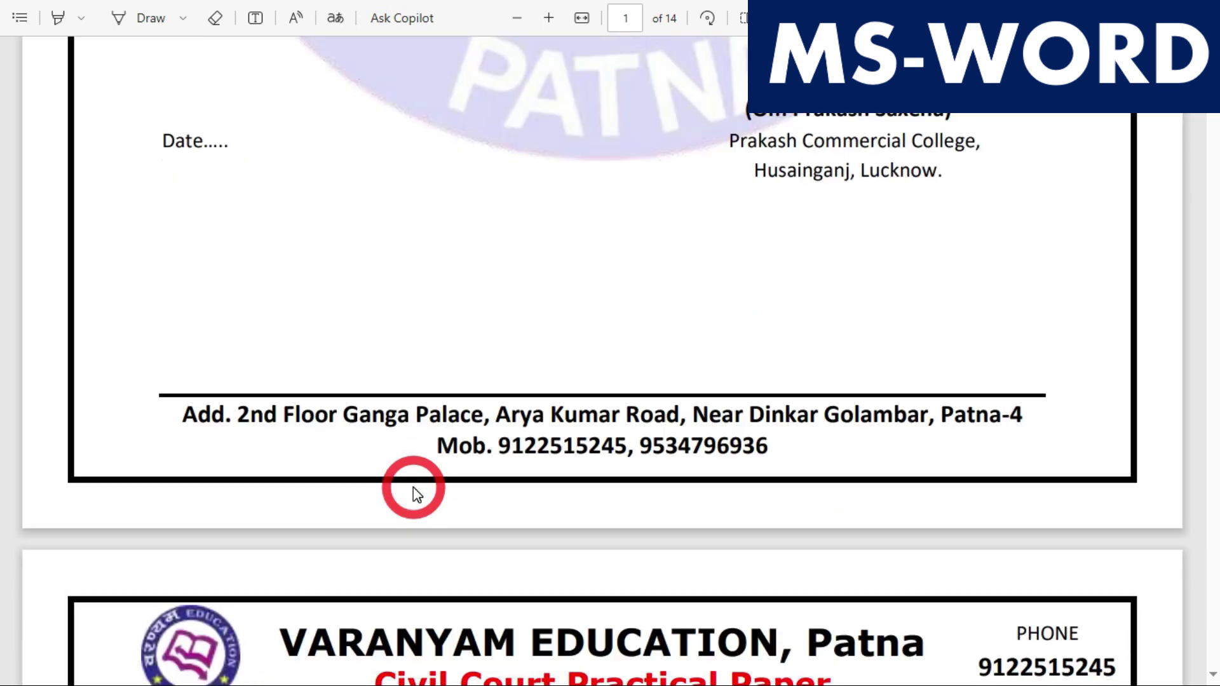
scroll(416, 494, down, 7)
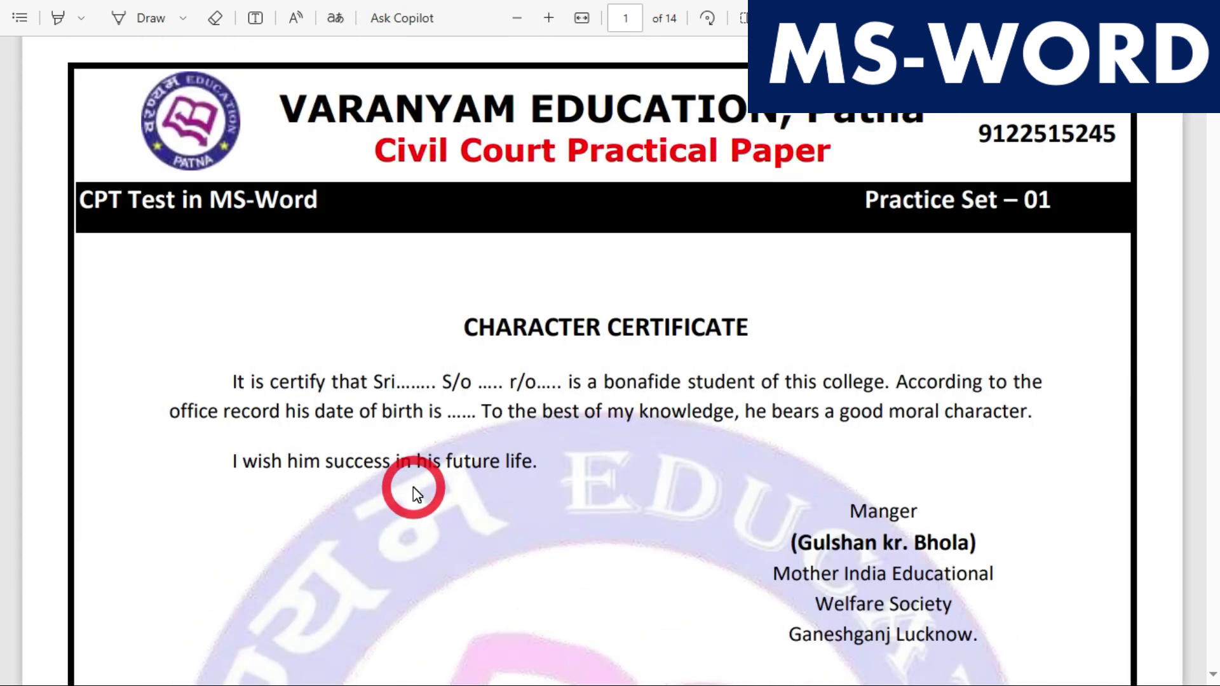
key(alt+Tab)
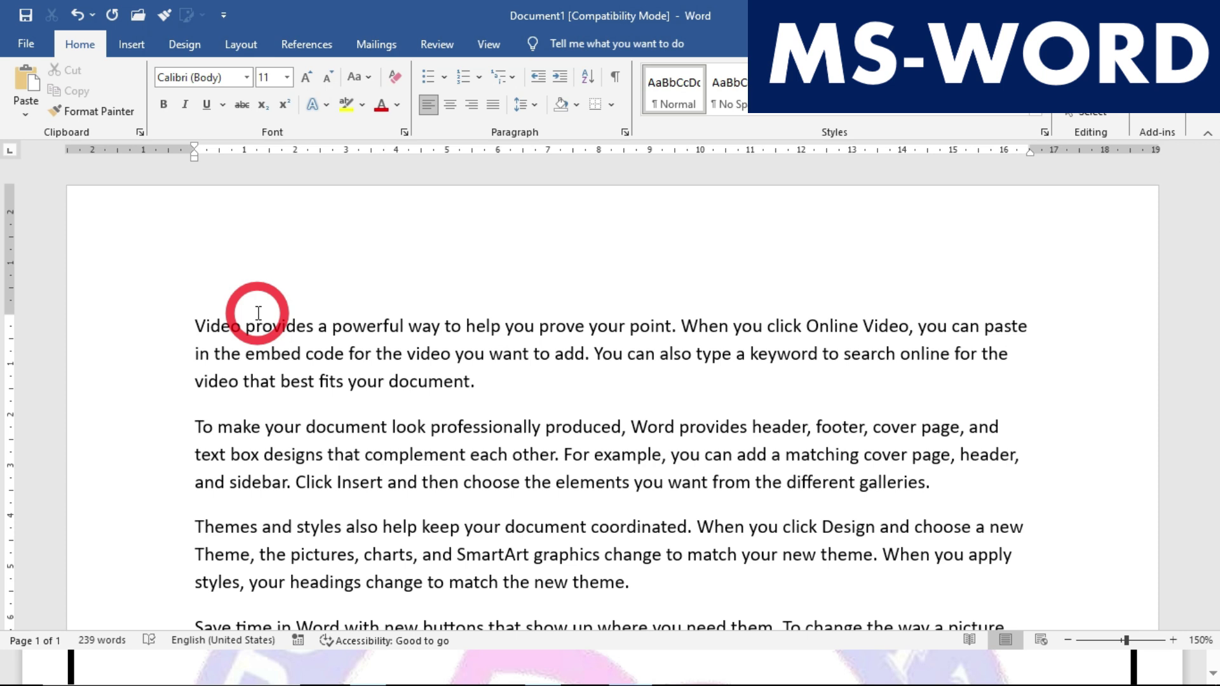
Select a stretch of the first paragraph's opening line, and extend a new selection from "powerful" to "keyword"
scroll(299, 322, up, 4)
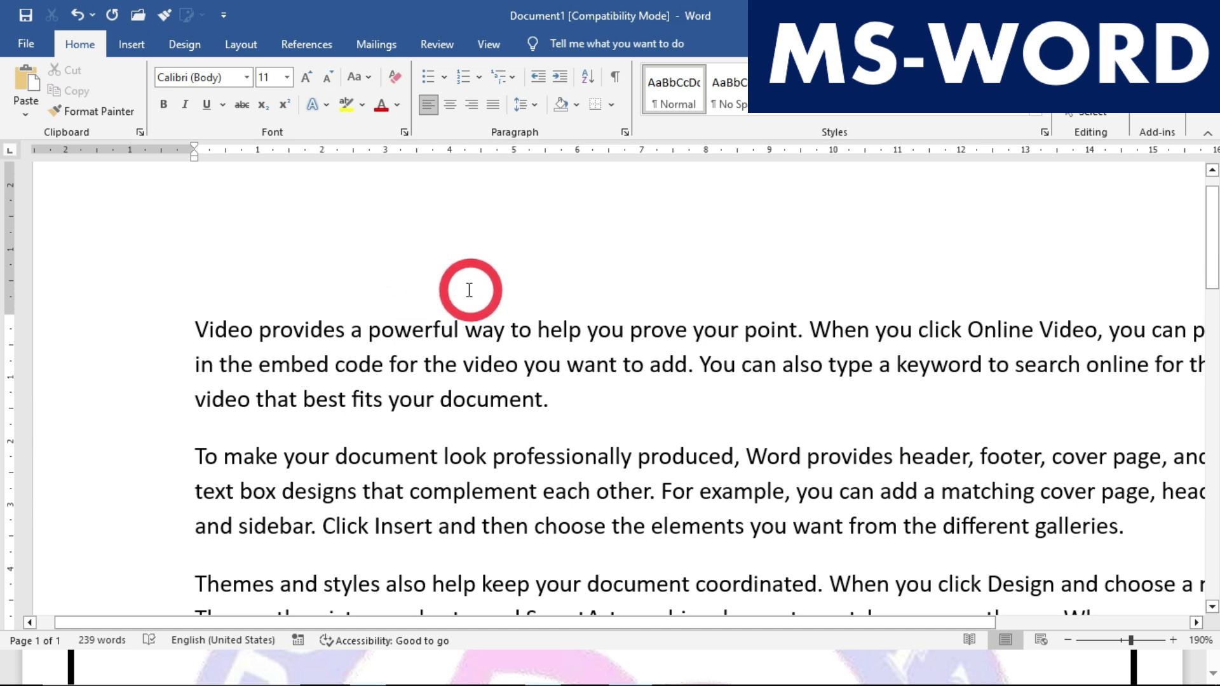
drag(368, 334, 1005, 330)
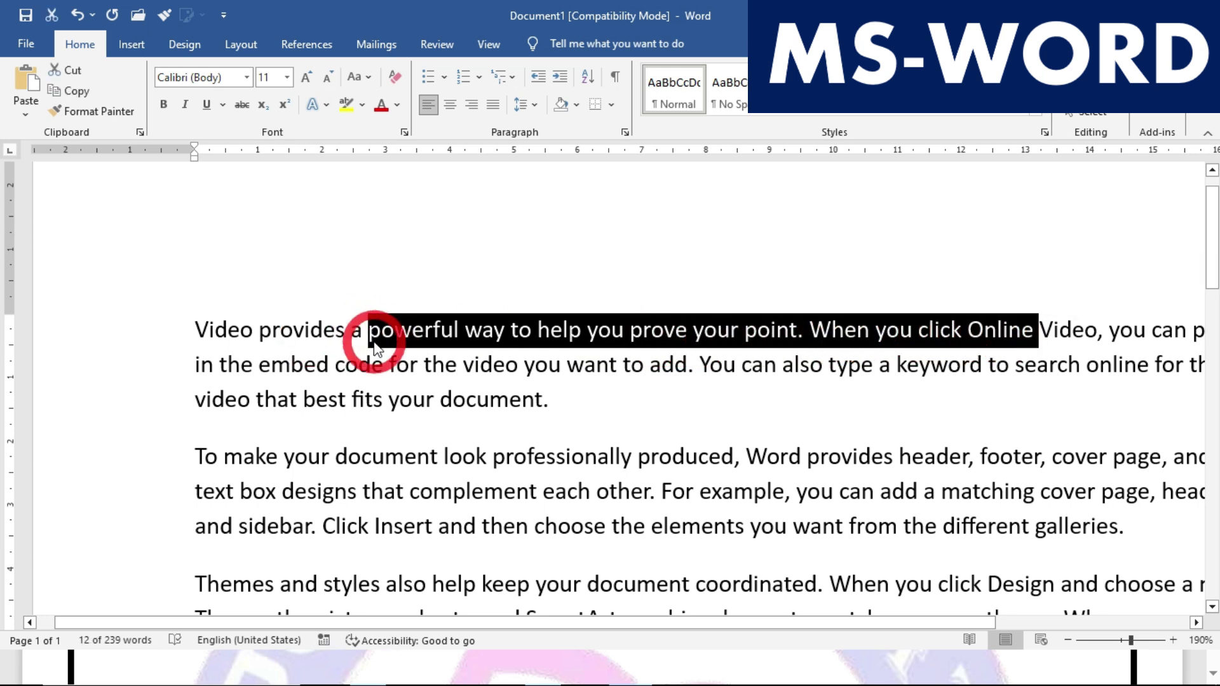
click(369, 332)
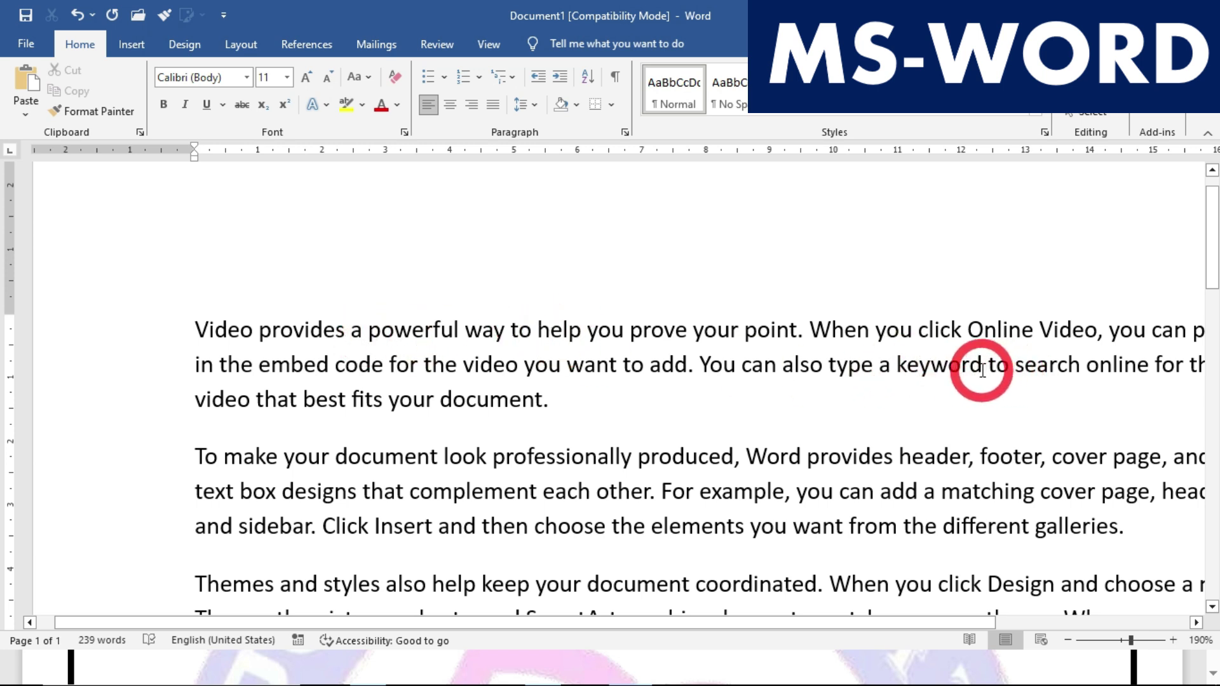
shift+click(983, 371)
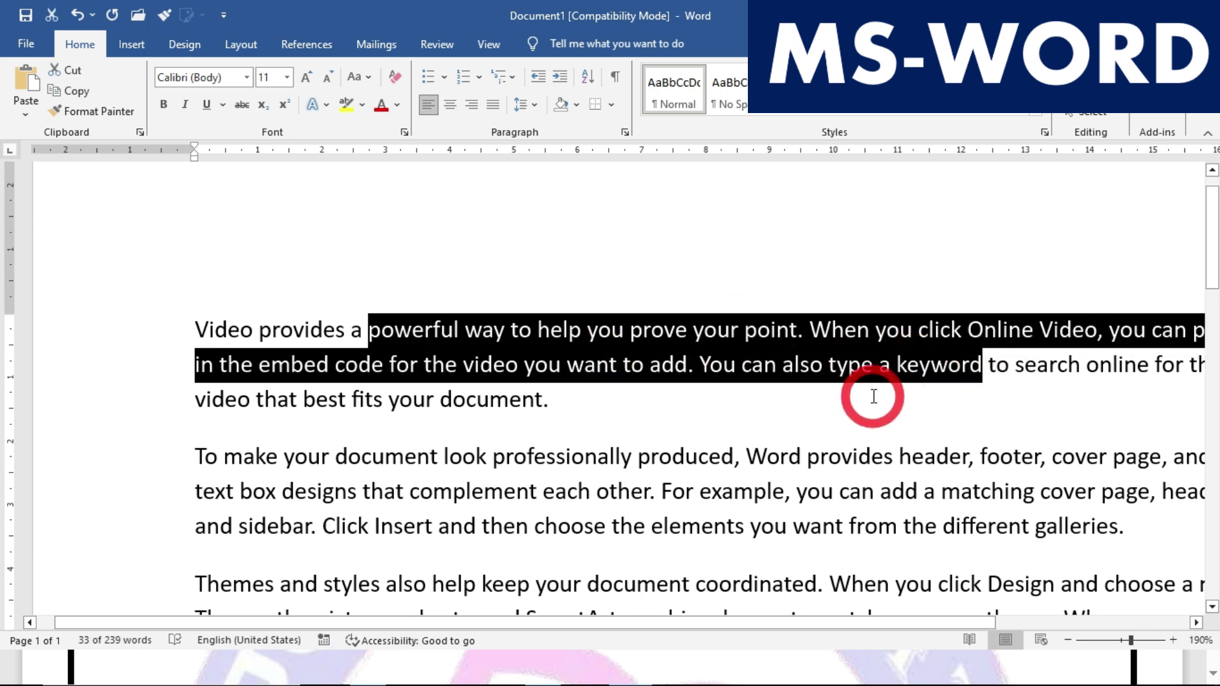
click(565, 342)
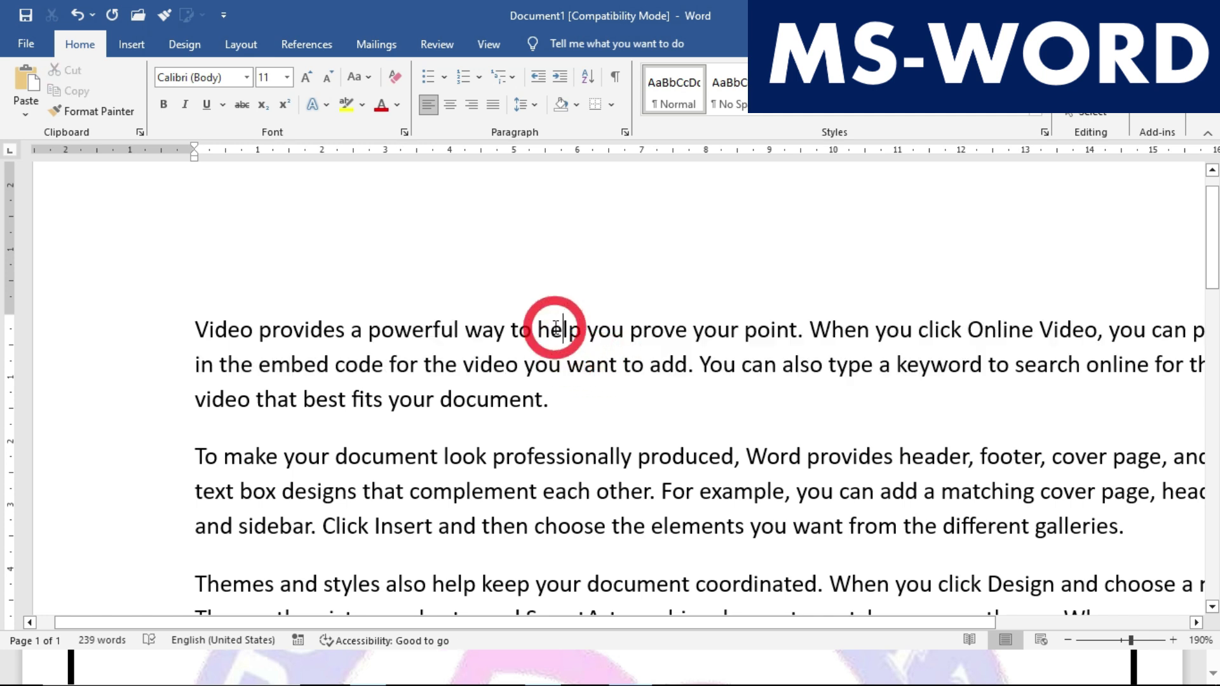
Select the single word "help", and extend the selection to the whole first paragraph
double_click(555, 328)
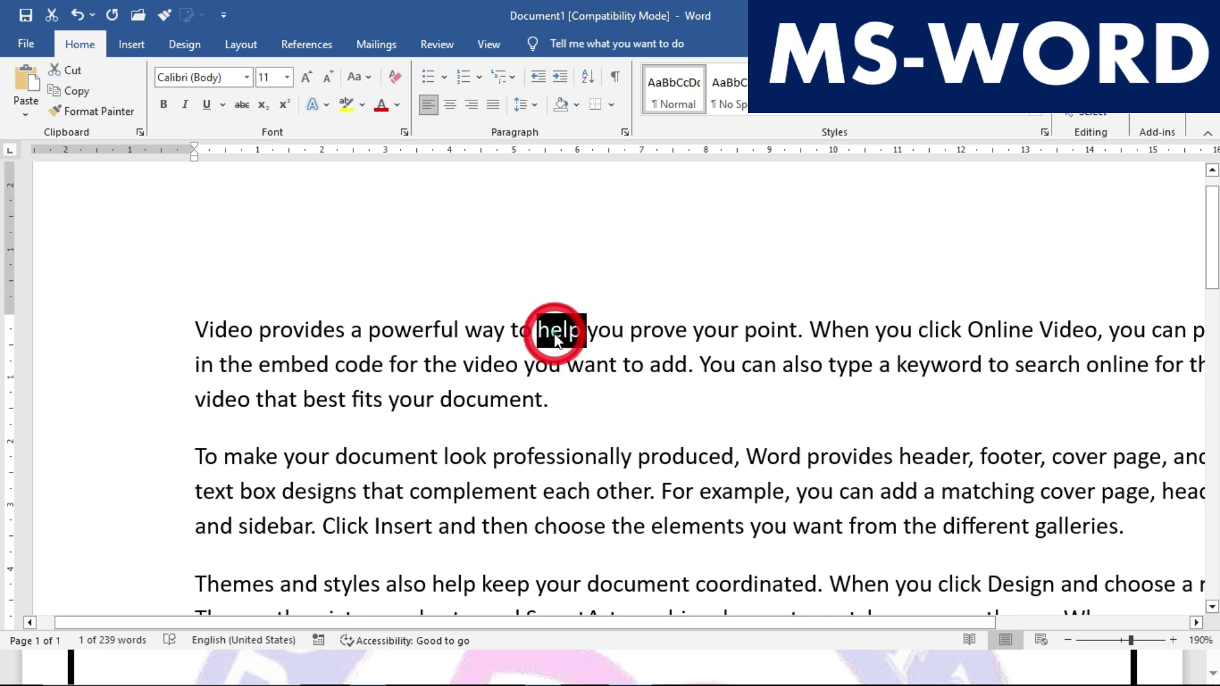
triple_click(556, 330)
key(super+c)
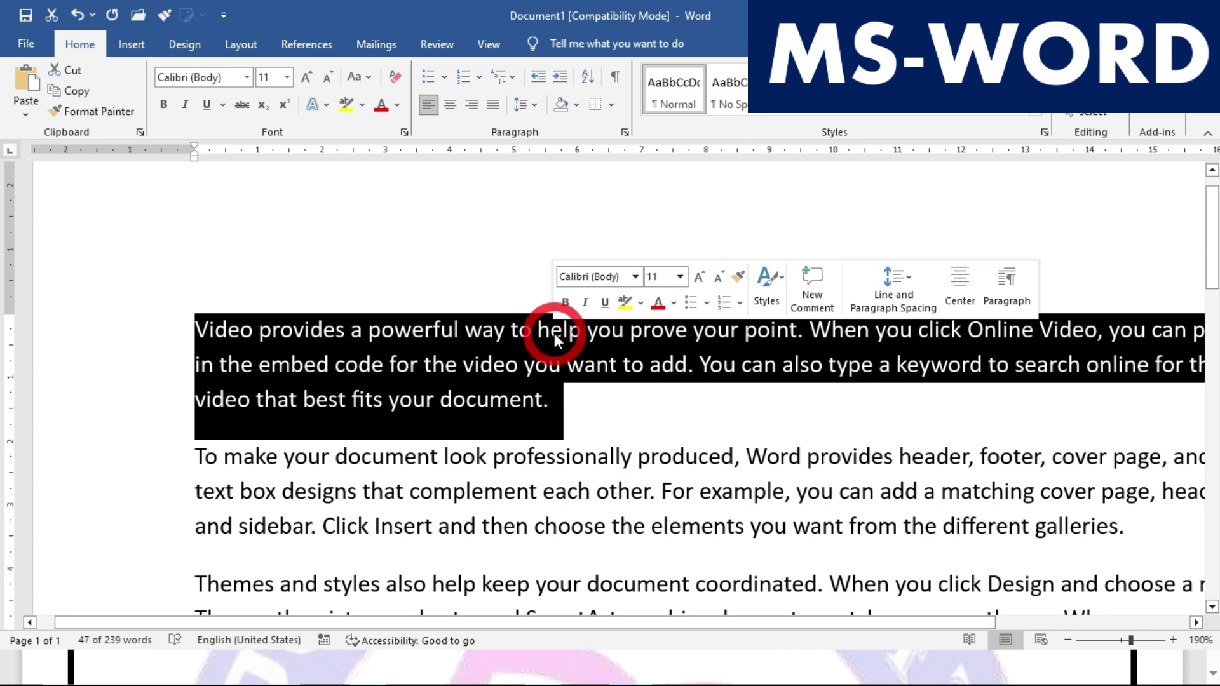
drag(655, 626, 736, 624)
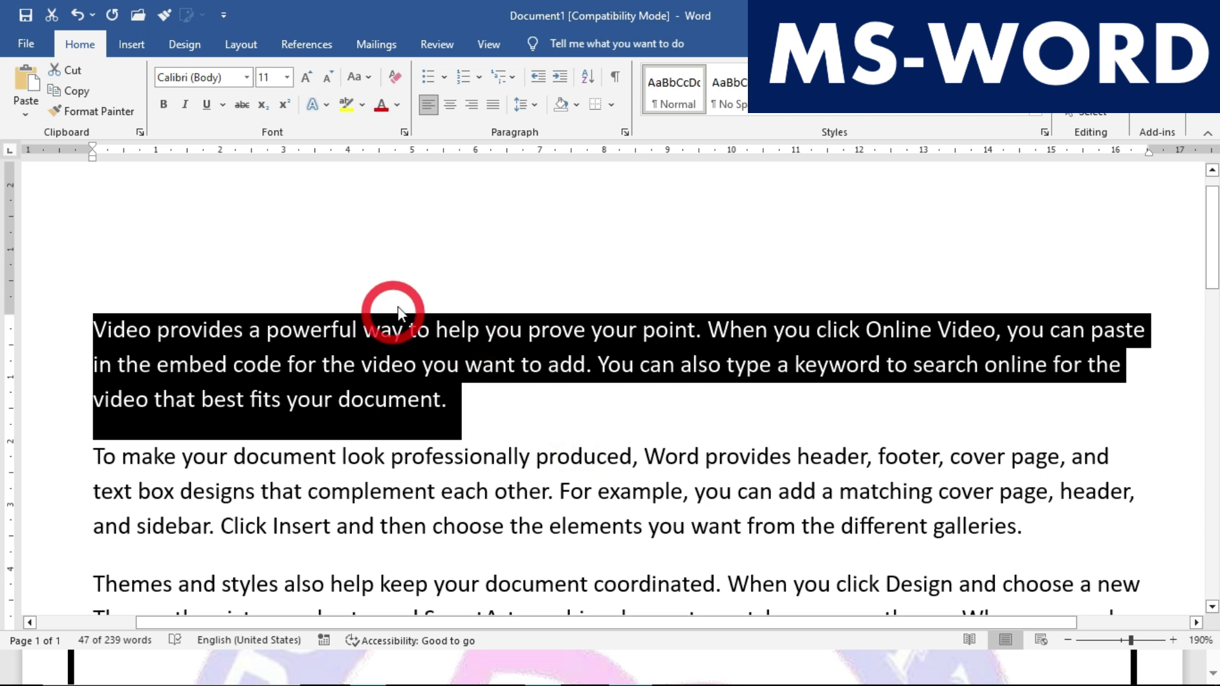
Copy the first paragraph to a new line below the last paragraph and undo the paste
scroll(402, 289, down, 3)
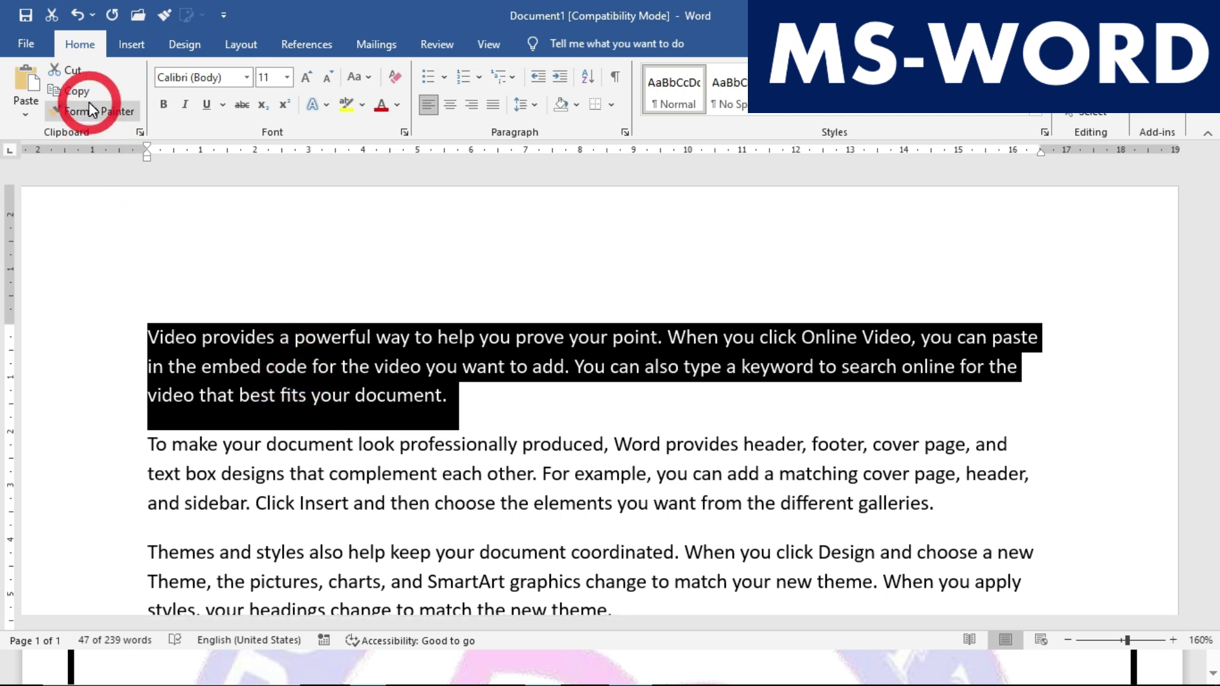
click(77, 90)
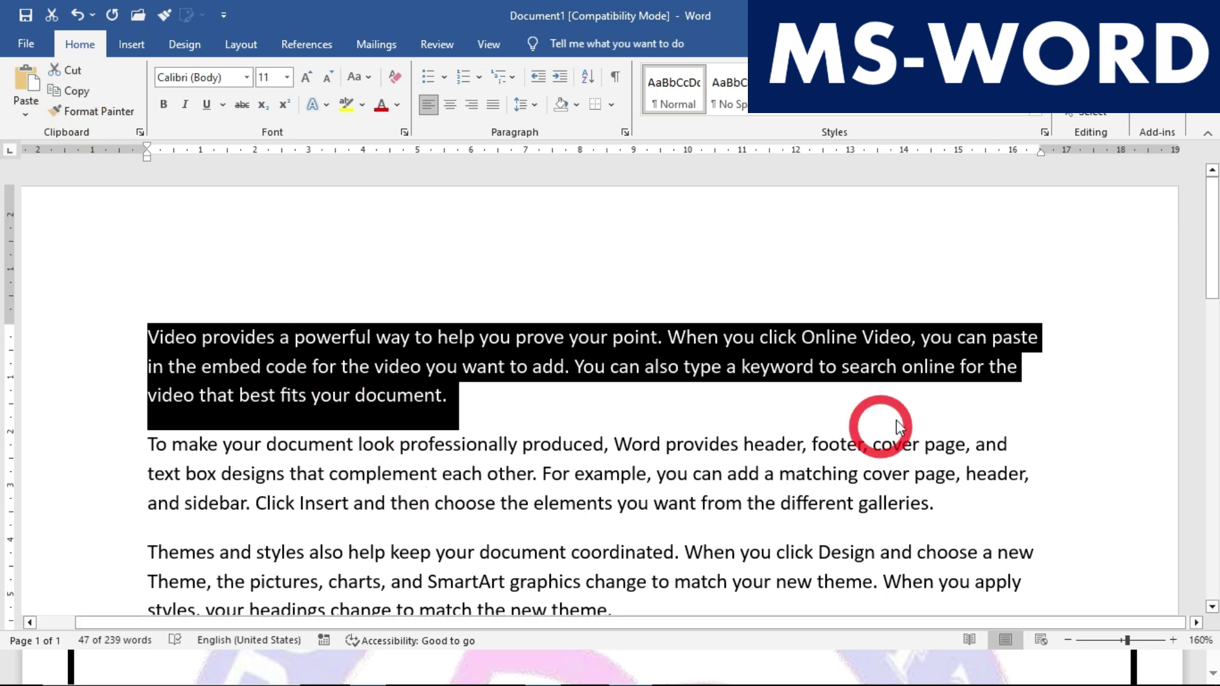
drag(1213, 289, 1213, 388)
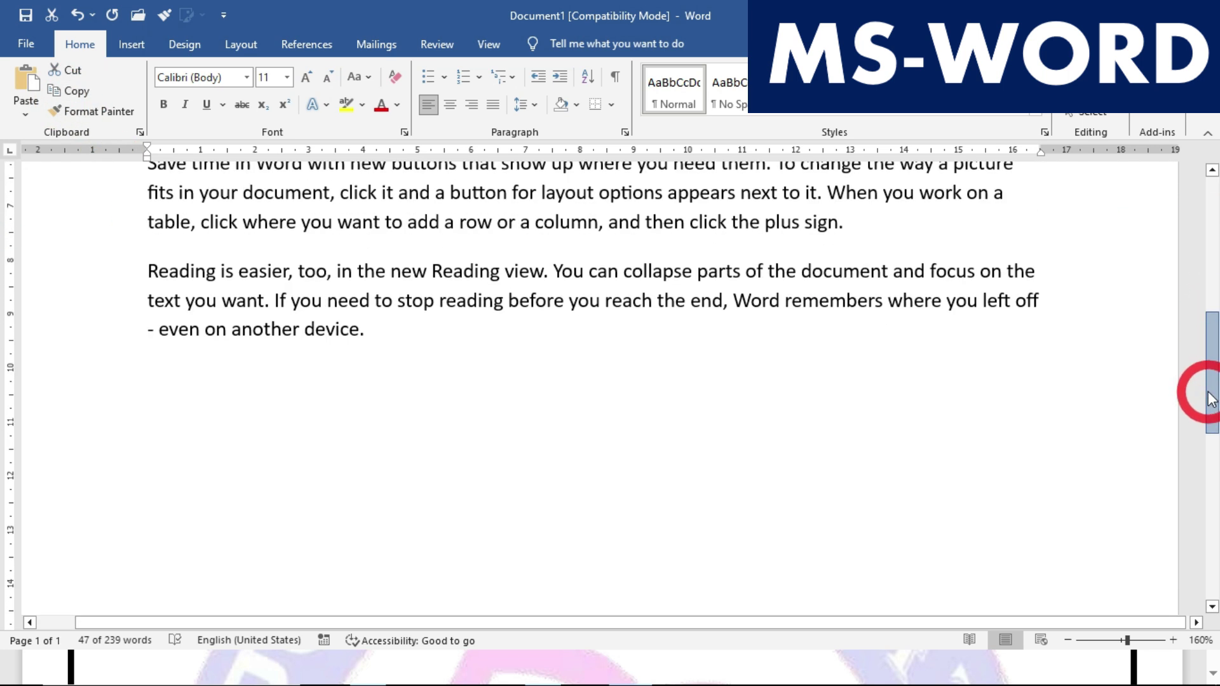
click(371, 352)
key(Return)
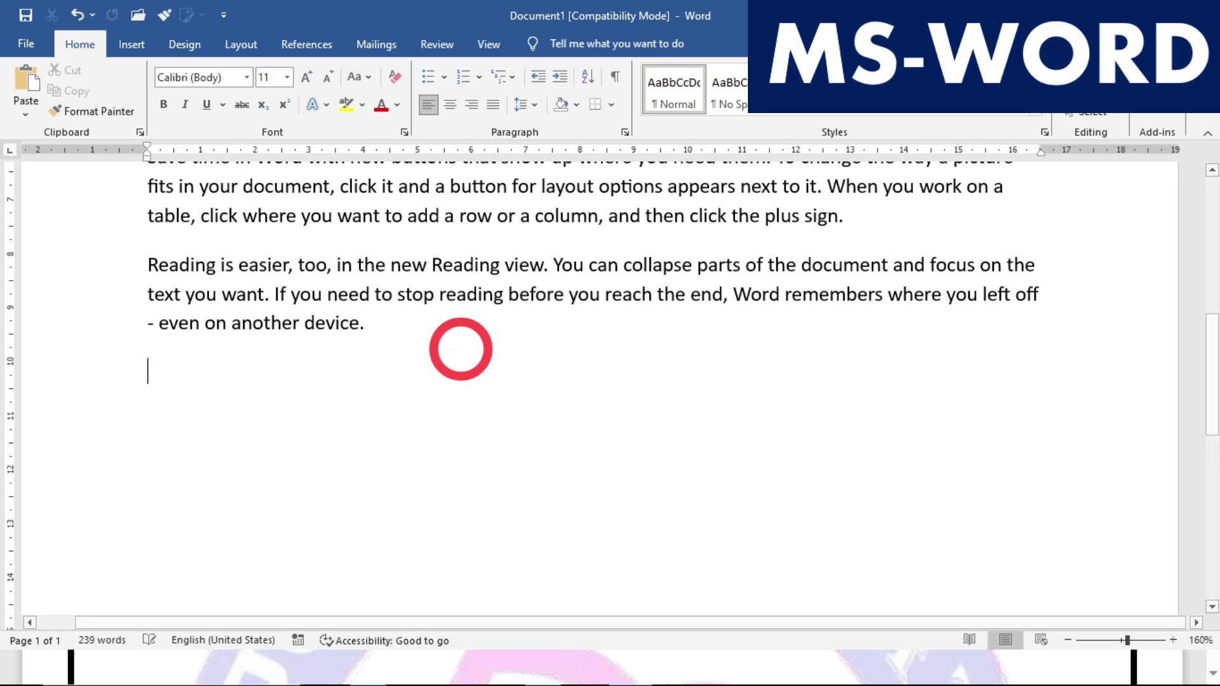
click(26, 87)
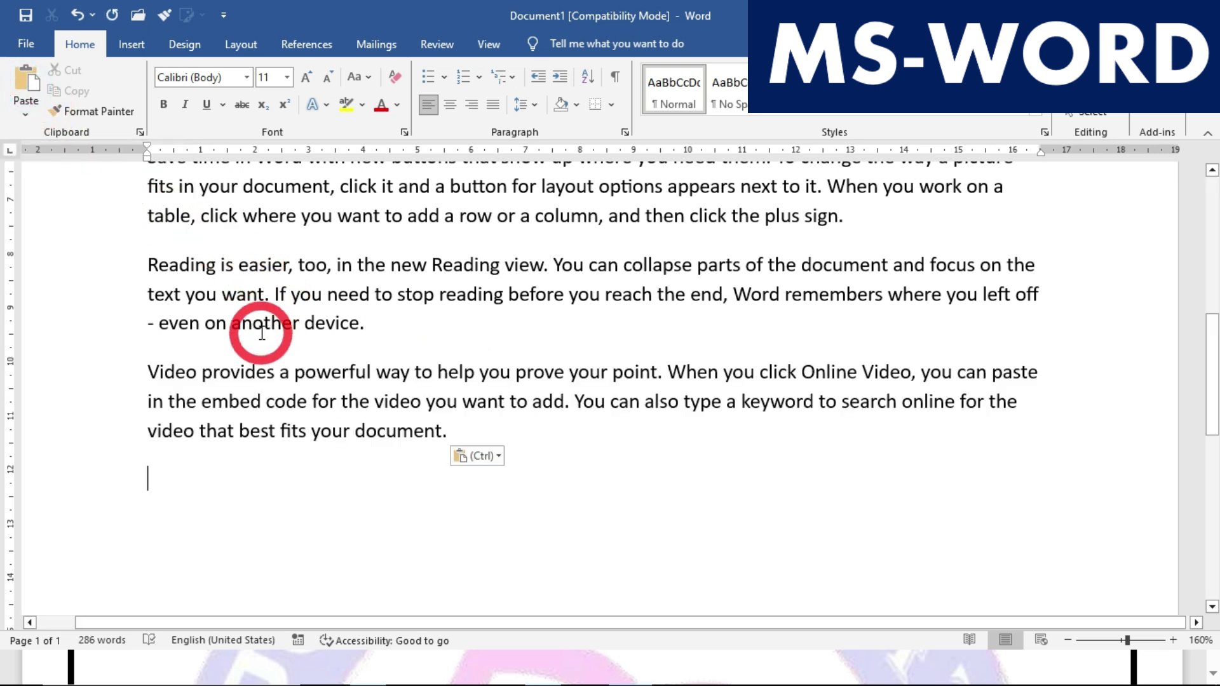
key(ctrl+z)
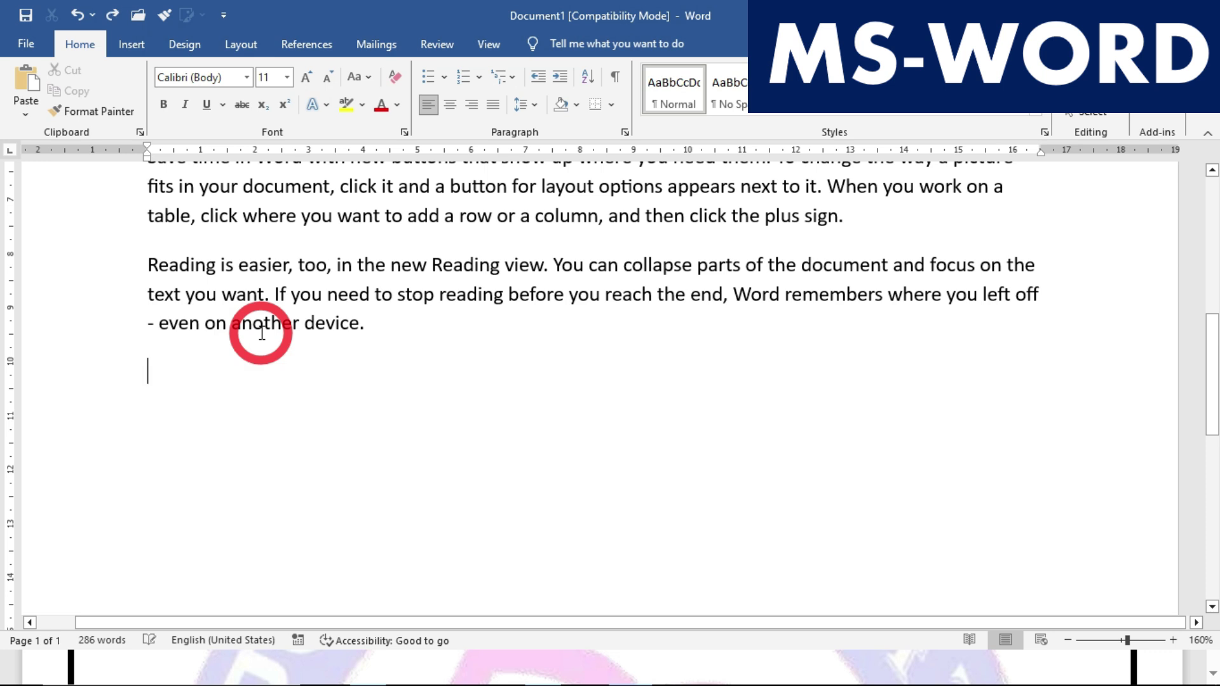
Move the first paragraph below the last paragraph by cutting and pasting it
scroll(263, 344, up, 7)
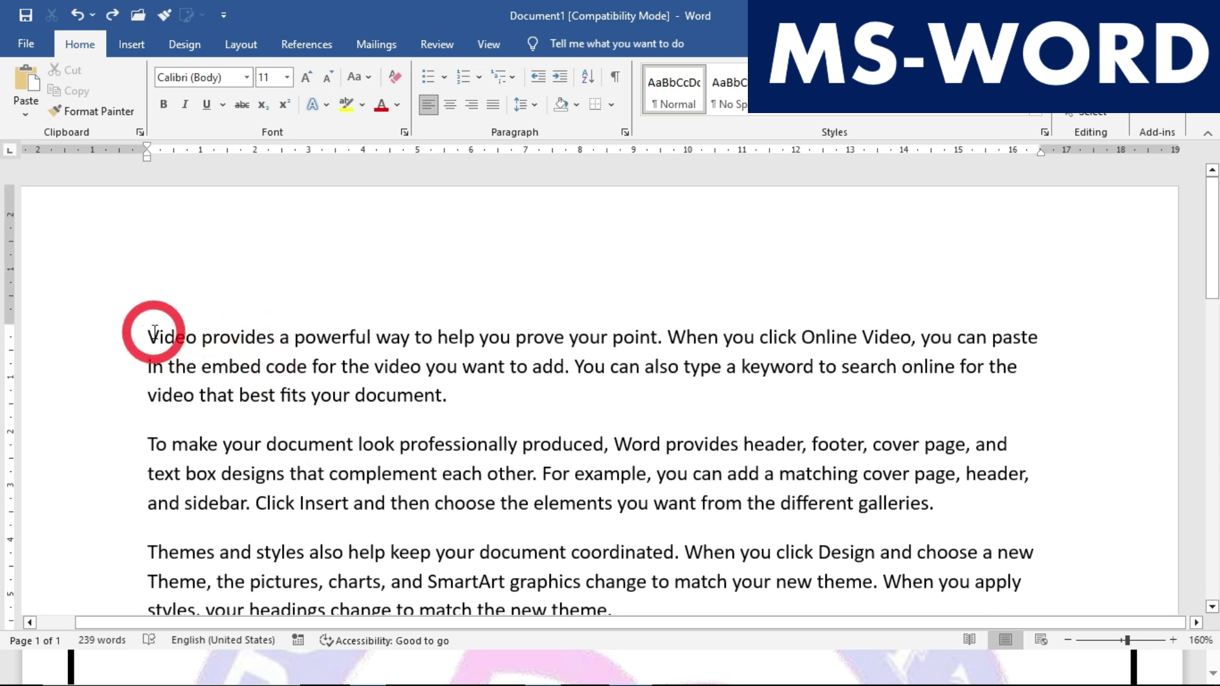
drag(147, 332, 266, 348)
drag(451, 381, 459, 397)
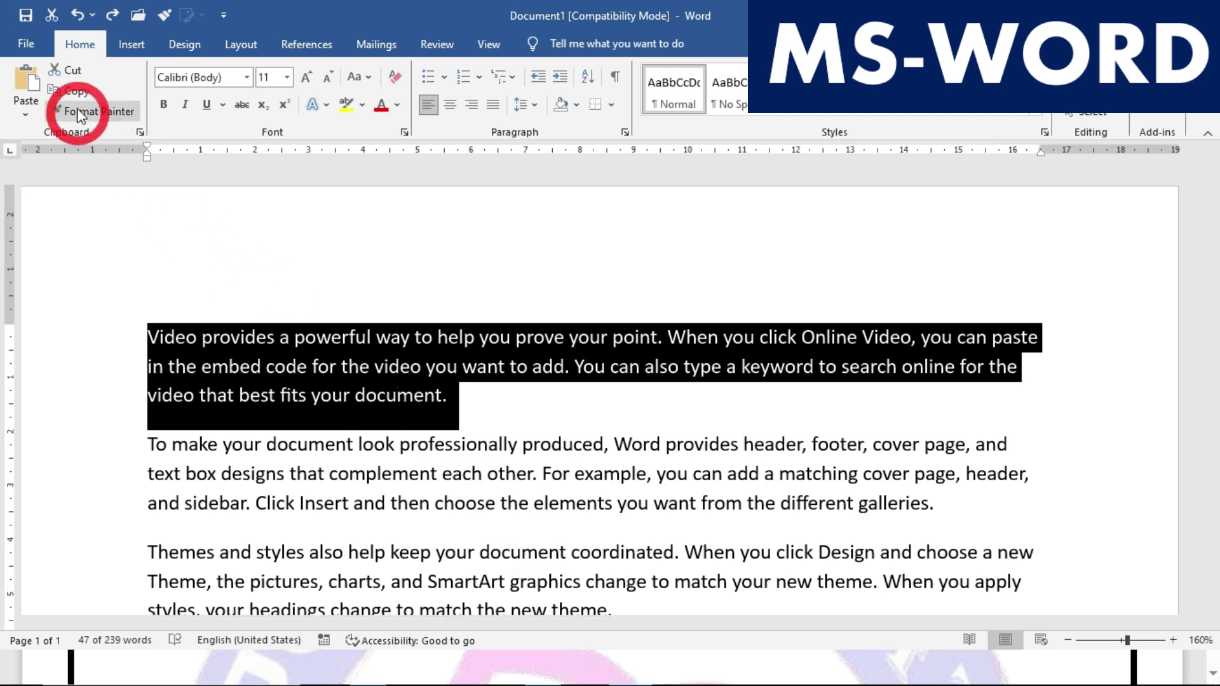
click(76, 71)
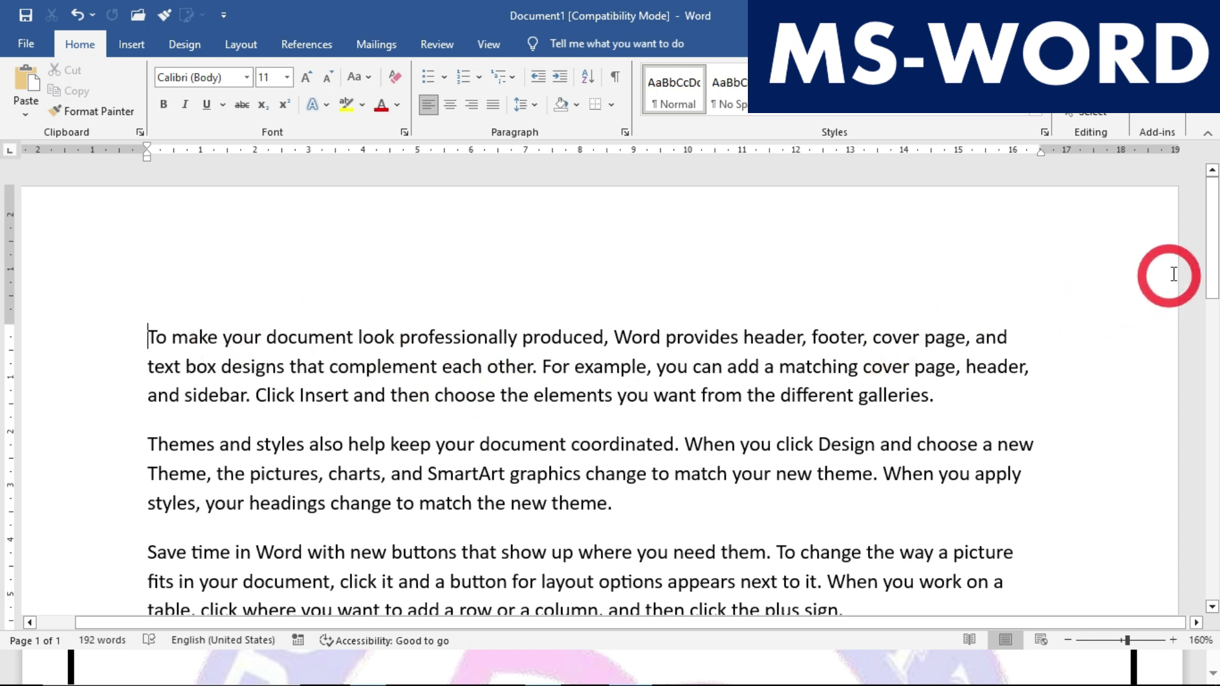
scroll(1201, 326, down, 5)
click(353, 359)
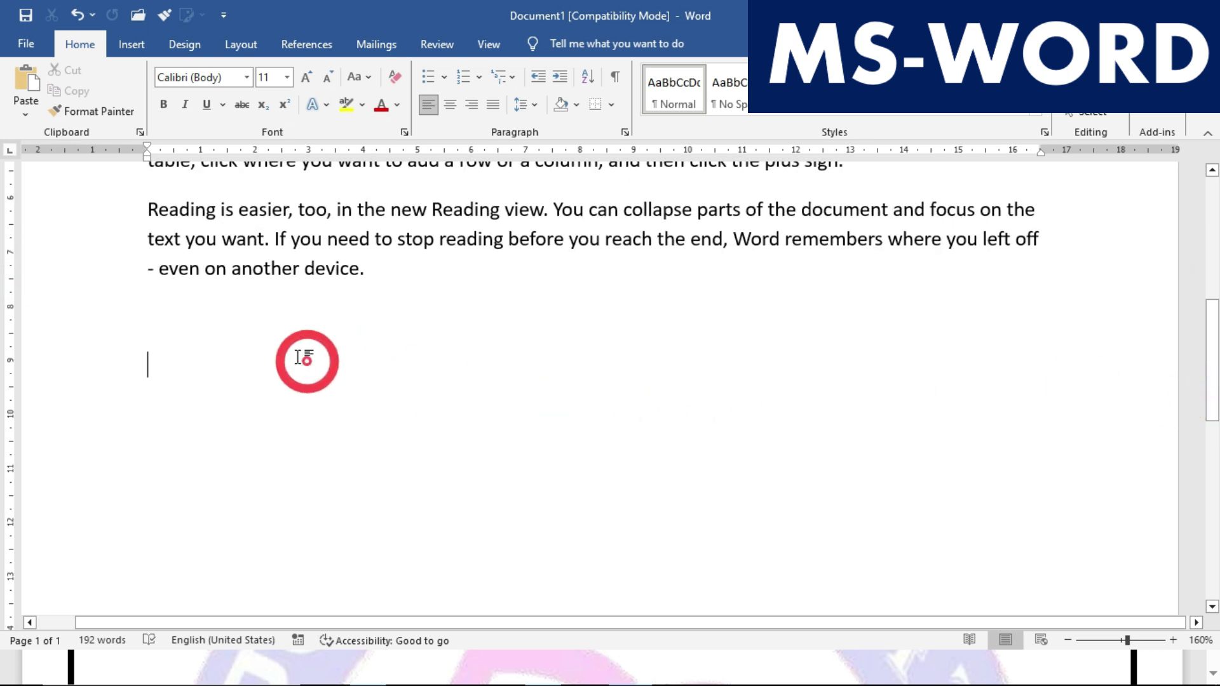
click(27, 77)
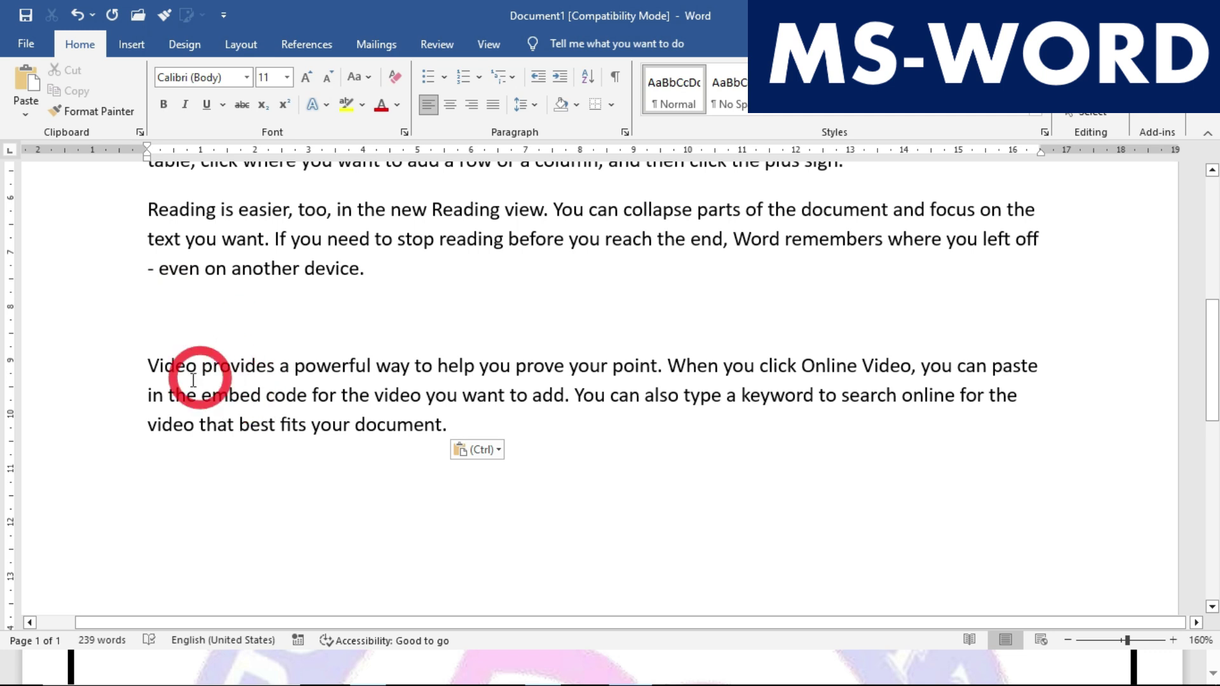
scroll(237, 474, up, 5)
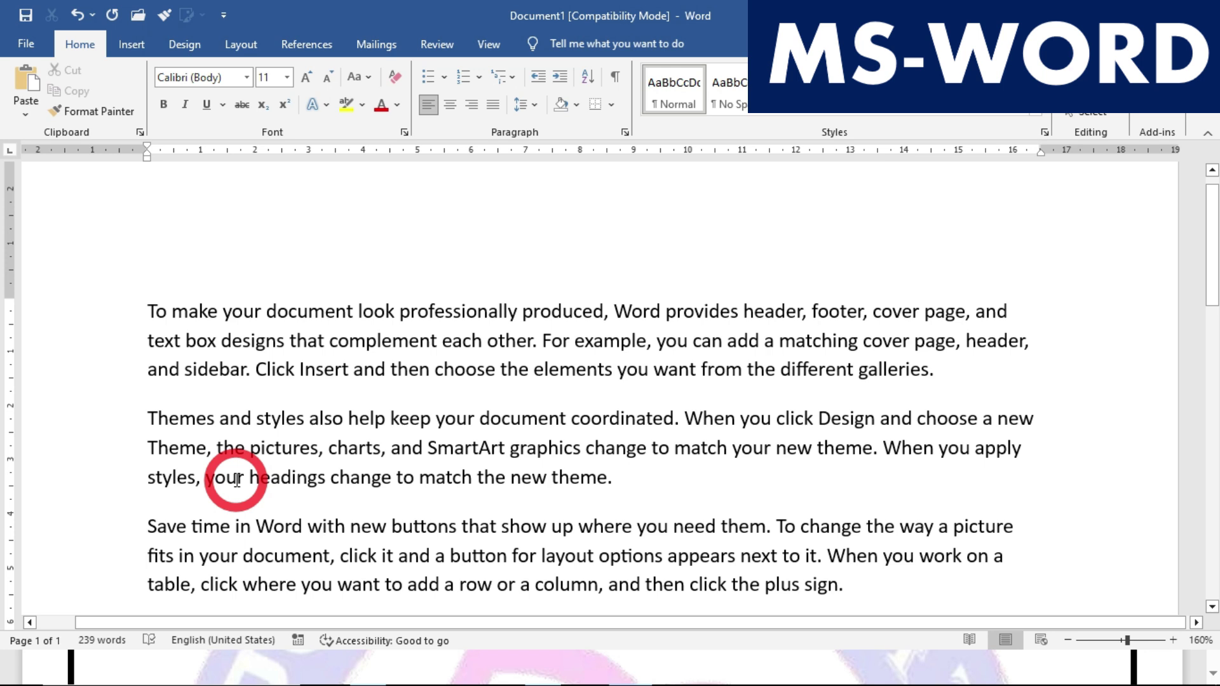
Undo the paste and the cut of the first paragraph
key(ctrl+z)
key(ctrl+y)
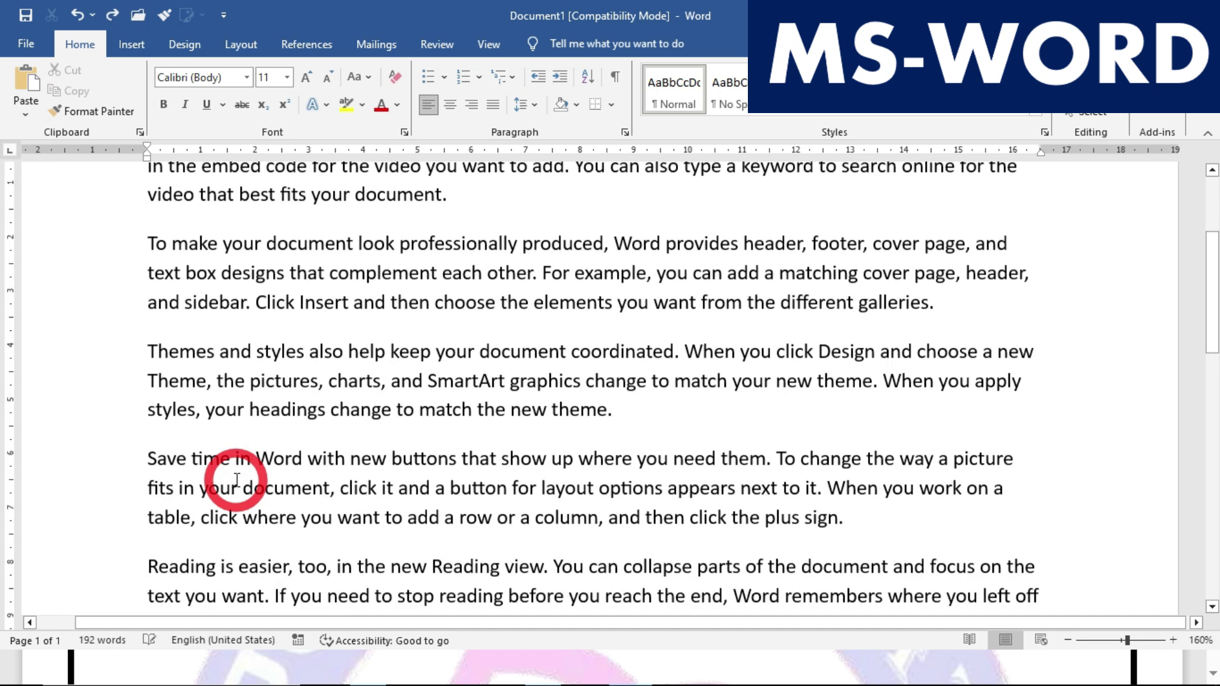
click(466, 456)
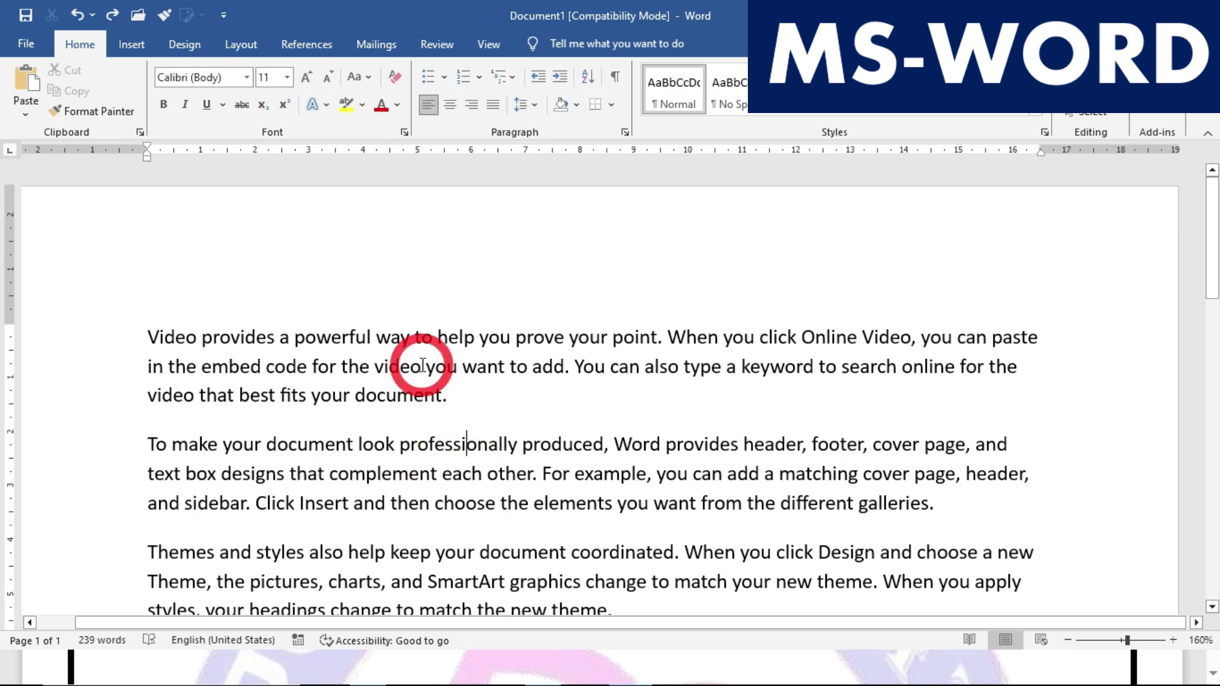
Make "provides a powerful way to help you prove your point." bold in the first paragraph
drag(202, 337, 669, 347)
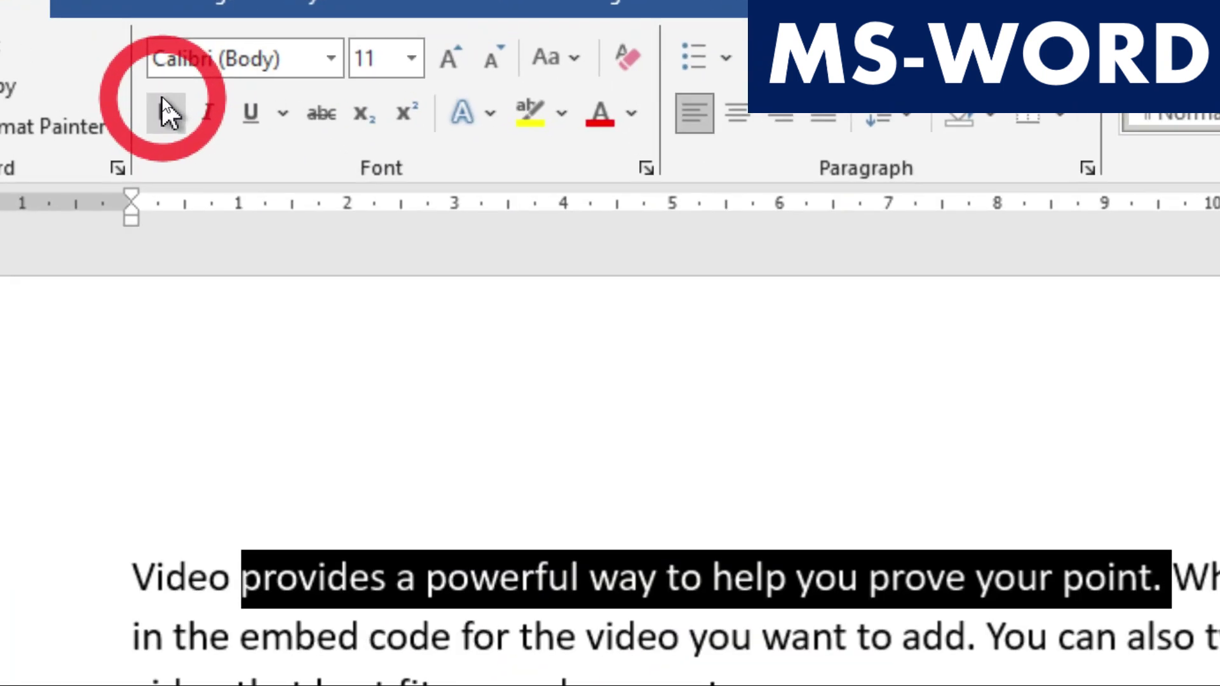
click(164, 102)
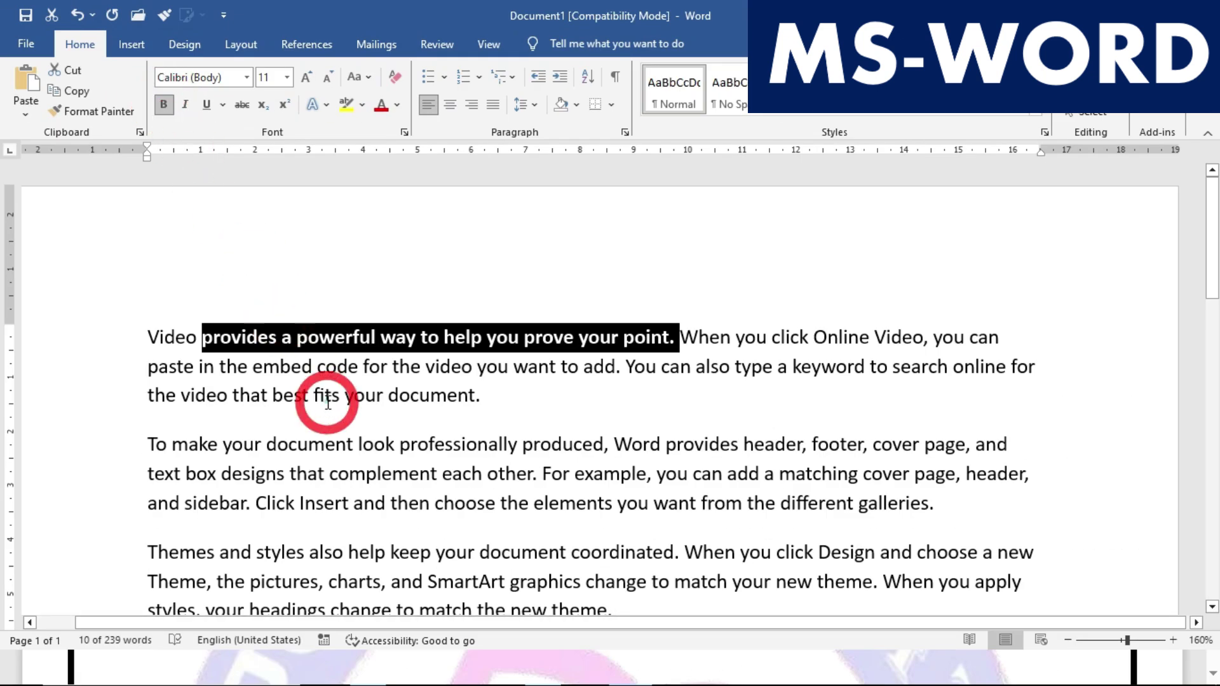
click(326, 400)
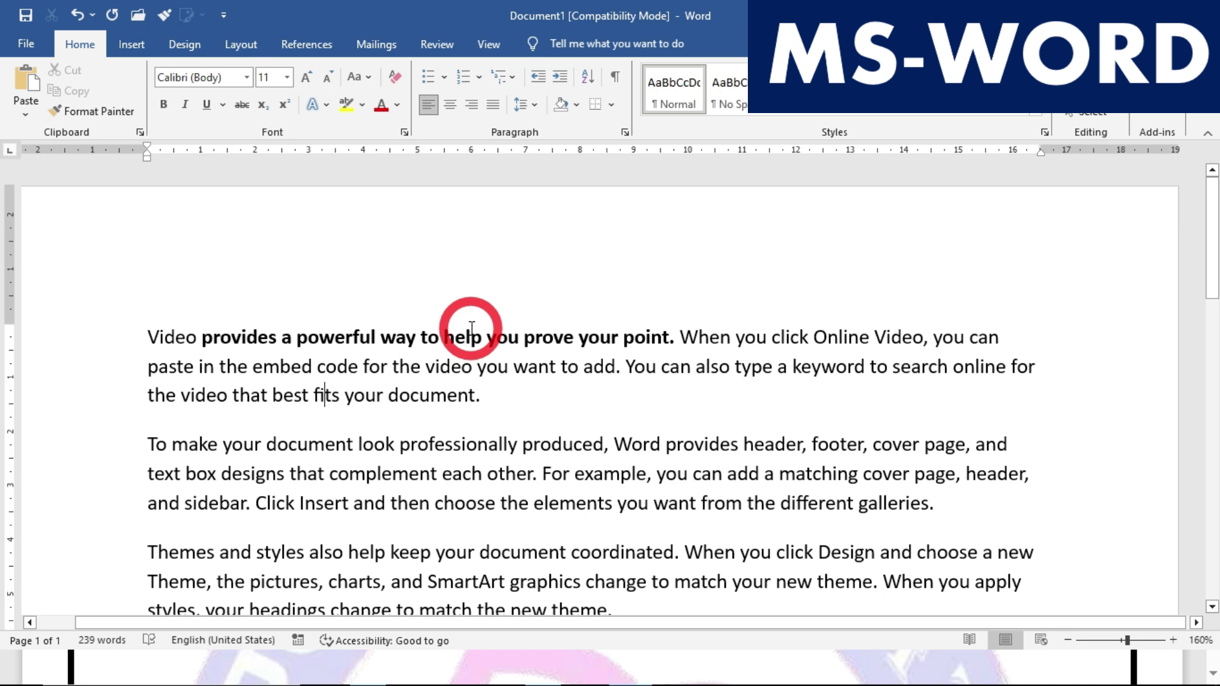
Undo the bold formatting in the first paragraph and redo it
key(ctrl+z)
click(469, 415)
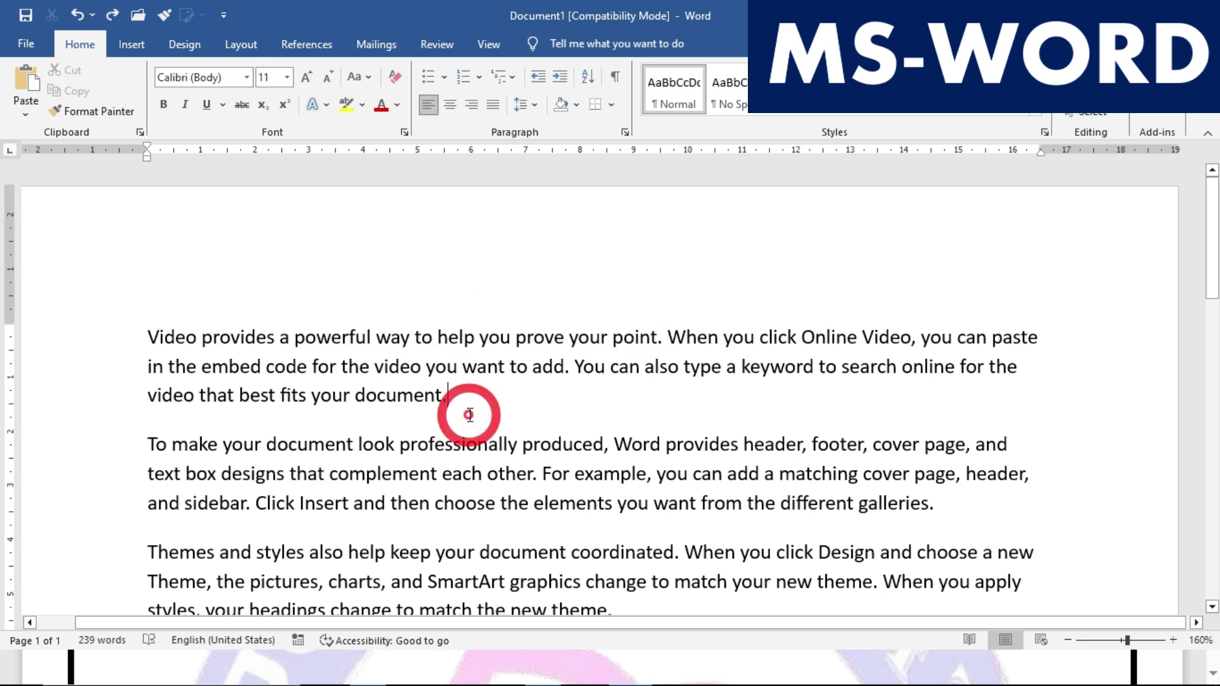
key(ctrl+y)
click(469, 414)
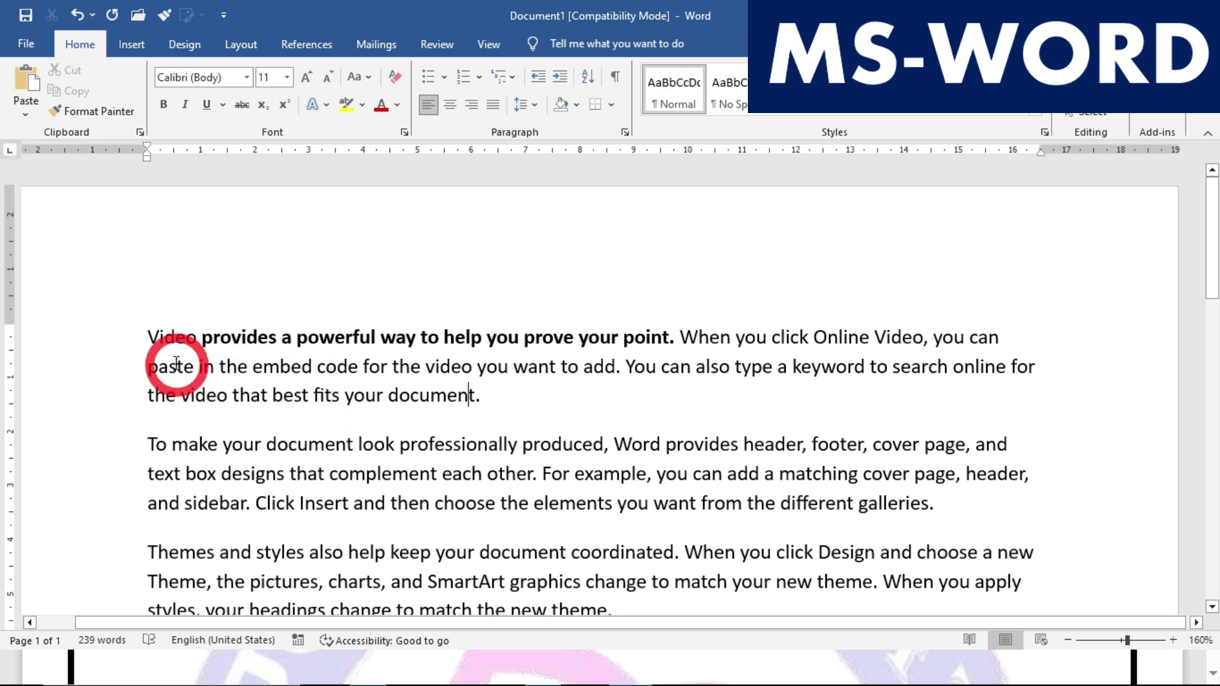
Italicize "paste in the embed code for the video you want to add. You can also type a" in the first paragraph
drag(149, 367, 789, 366)
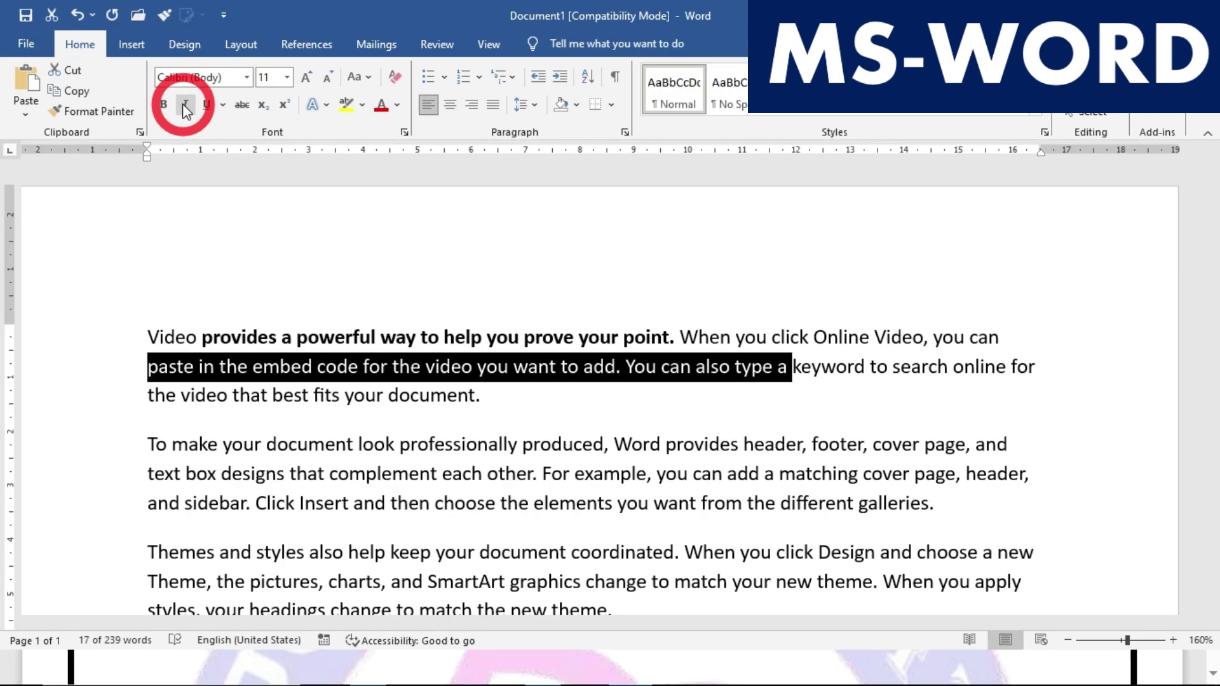
click(184, 104)
click(317, 380)
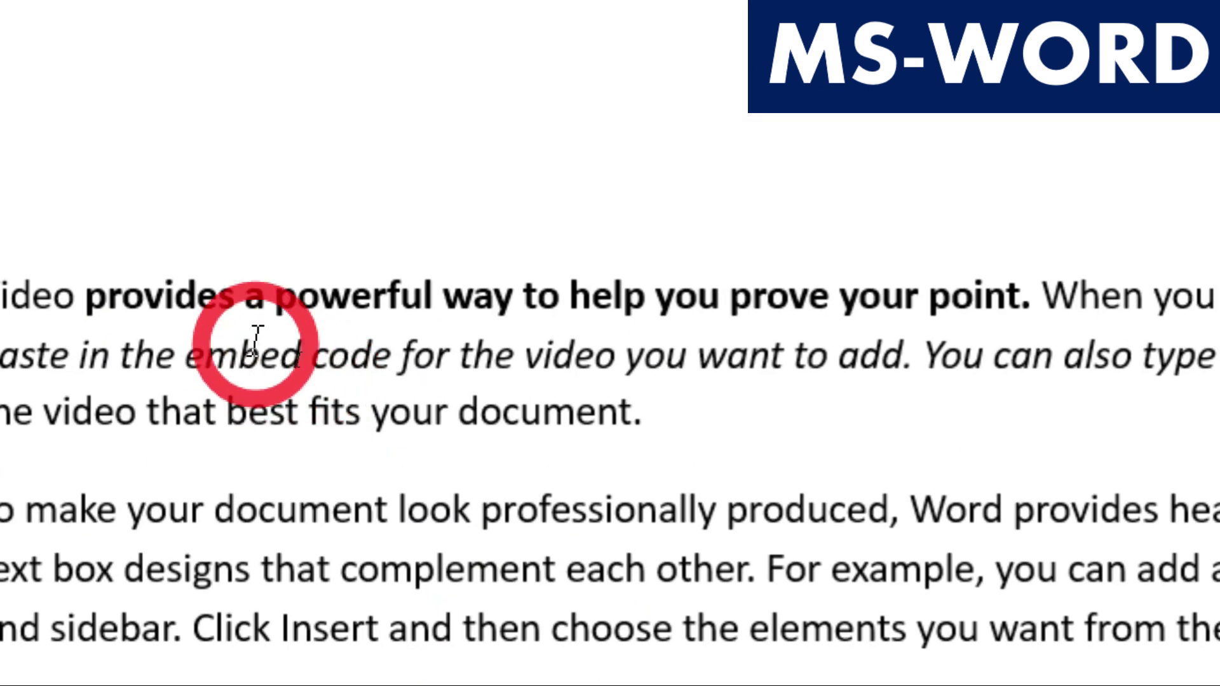
Compare the look of the bold and italic passages in the first paragraph by selecting each one
drag(122, 356, 626, 356)
drag(88, 296, 651, 293)
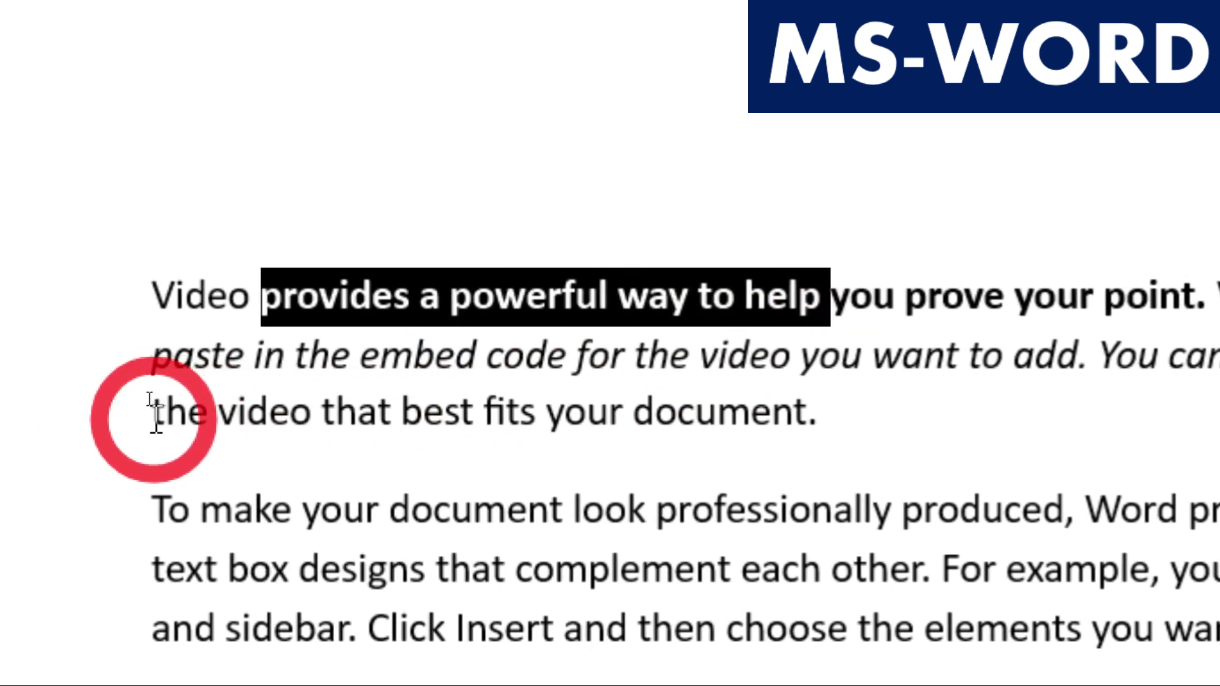
drag(156, 353, 1082, 380)
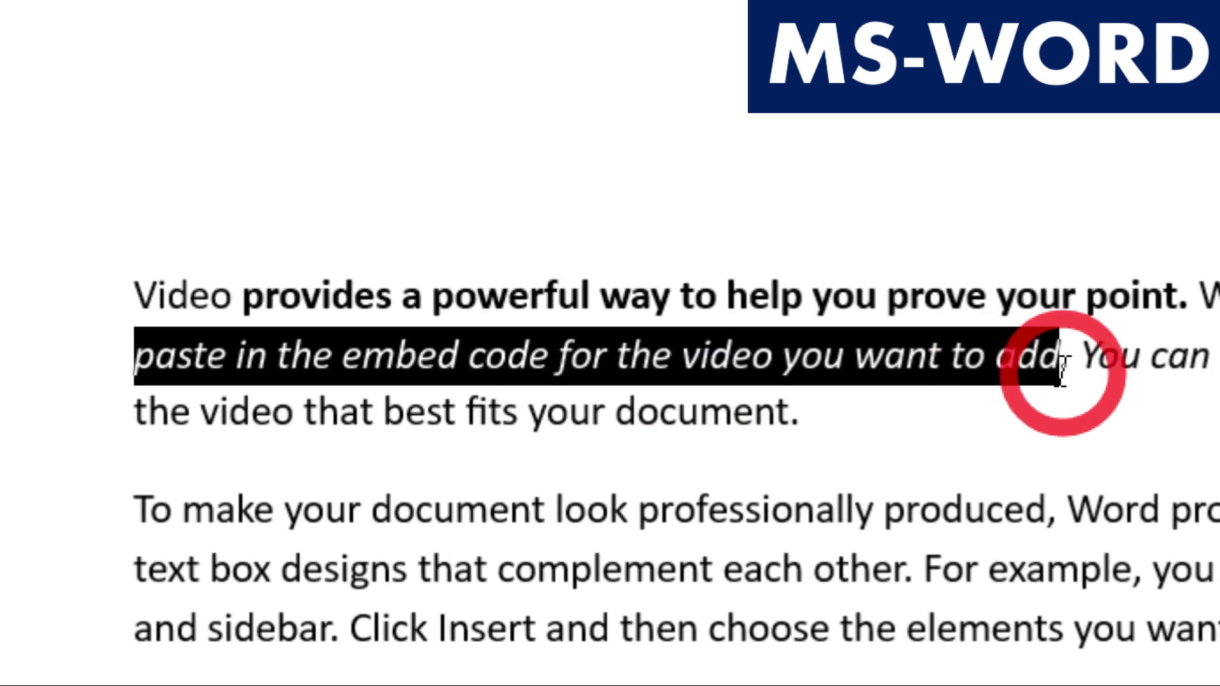
Underline "paste in the embed code for the video you want to add" in the first paragraph and colour the underline red
click(207, 104)
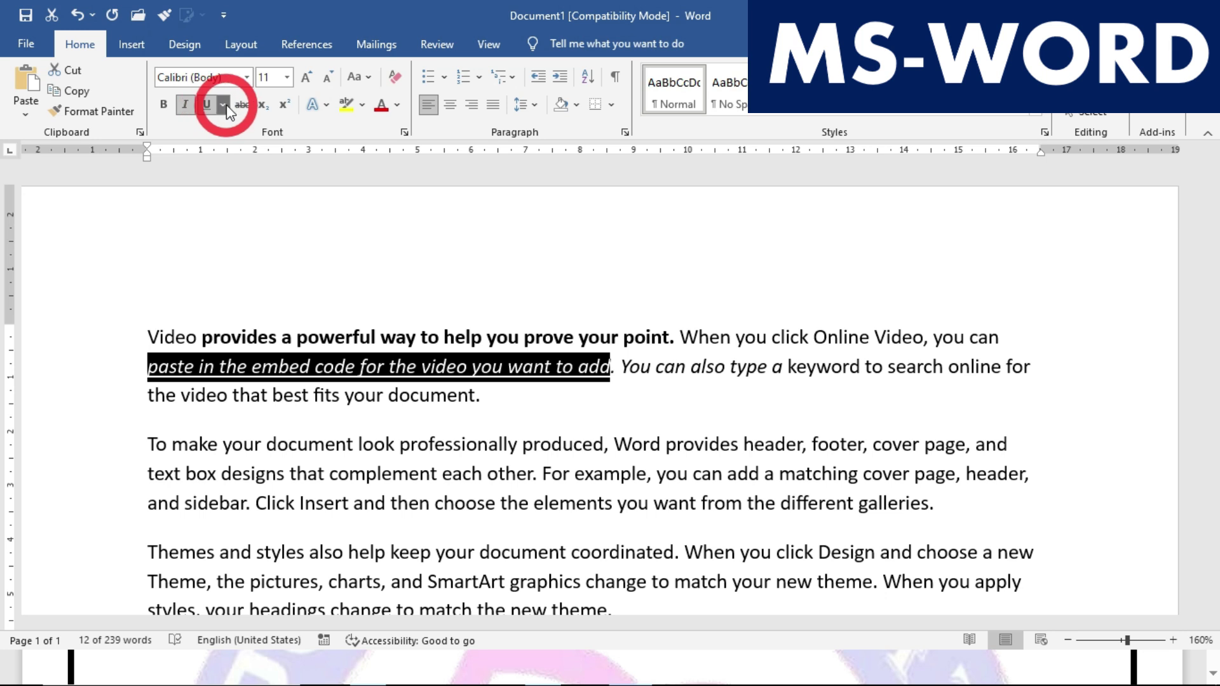
click(226, 104)
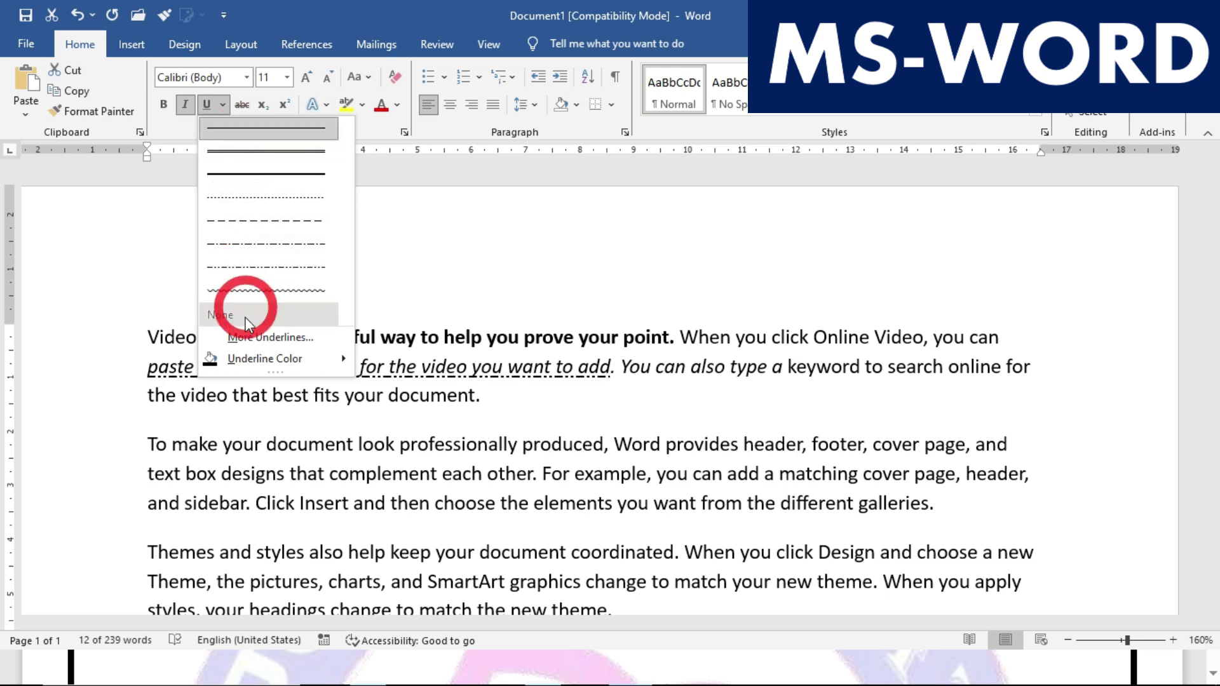
mouse_move(256, 367)
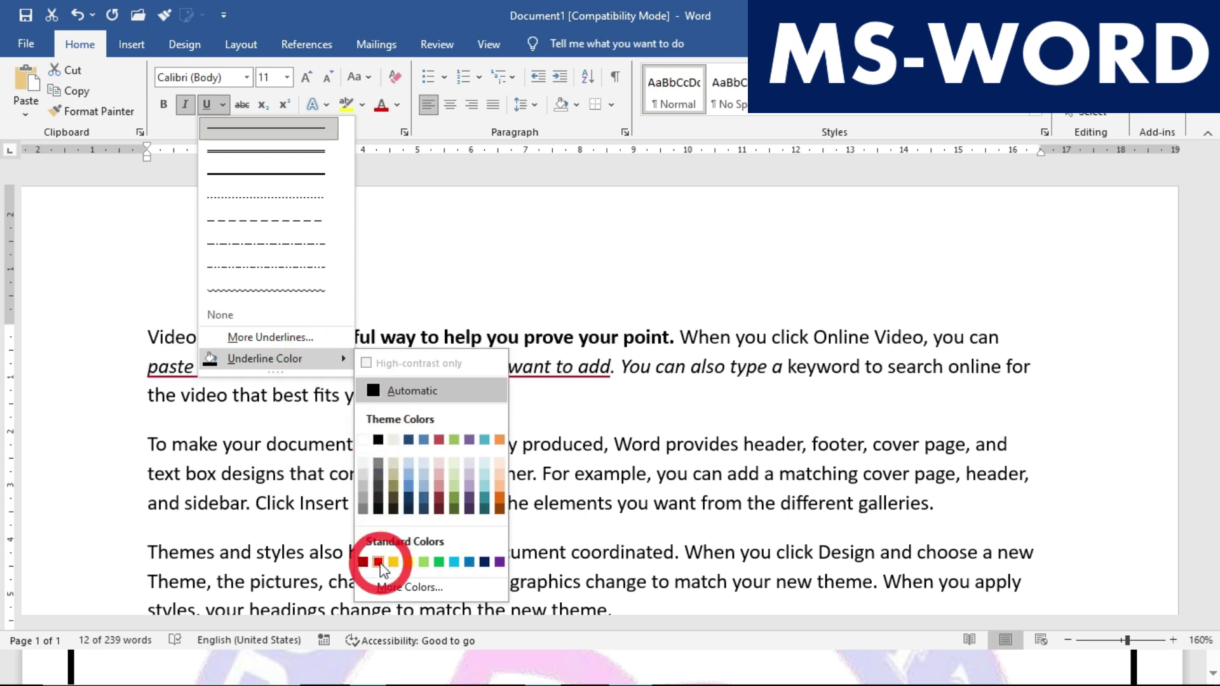
click(380, 564)
click(516, 406)
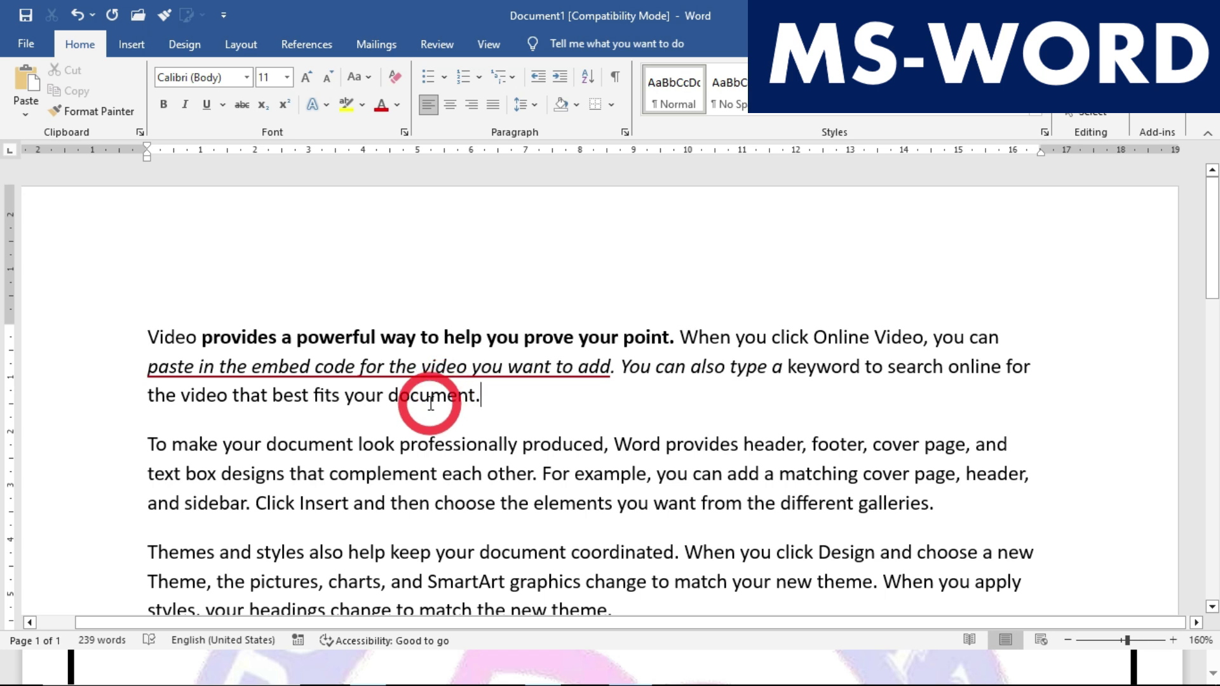
Undo the underline colour and the underline on the italic passage in the first paragraph, and deselect it
key(ctrl+z)
key(ctrl+z)
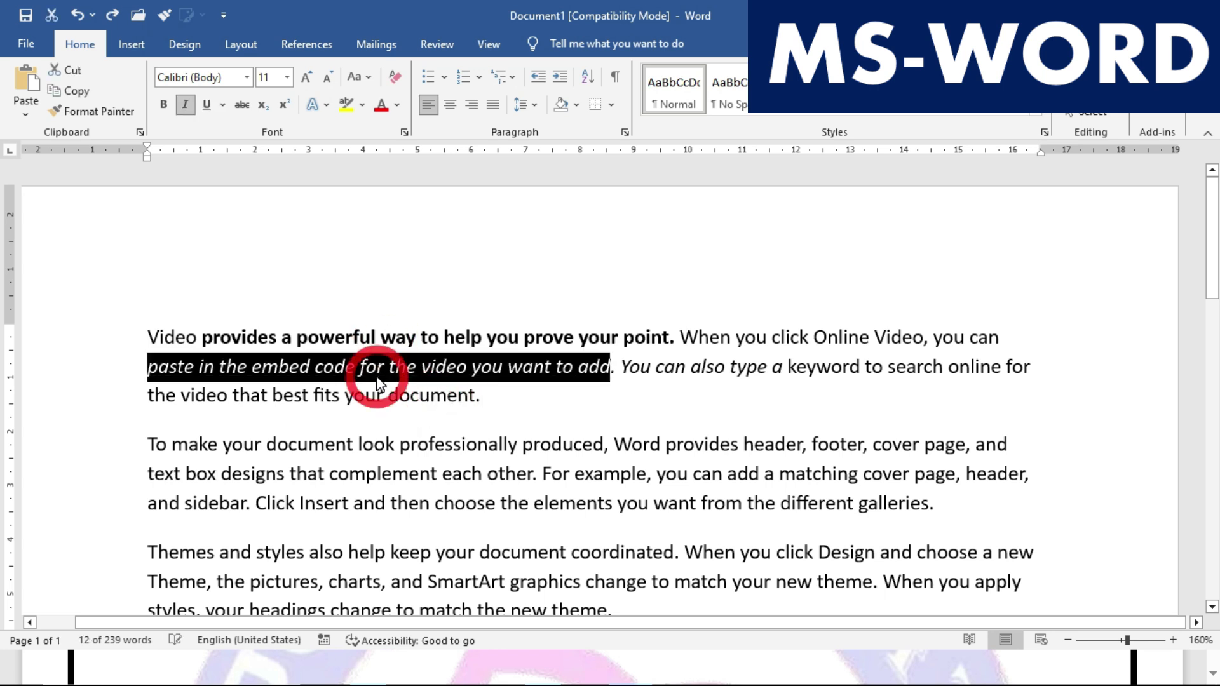
click(386, 416)
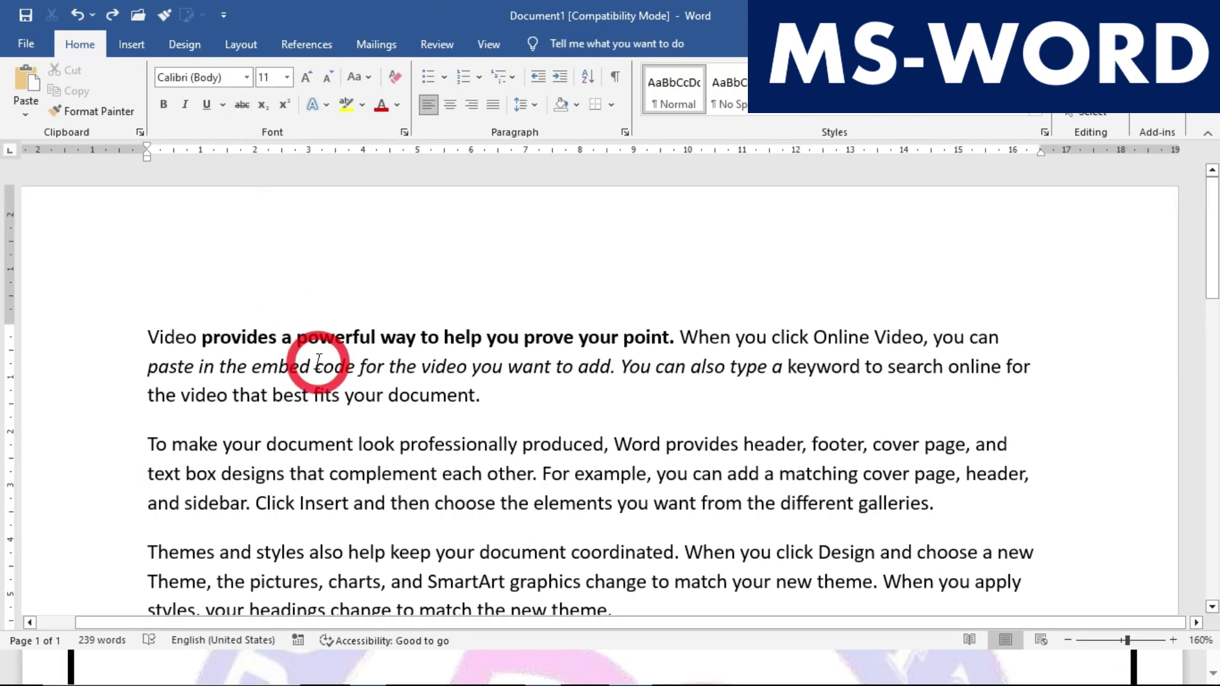
Try an underline on "Video provides a powerful way to help you prove", remove it, and strike the passage through instead
scroll(319, 343, up, 4)
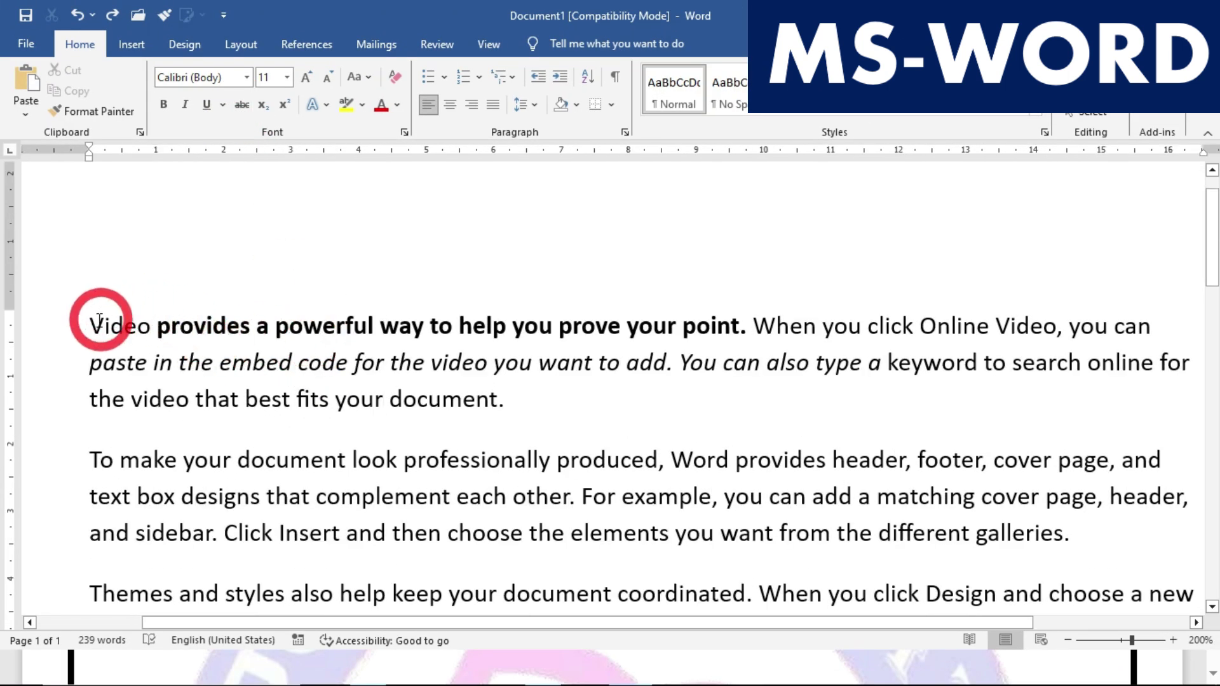
drag(90, 322, 626, 324)
click(207, 106)
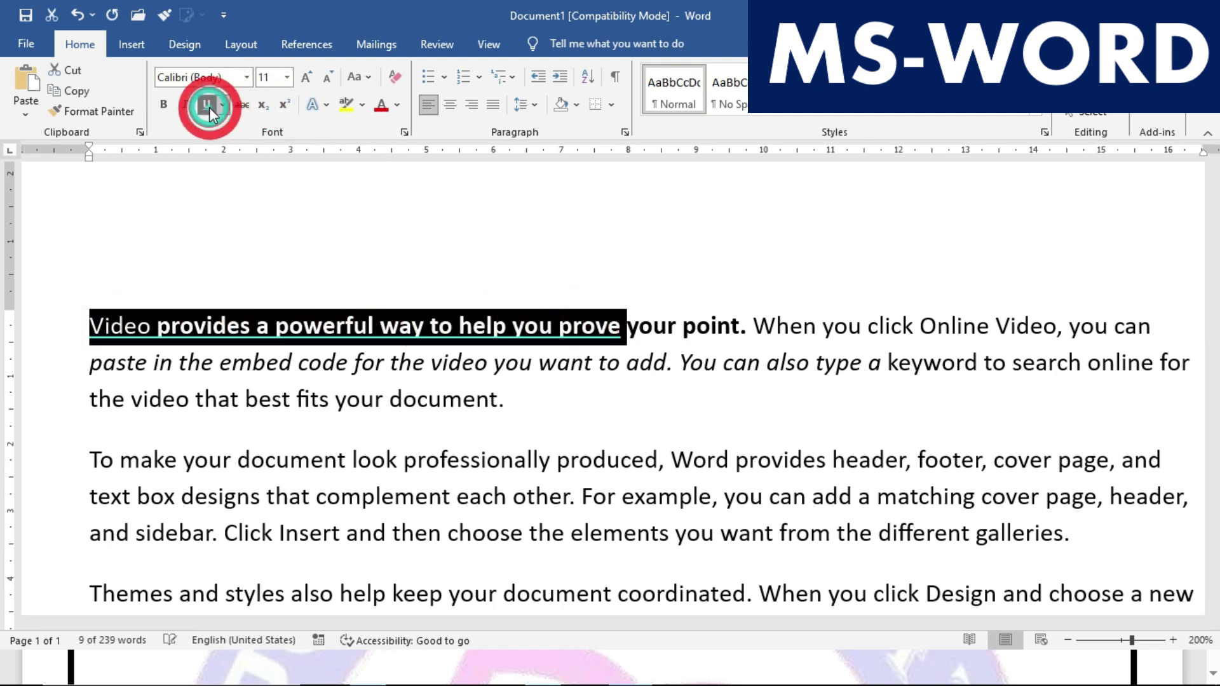
click(209, 106)
click(240, 106)
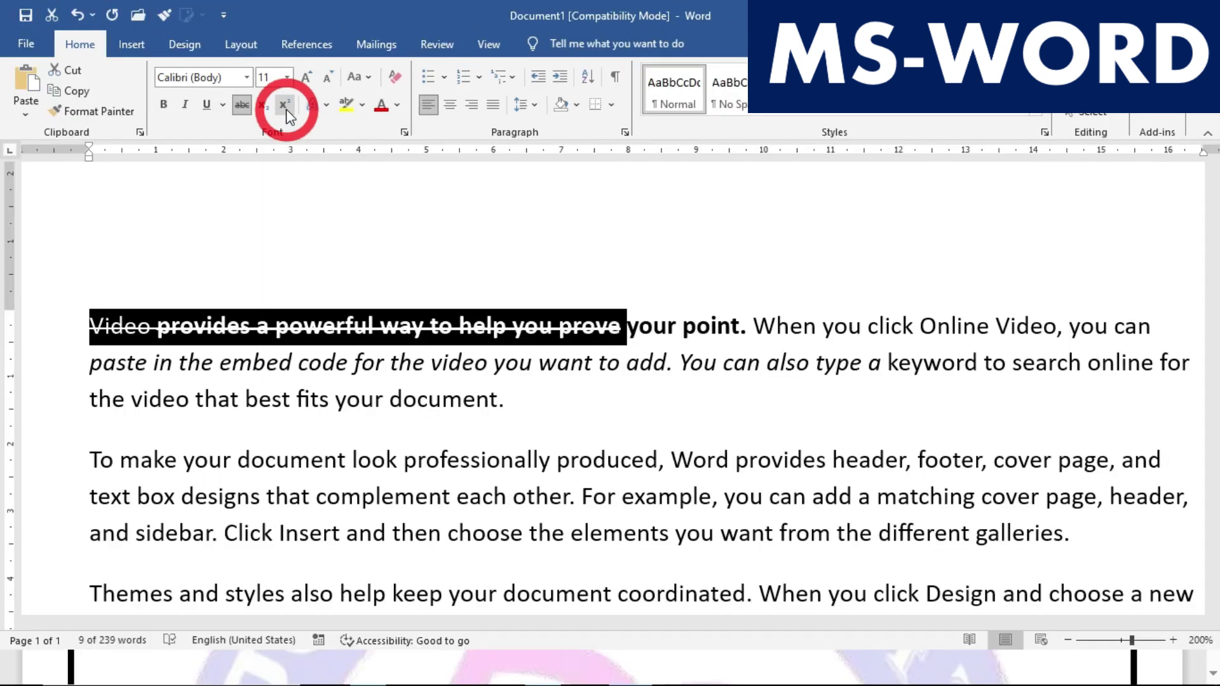
Add "H2O" in the blank area below the last paragraph and format its 2 as subscript
scroll(484, 685, down, 3)
scroll(375, 369, down, 5)
click(361, 366)
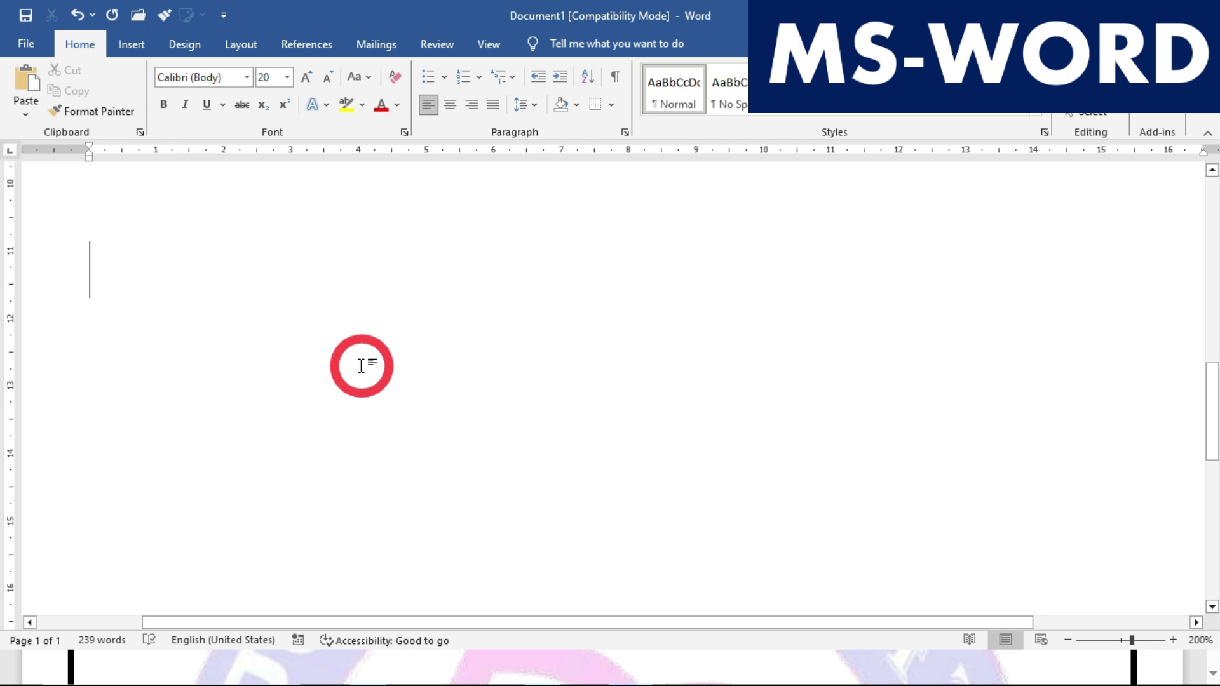
text(H2O)
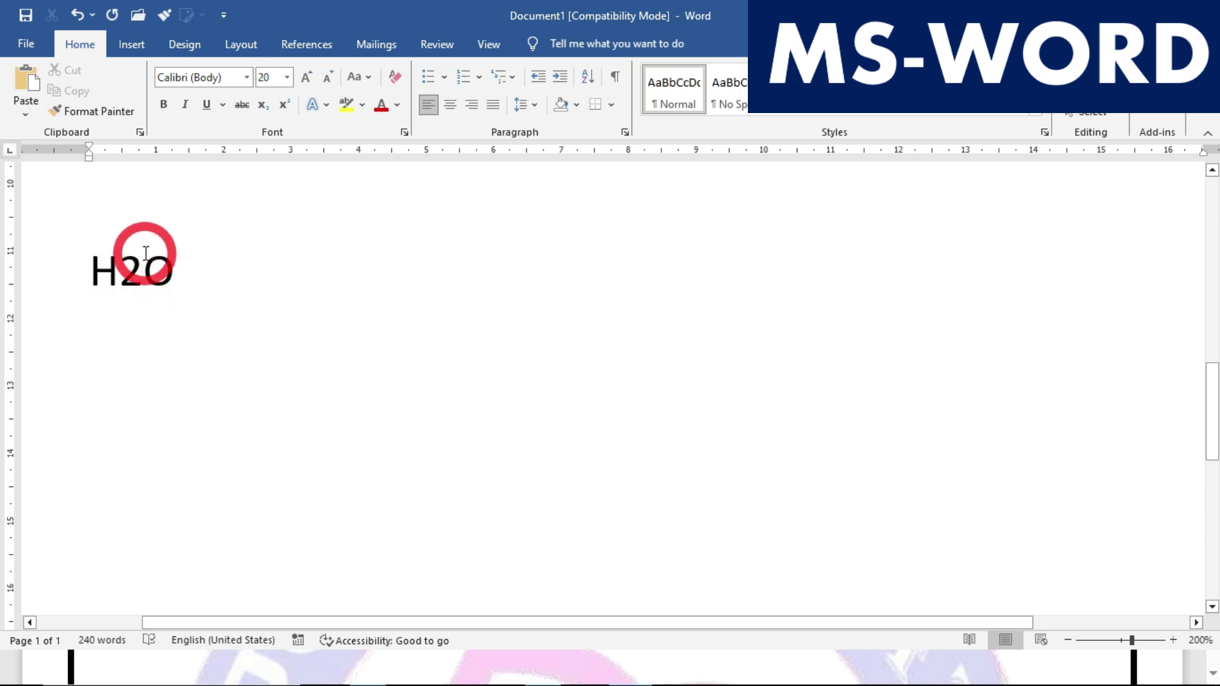
drag(124, 269, 138, 291)
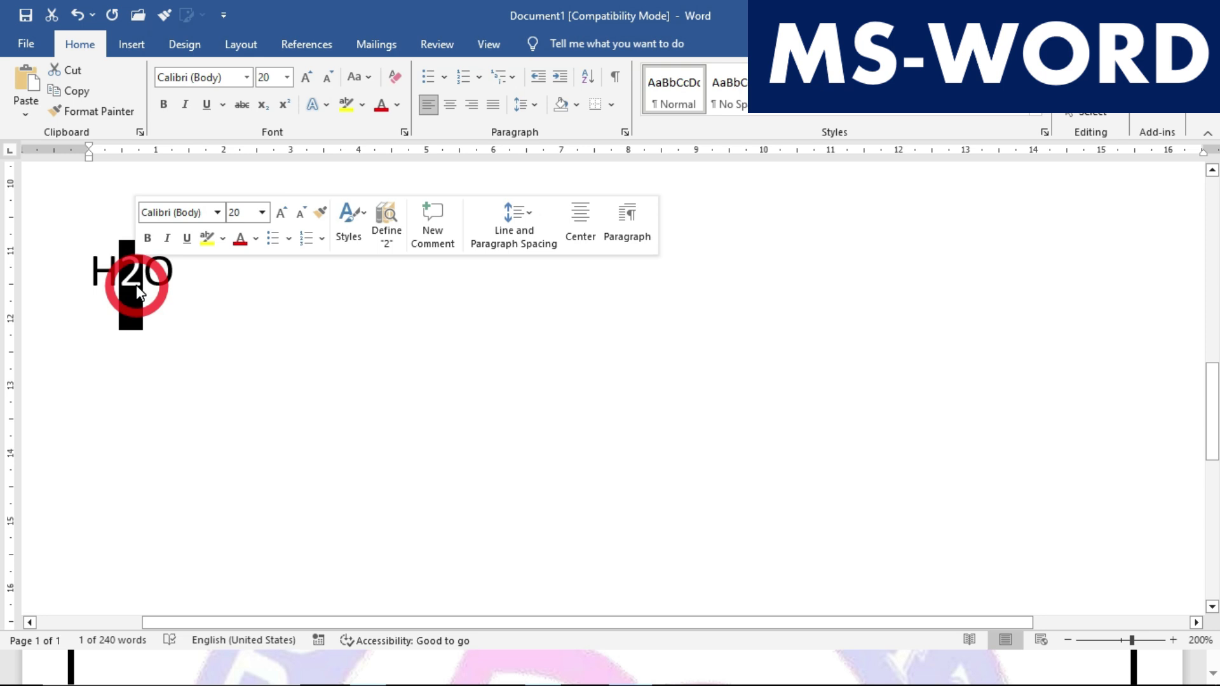
click(139, 291)
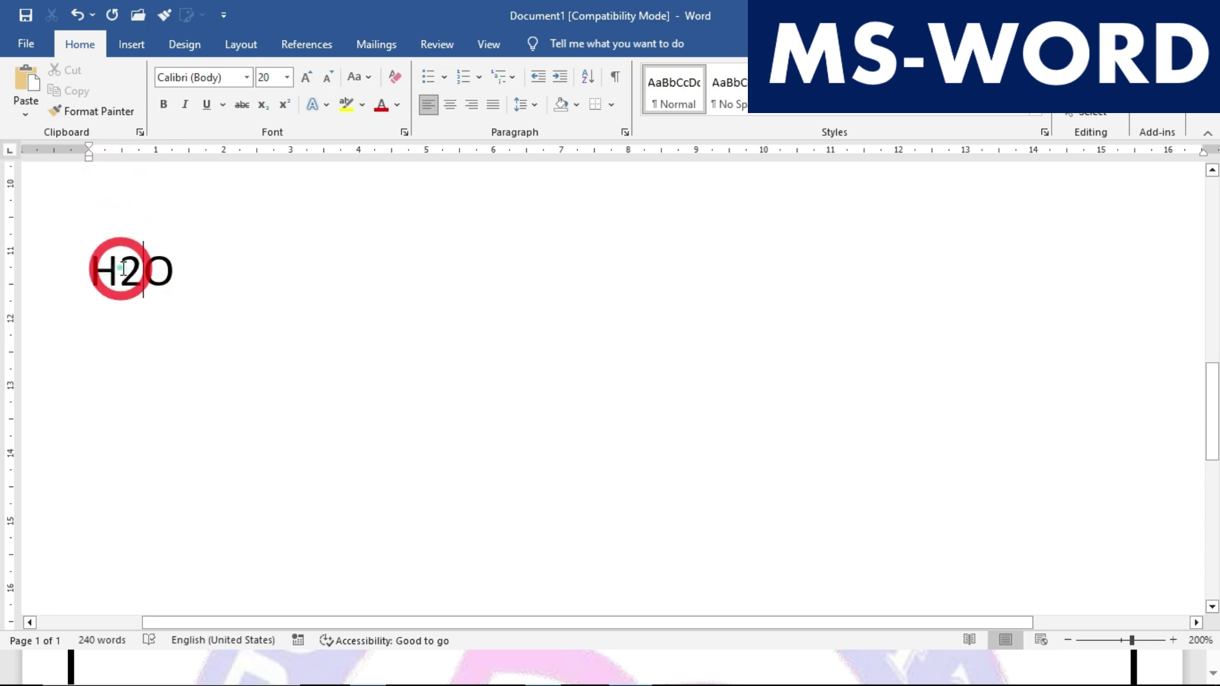
drag(118, 270, 143, 270)
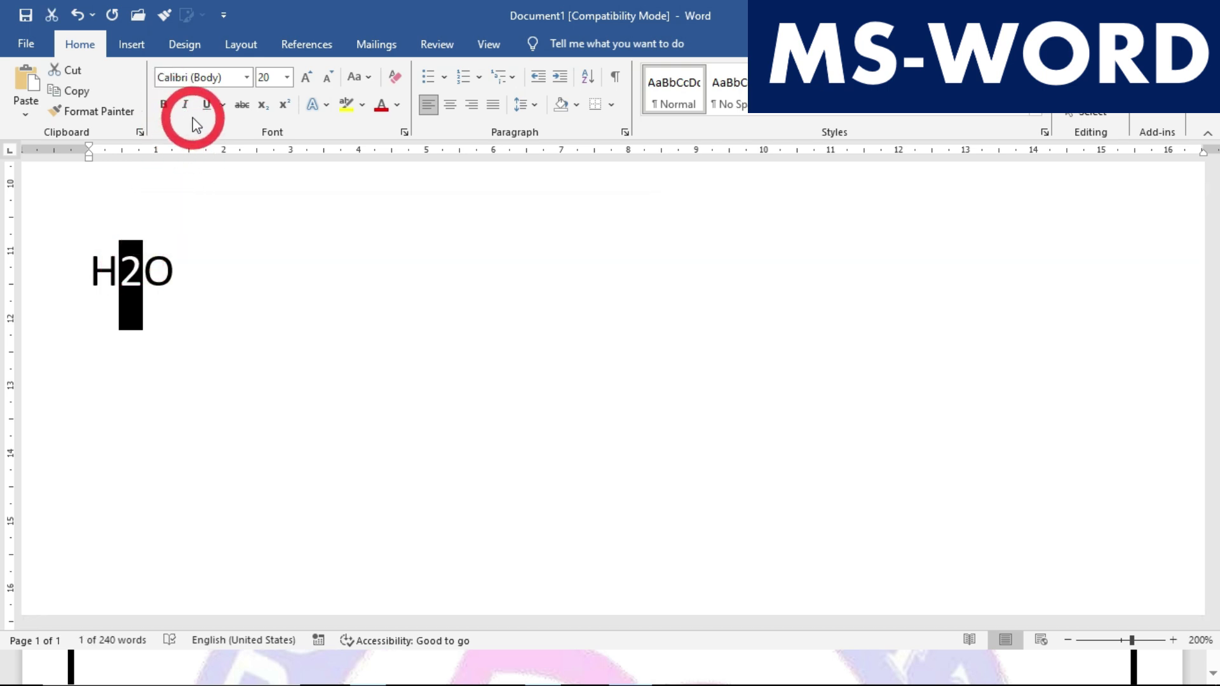
click(267, 112)
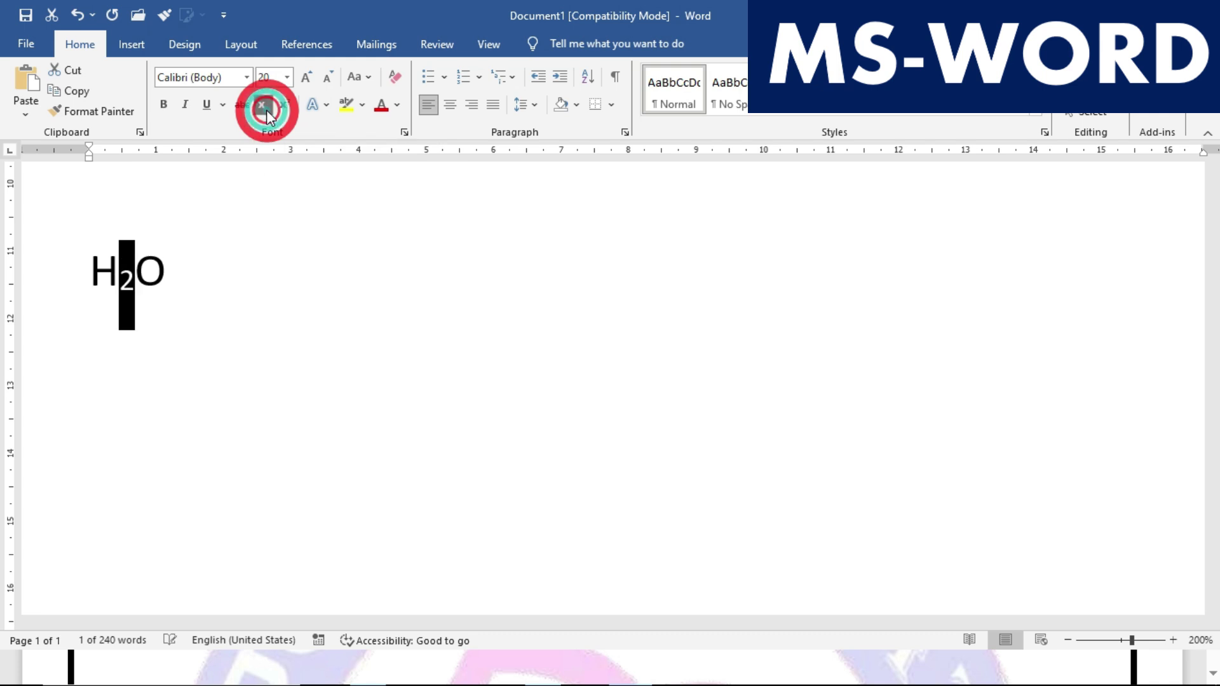
click(224, 292)
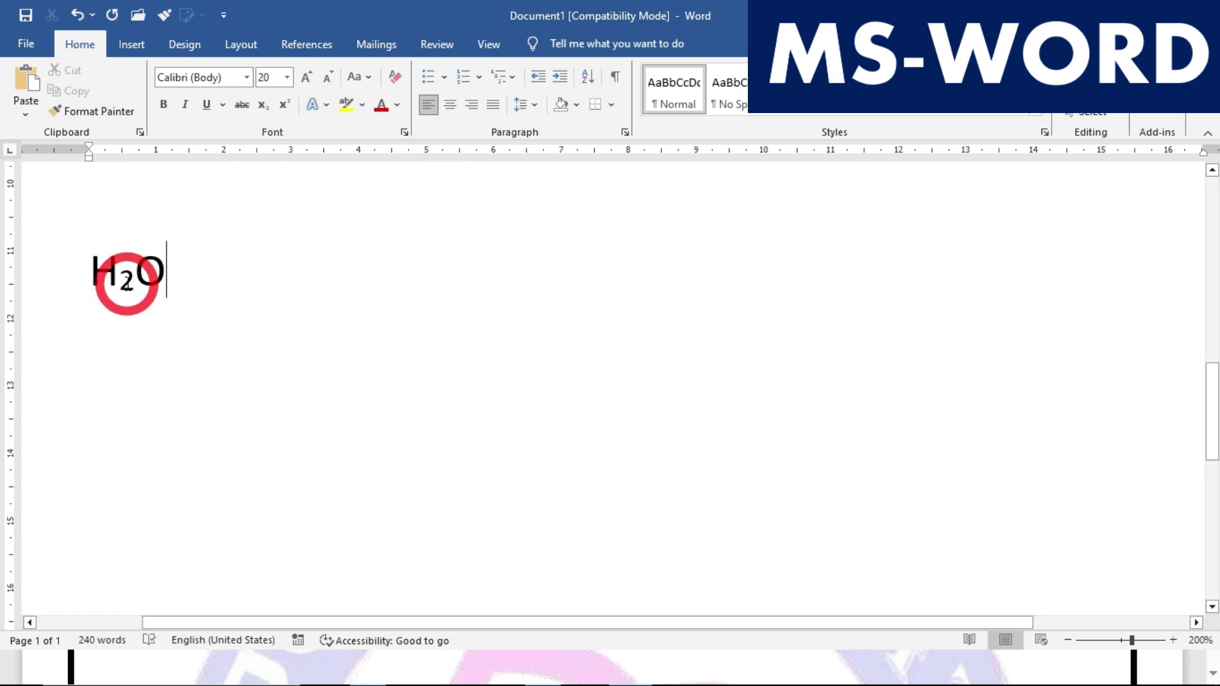
Add "X4" two tab stops after H2O, format the 4 as superscript, and return to normal text after it
click(184, 283)
key(Tab)
key(Tab)
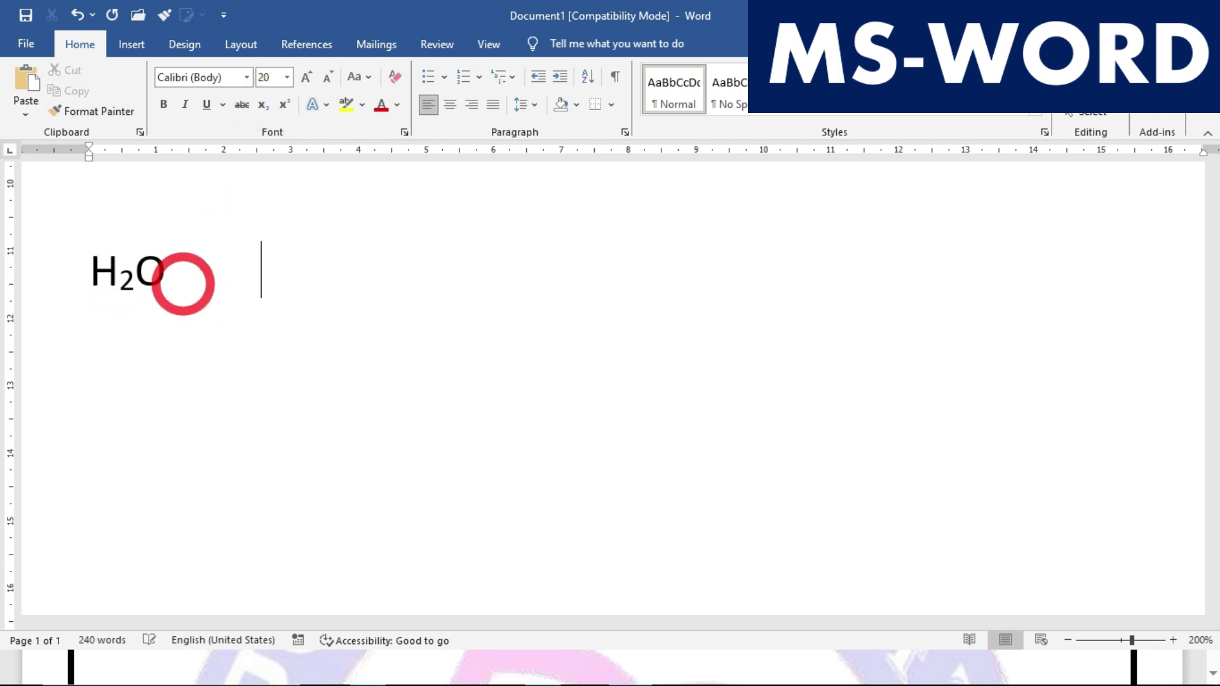
text(X)
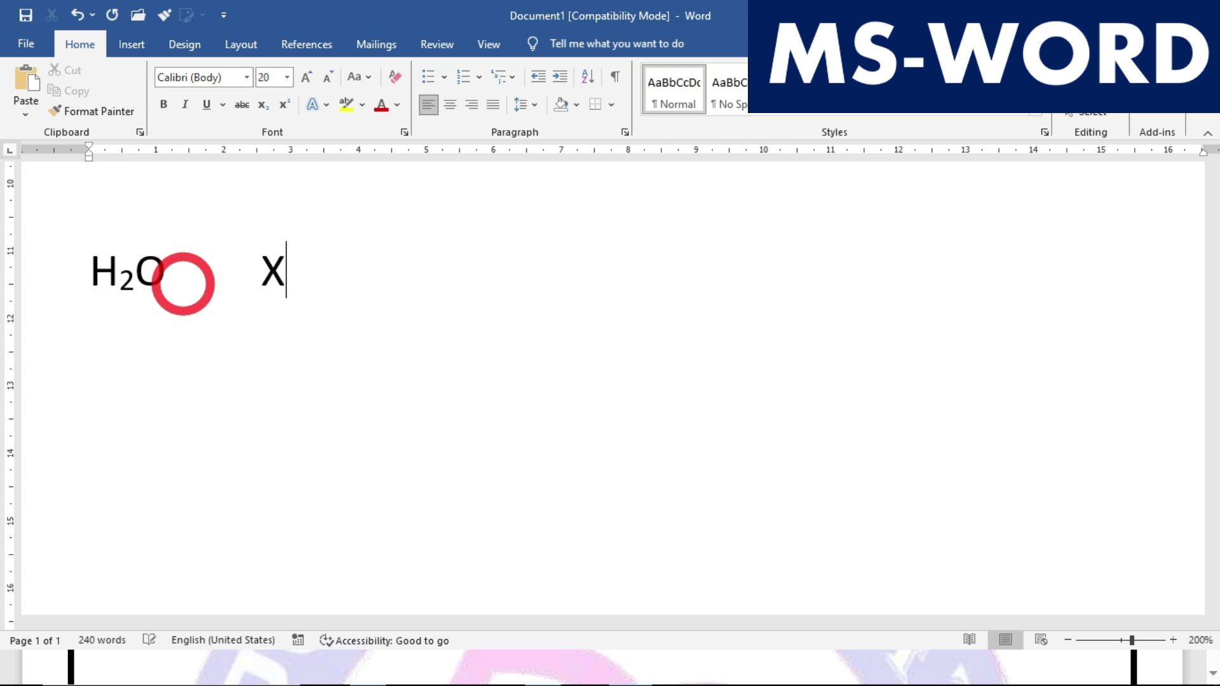
text(4)
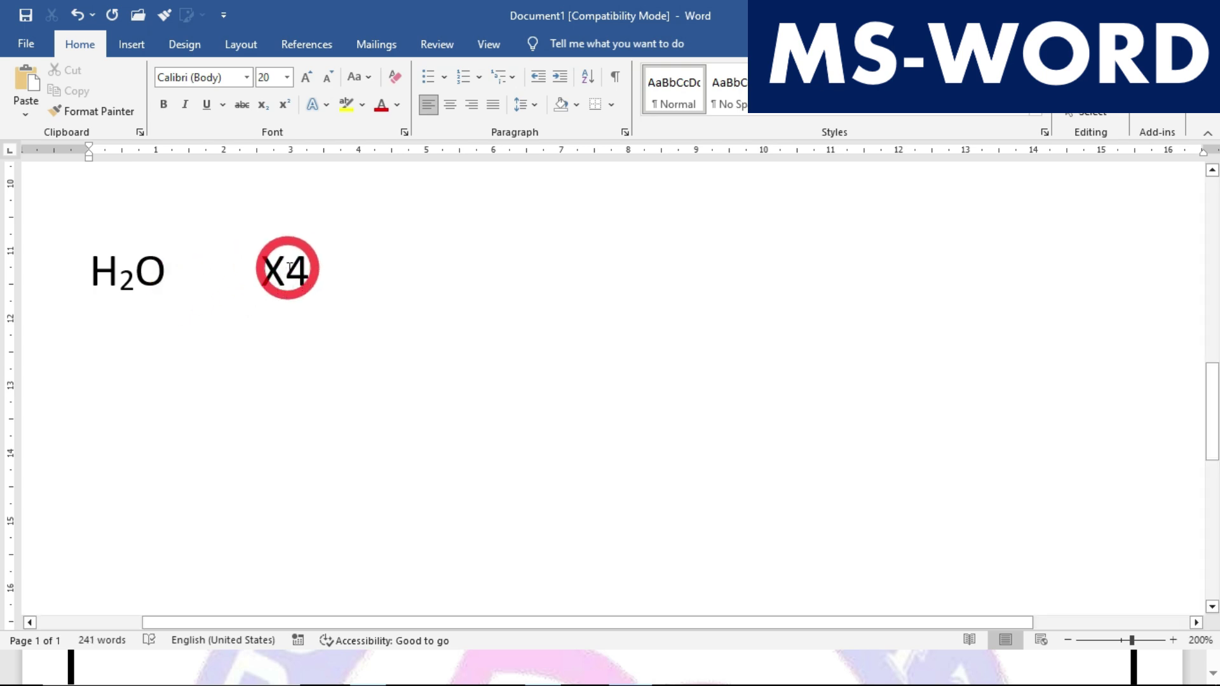
drag(287, 270, 310, 272)
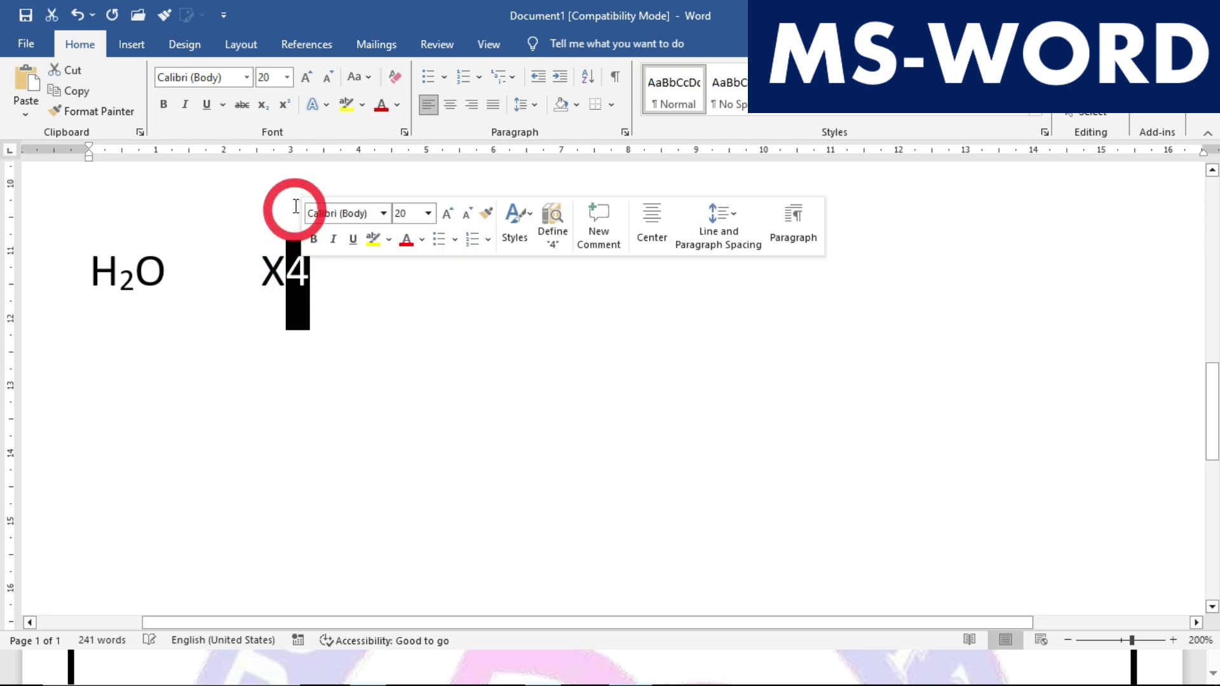
click(285, 104)
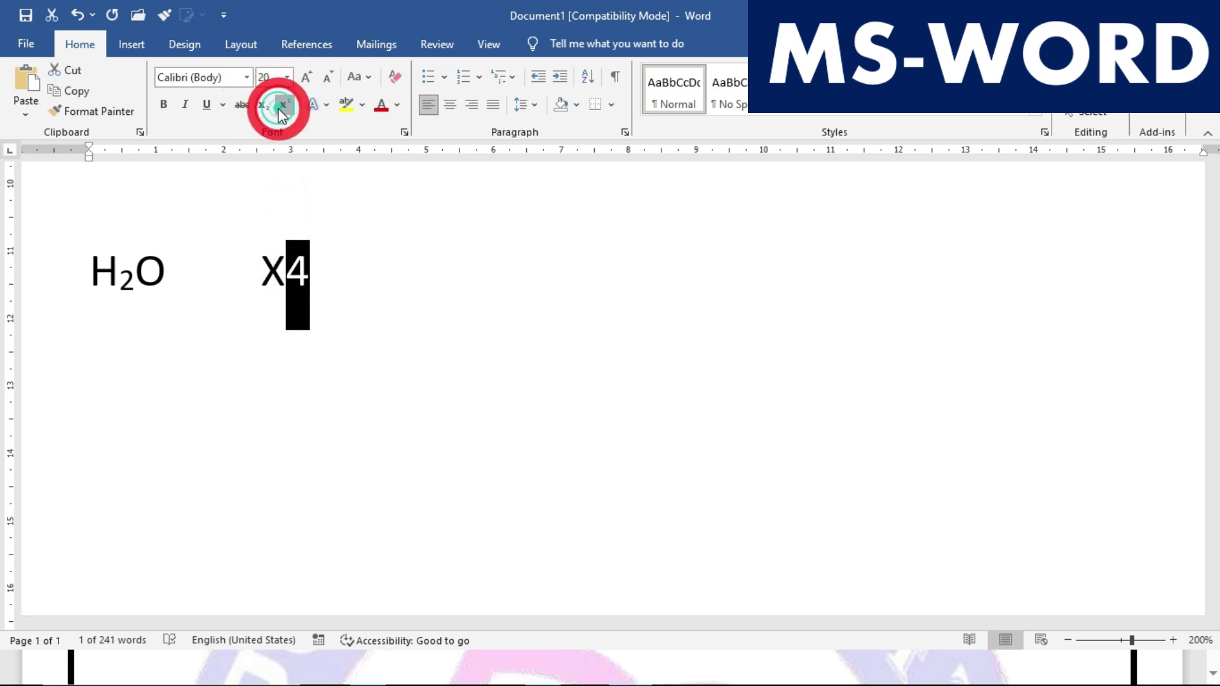
click(323, 272)
click(284, 104)
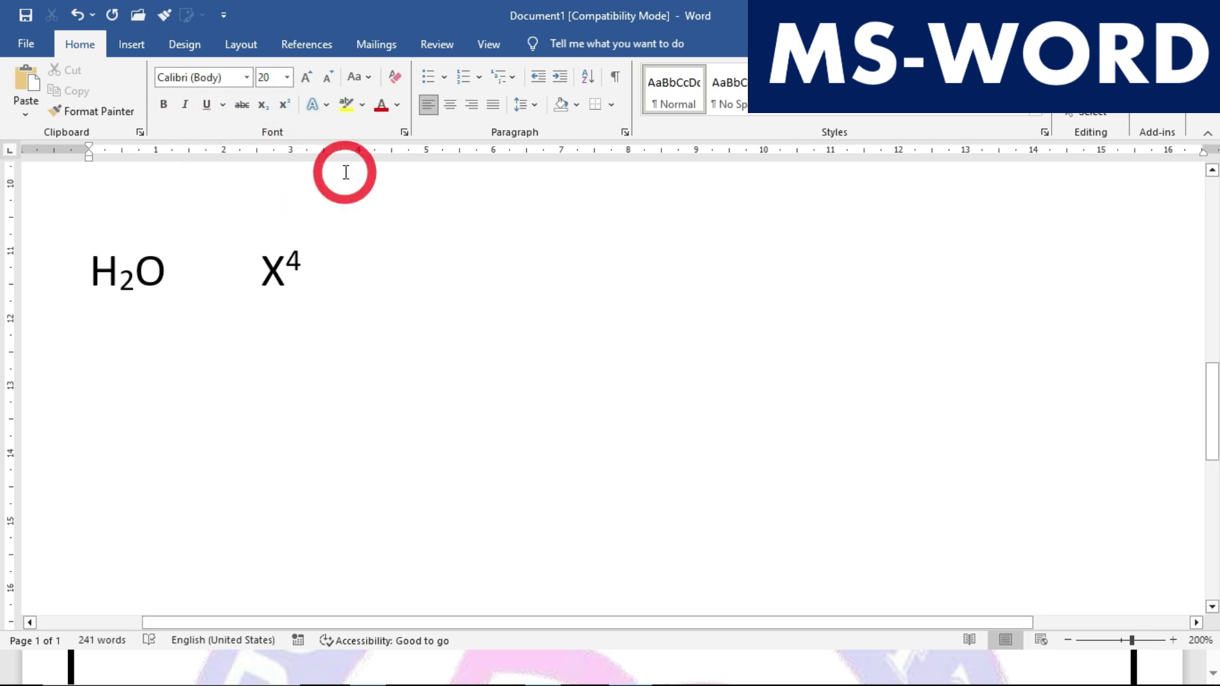
Add the ordinals "1st 3rd 2nd" after X4 on the same line, with automatically superscripted endings
text(1st )
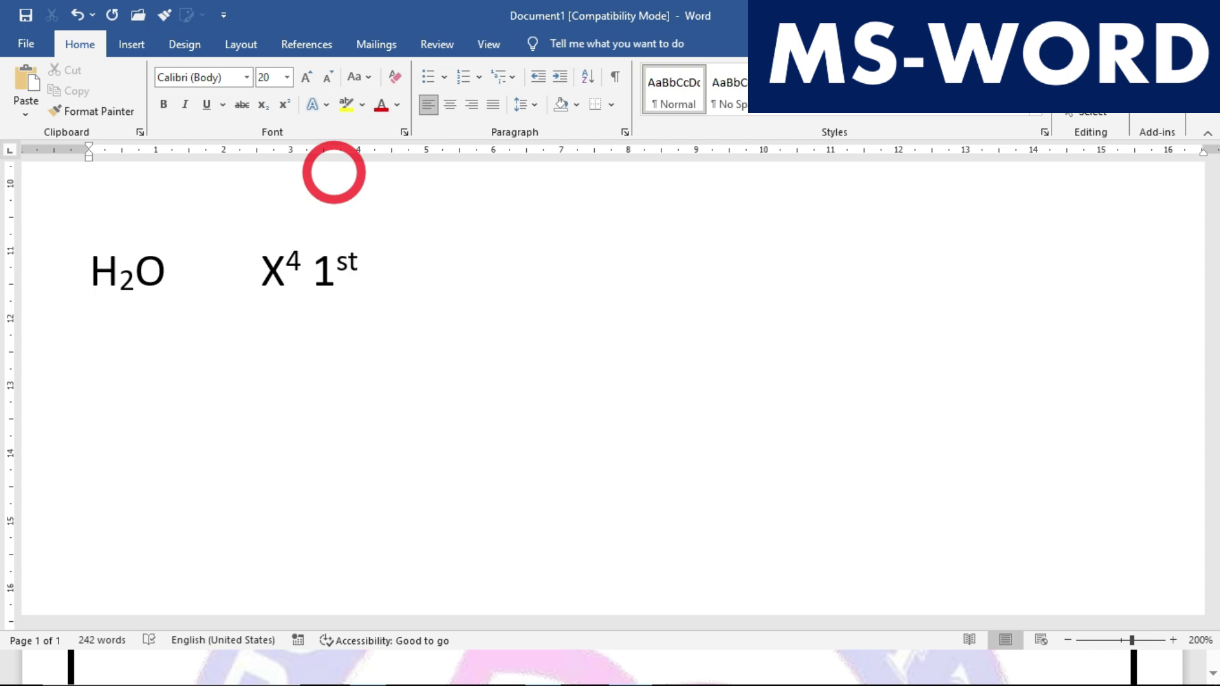
text(3rd )
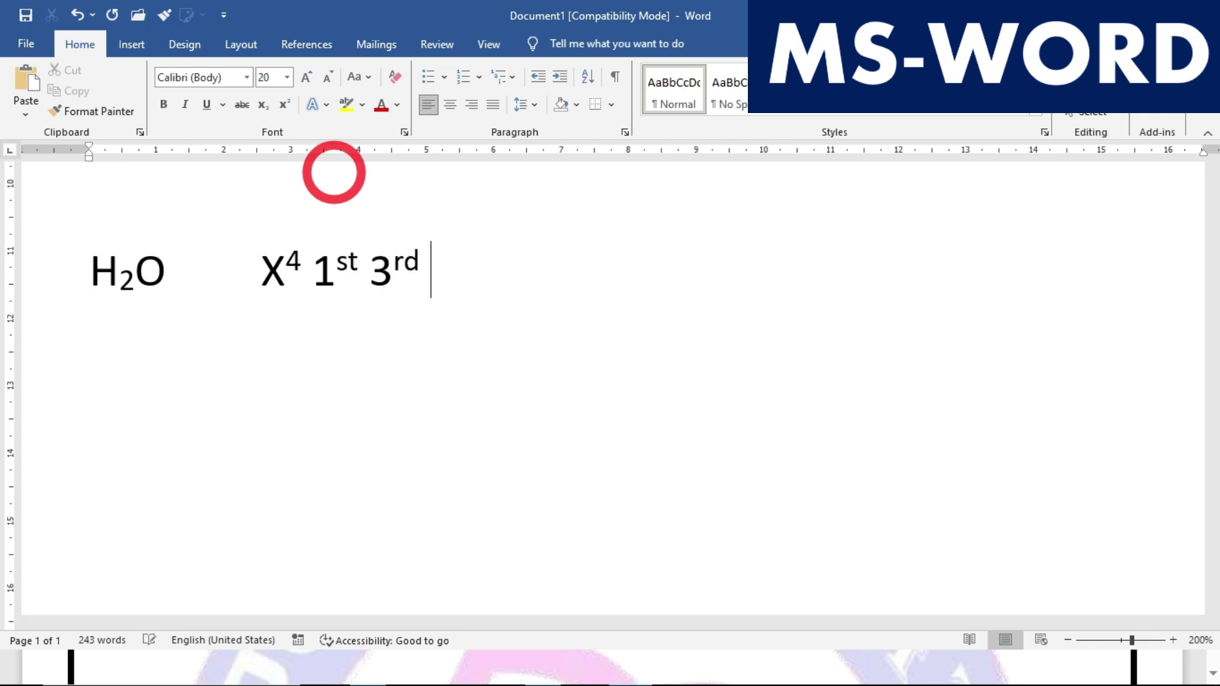
text(2nd)
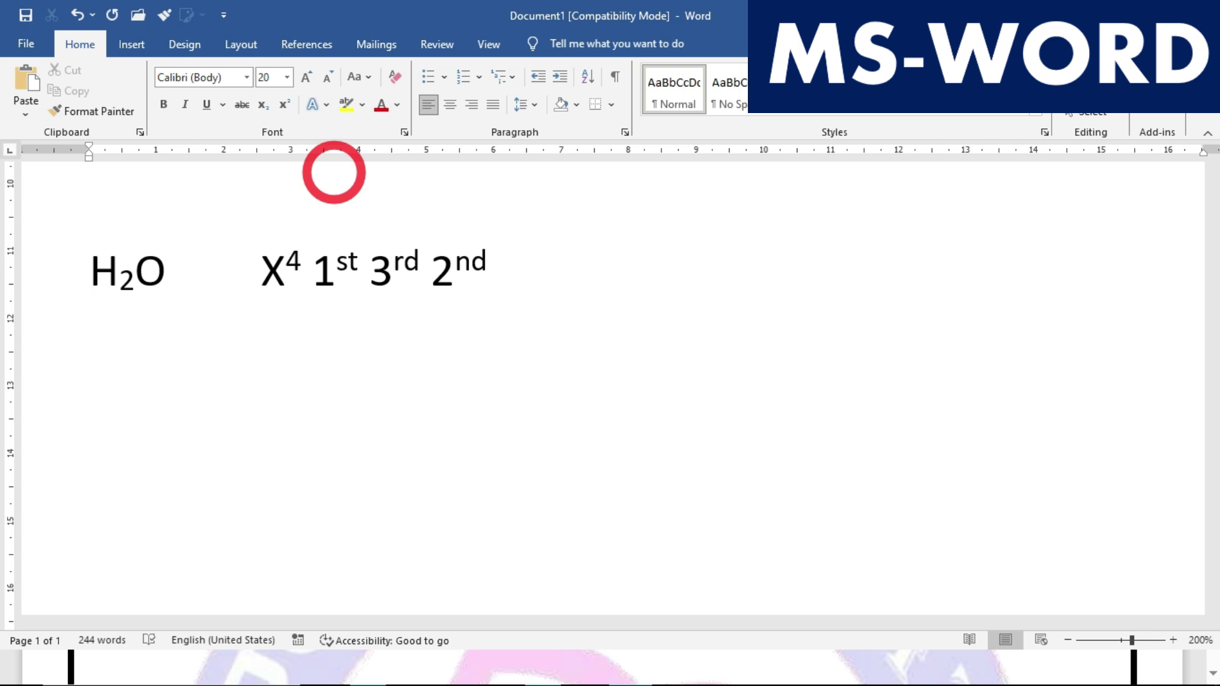
Set the font size to 1 at the insertion point after "2nd" and check the cursor there
scroll(334, 222, up, 10)
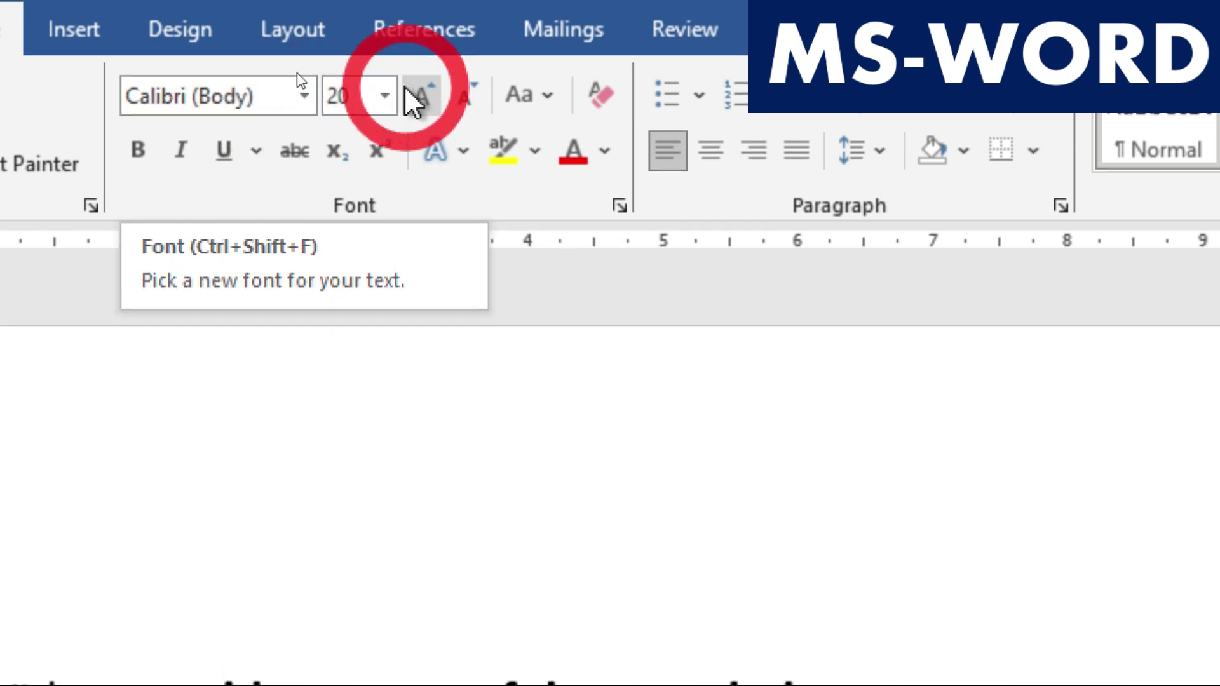
click(382, 81)
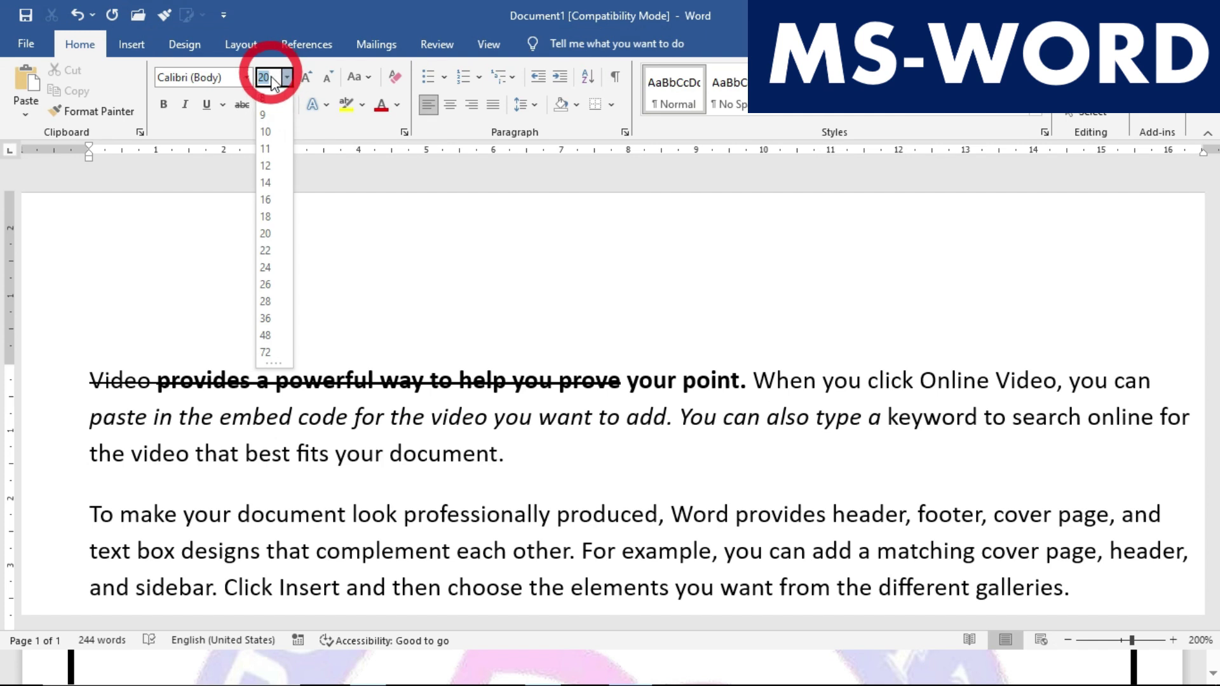
text(1)
scroll(273, 80, down, 6)
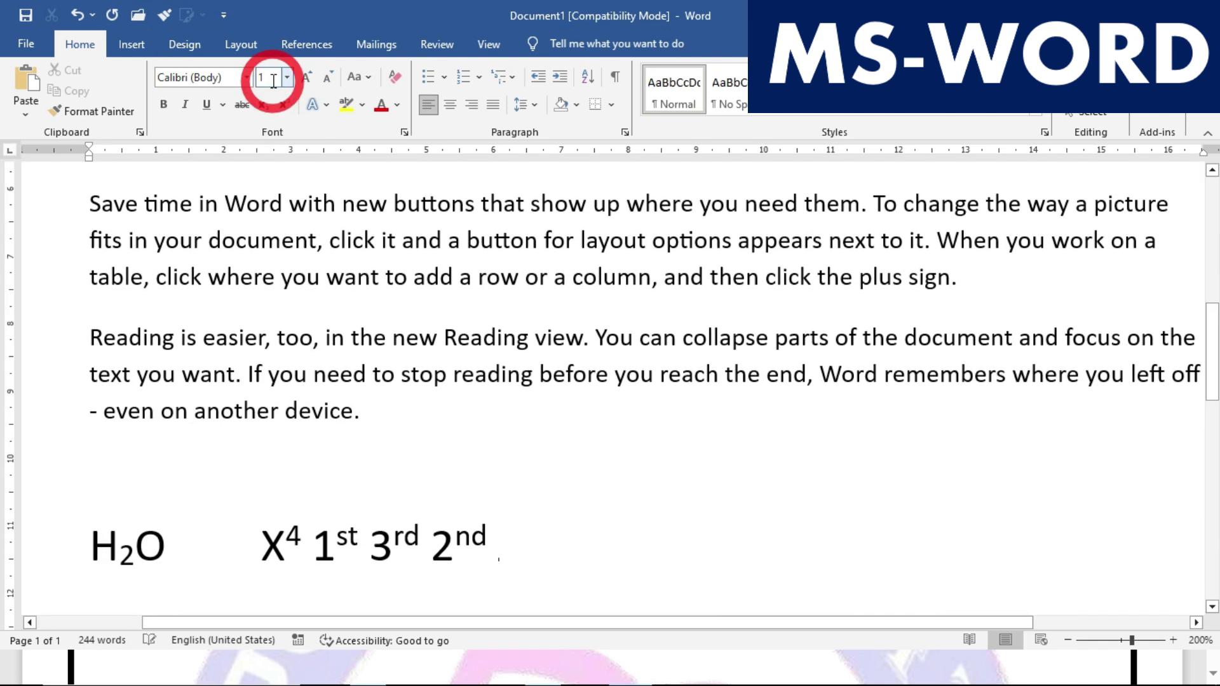
scroll(294, 245, up, 2)
scroll(294, 245, up, 5)
Try font sizes 1, 2 and 5 in turn on the whole first paragraph
drag(89, 381, 506, 452)
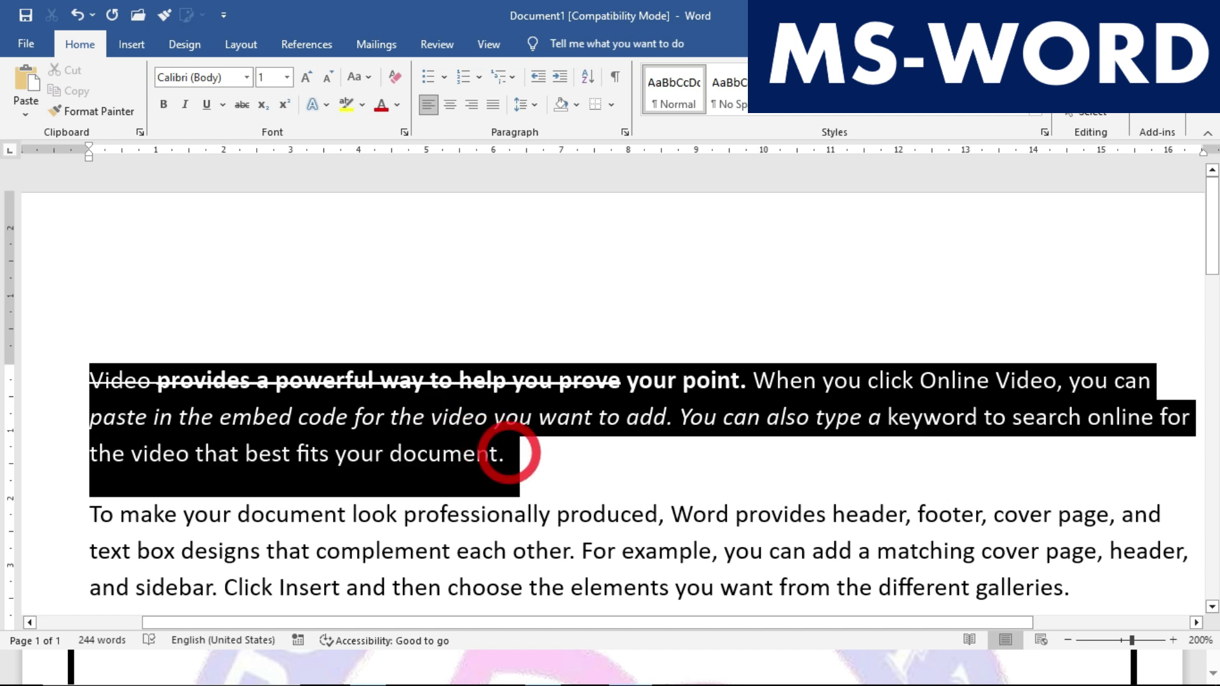
click(279, 79)
text(1)
key(Return)
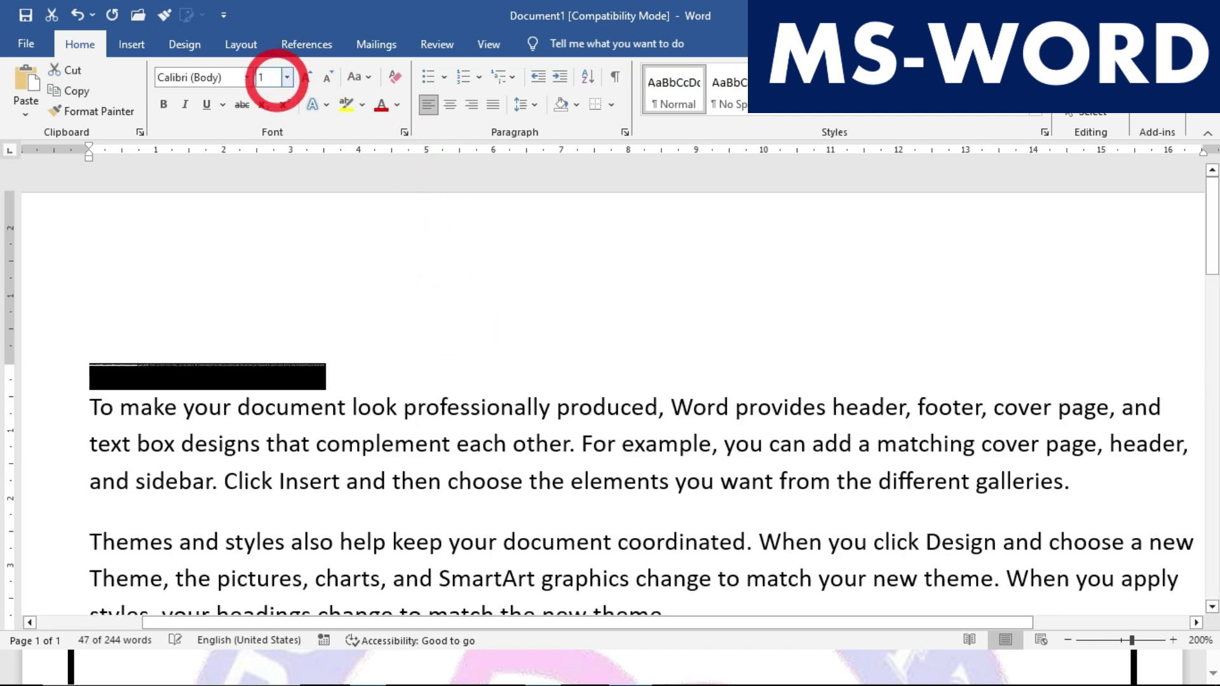
click(278, 79)
text(2)
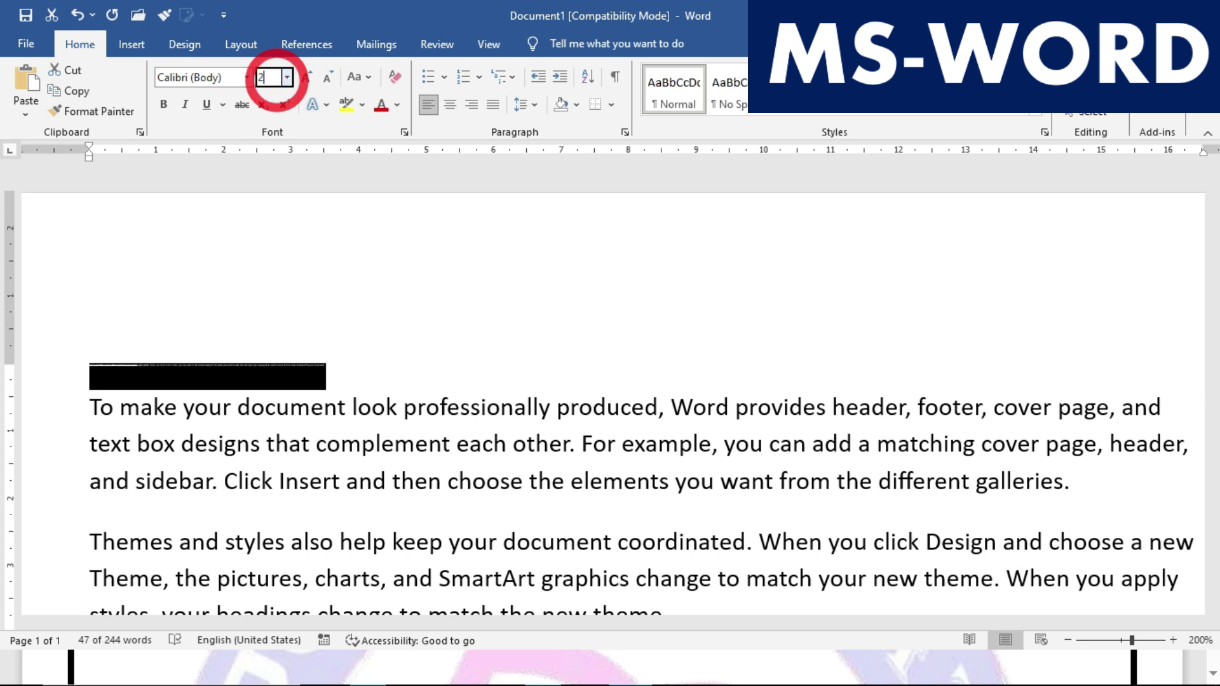
key(Return)
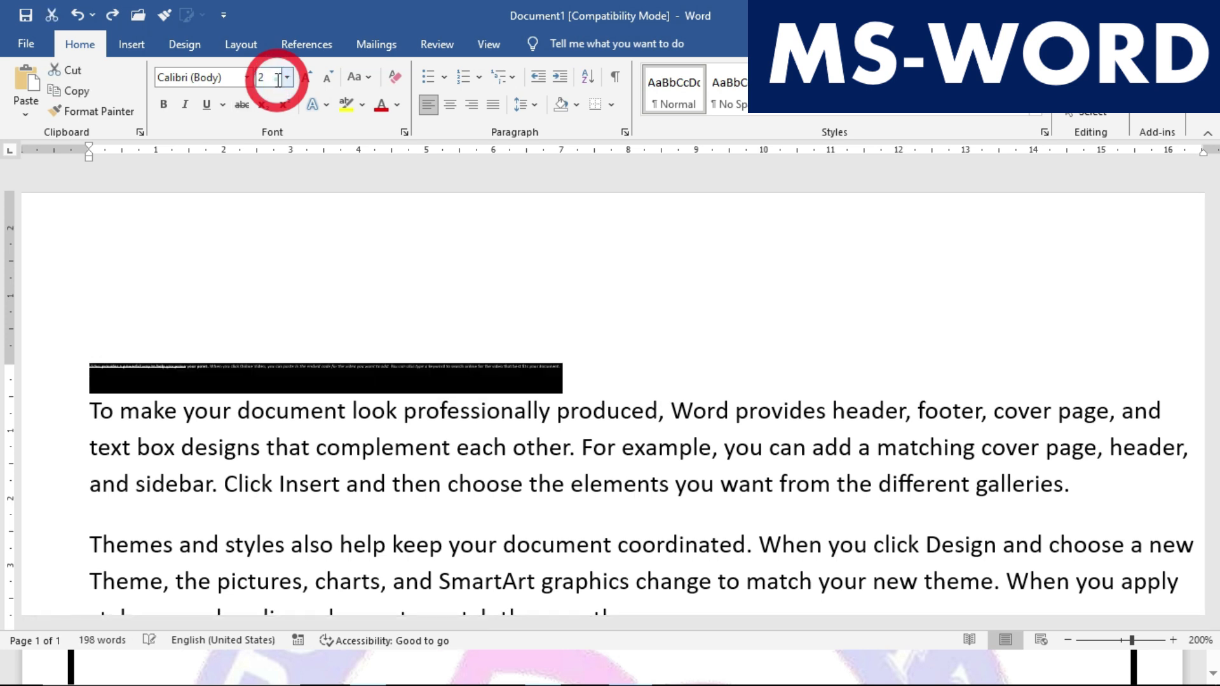
click(275, 79)
key(Return)
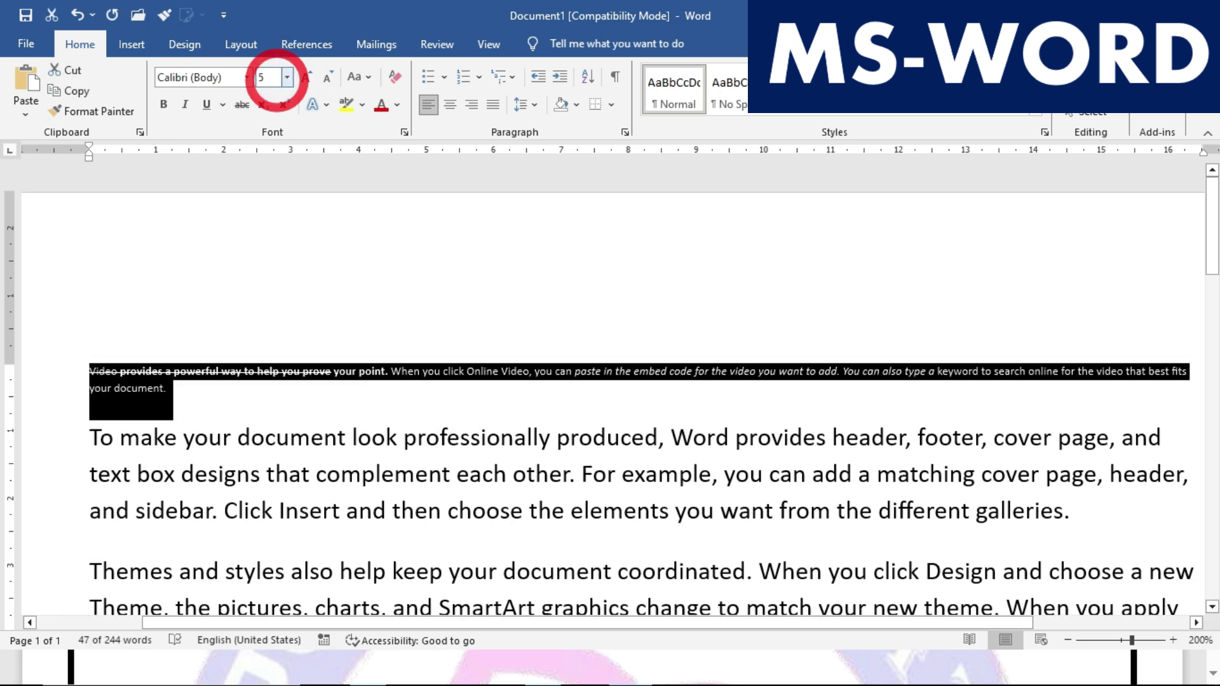
Set the first paragraph's font size to 11
click(280, 79)
text(11)
key(Return)
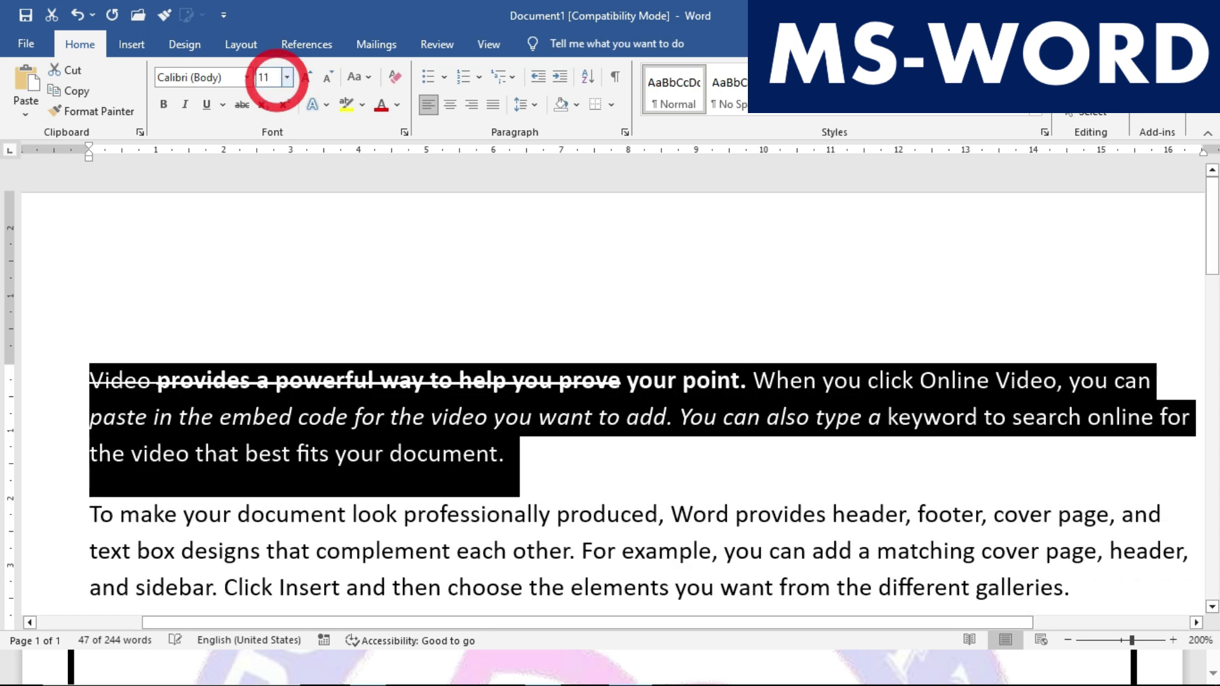
Try to set the first paragraph's font size to 1650
click(280, 79)
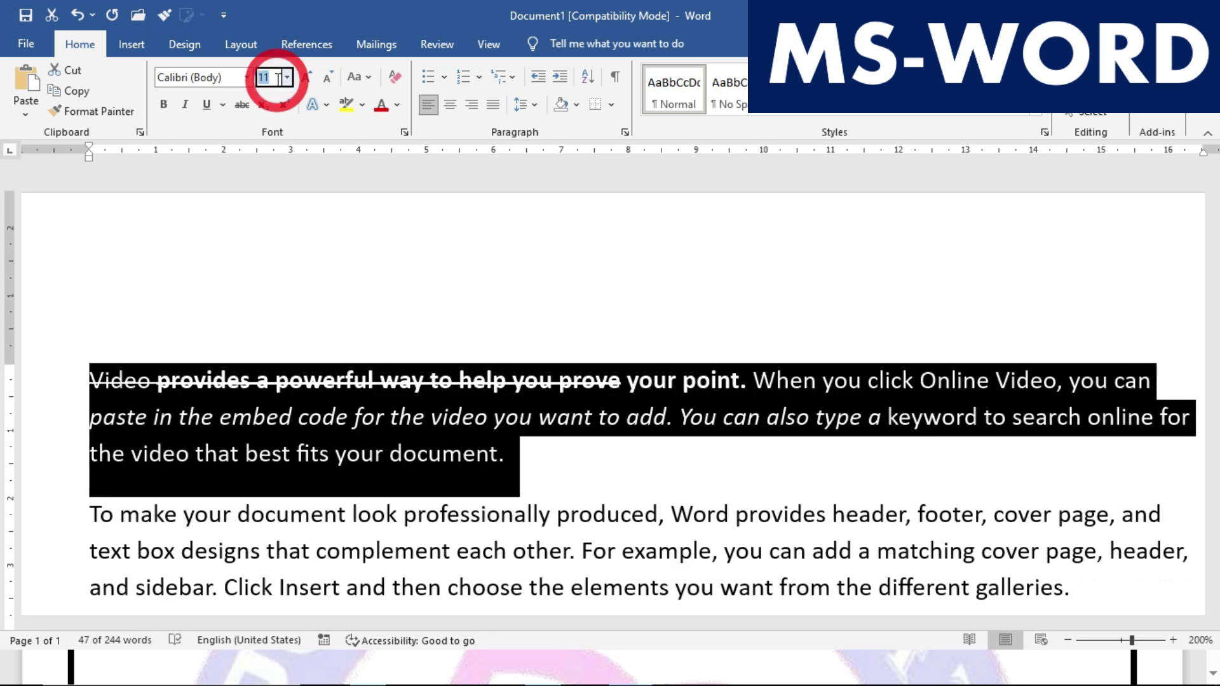
text(1650)
key(Return)
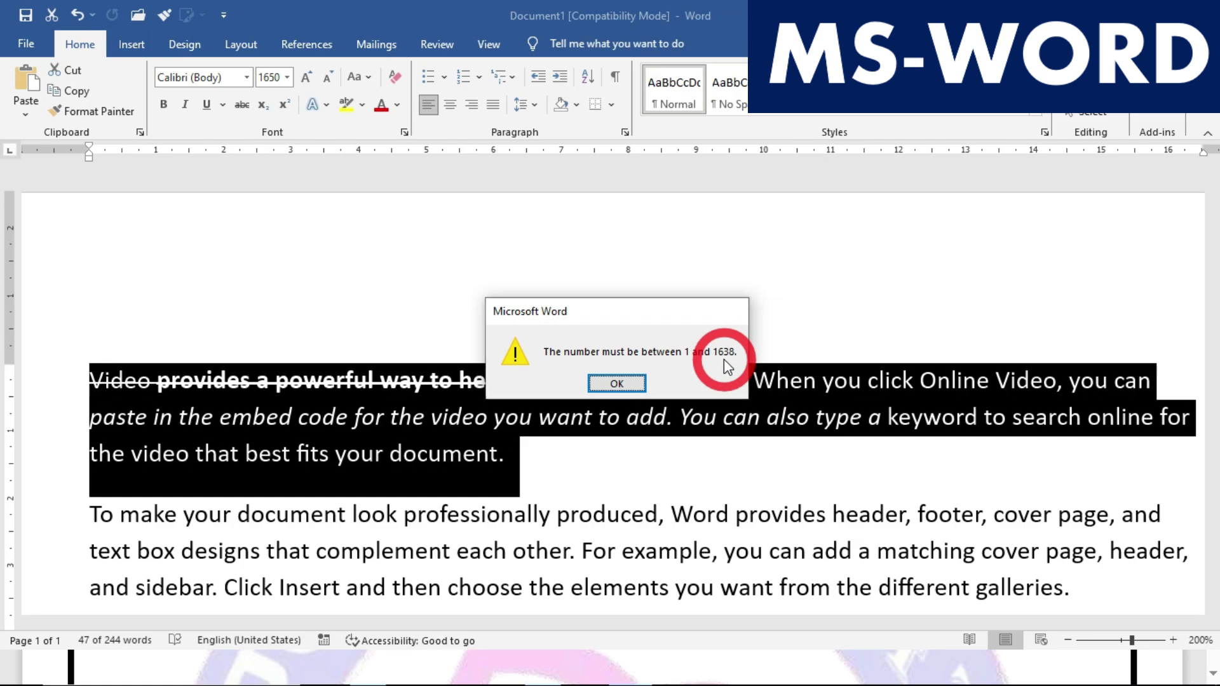
key(Return)
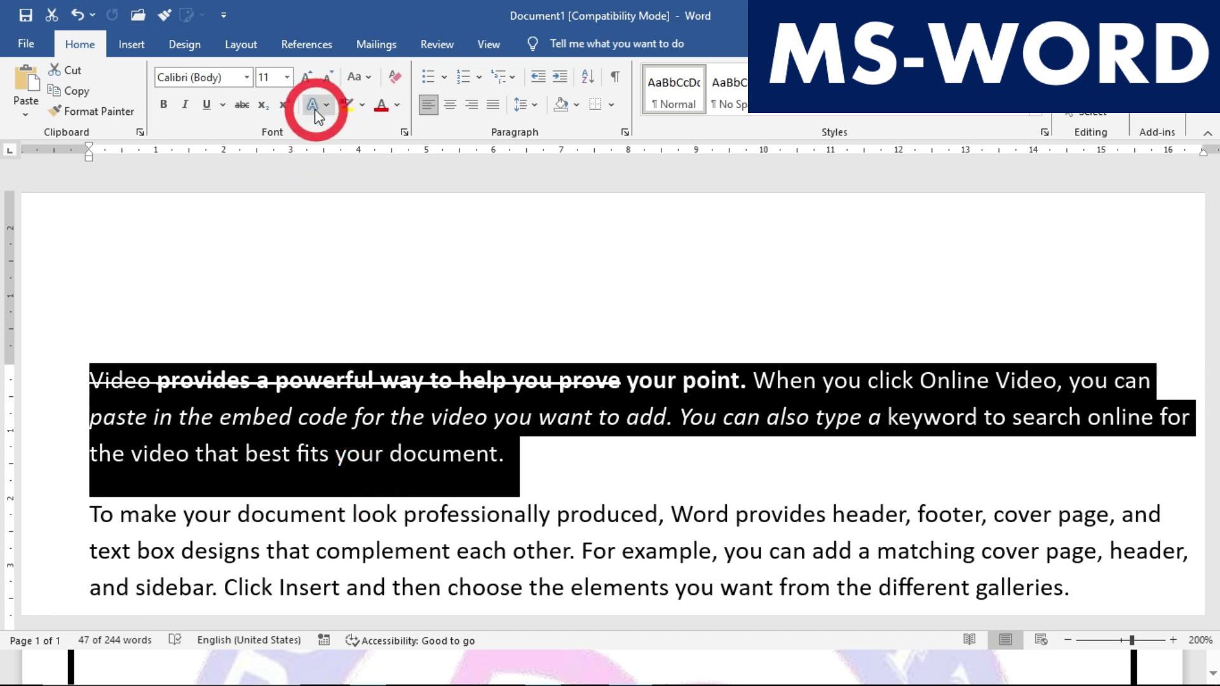
Check the title font size instruction on page 3 of the practice set PDF in Edge, and return to the Word document
key(alt+Tab)
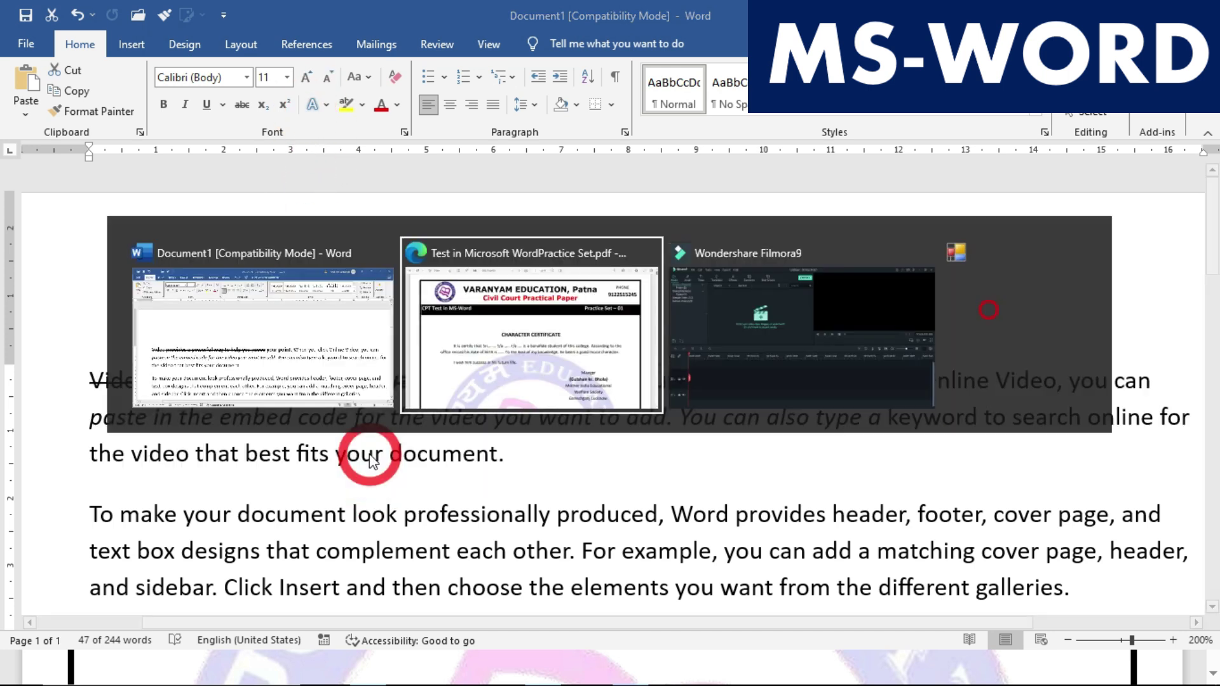
scroll(417, 410, down, 5)
scroll(413, 400, down, 15)
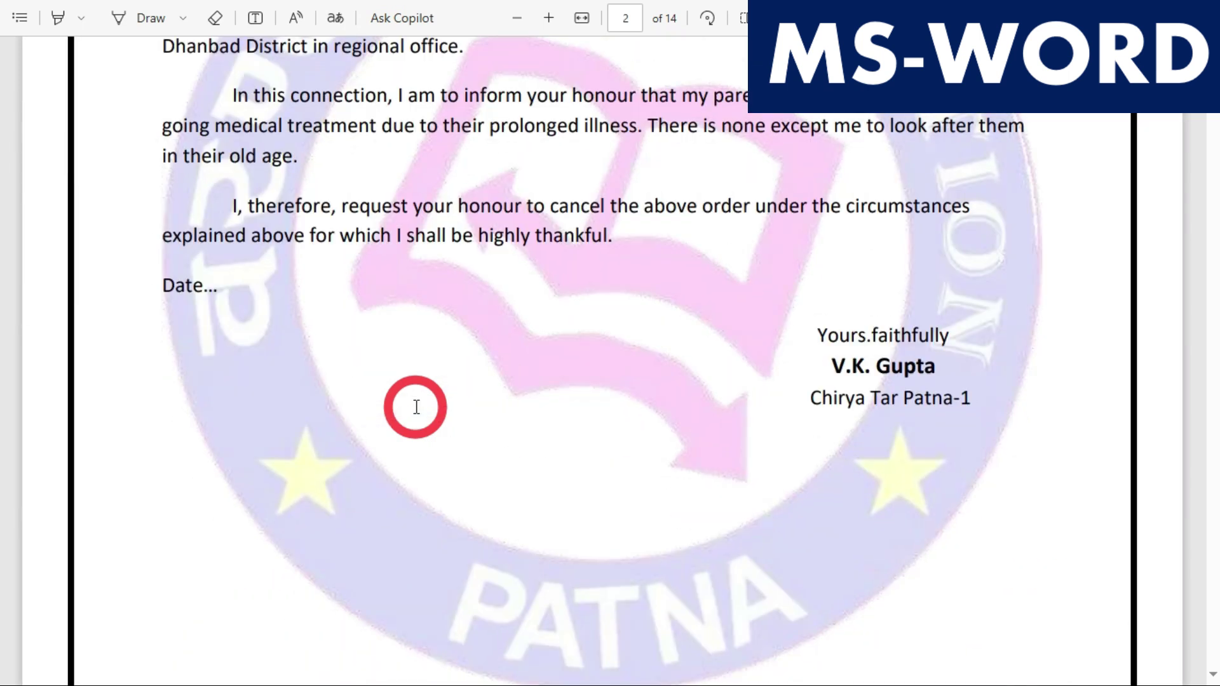
scroll(405, 375, down, 8)
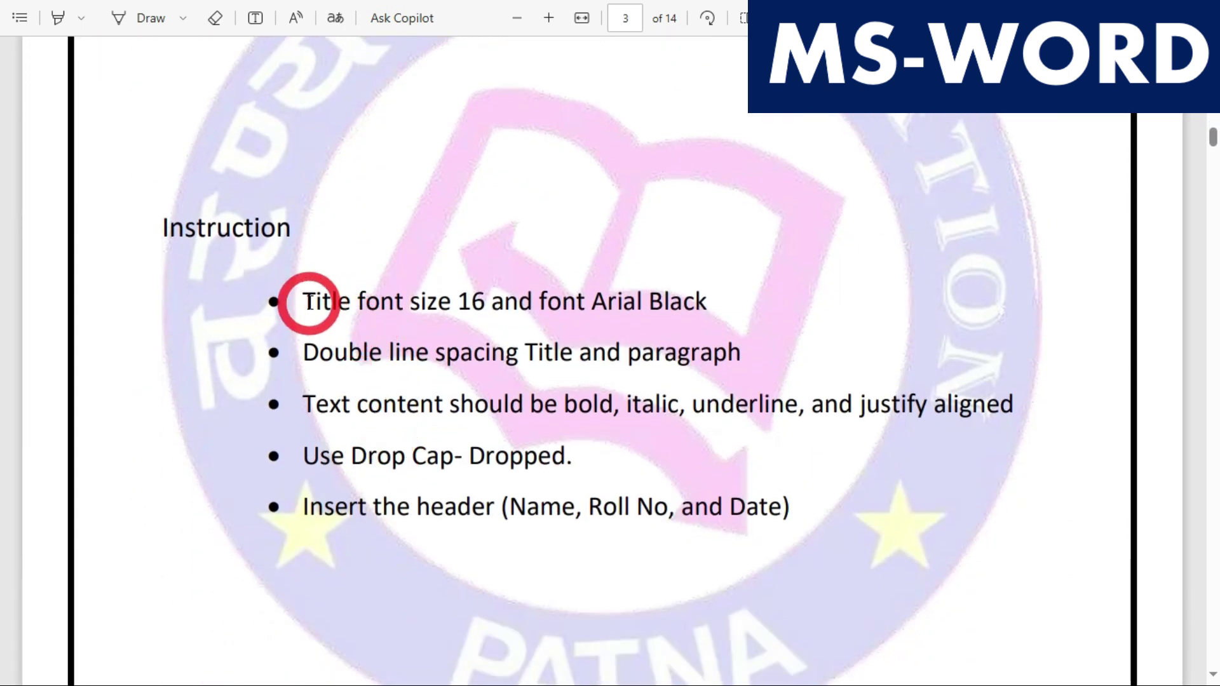
drag(305, 302, 474, 304)
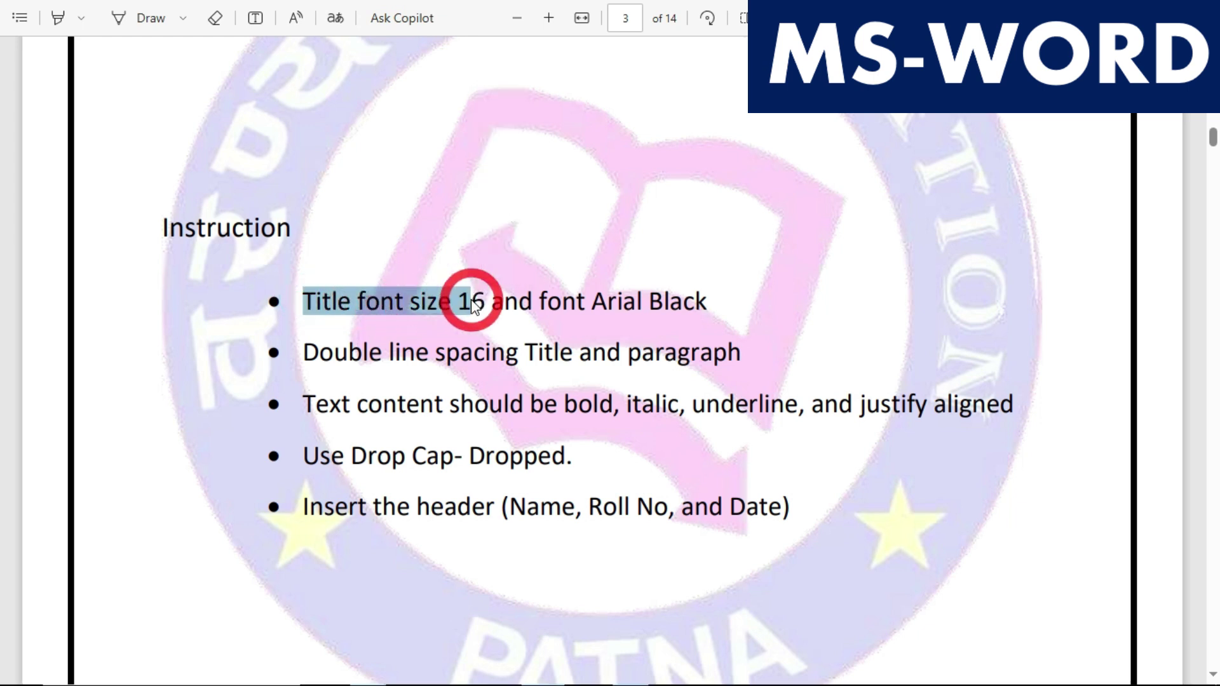
key(alt+Tab)
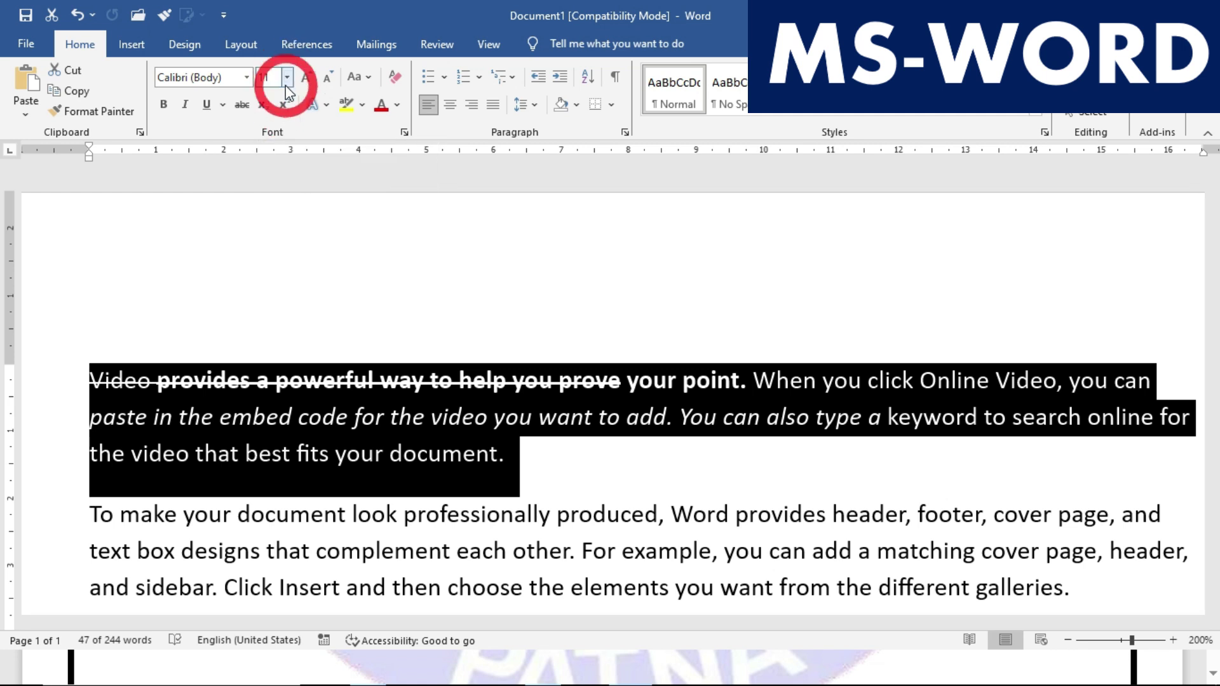
Set the first paragraph's font size to 13 and enlarge it step by step to 24
click(287, 77)
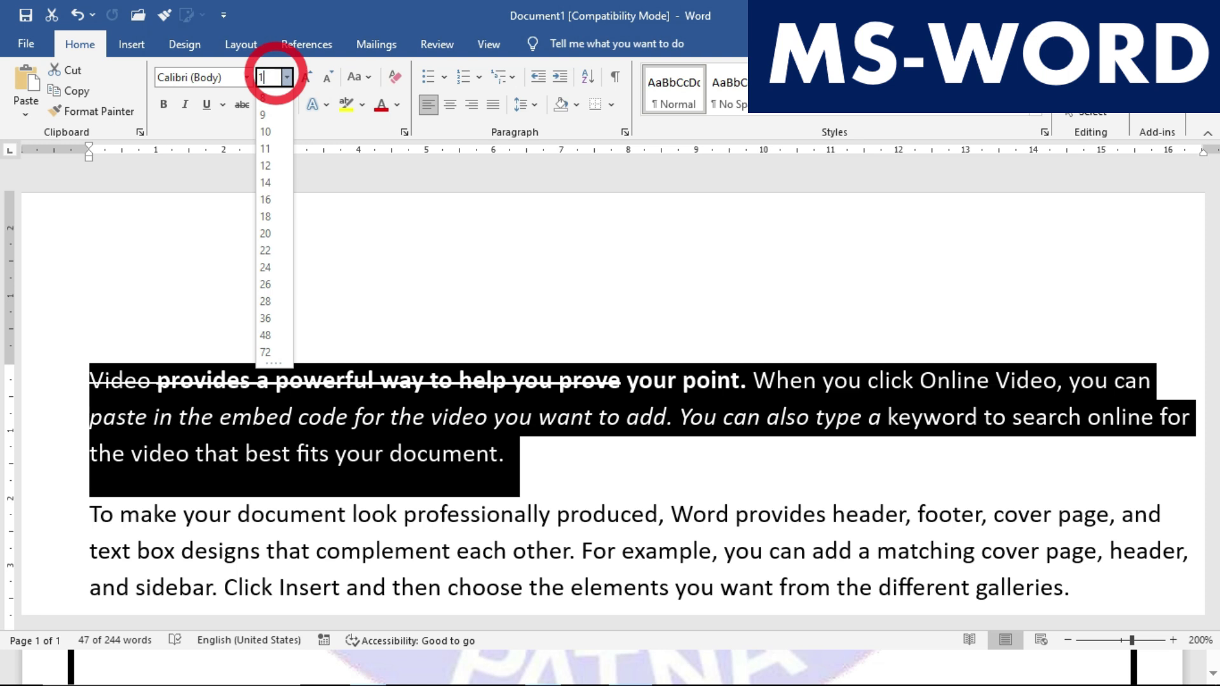
key(Return)
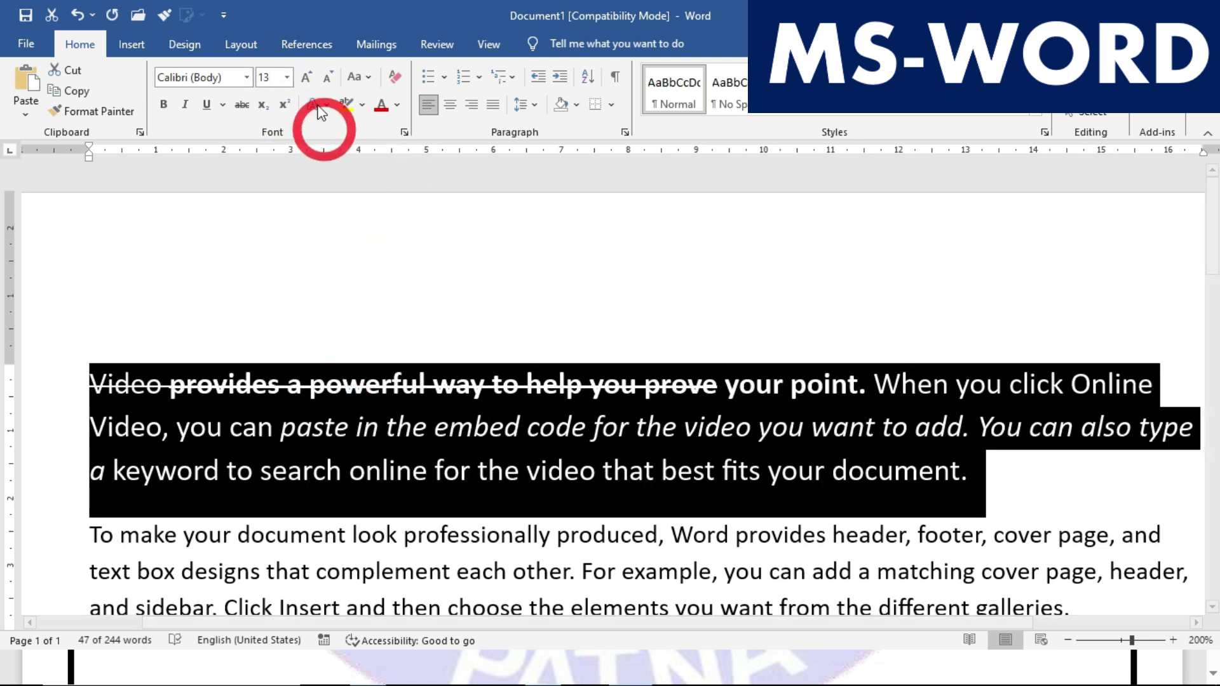
click(308, 78)
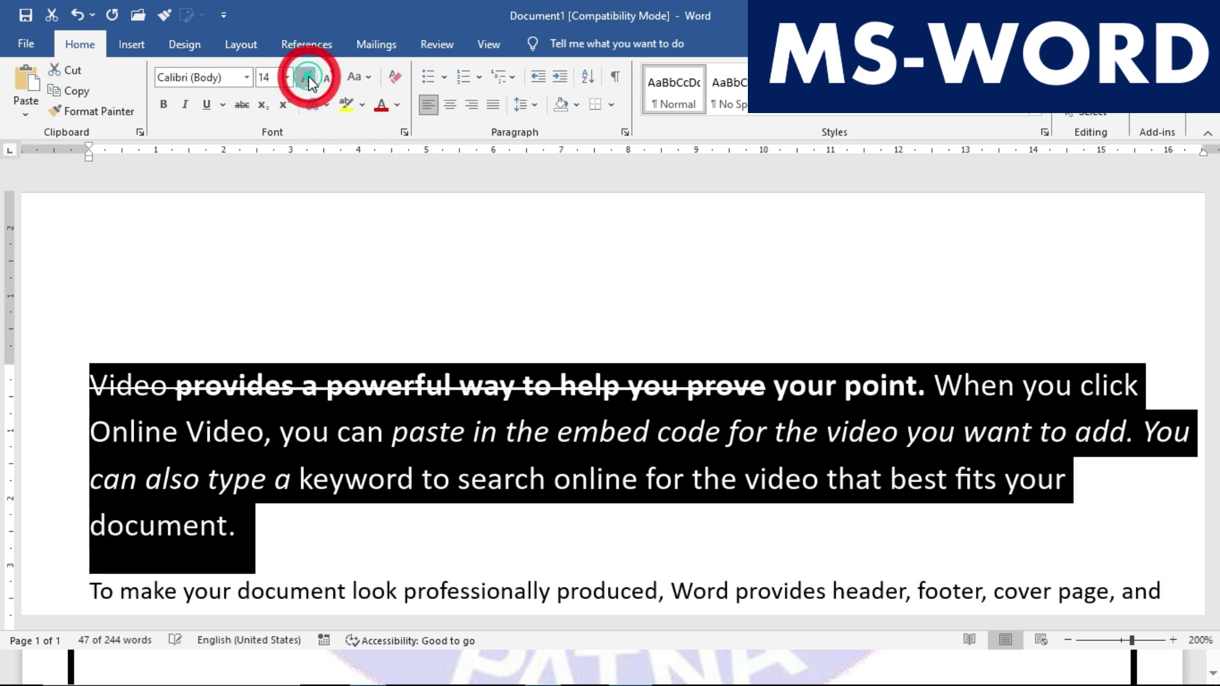
click(307, 78)
click(307, 78)
click(308, 78)
click(308, 78)
click(308, 78)
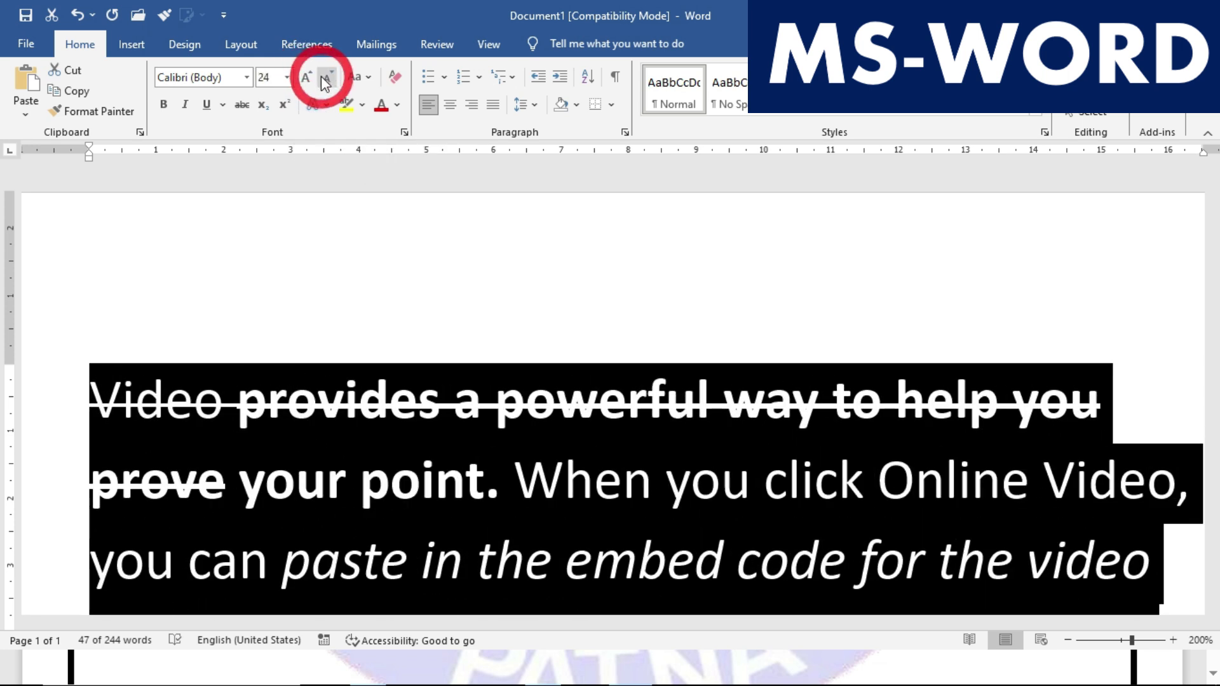
Shrink the first paragraph's font step by step to size 10 and grow it back to 11
click(328, 78)
click(328, 78)
click(328, 79)
click(328, 78)
click(328, 78)
click(328, 78)
click(328, 78)
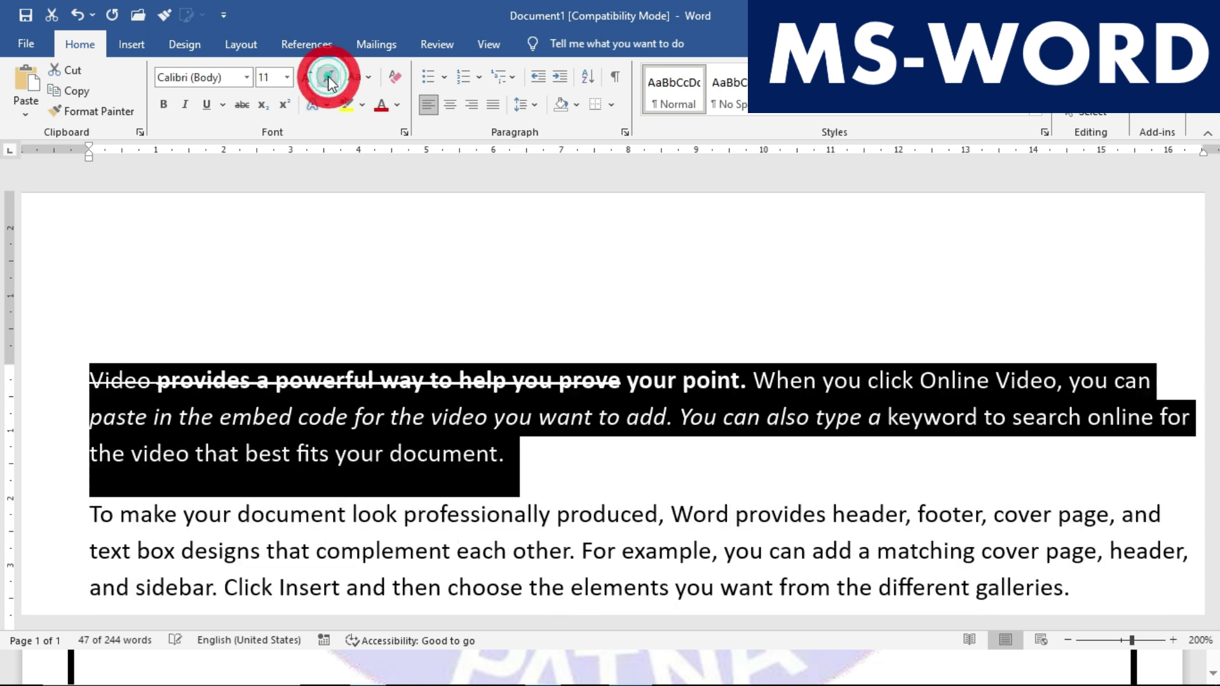
click(328, 80)
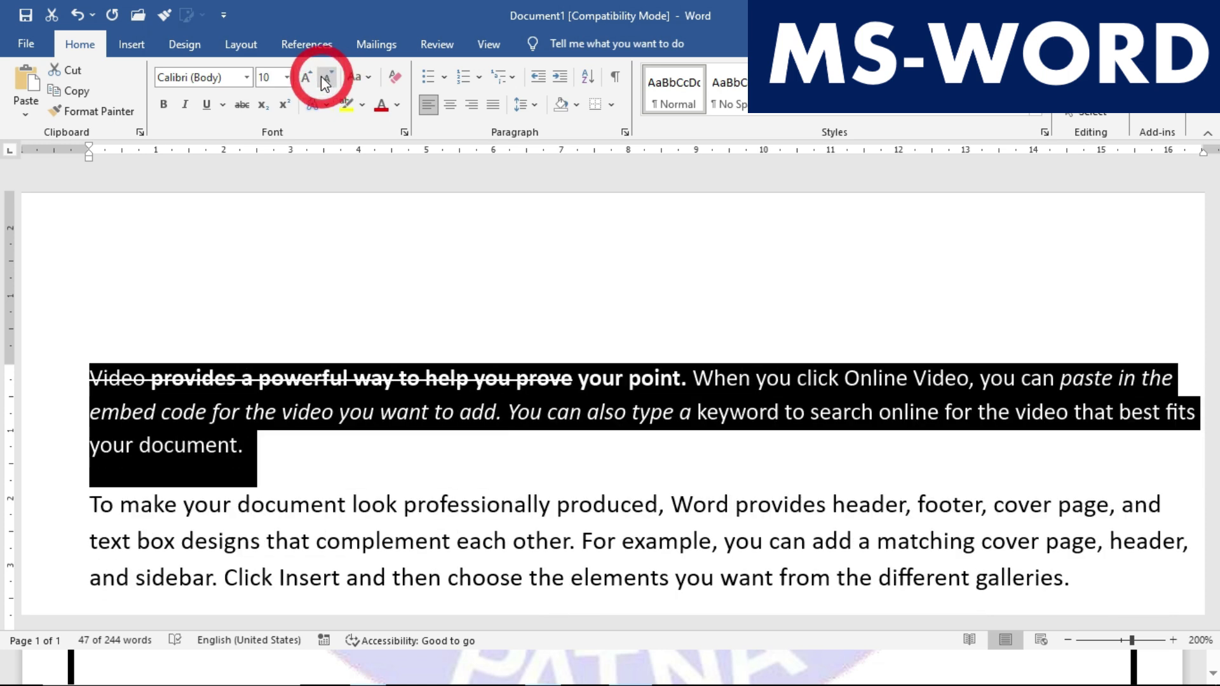
click(308, 77)
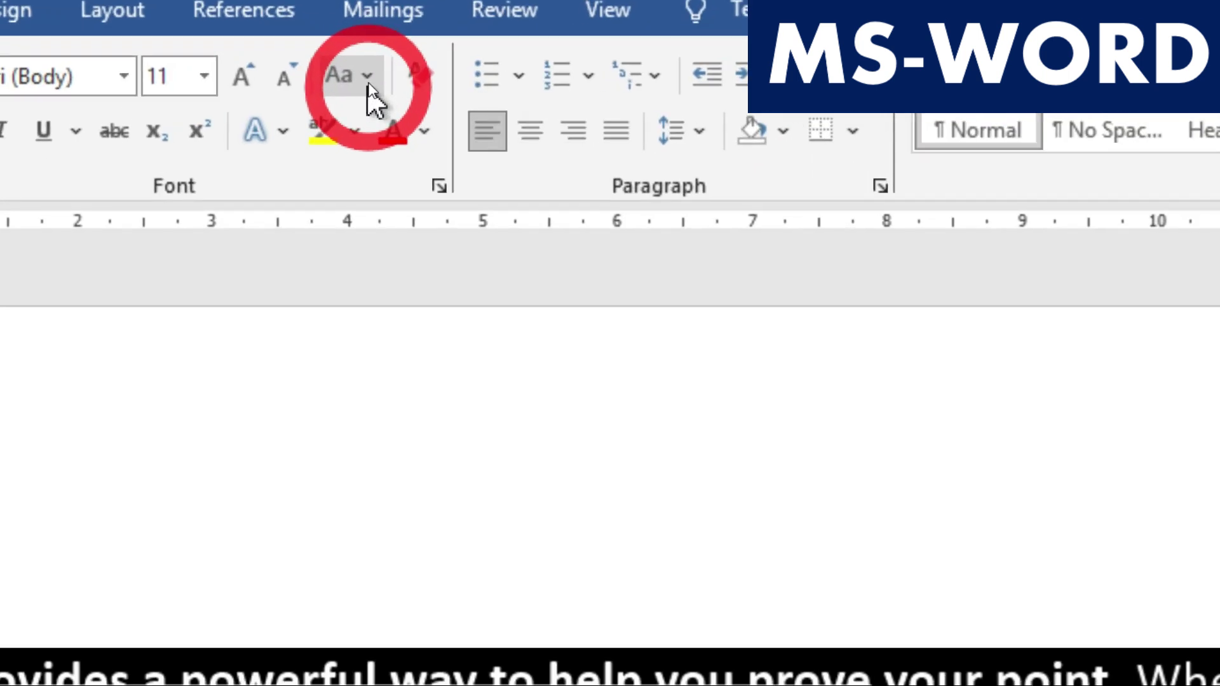
click(369, 83)
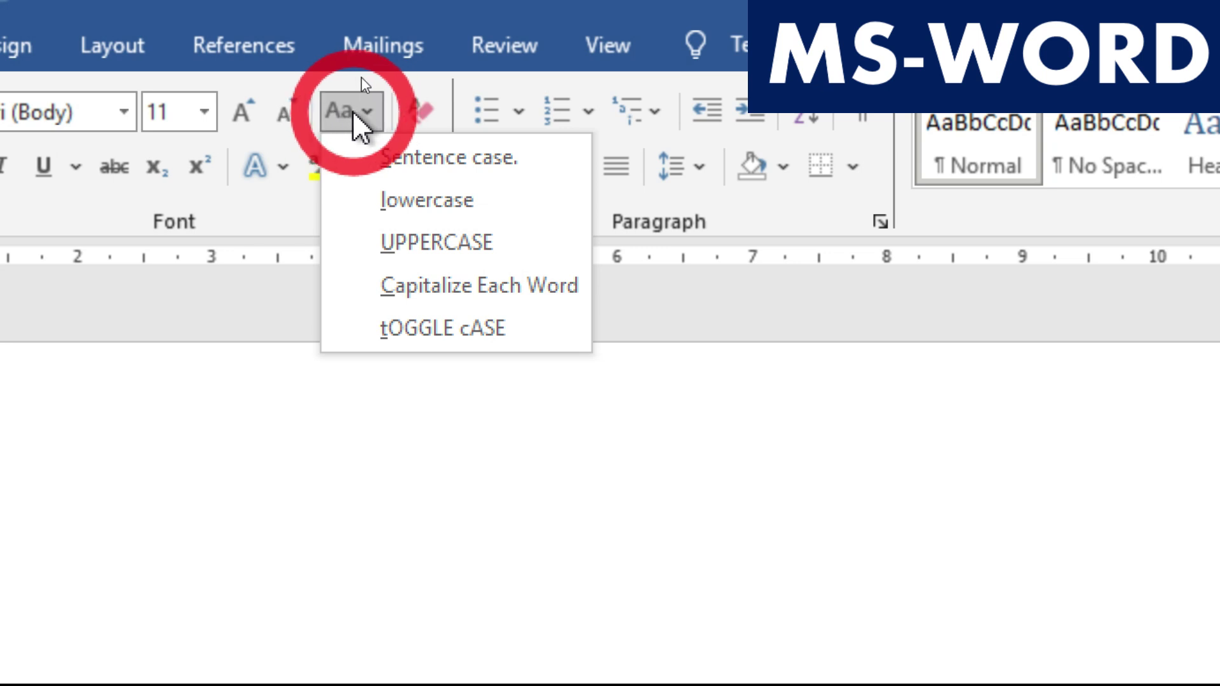
click(354, 113)
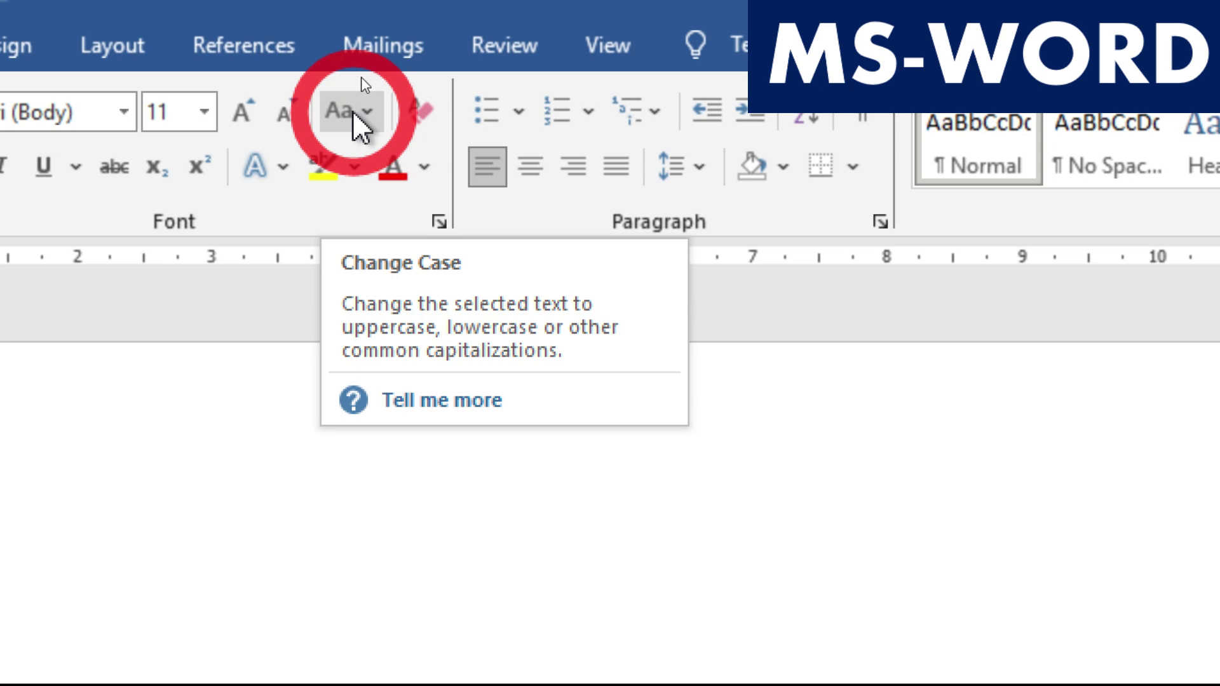
click(356, 113)
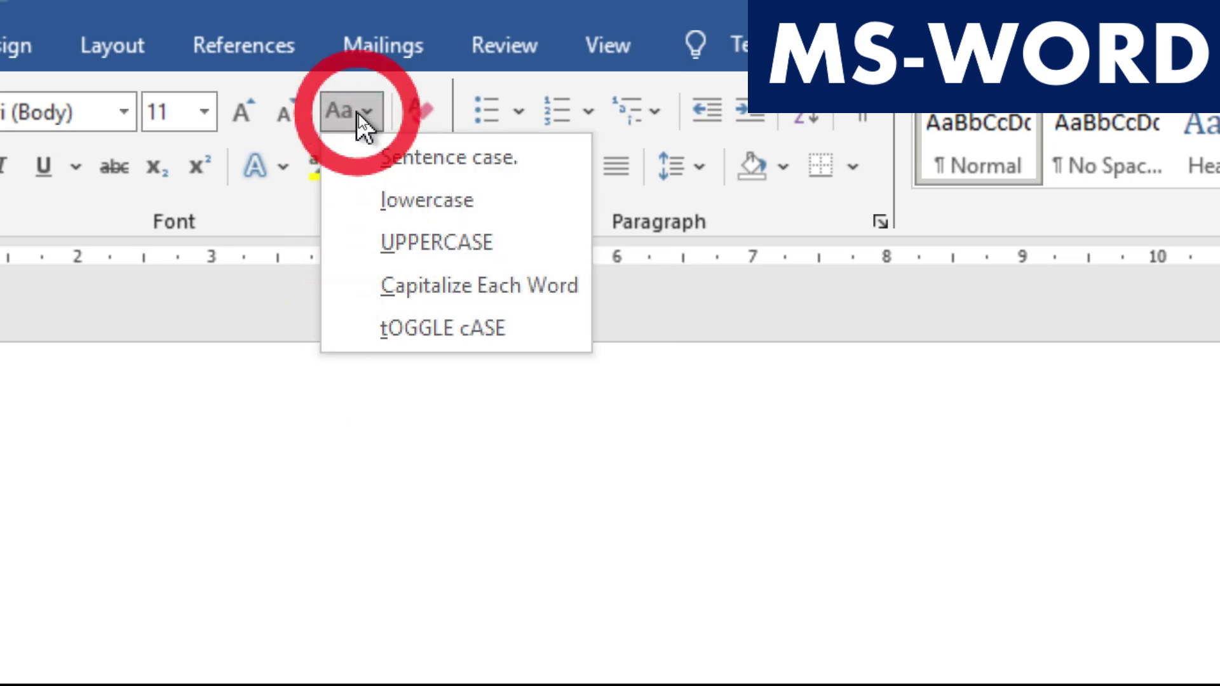
click(332, 103)
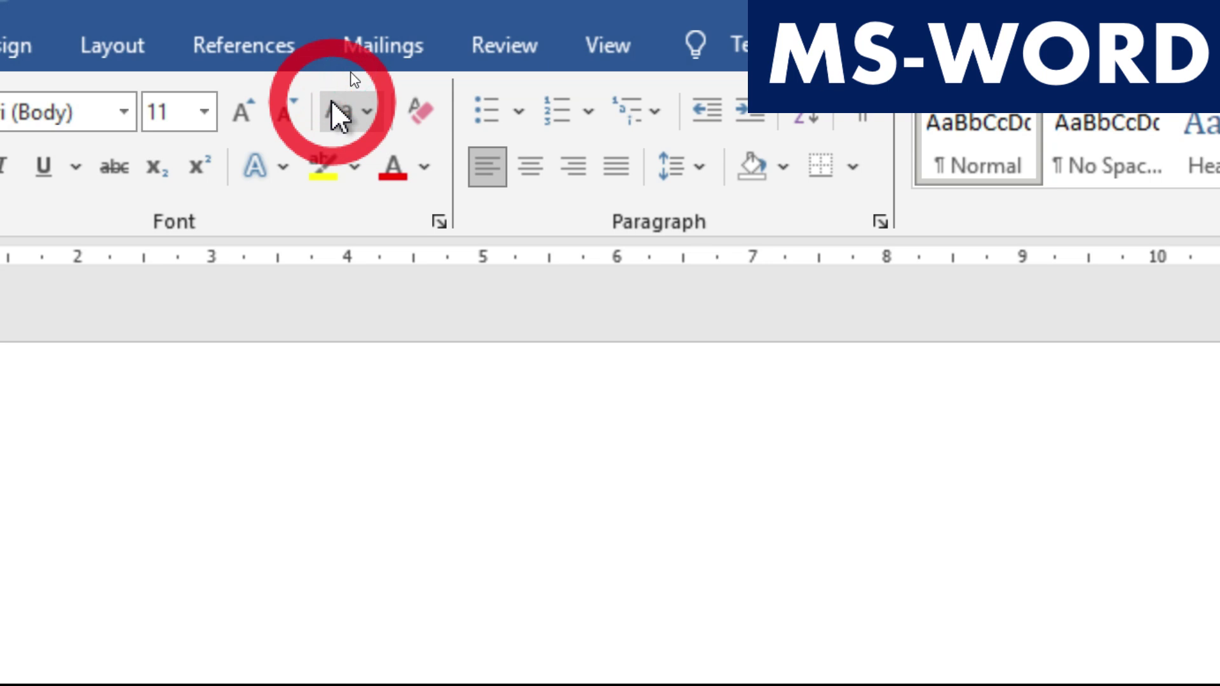
click(335, 102)
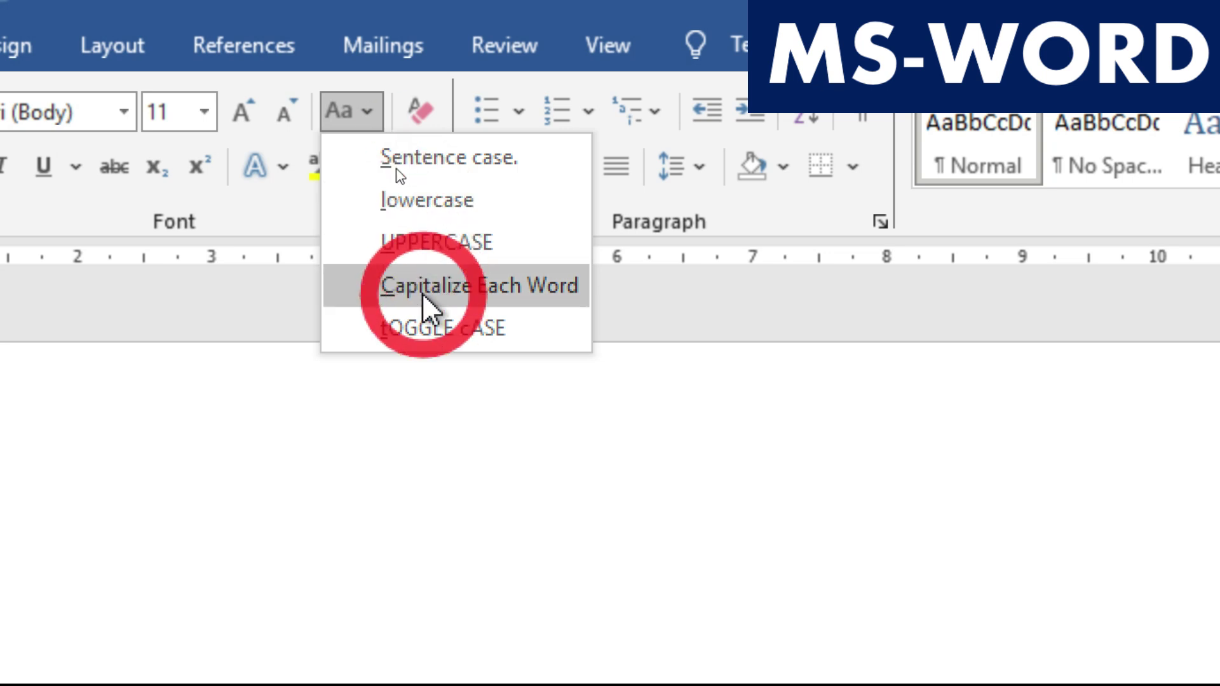
click(422, 328)
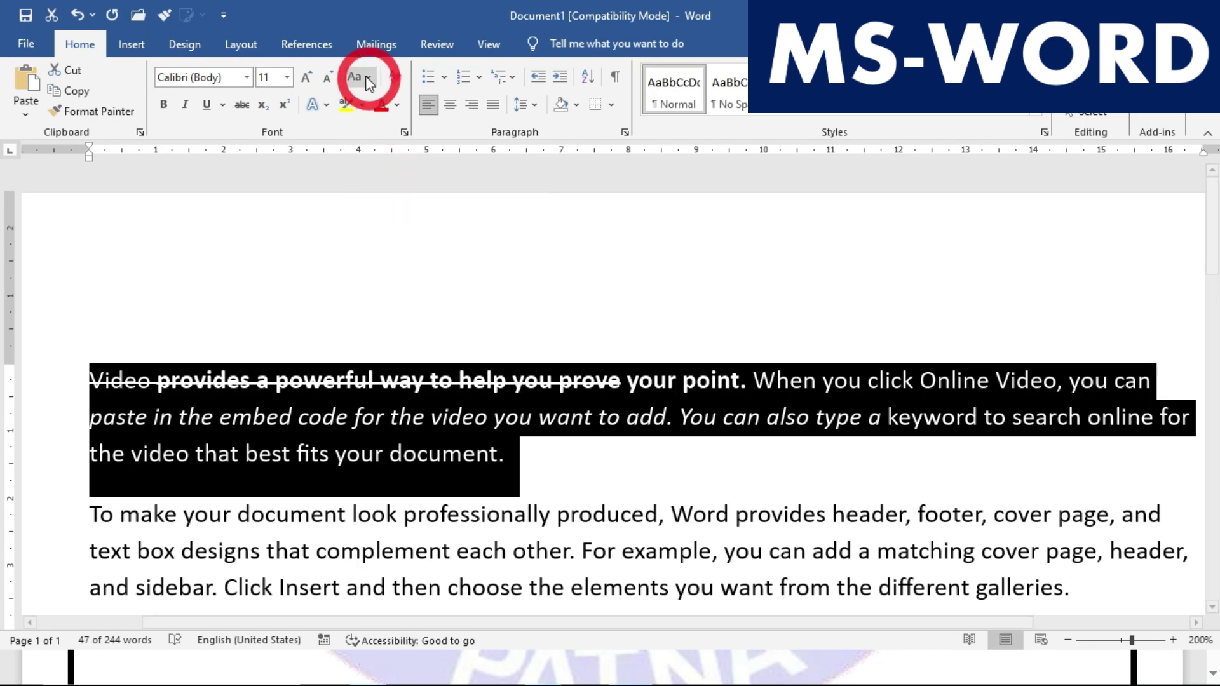
Change the case of the first paragraph to lowercase and subsequently to UPPERCASE
click(366, 111)
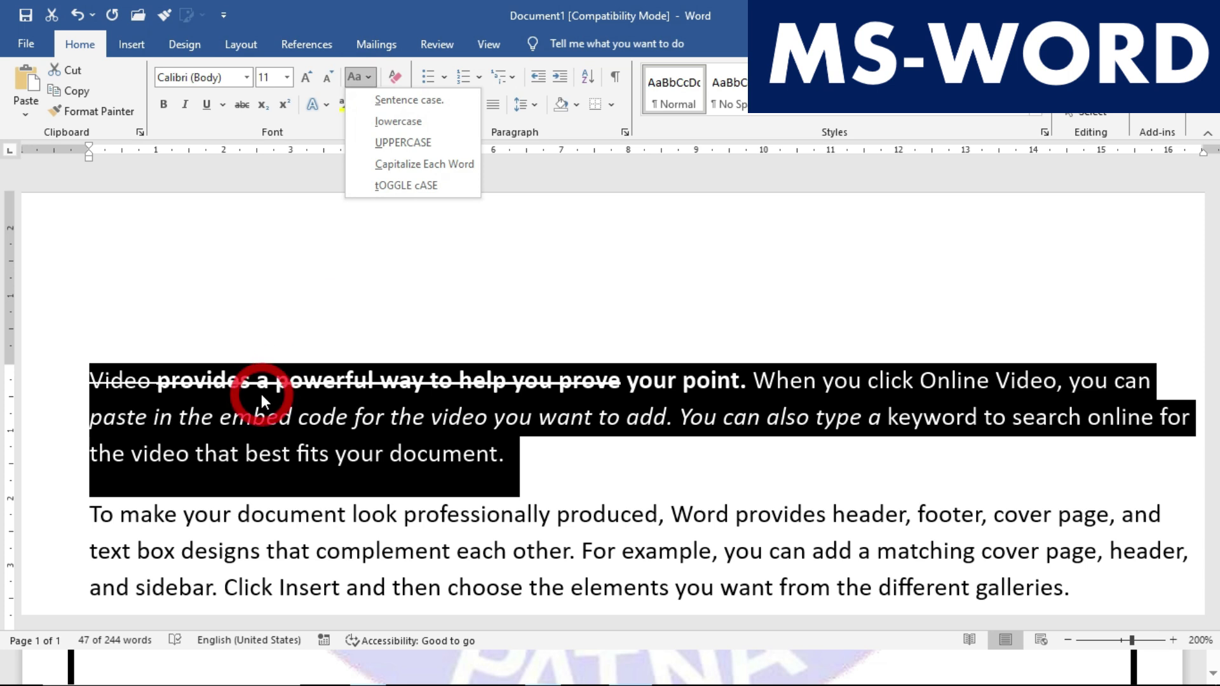
click(395, 119)
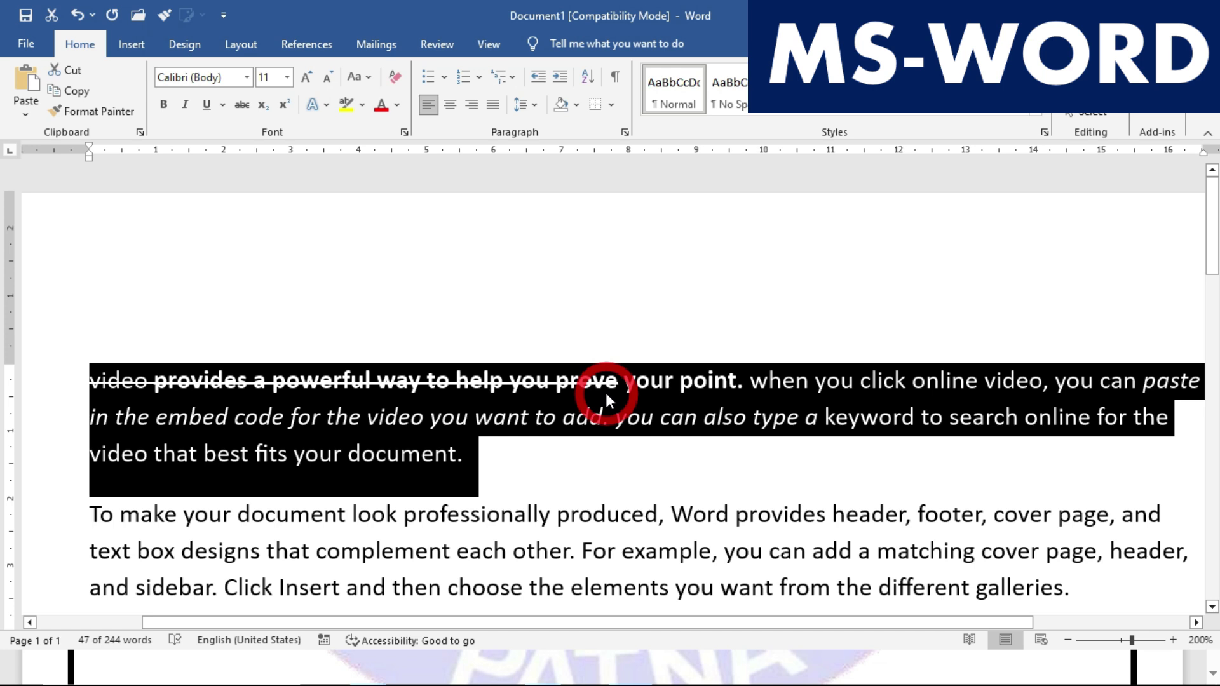
click(357, 77)
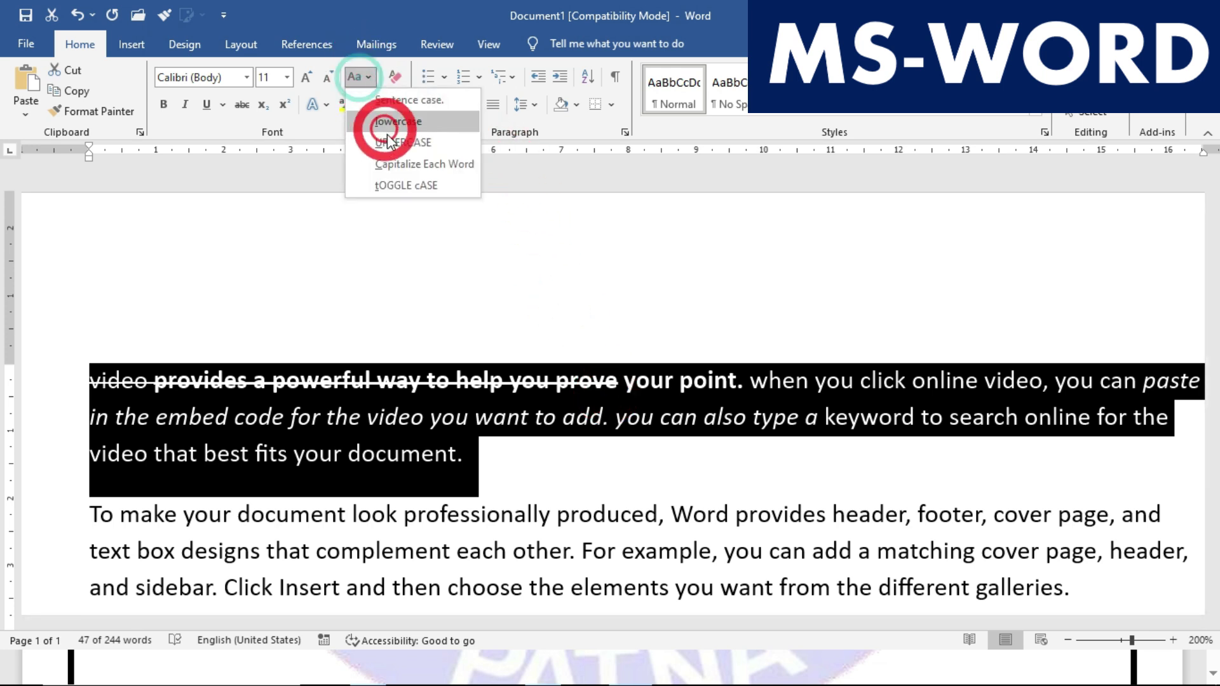
click(394, 143)
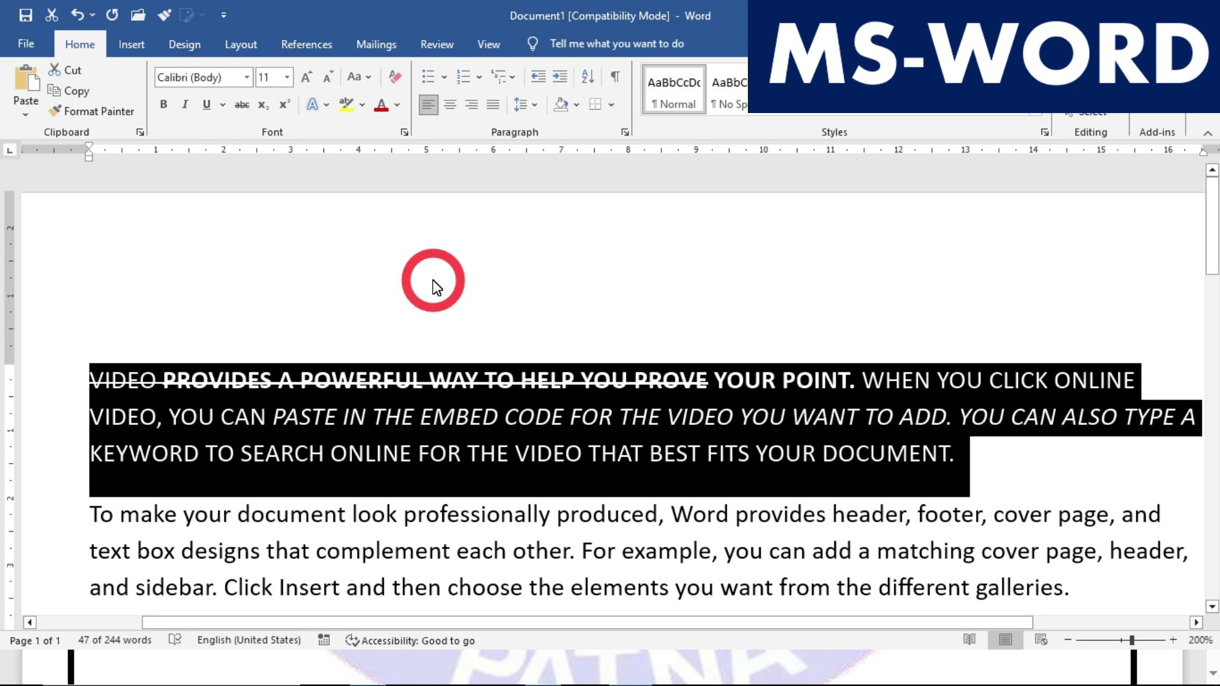
Apply Capitalize Each Word and subsequently tOGGLE cASE to the first paragraph, and clear the selection
click(357, 76)
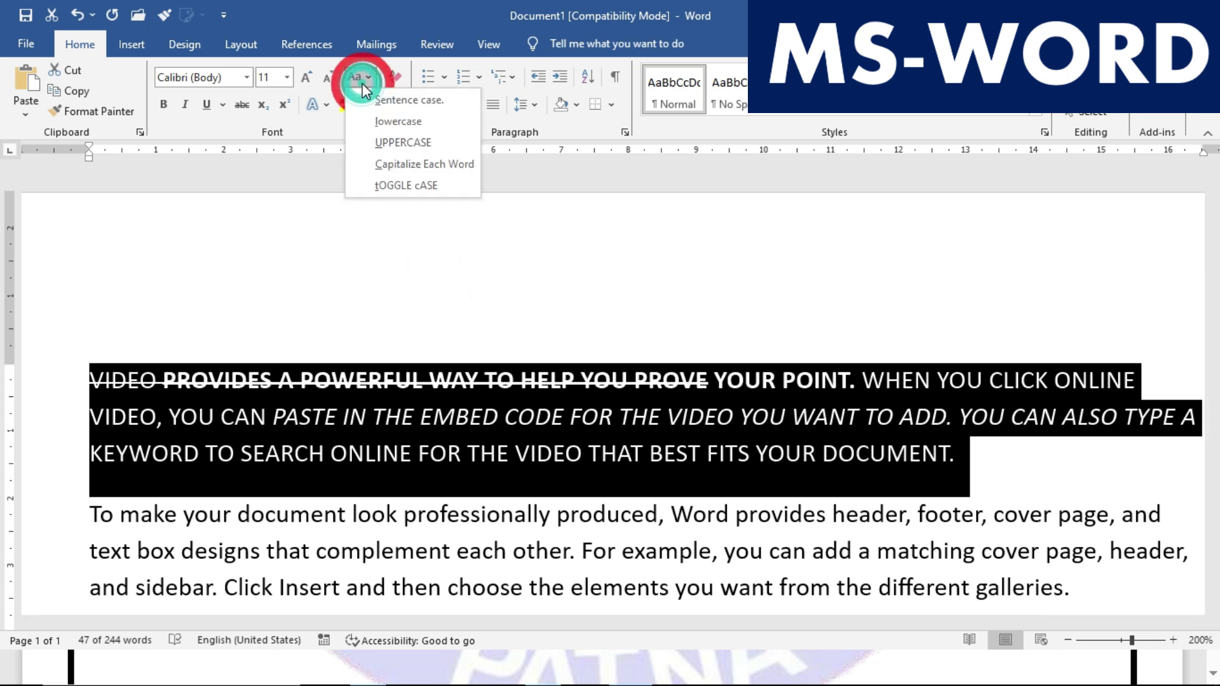
click(398, 164)
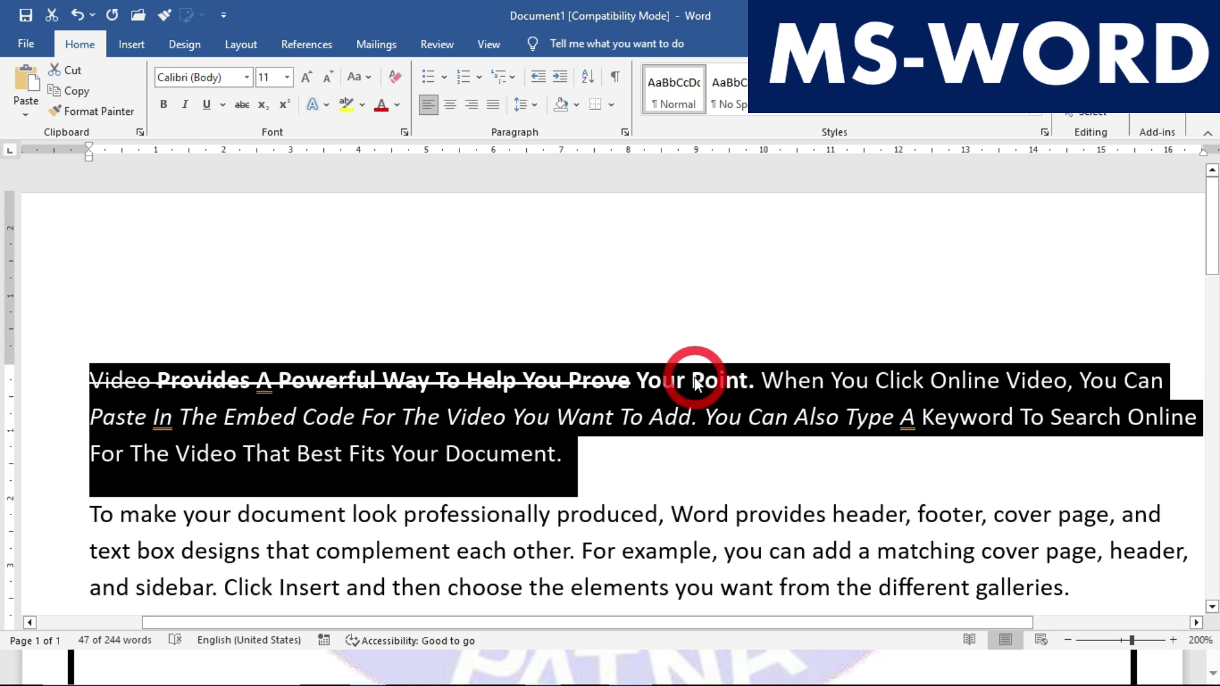
click(354, 78)
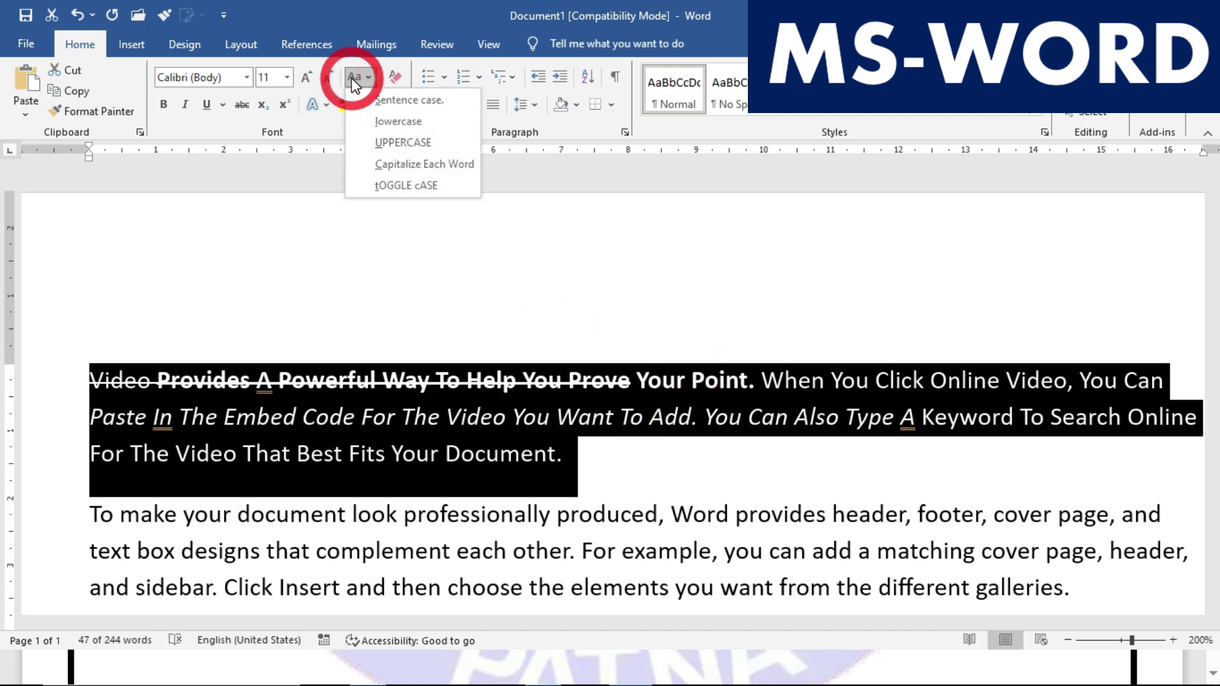
click(408, 186)
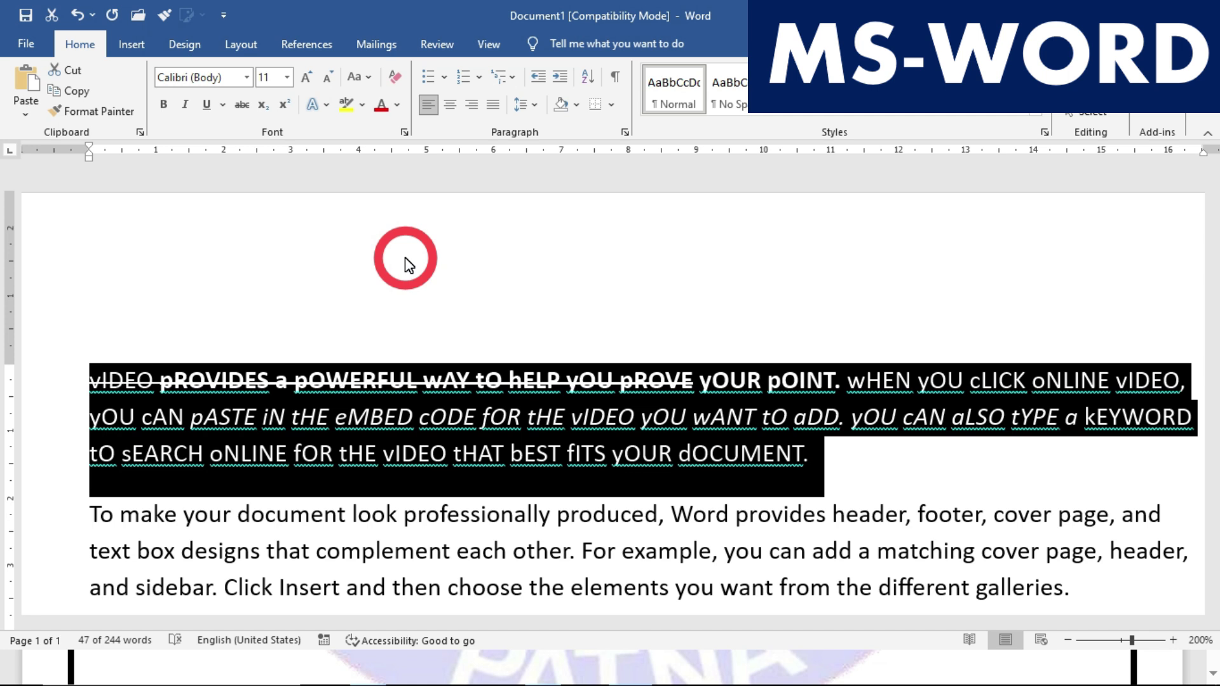
click(482, 417)
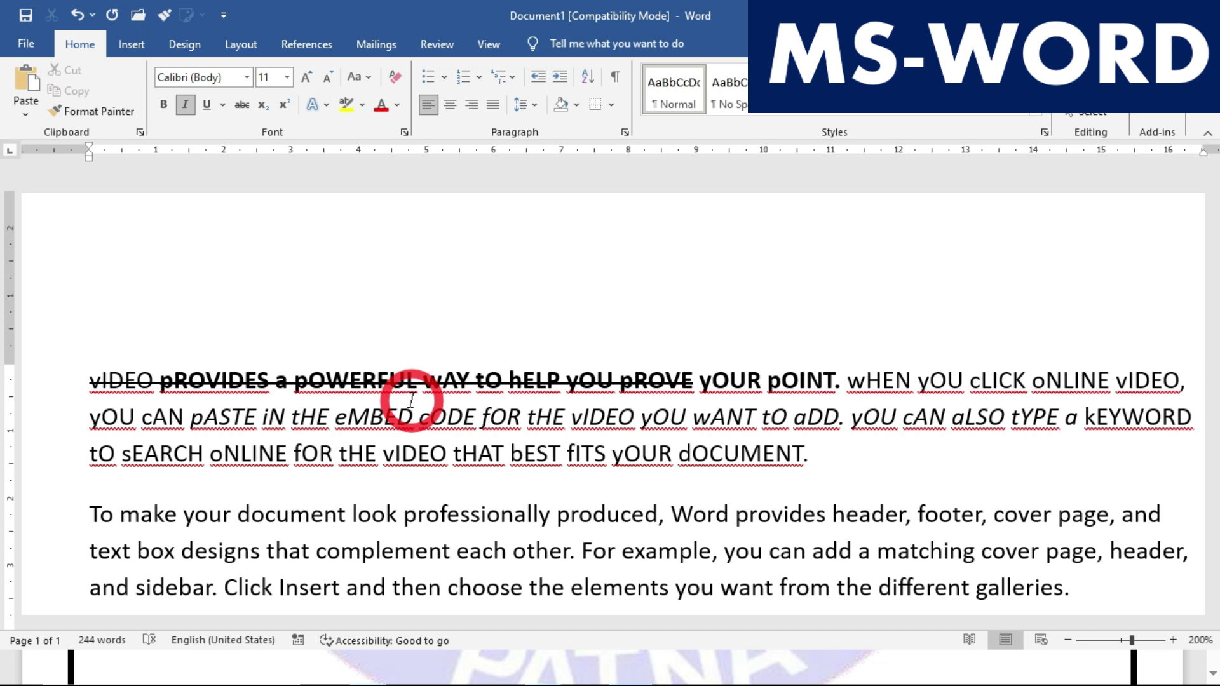
Reselect the first paragraph, change it to Sentence case, and clear the selection
drag(82, 368, 799, 456)
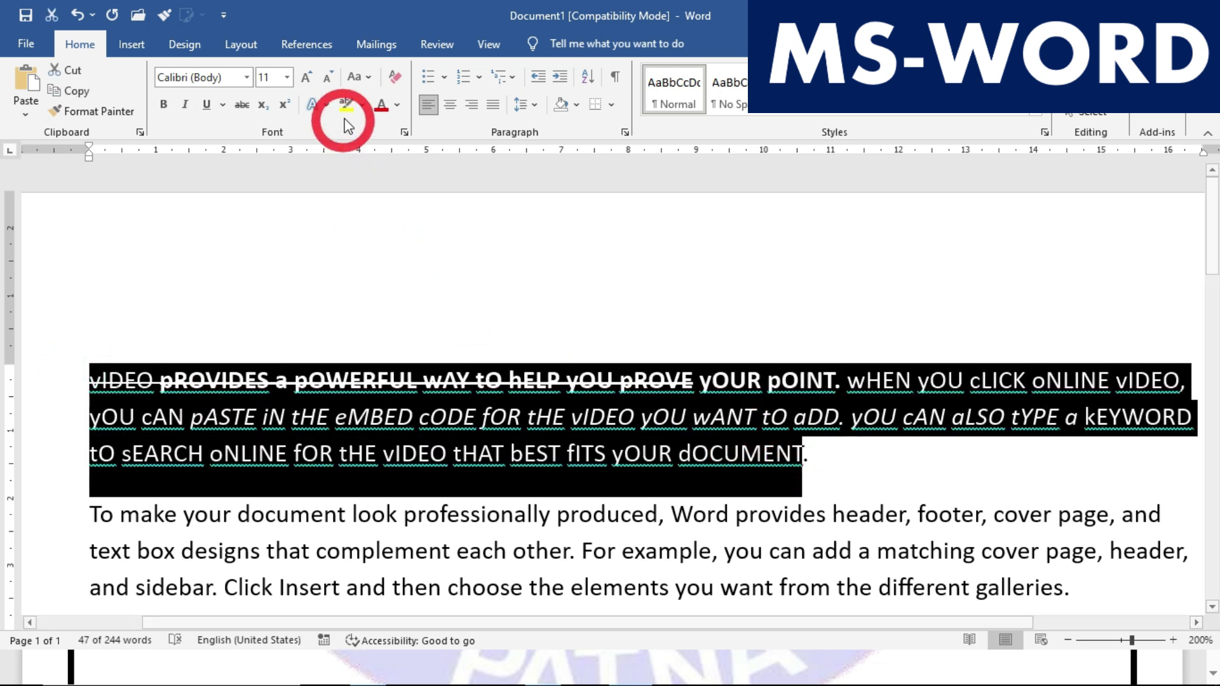
click(365, 79)
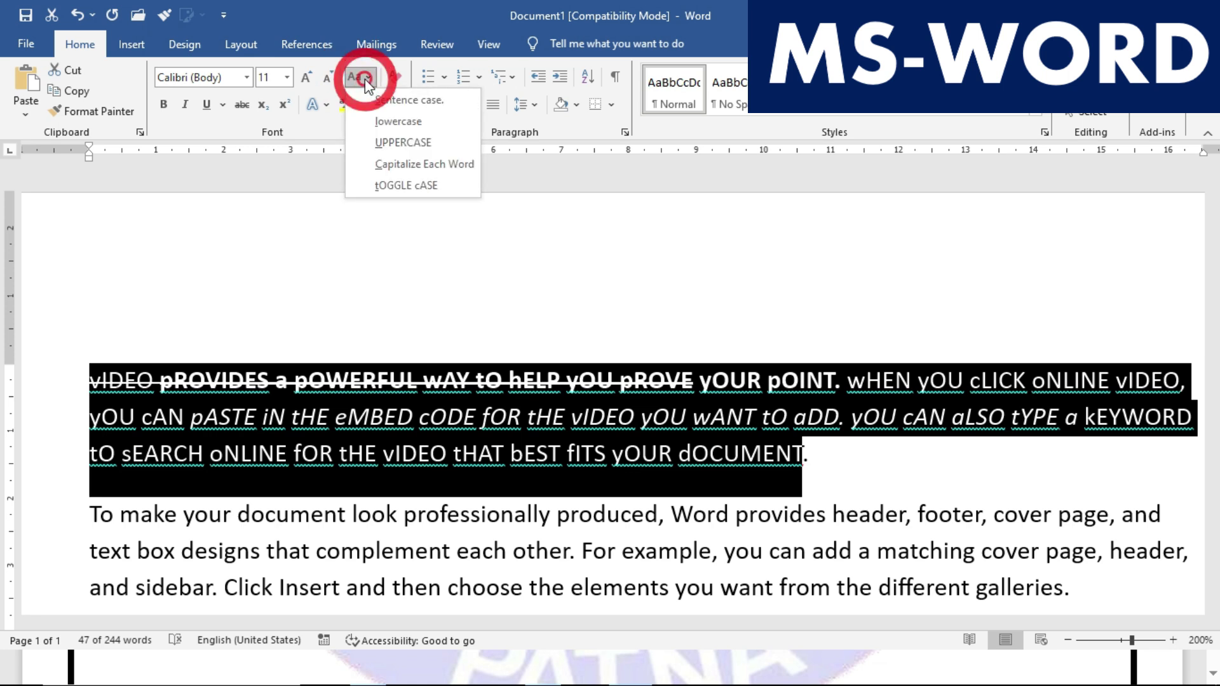
click(394, 100)
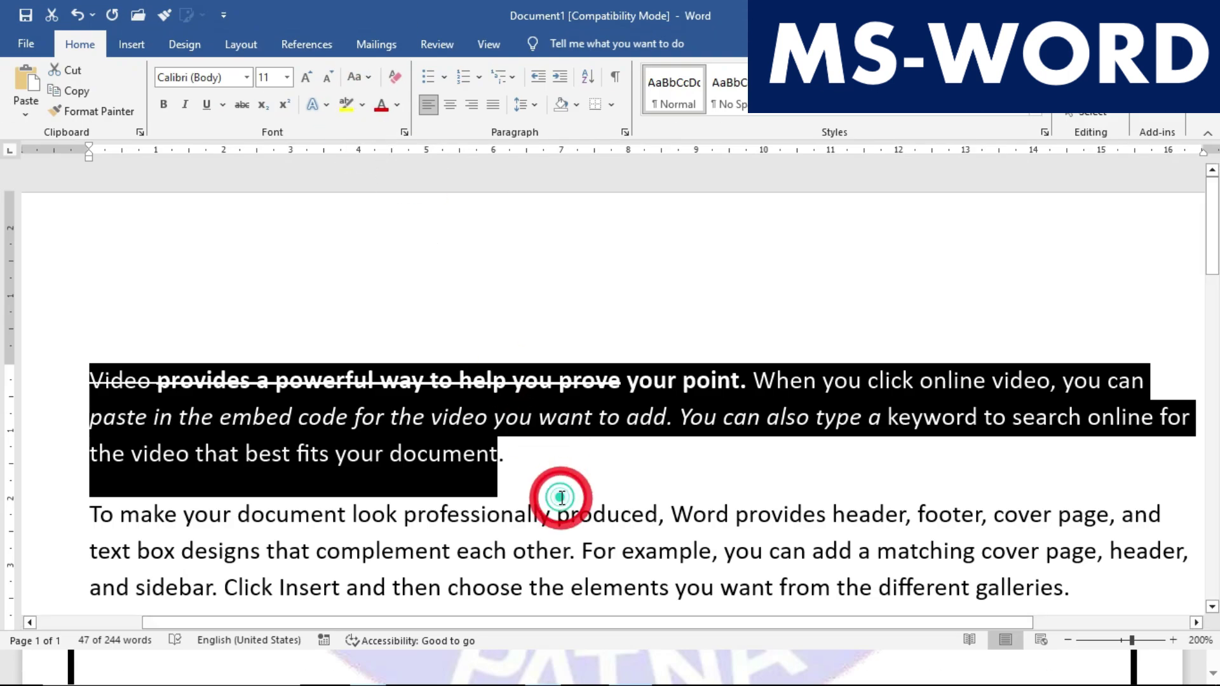
click(558, 511)
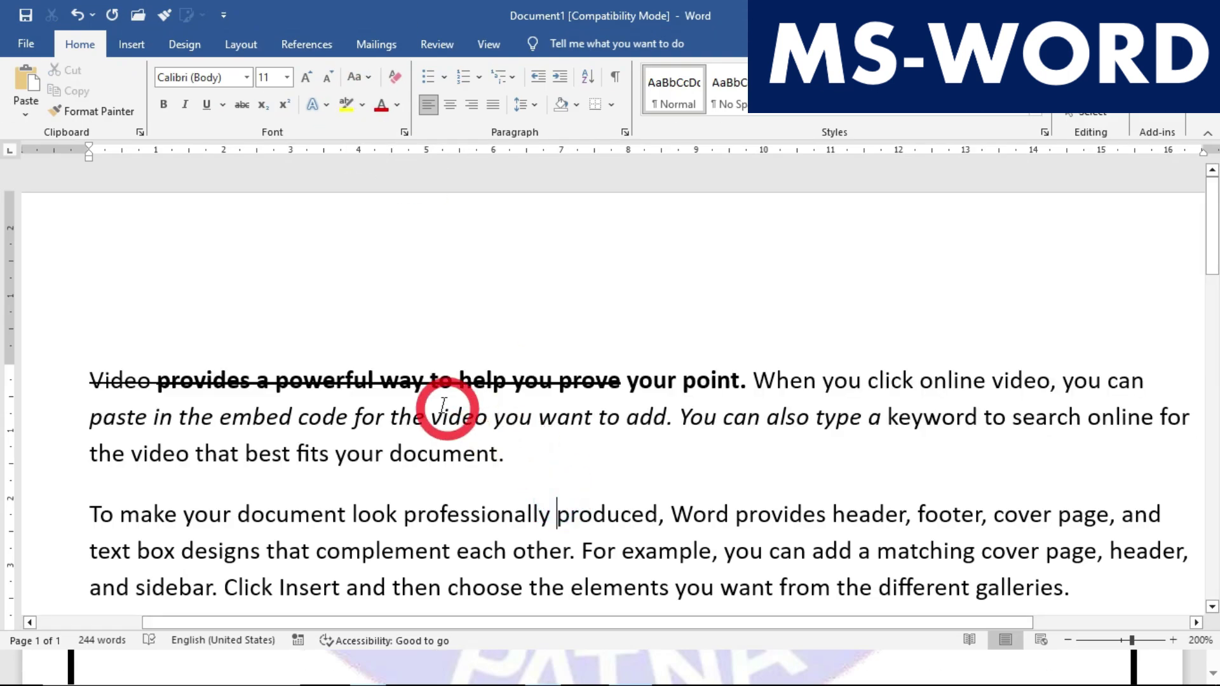
Highlight "embed code for the video you want to add. You can also type" in yellow and clear the selection
drag(219, 419, 868, 420)
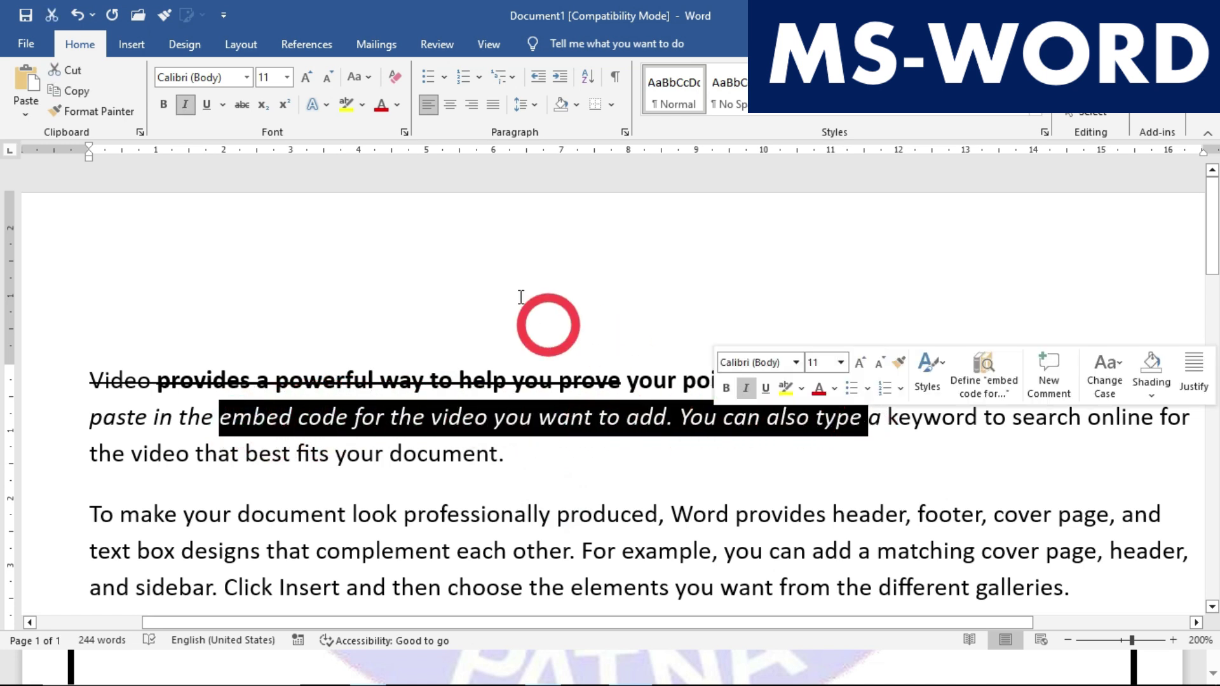
click(362, 104)
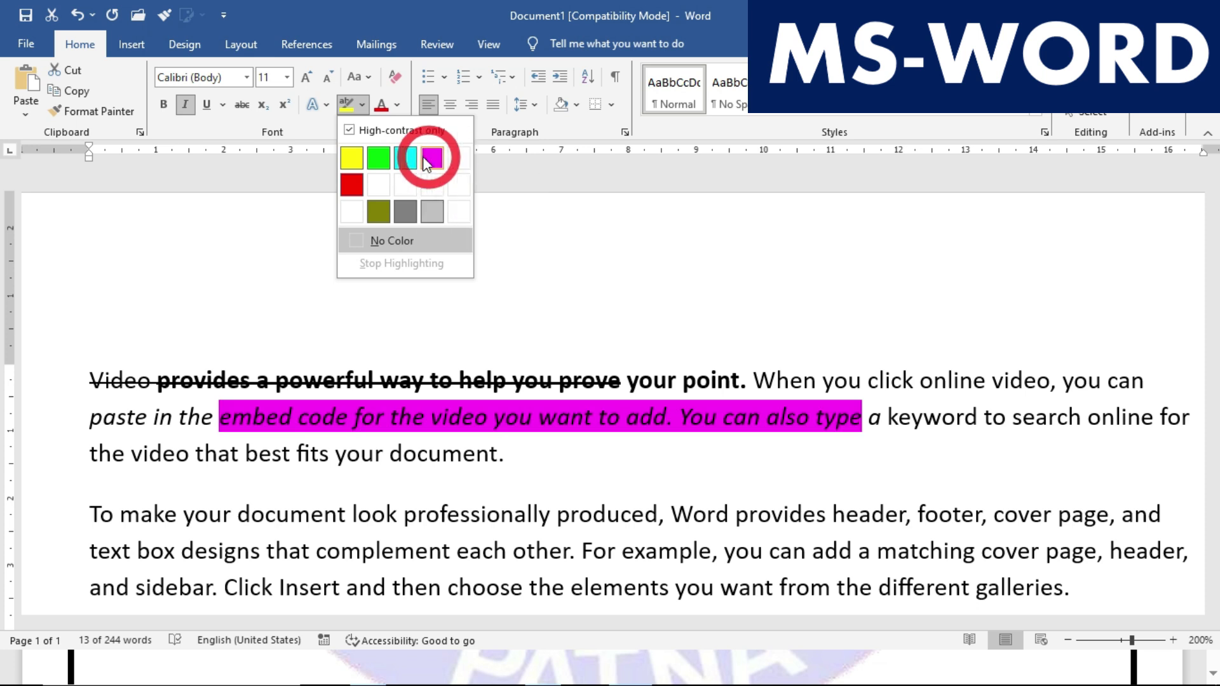
click(354, 157)
click(567, 454)
Change the font color of the whole second paragraph to a bright pink from the More Colors palette and clear the selection
scroll(566, 454, down, 2)
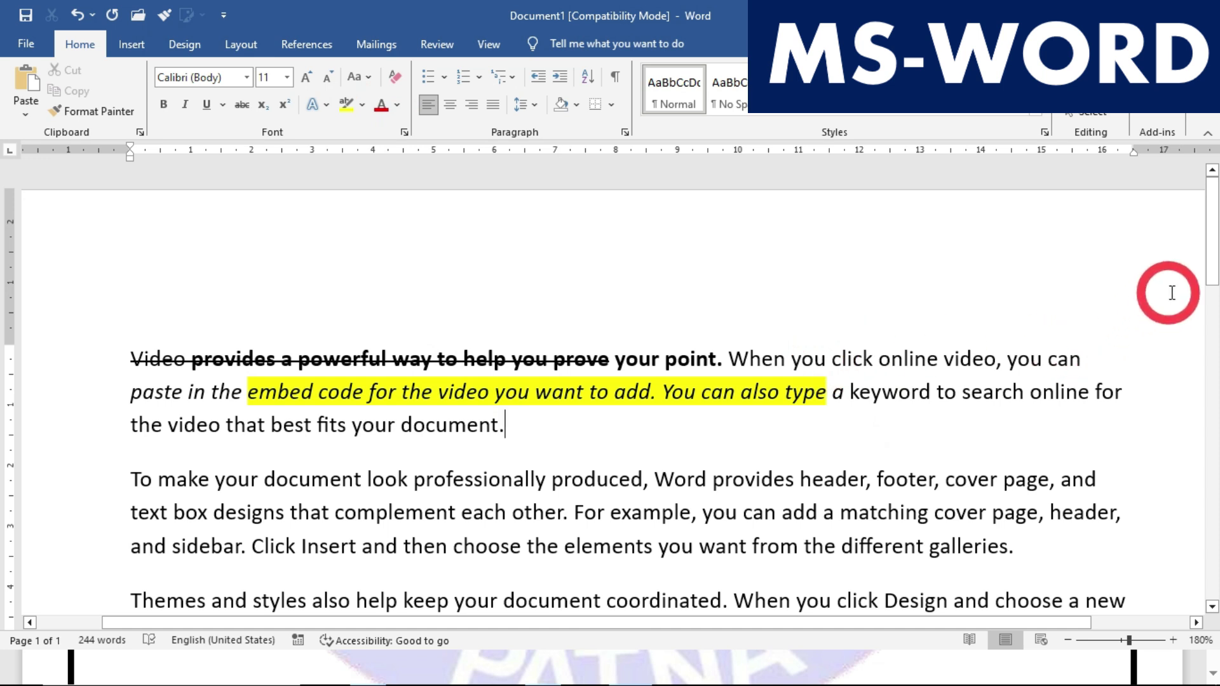
drag(1212, 276, 1213, 315)
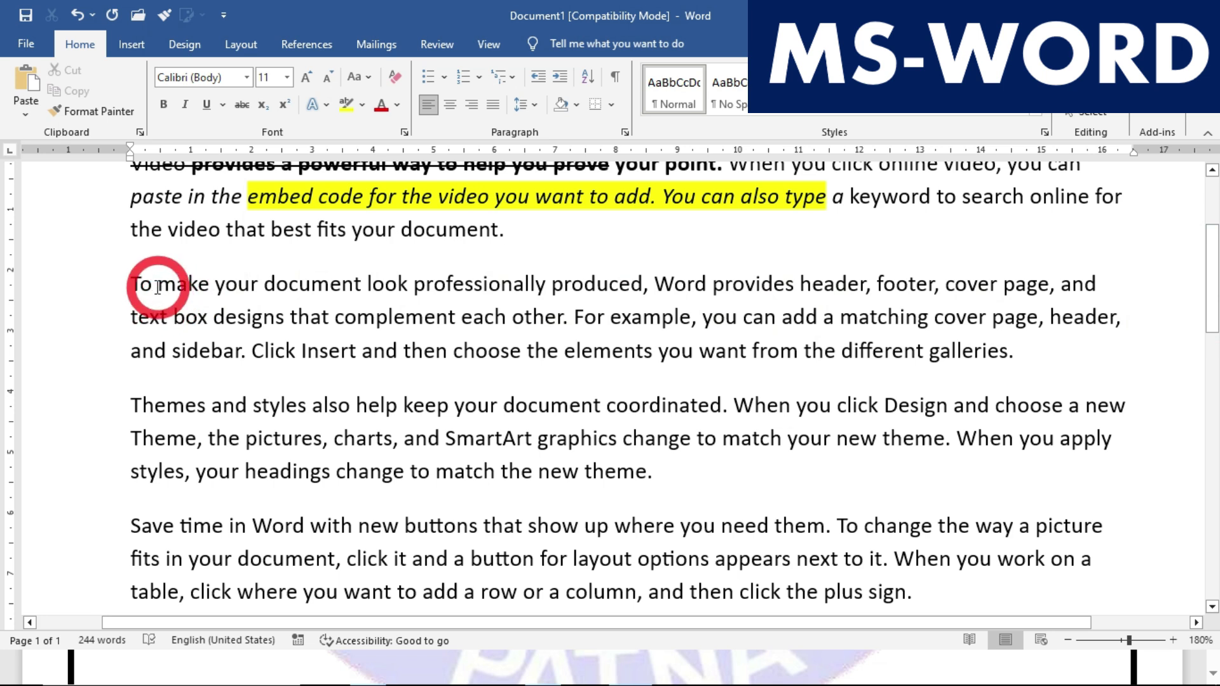
drag(127, 287, 1015, 351)
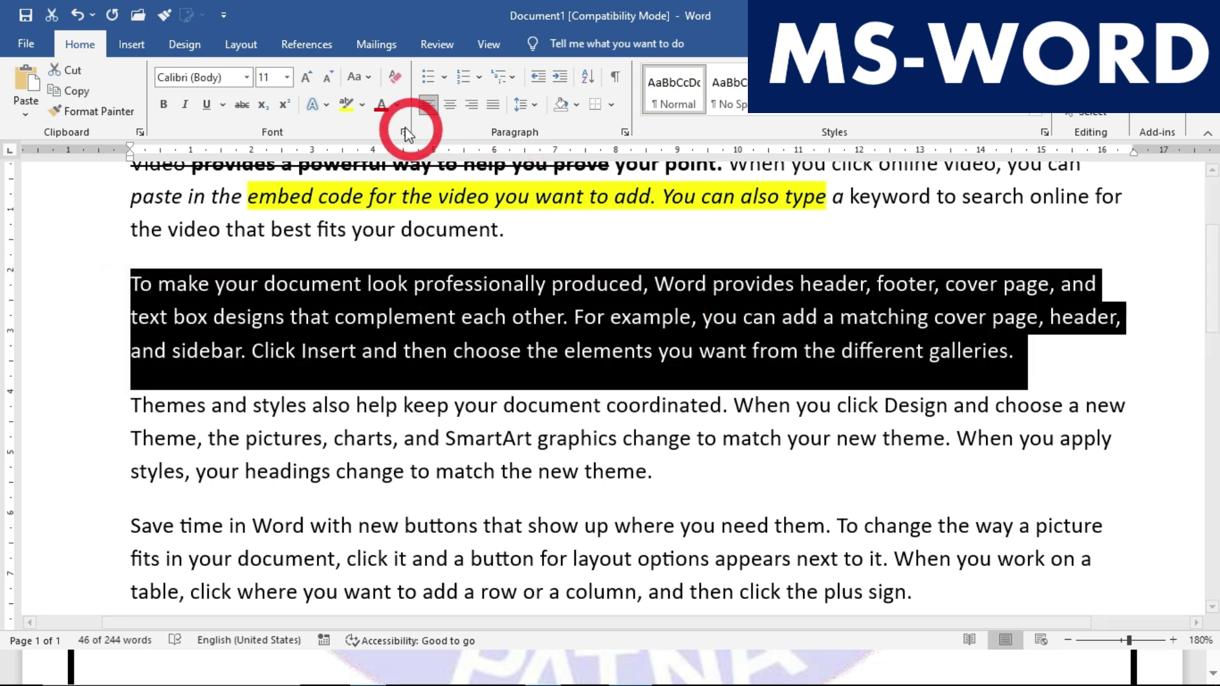
click(396, 113)
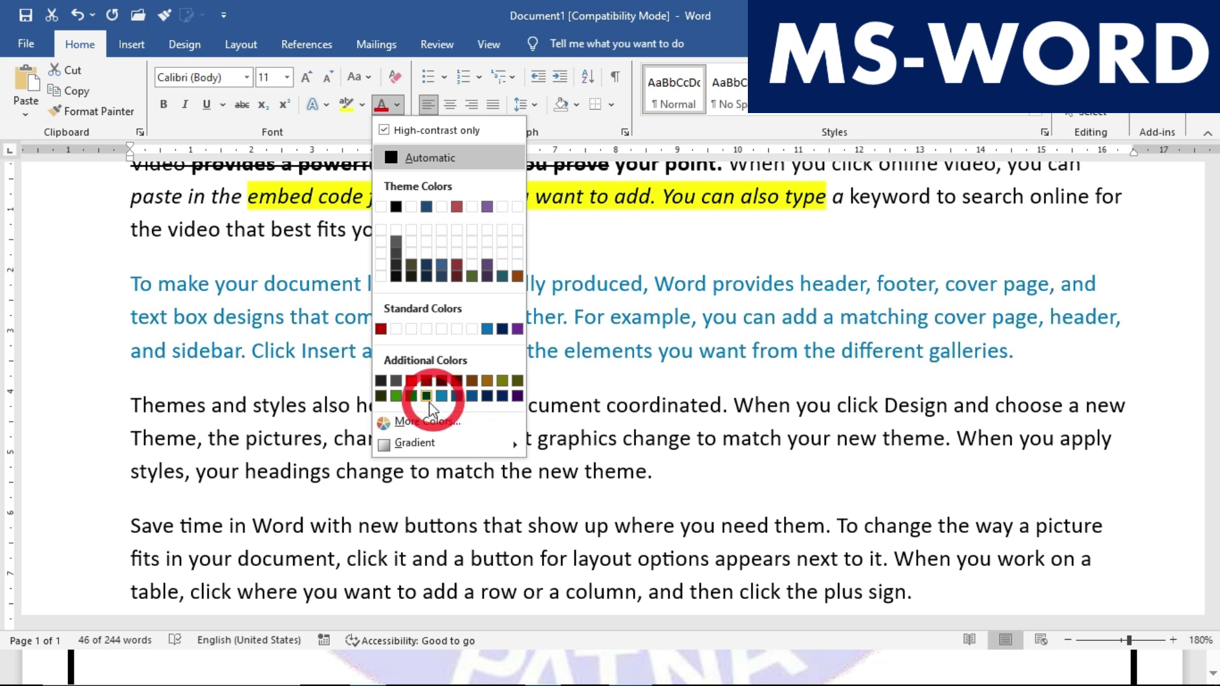
click(413, 421)
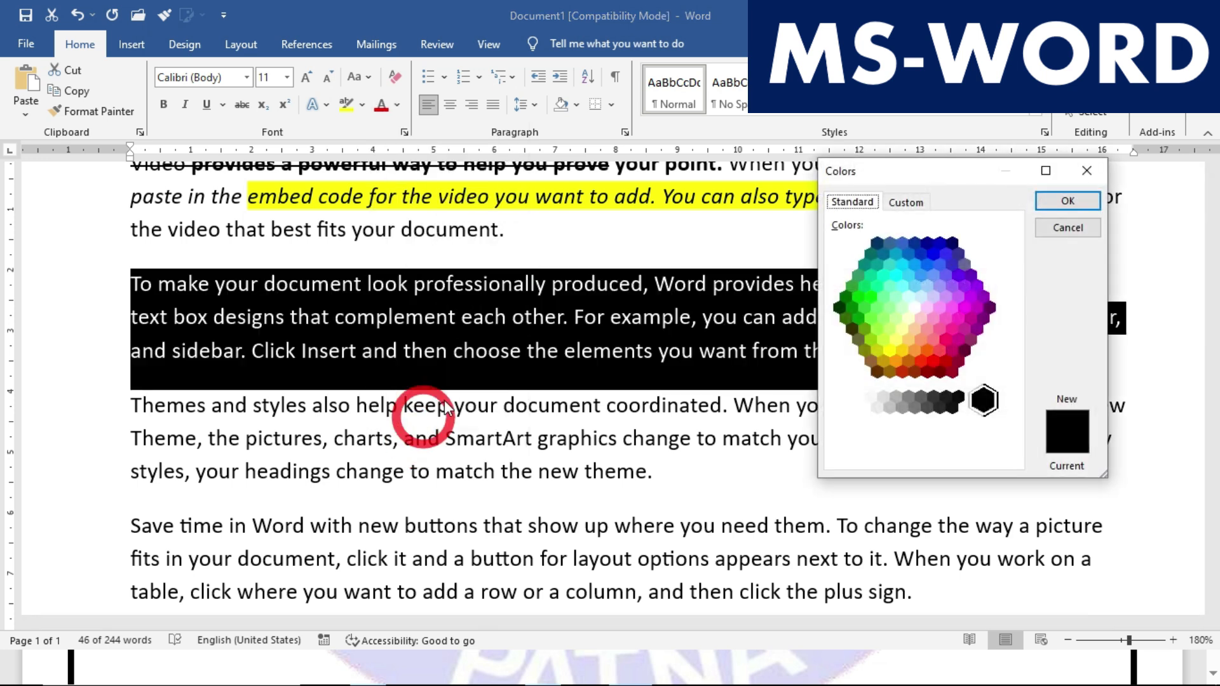
click(940, 245)
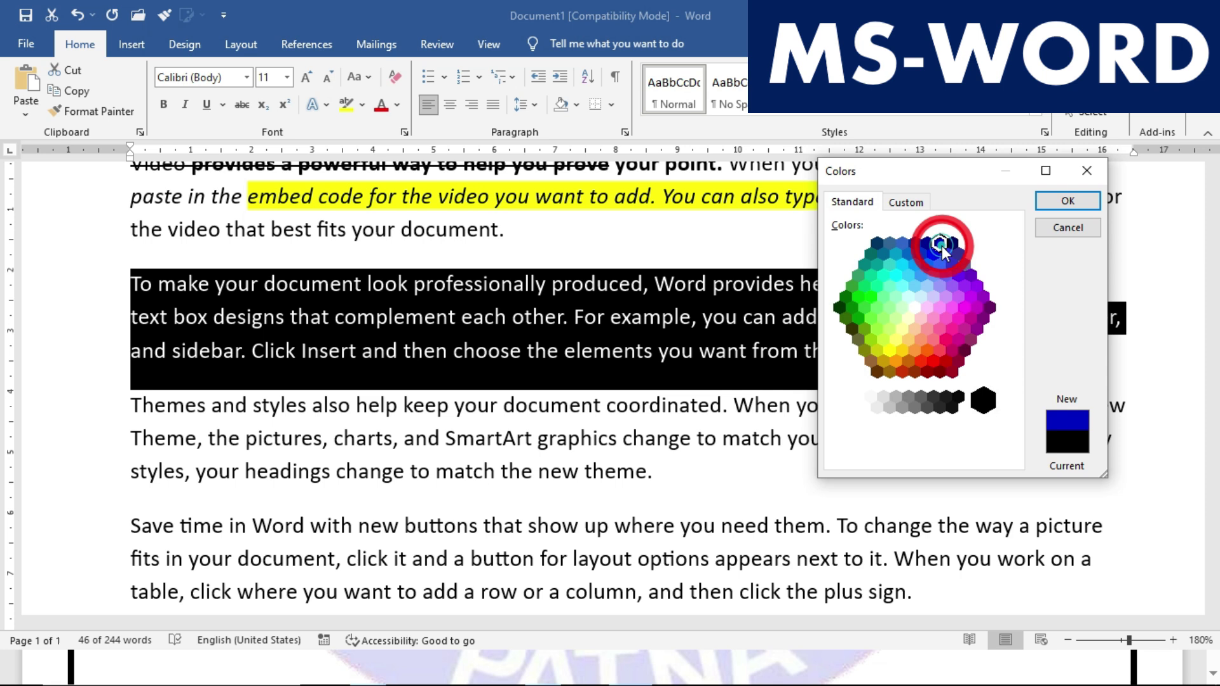
click(945, 341)
click(1050, 202)
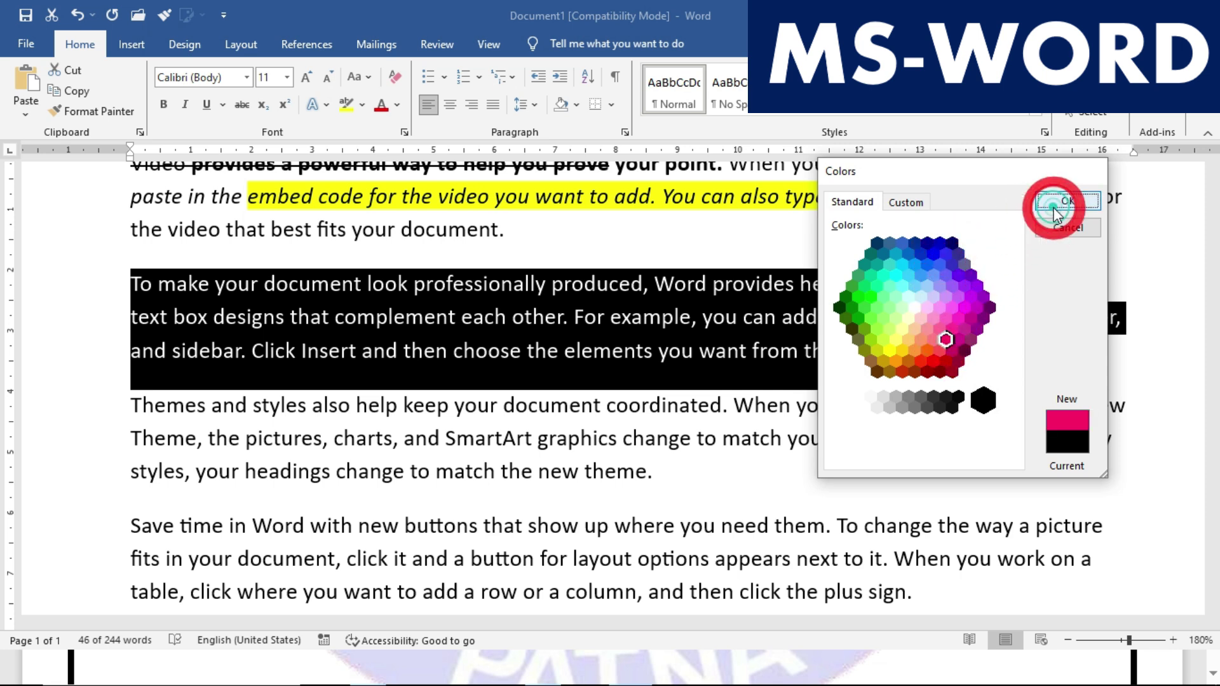
click(855, 349)
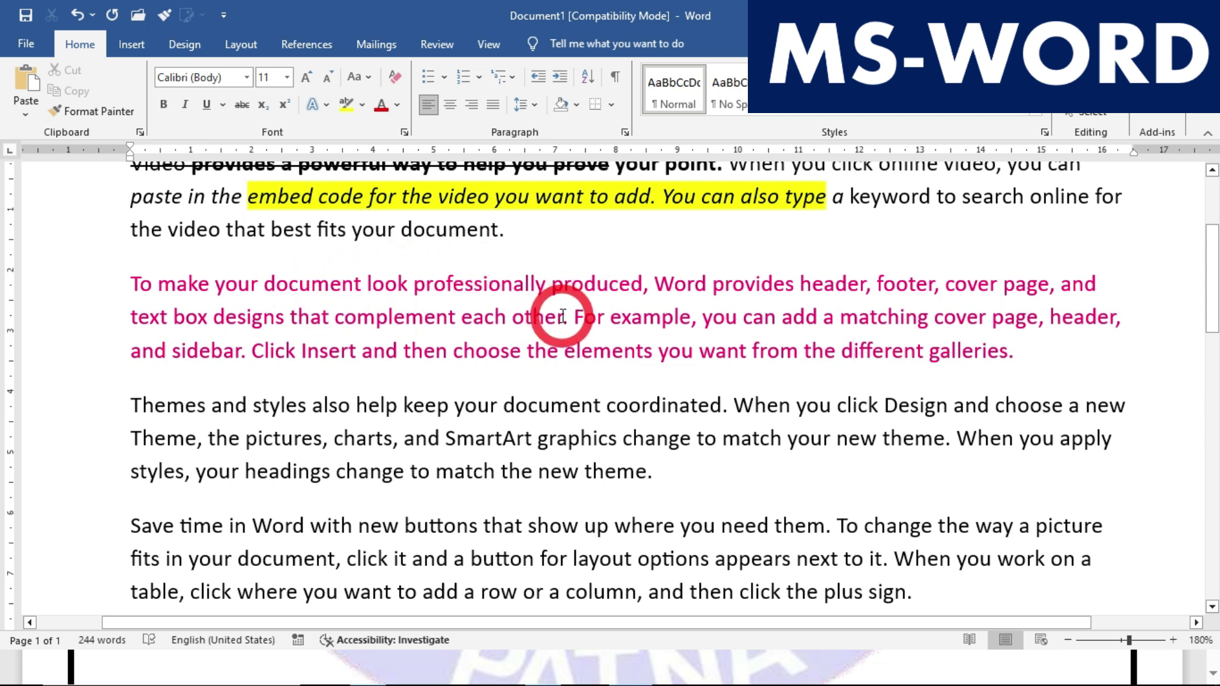
Color the second line of the pink paragraph, from "text box designs" to "header,", red and clear the selection
drag(129, 322, 1125, 312)
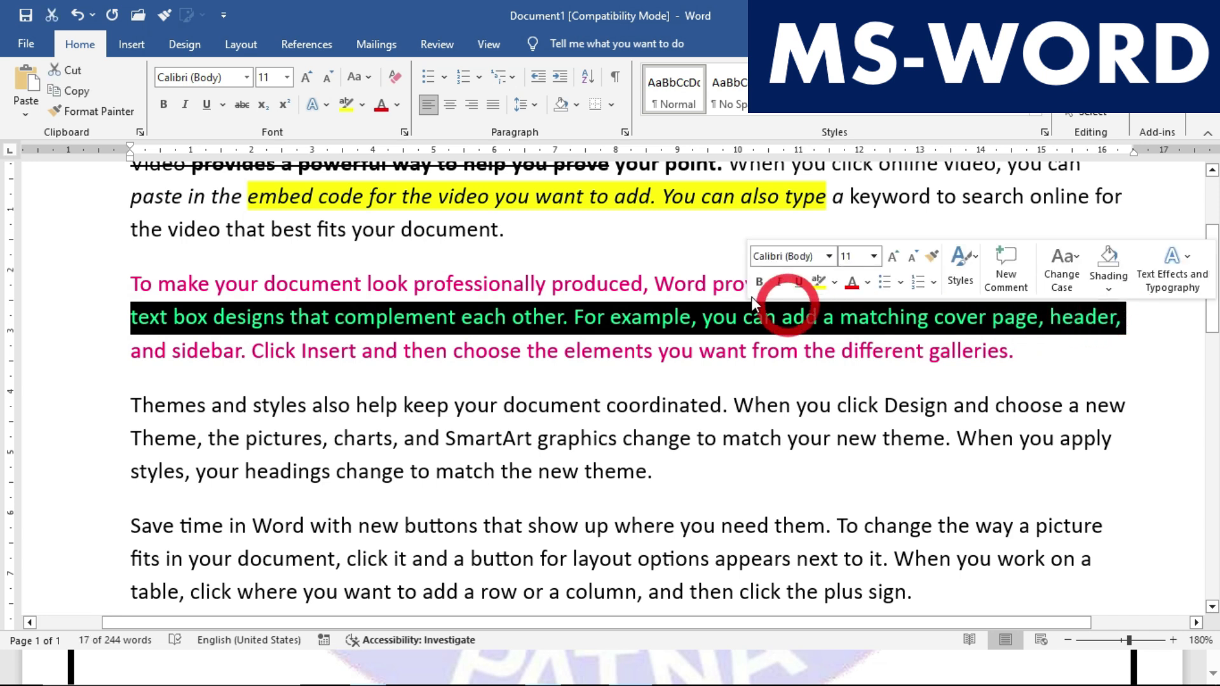
click(397, 106)
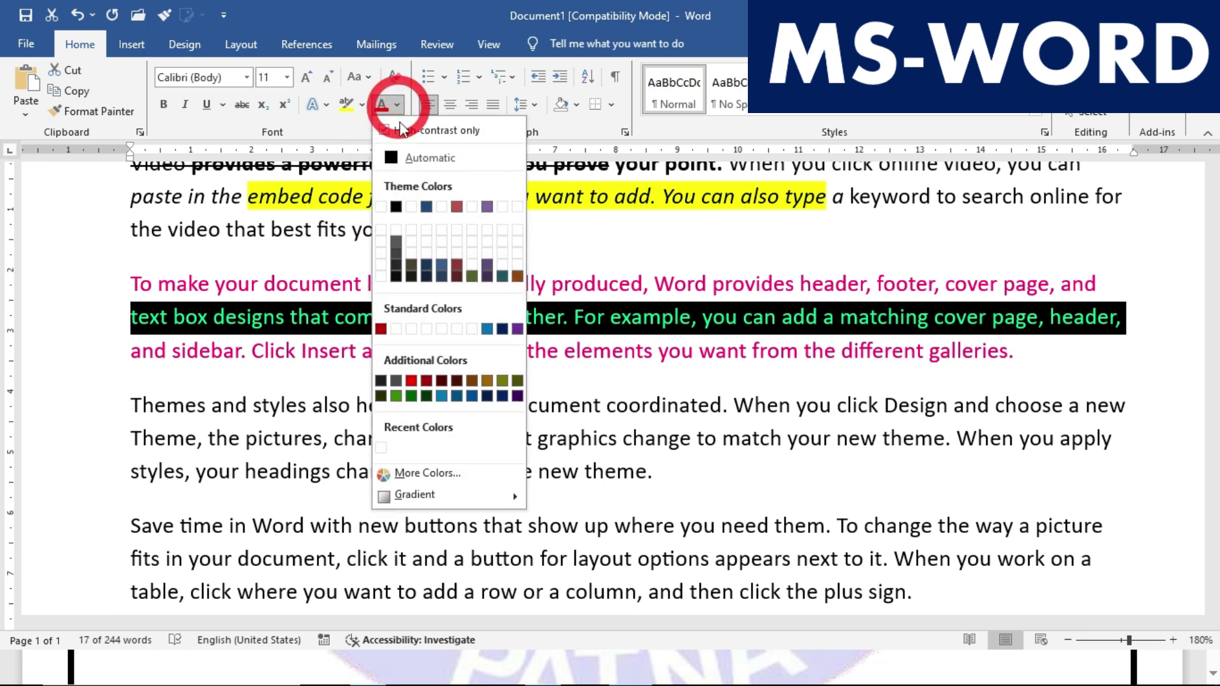
click(414, 383)
click(469, 265)
click(488, 311)
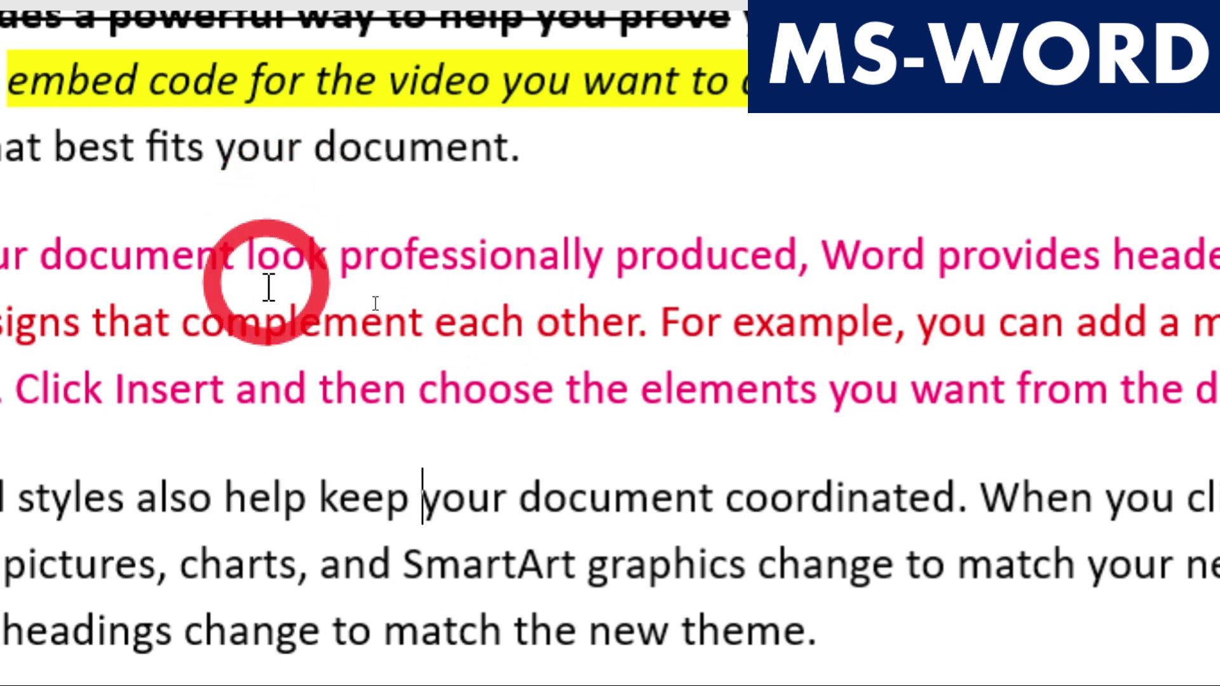
Set the font color of "document look professionally produced, Word provides" in the second paragraph to black and clear the selection
drag(185, 257, 836, 243)
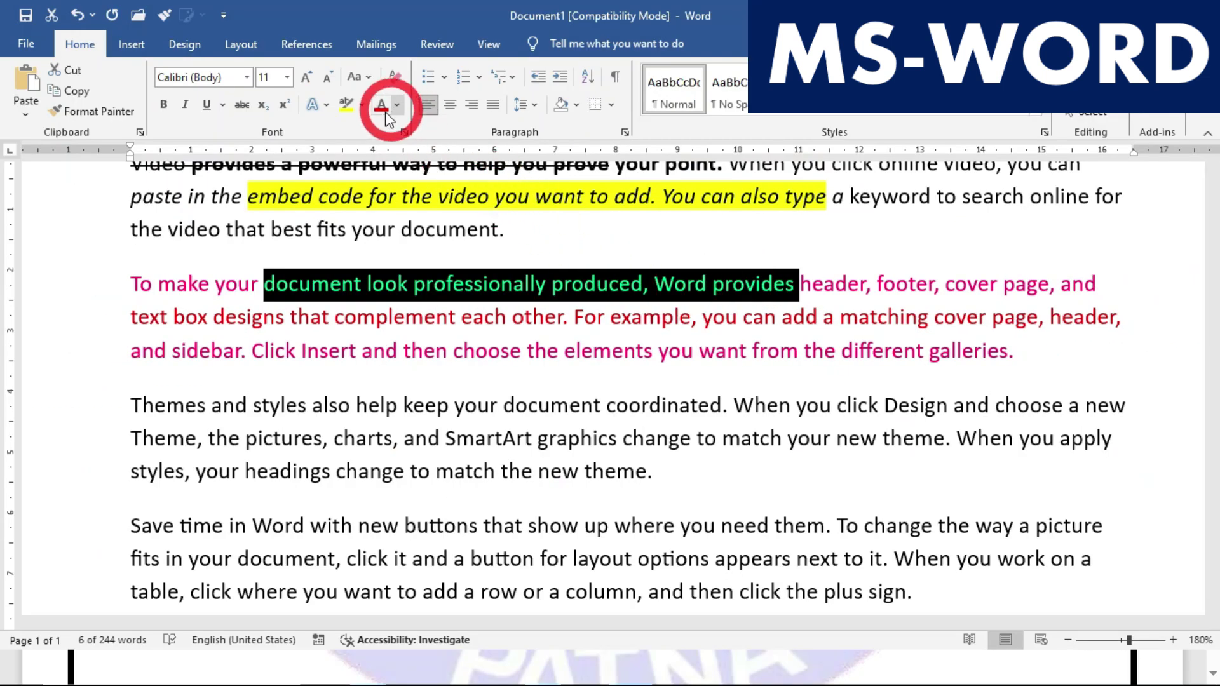
click(397, 106)
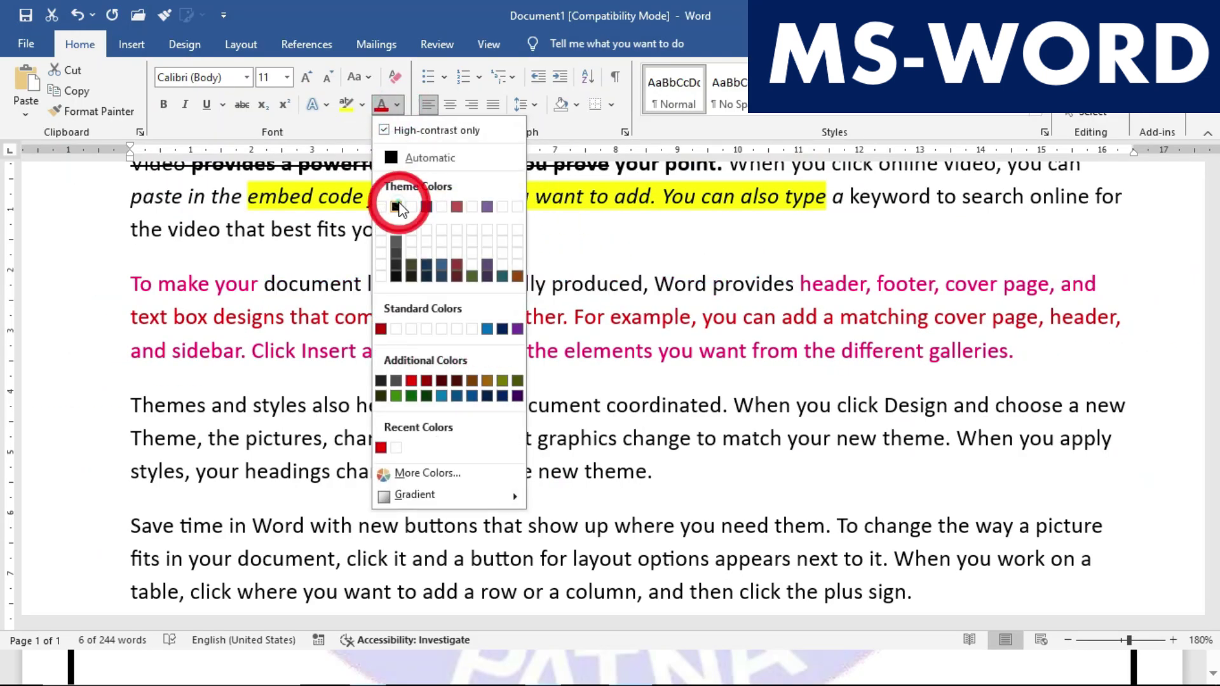
click(398, 197)
click(559, 373)
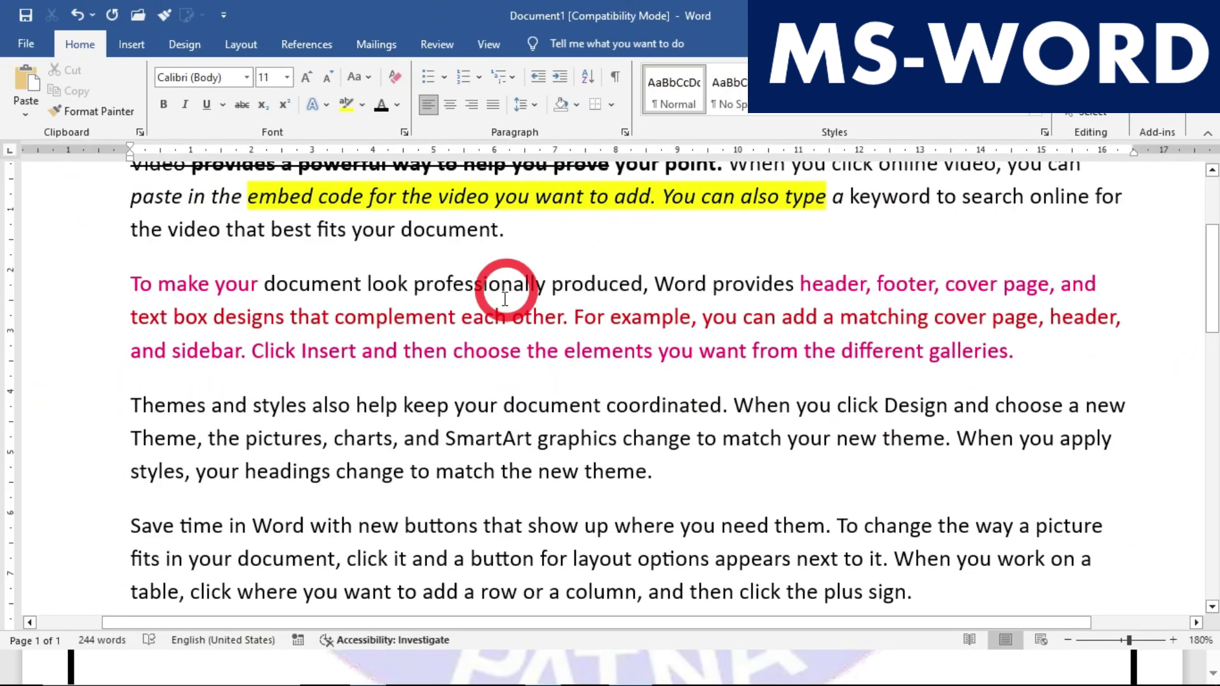
Add the text "CPT CLASS" on a new line below the H₂O and superscript examples
scroll(502, 305, down, 10)
scroll(496, 330, up, 5)
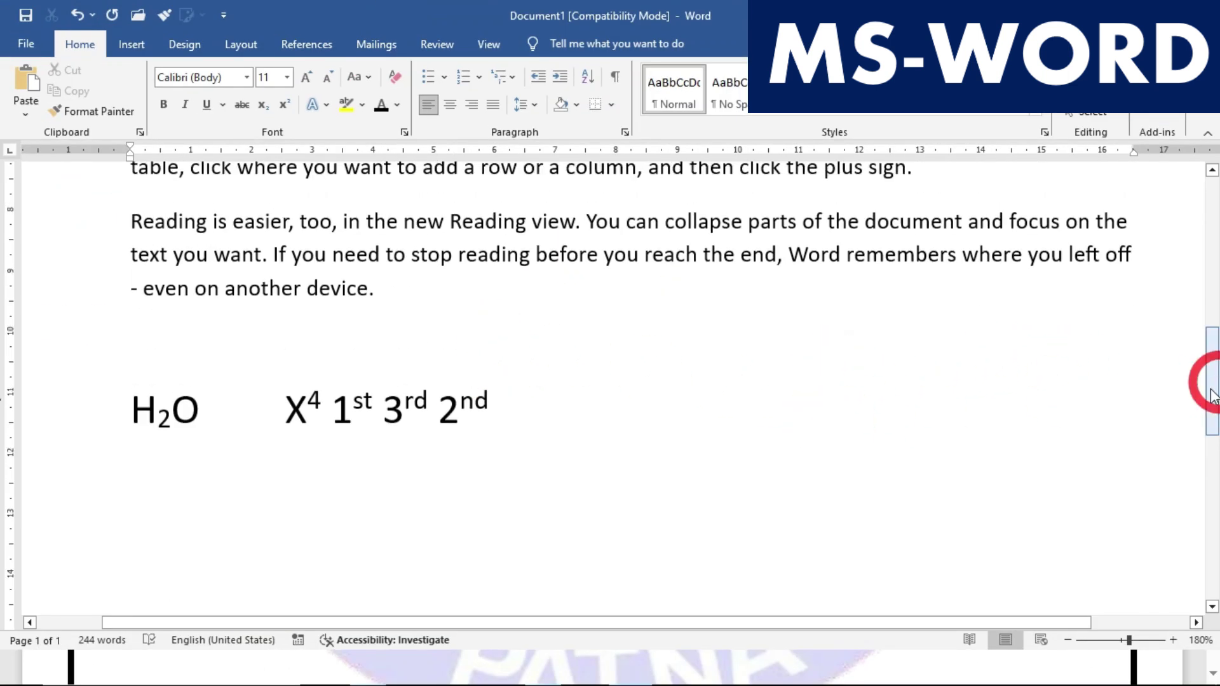
drag(620, 413, 109, 421)
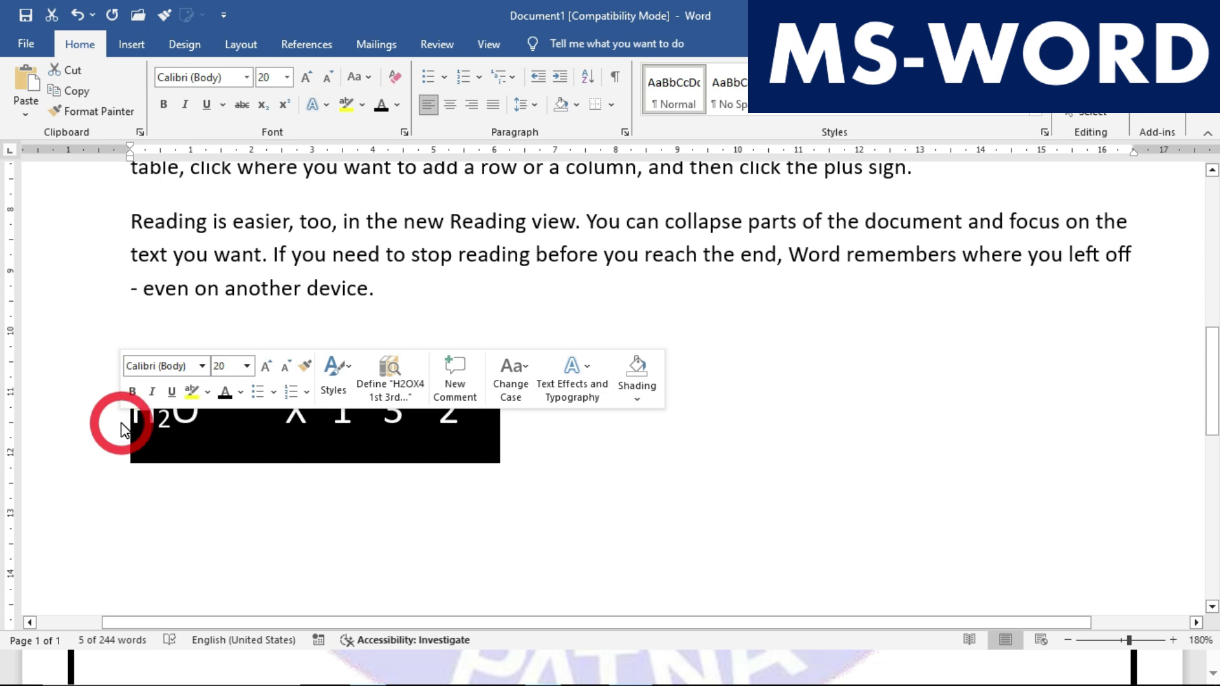
click(392, 562)
click(647, 480)
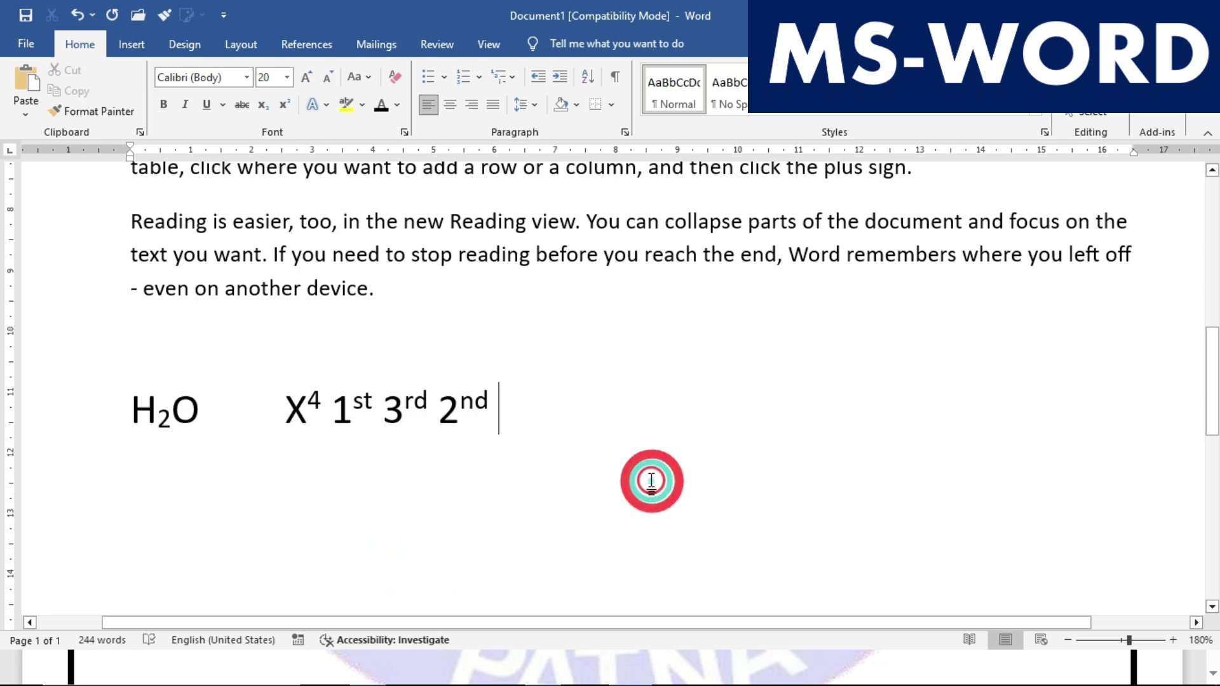
drag(1214, 392, 1214, 433)
click(242, 354)
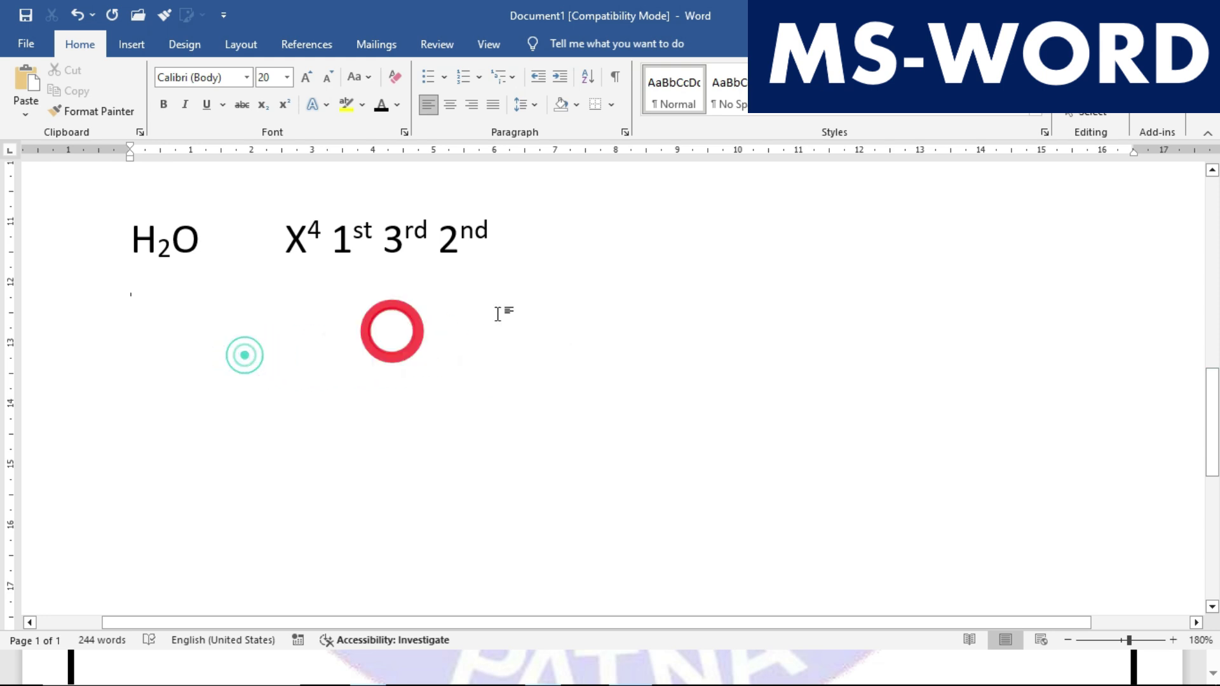
click(605, 241)
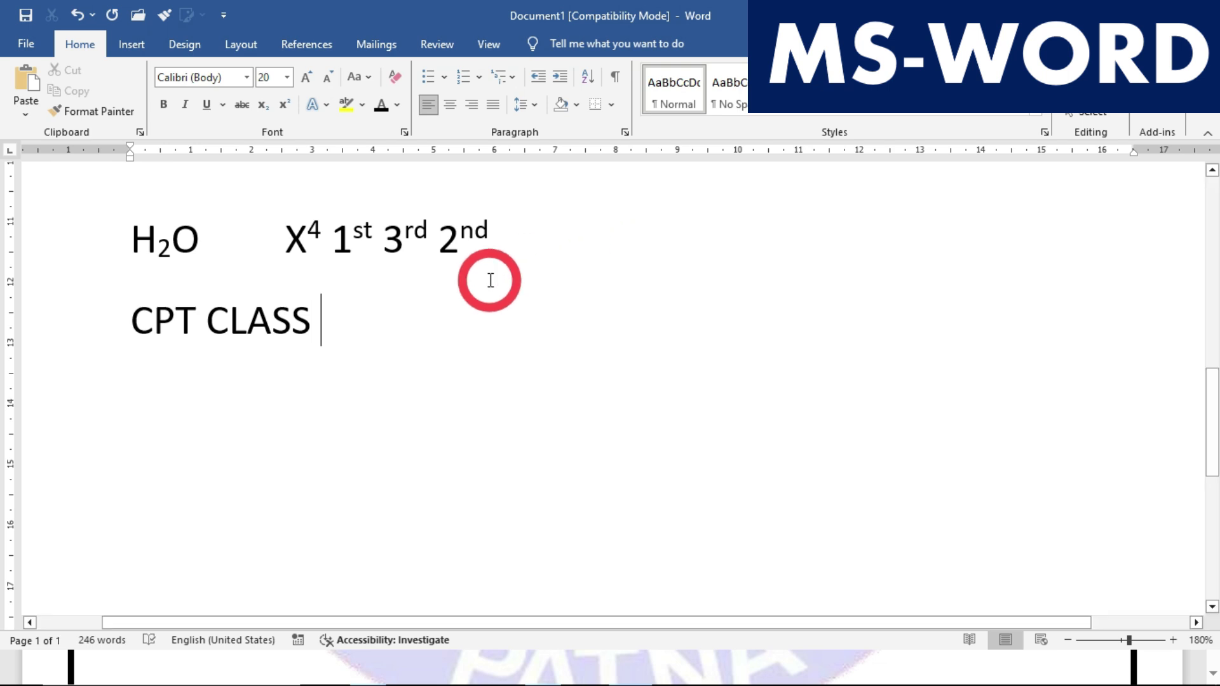
Try center and right alignment on the "CPT CLASS" line and return it to left alignment
drag(130, 323, 338, 357)
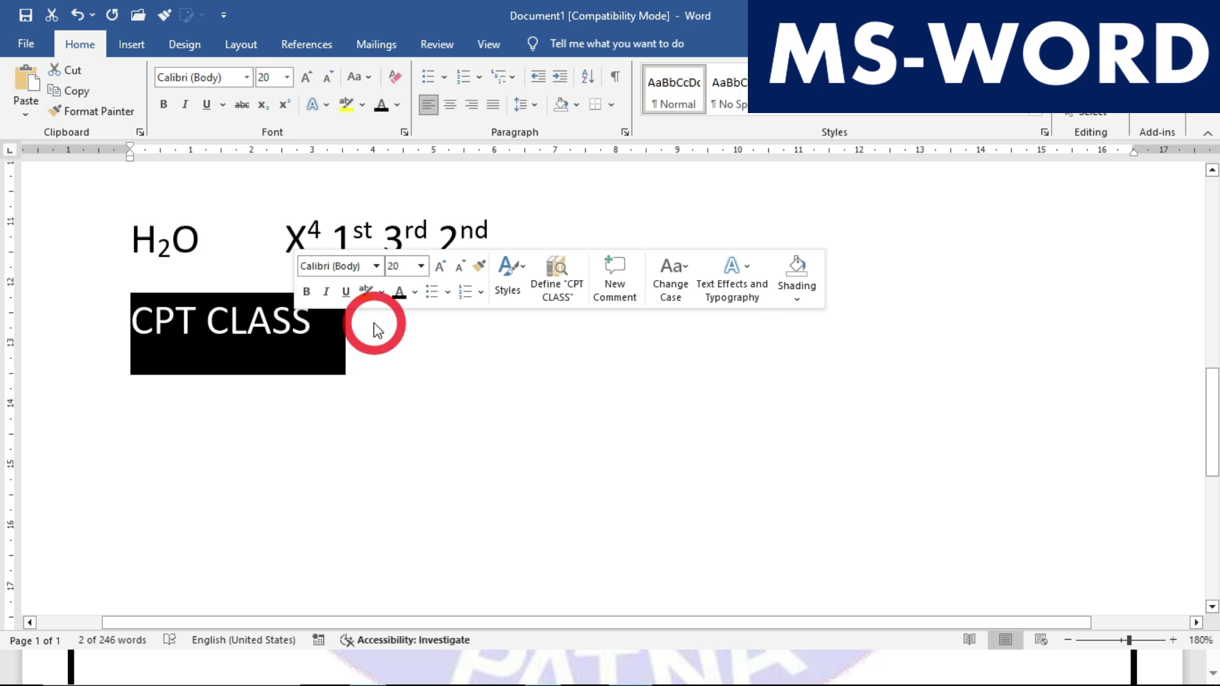
scroll(374, 323, down, 5)
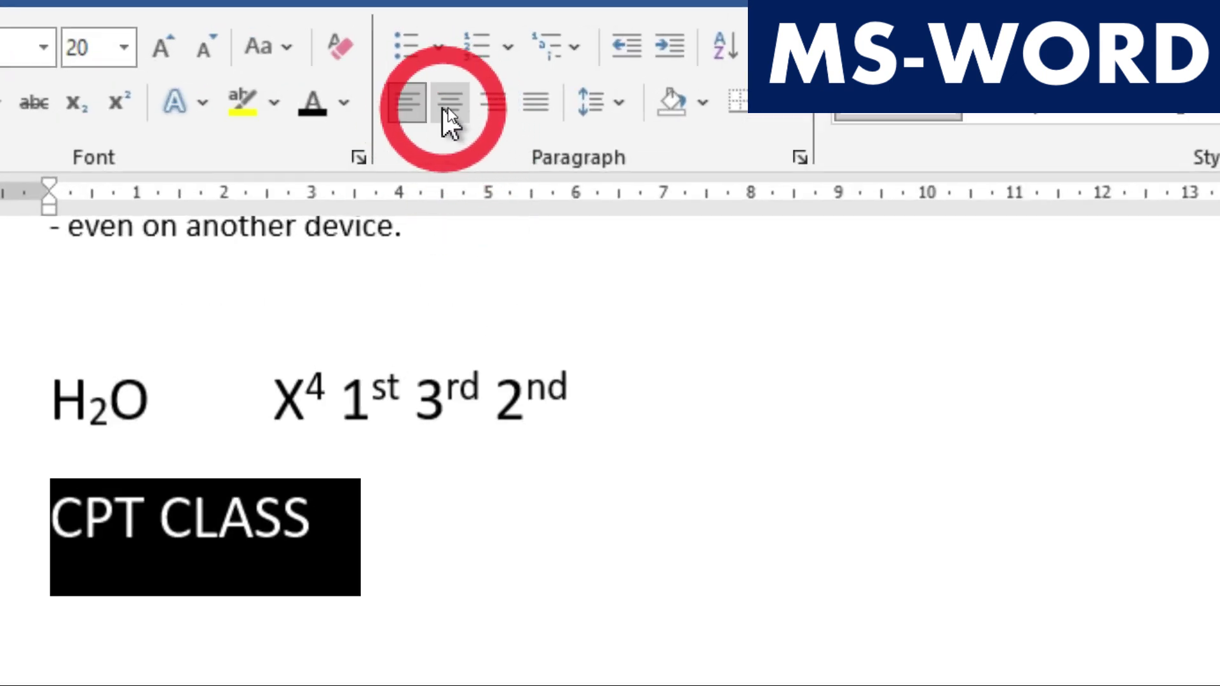
click(462, 109)
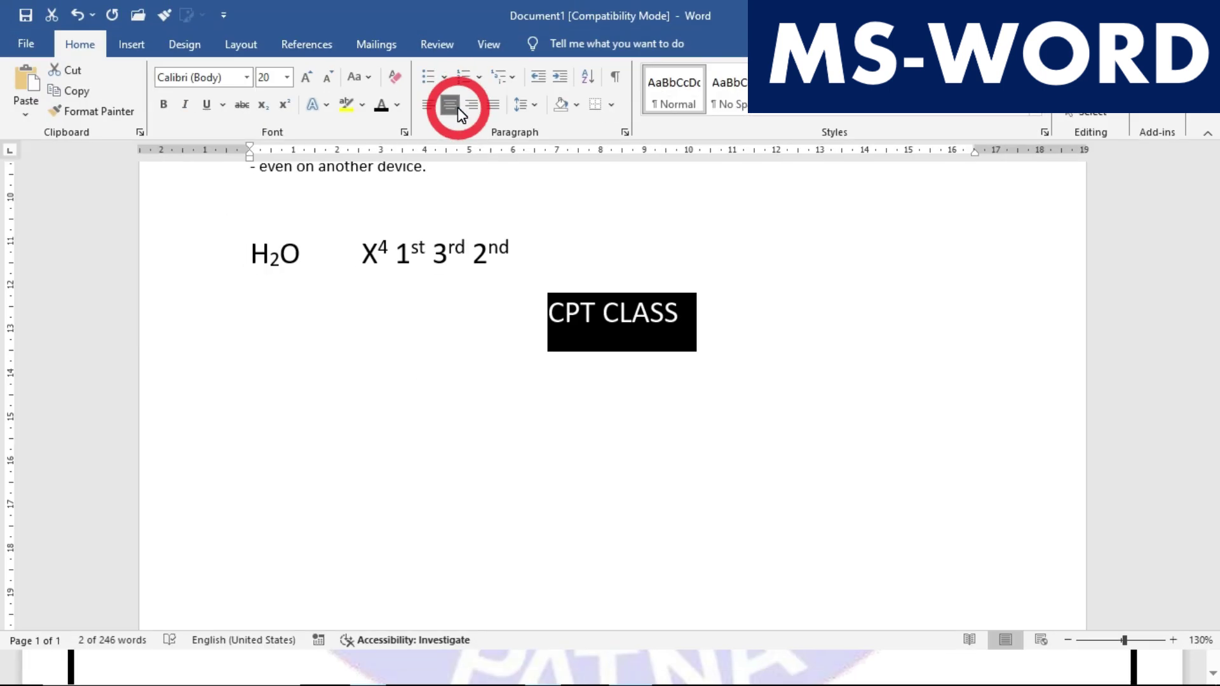
click(471, 111)
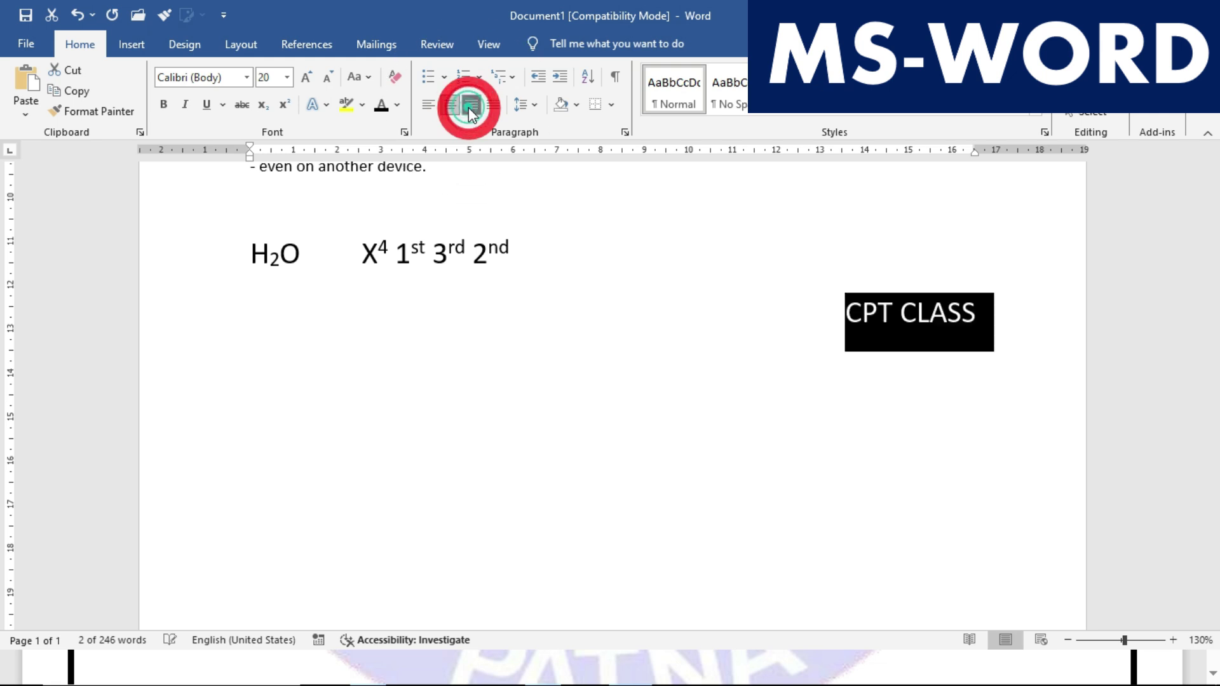
click(431, 107)
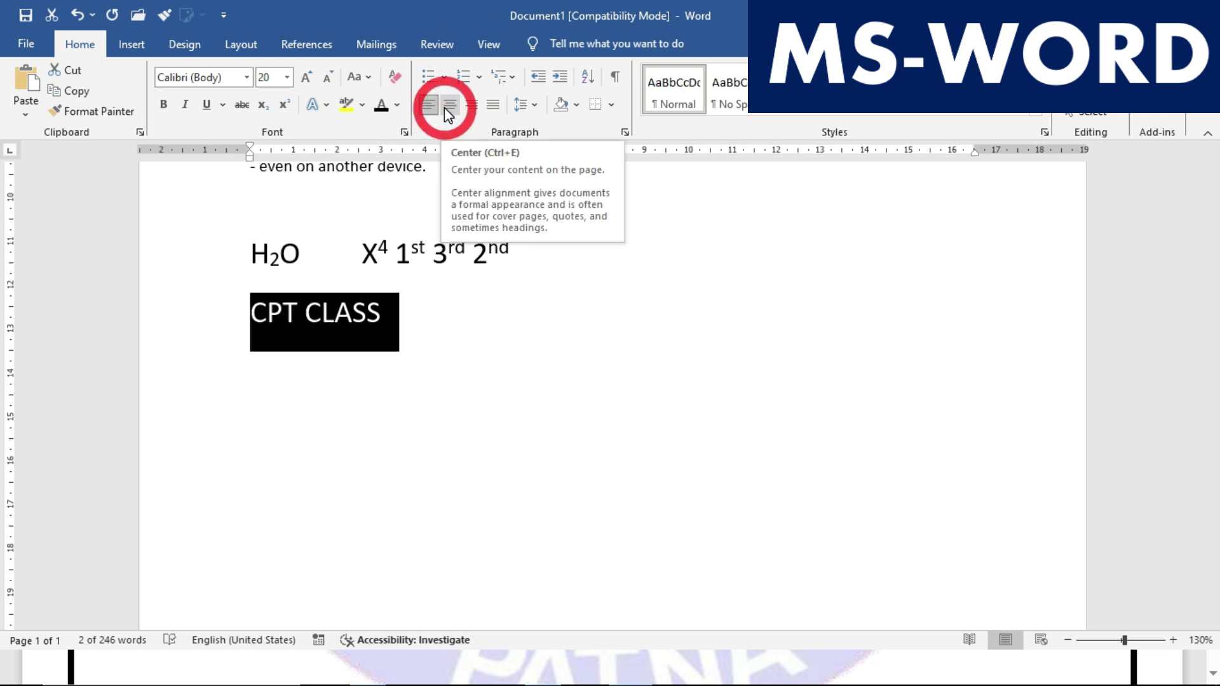
click(448, 106)
click(470, 107)
click(446, 108)
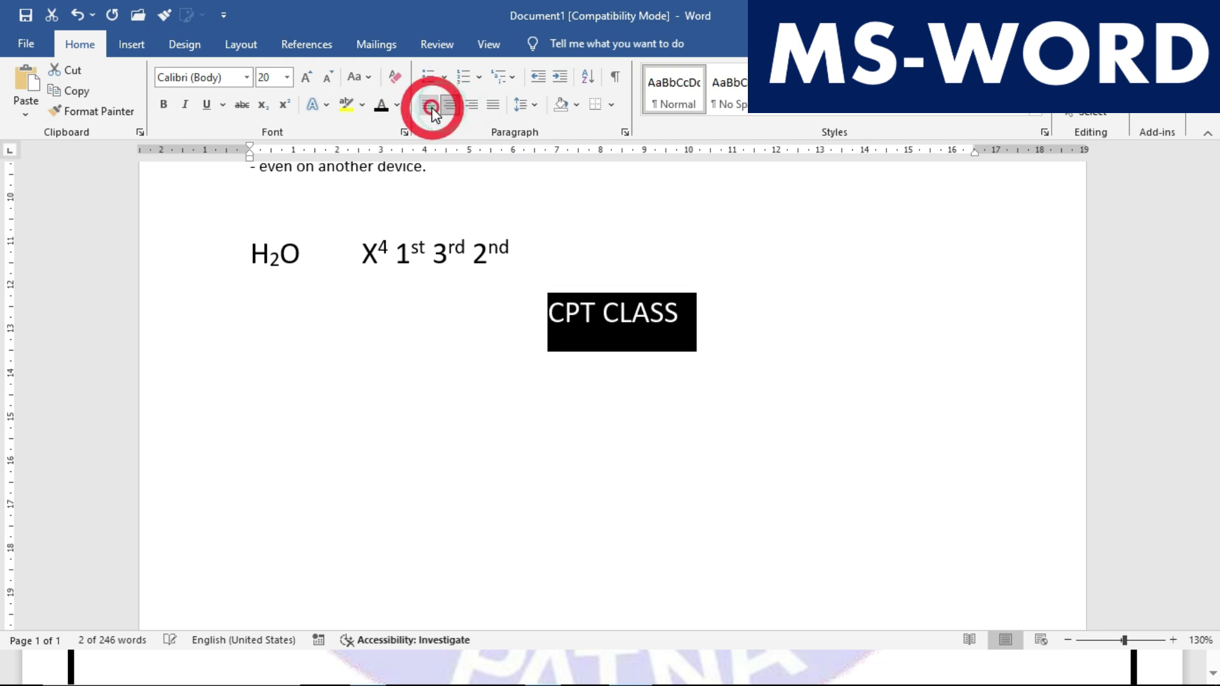
click(430, 107)
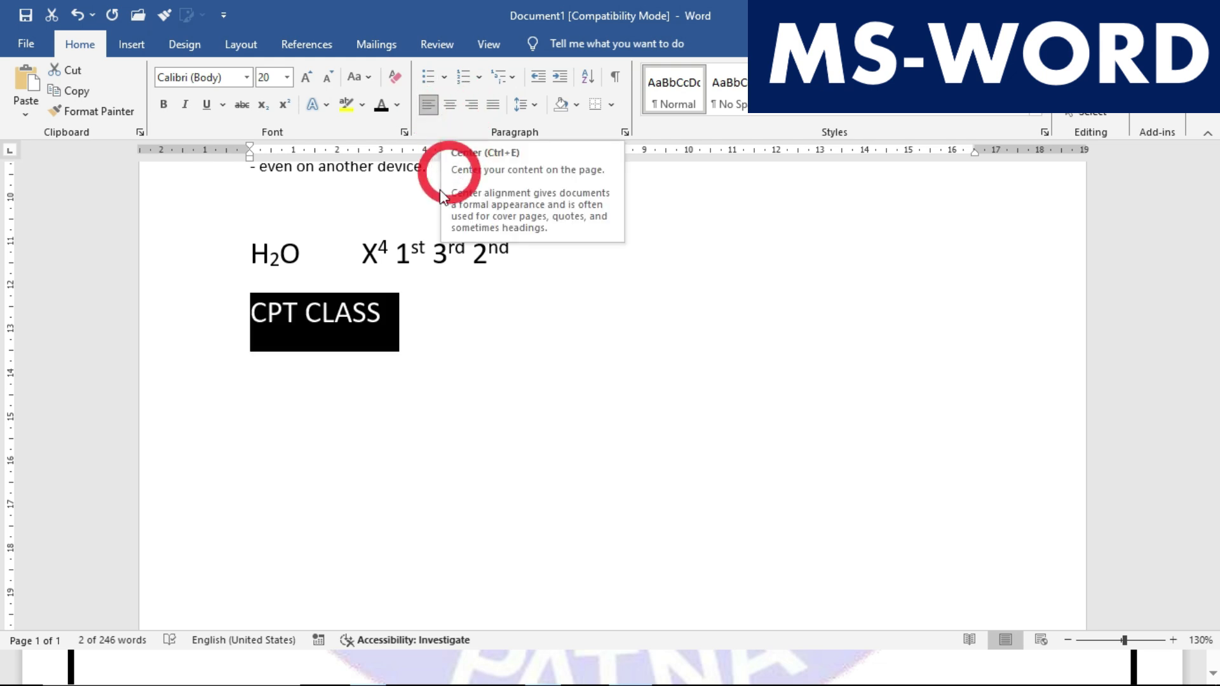
Select the five body paragraphs, right-align them, and finally justify them
scroll(403, 286, up, 8)
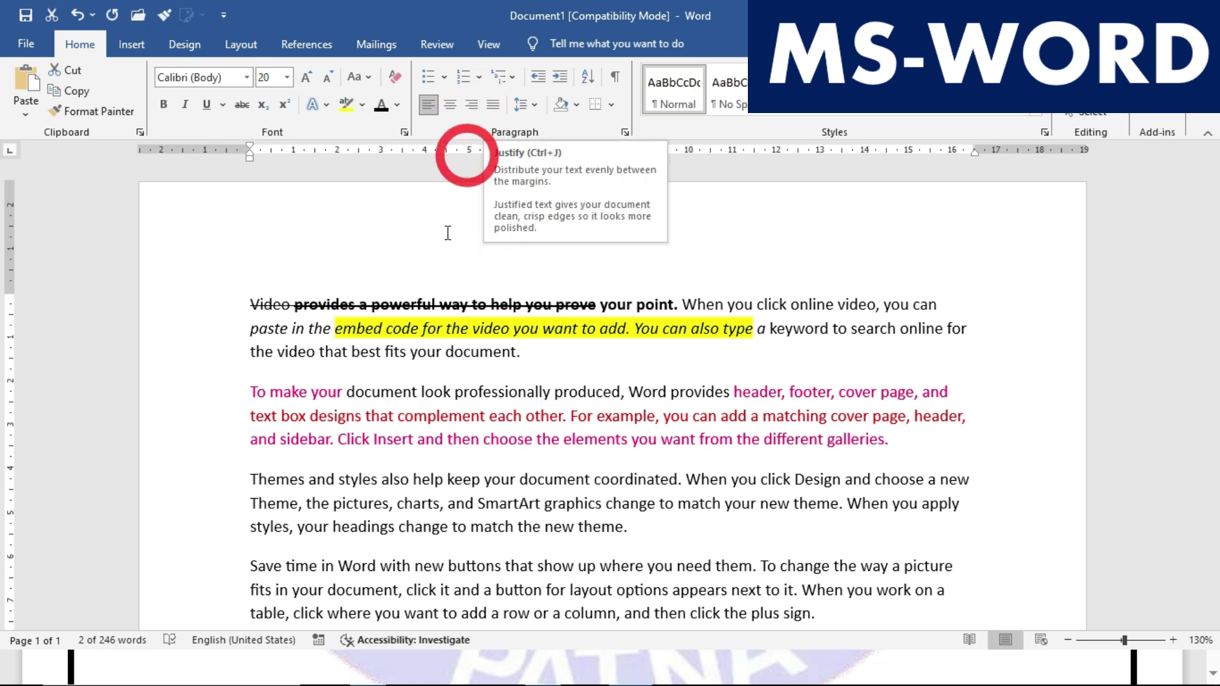
drag(1210, 273, 1211, 305)
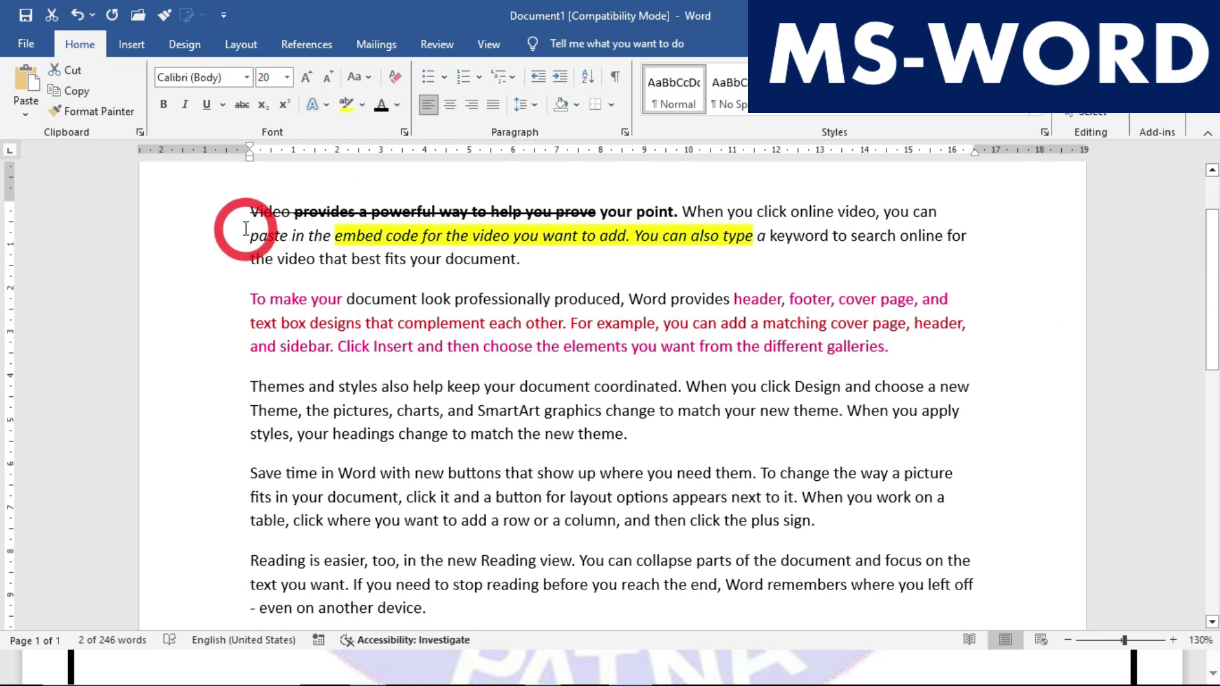
drag(249, 212, 499, 563)
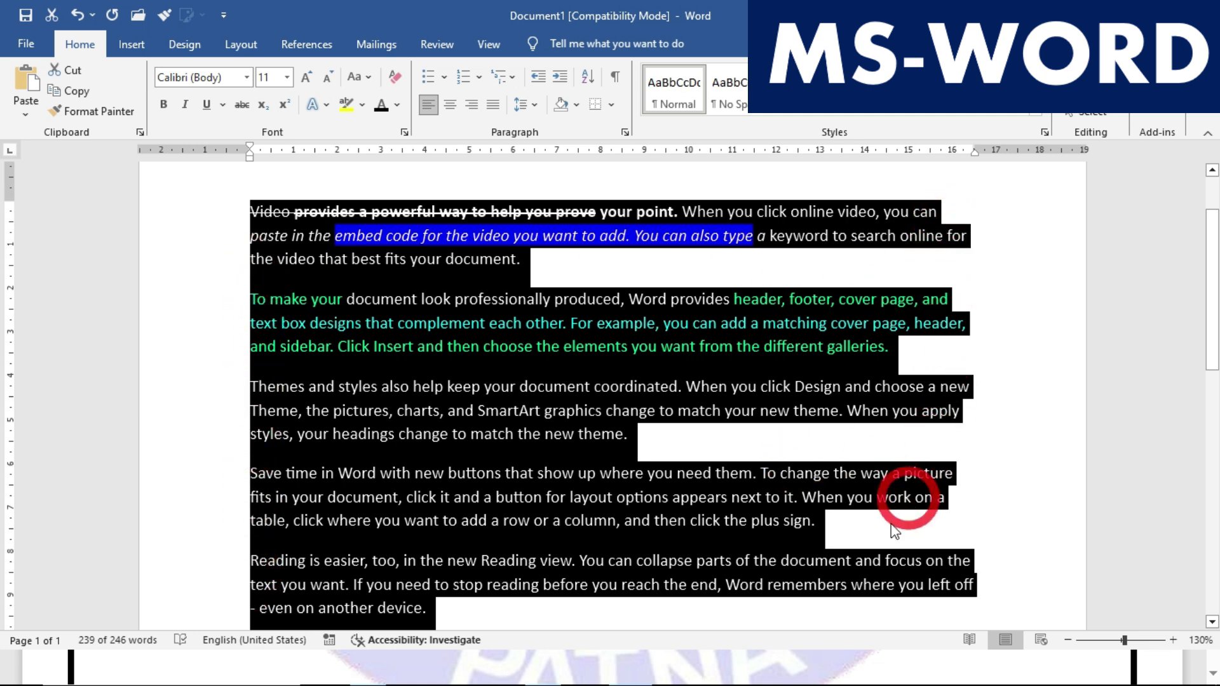
click(472, 105)
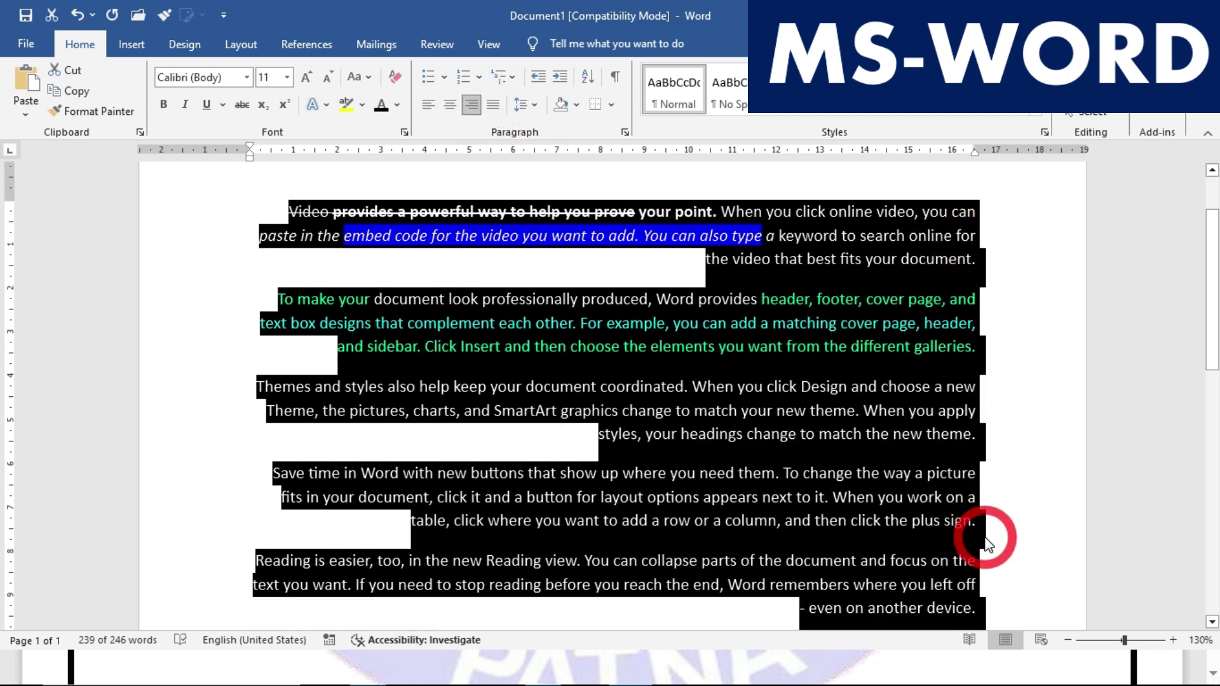
click(493, 105)
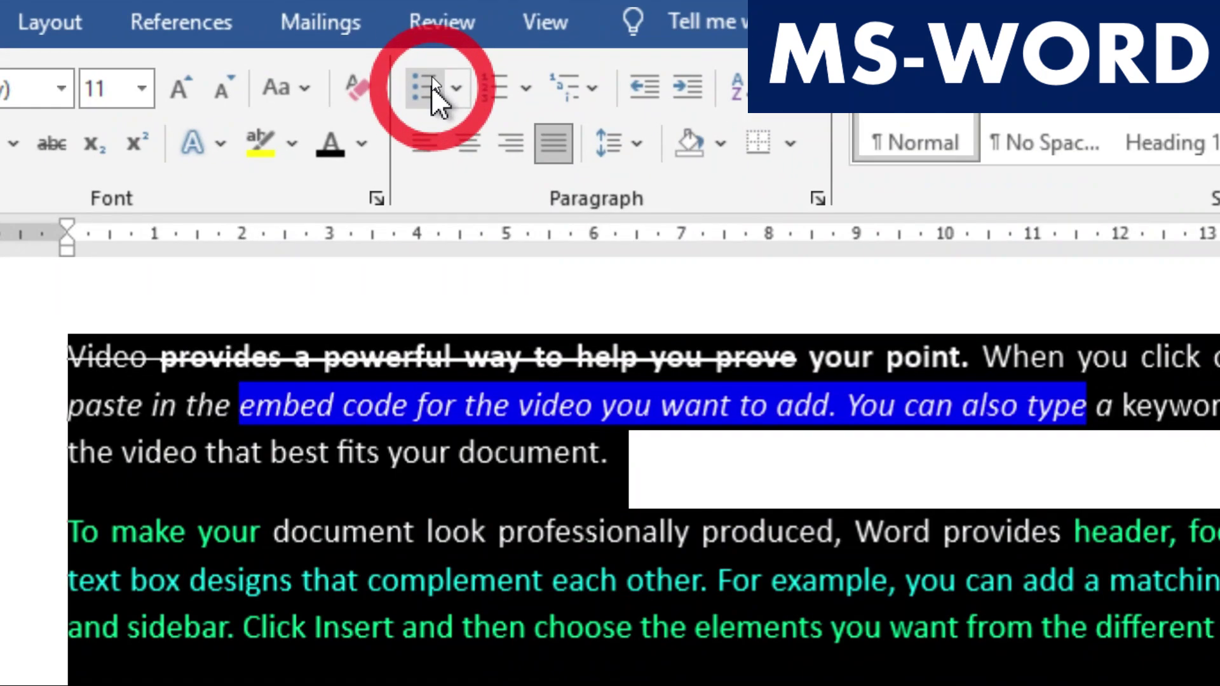
Look at the bullet and numbering libraries available for the selected paragraphs without applying a list style
click(445, 82)
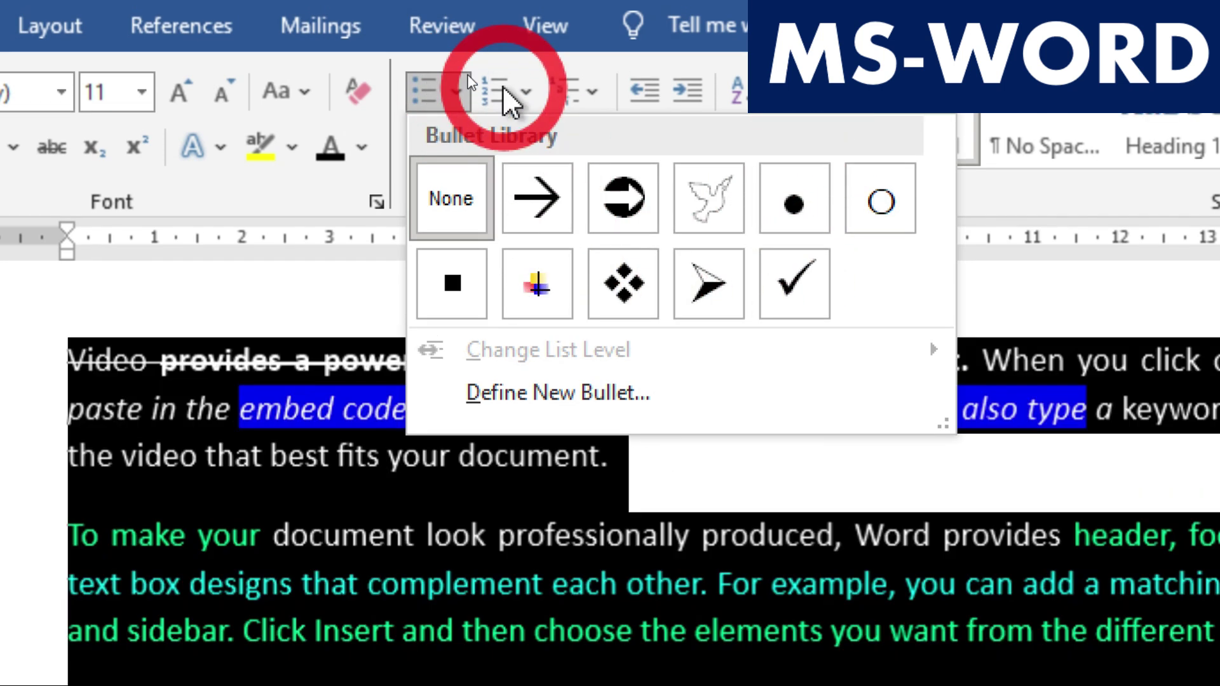
click(528, 87)
click(527, 89)
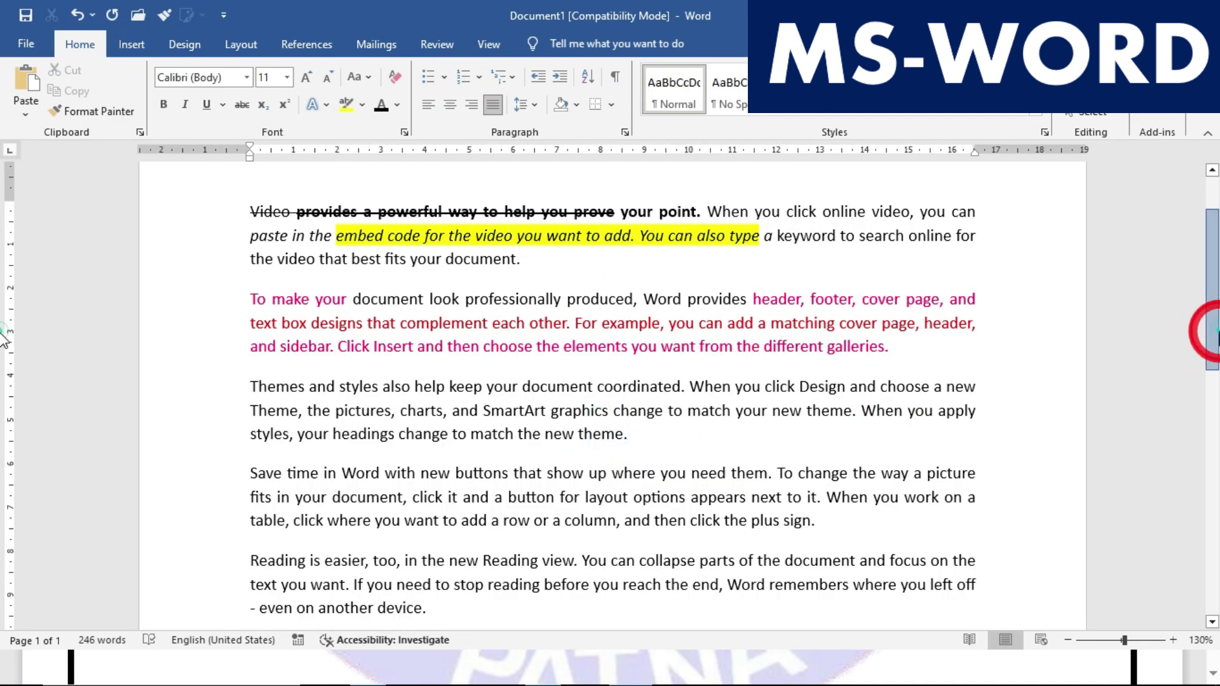
Start a square-bulleted list on a new line below "CPT CLASS"
drag(1213, 330, 1111, 470)
click(463, 425)
click(258, 375)
click(392, 361)
key(Return)
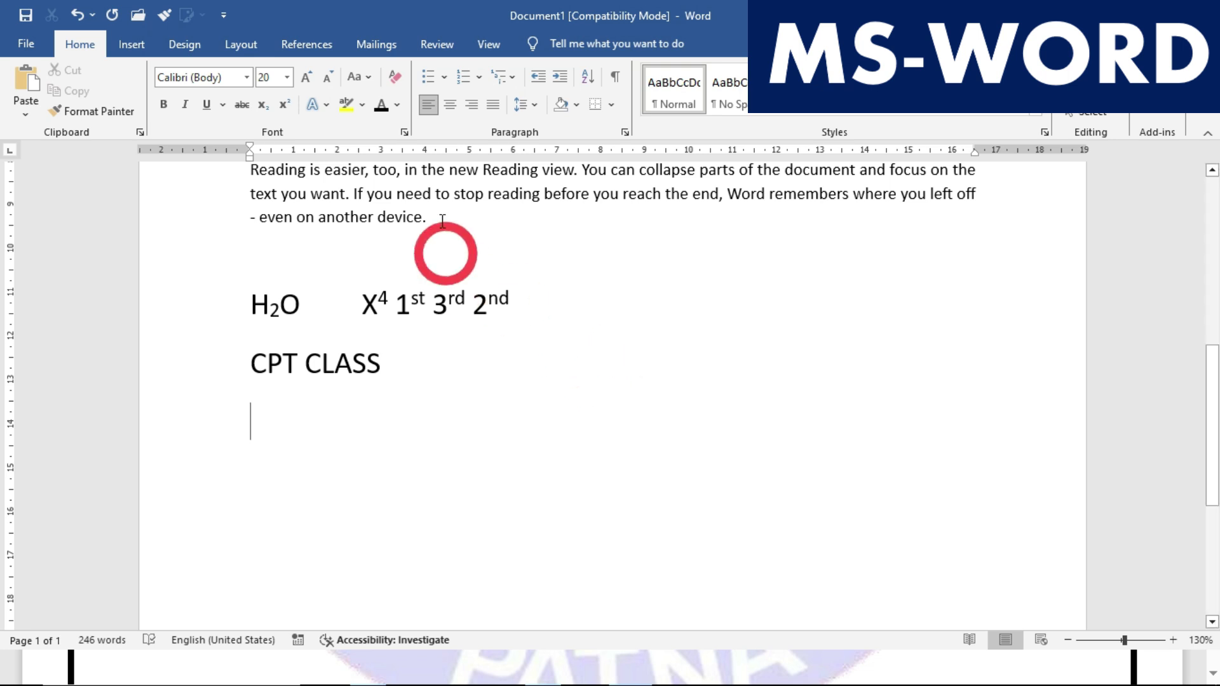
click(443, 80)
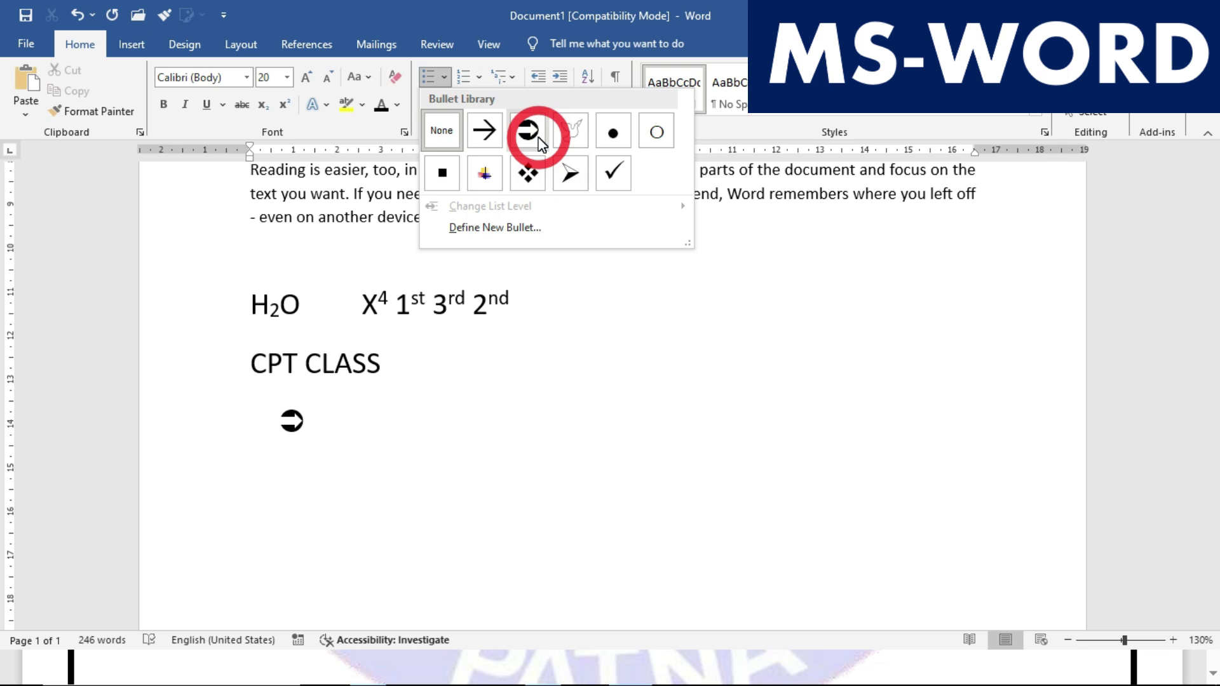
click(442, 172)
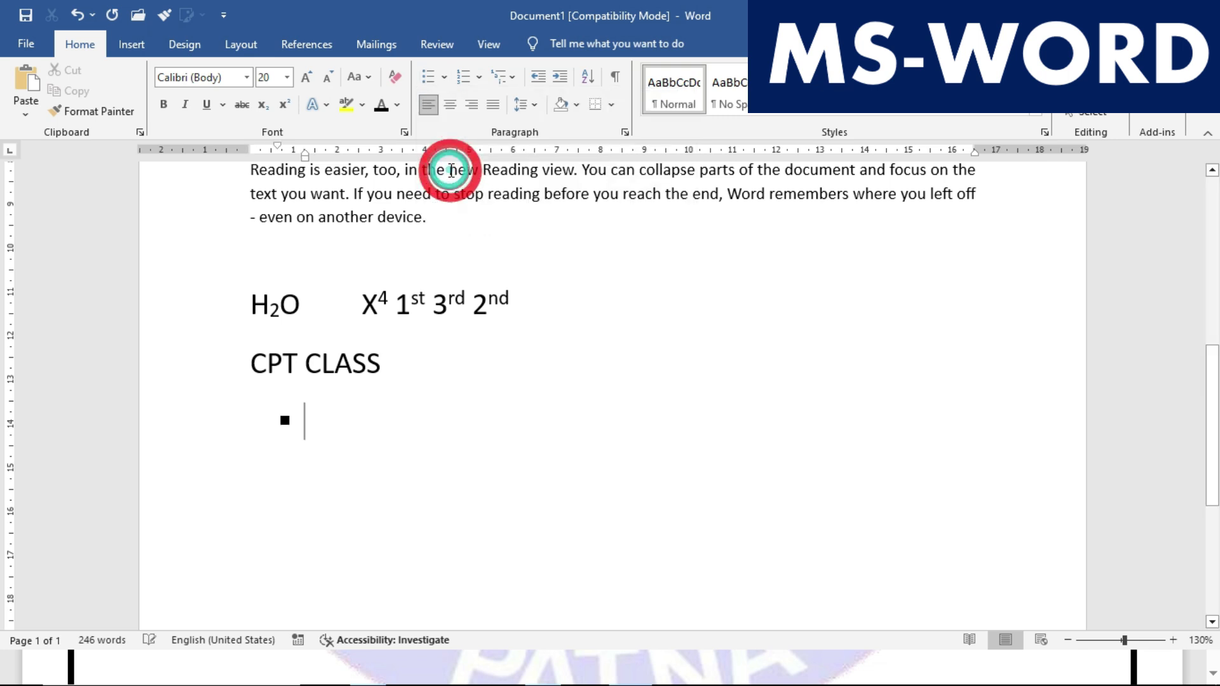
Enter the list items WORD, EXCEL, POWERPOINT and INTERNET, each as its own bullet
text(WORD)
key(Return)
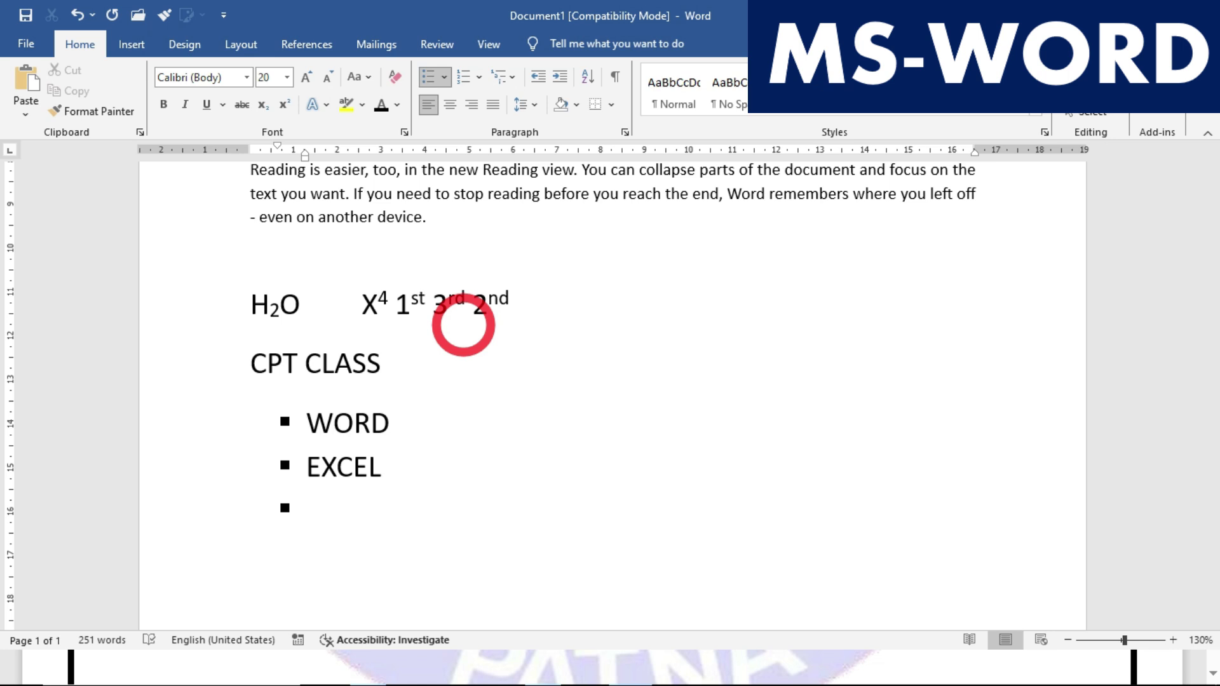
text(POWERPOINT)
key(Return)
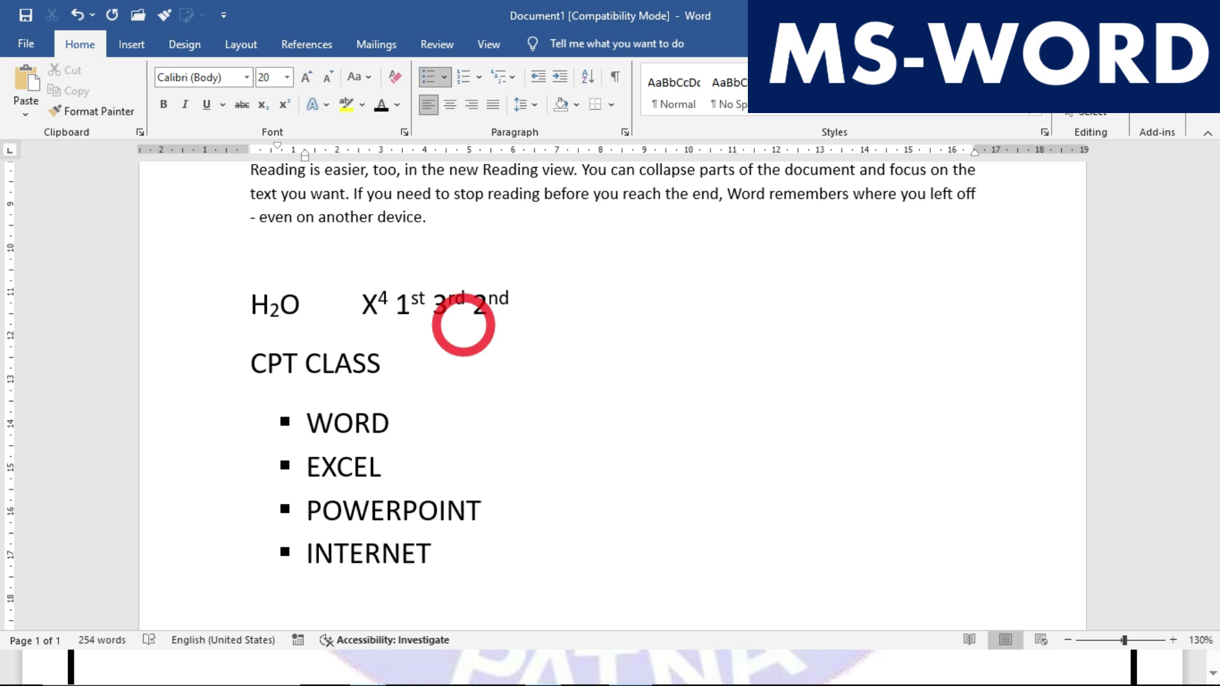
Change the bullets of the four list items to the four-diamond style and look at the numbering library
drag(311, 422, 448, 545)
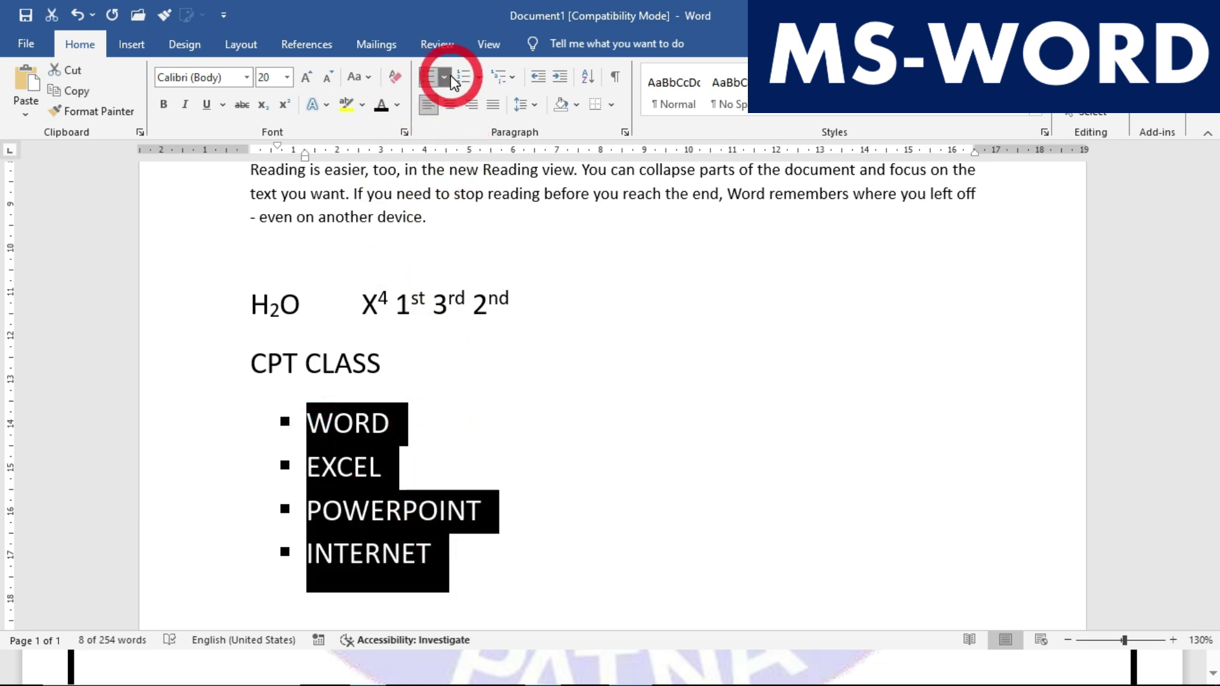
click(451, 79)
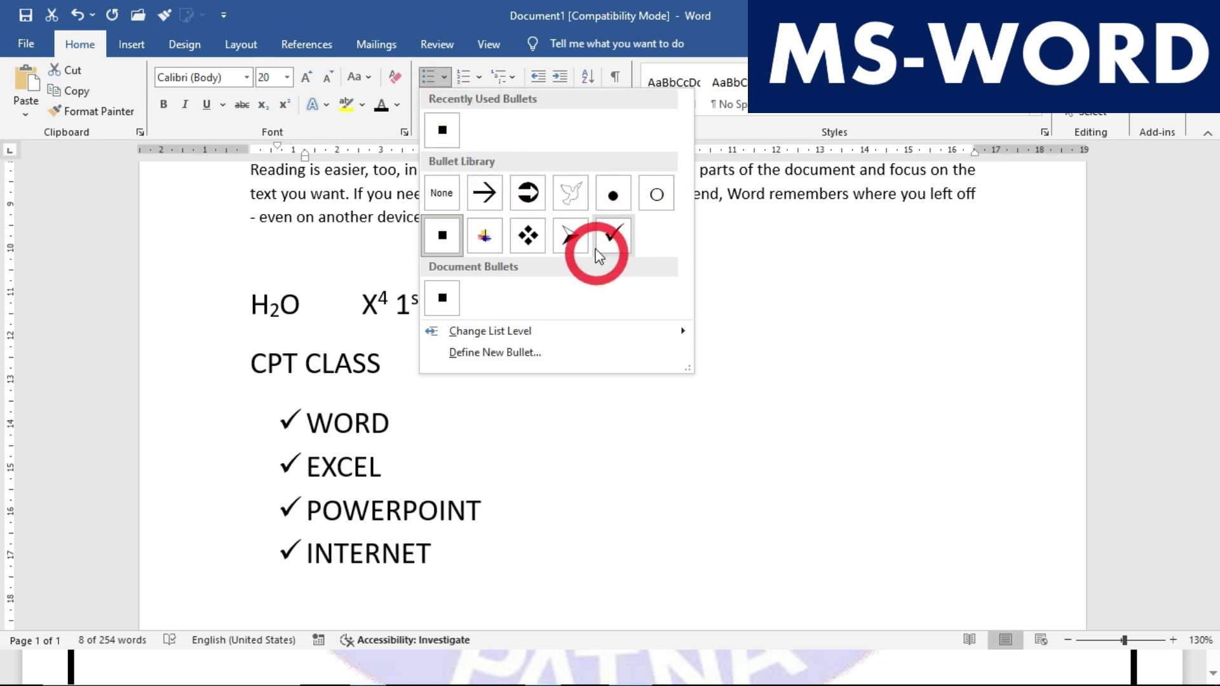
click(548, 242)
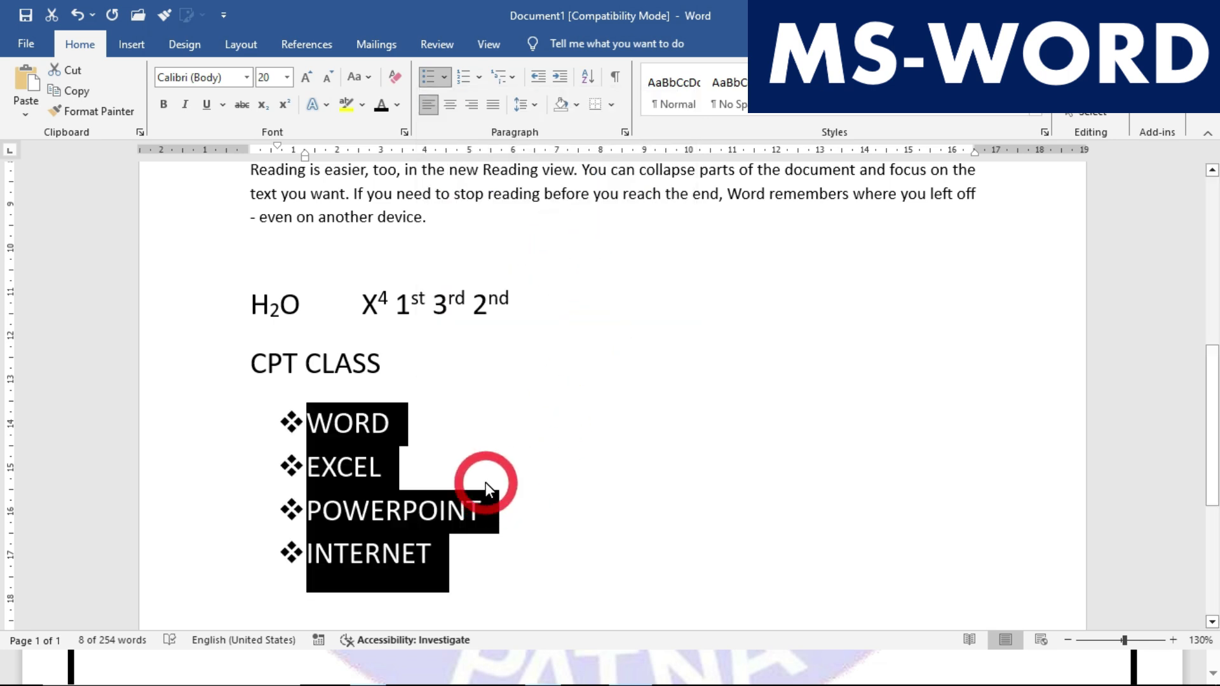
click(480, 78)
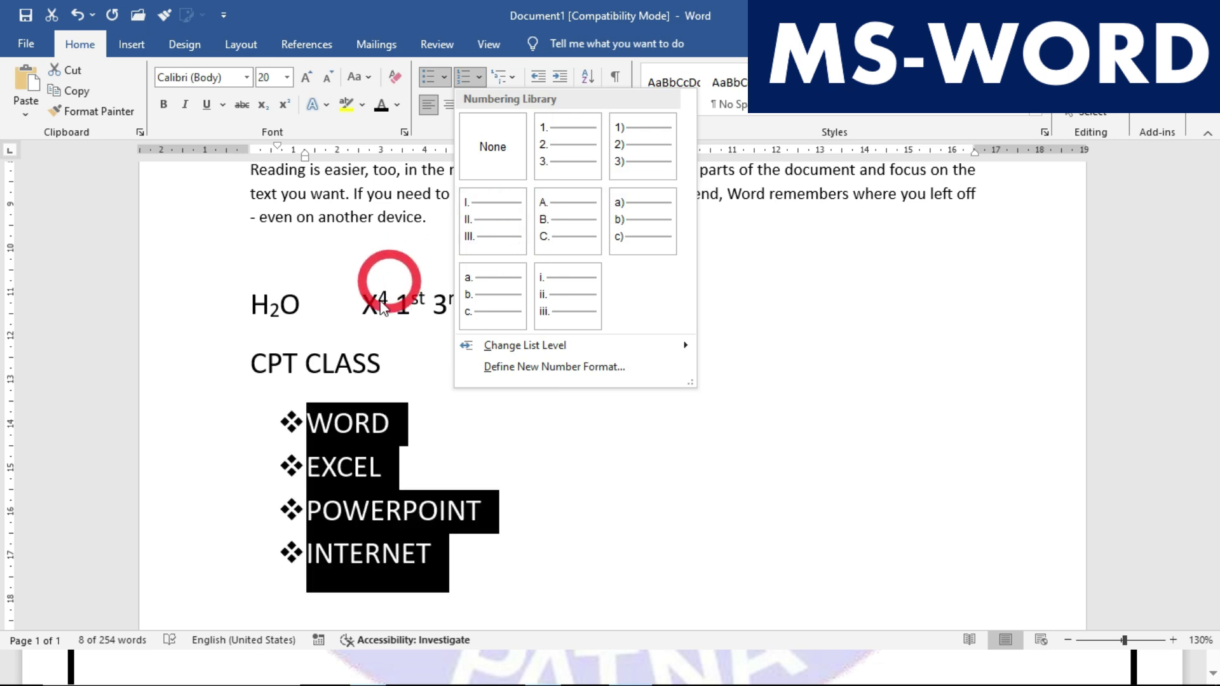
click(389, 457)
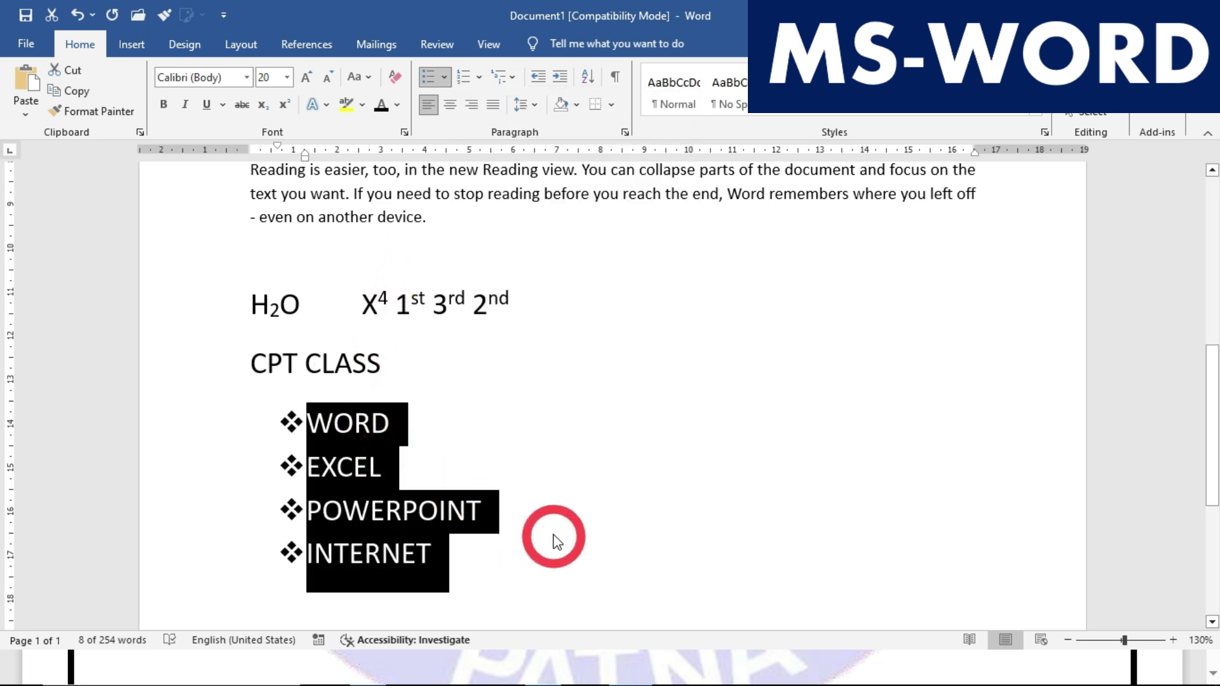
Switch to the PDF practice paper and read the COVIED-19 GUIDELINES task and its formatting instructions in Practice Set 05
key(alt+Tab)
scroll(620, 318, down, 12)
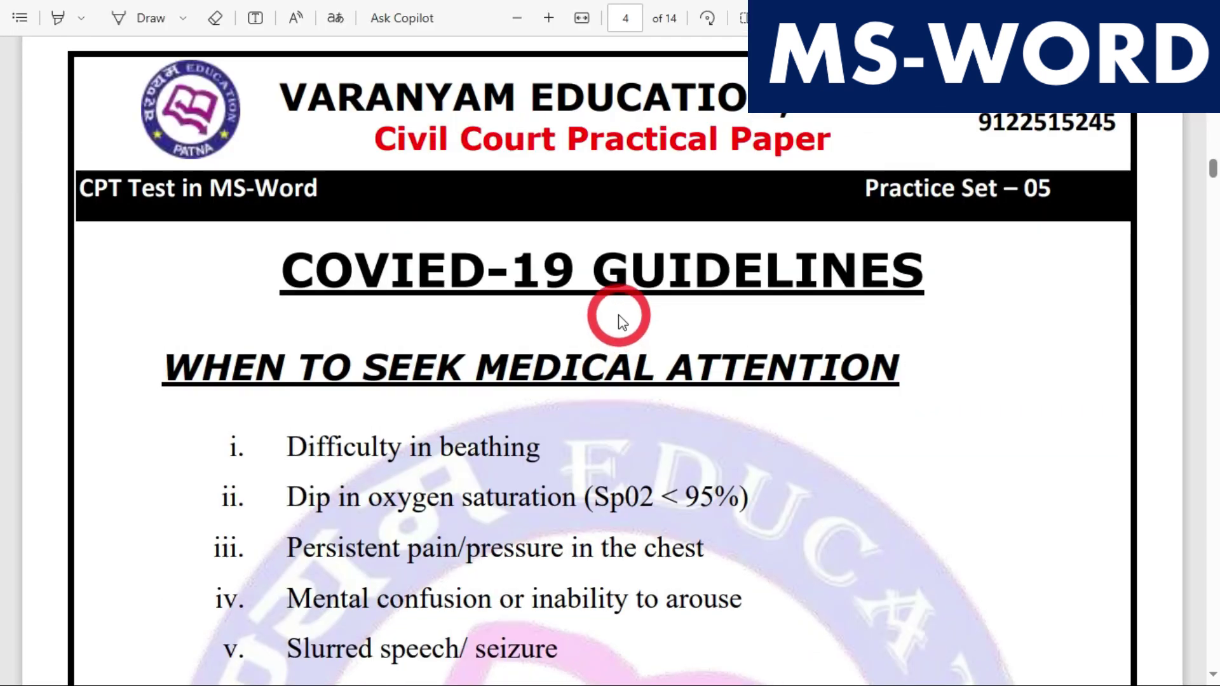
scroll(622, 321, down, 15)
scroll(543, 318, down, 8)
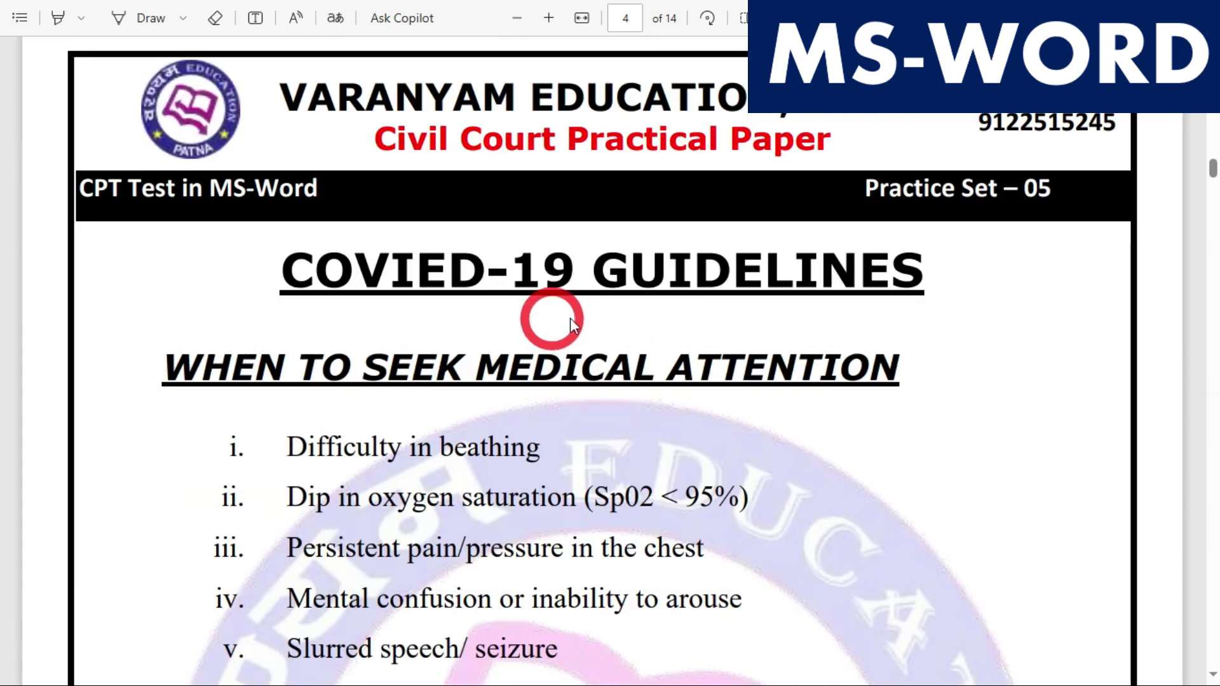
scroll(794, 489, down, 2)
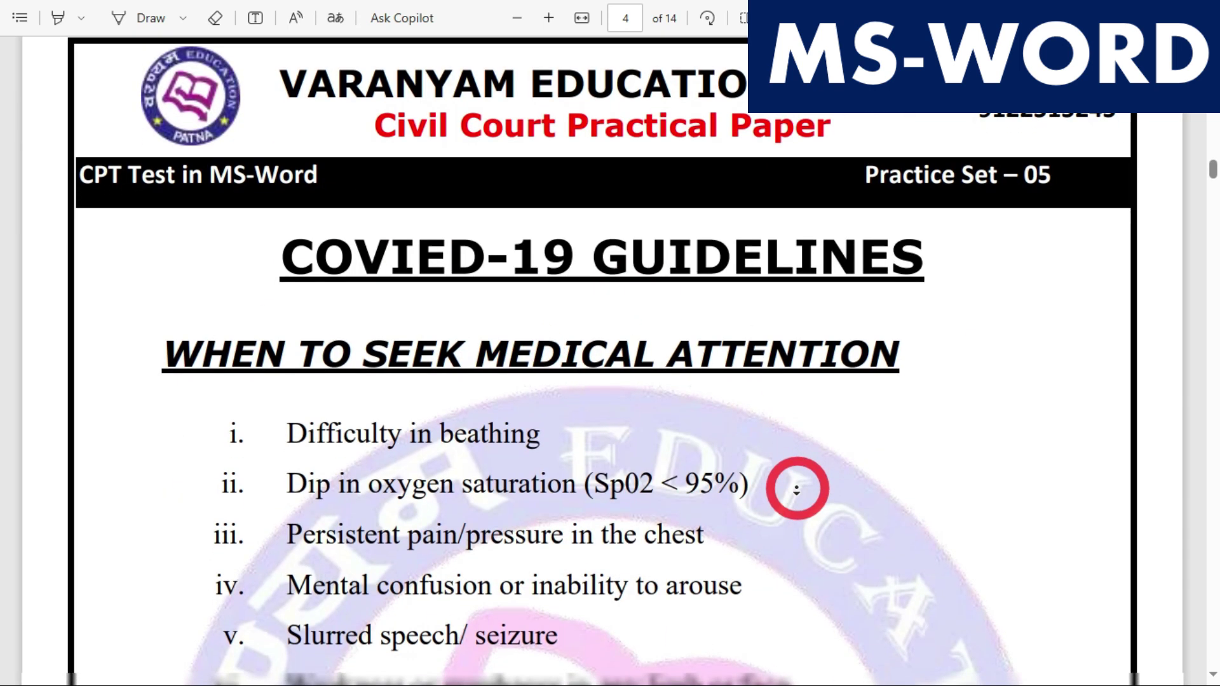
drag(267, 185, 907, 193)
drag(166, 281, 902, 282)
click(663, 446)
scroll(699, 464, down, 4)
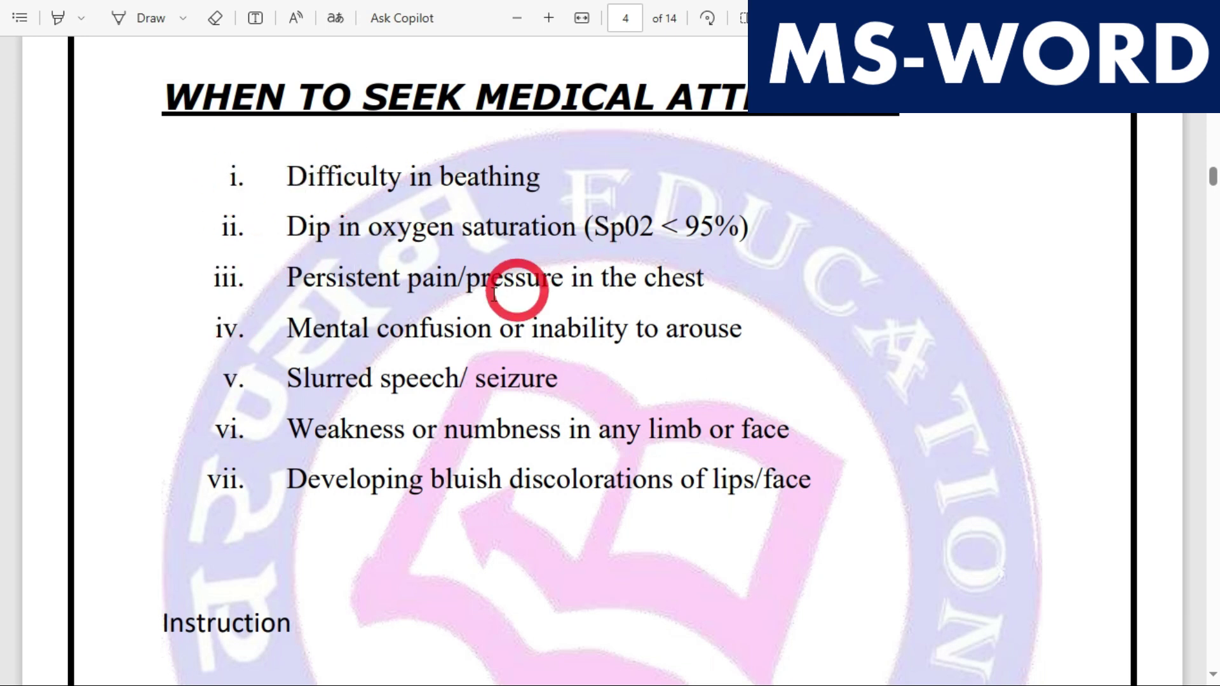
scroll(458, 455, down, 20)
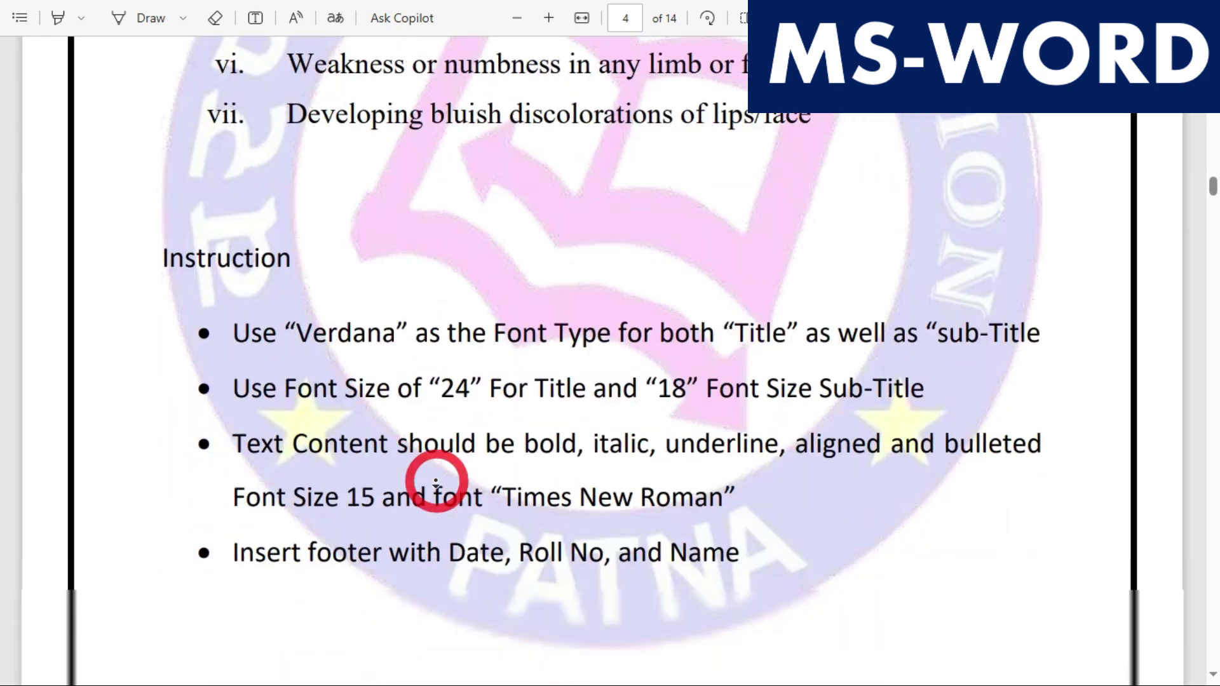
Skim the tasks and instructions of the following practice sets up to Practice Set 10, and switch back to Word
scroll(438, 484, down, 3)
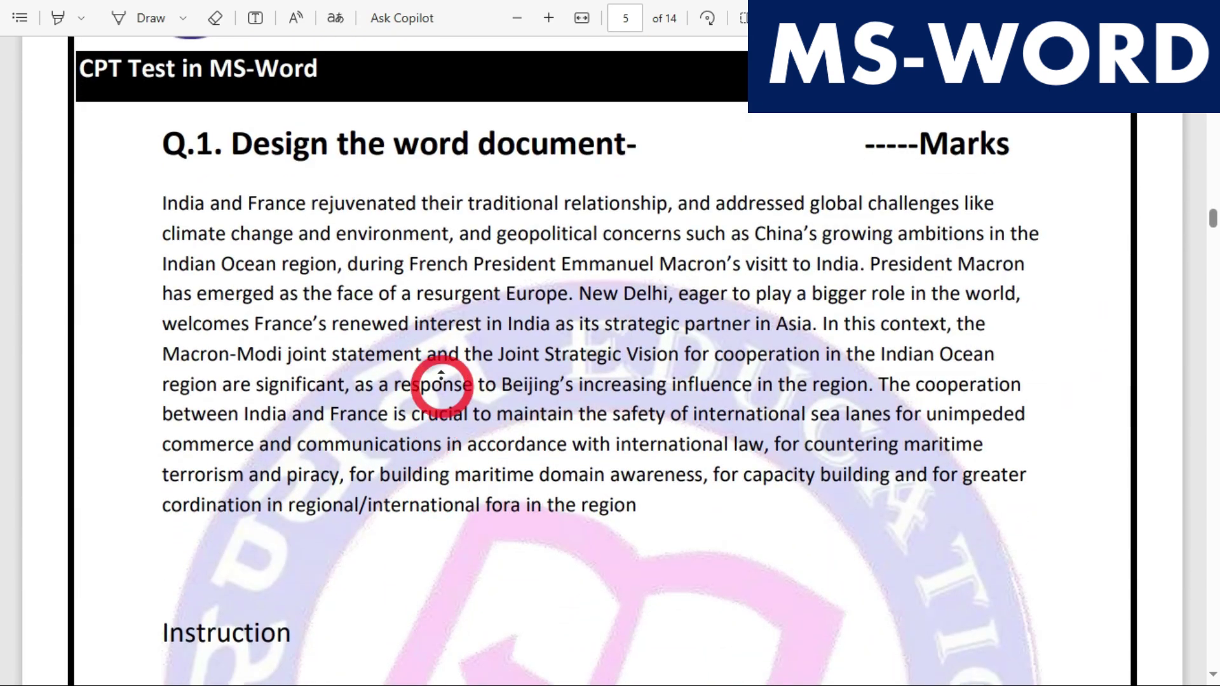
scroll(436, 373, up, 3)
scroll(450, 381, down, 20)
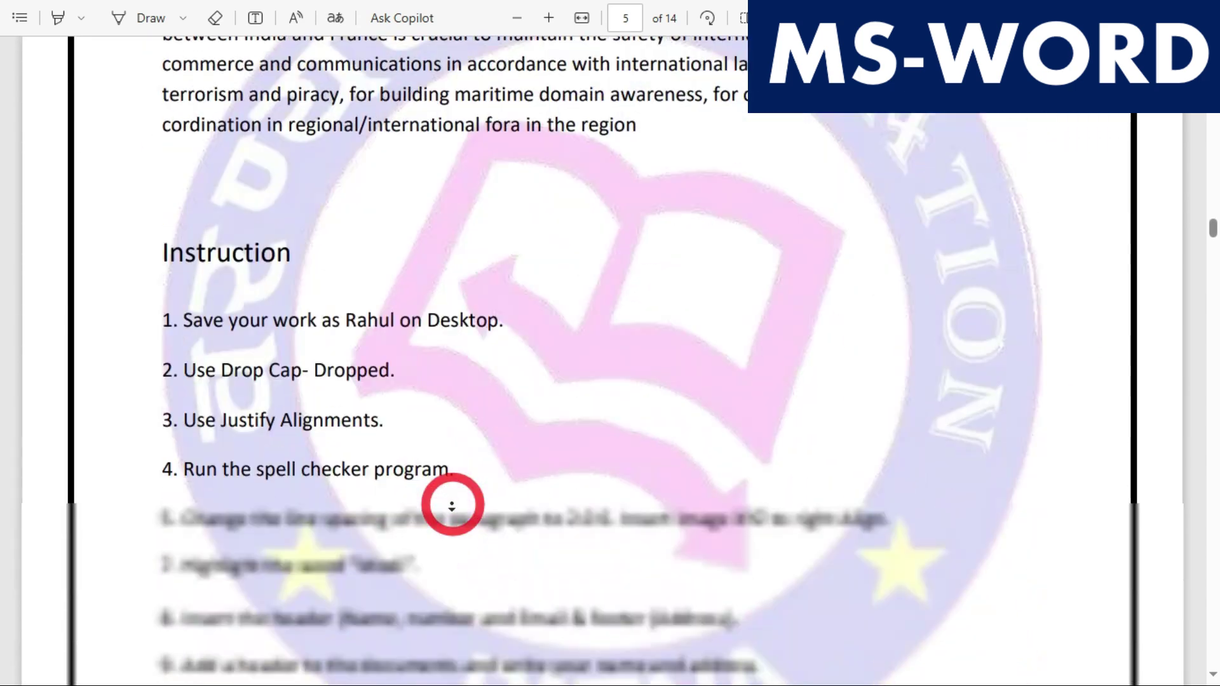
scroll(360, 463, down, 15)
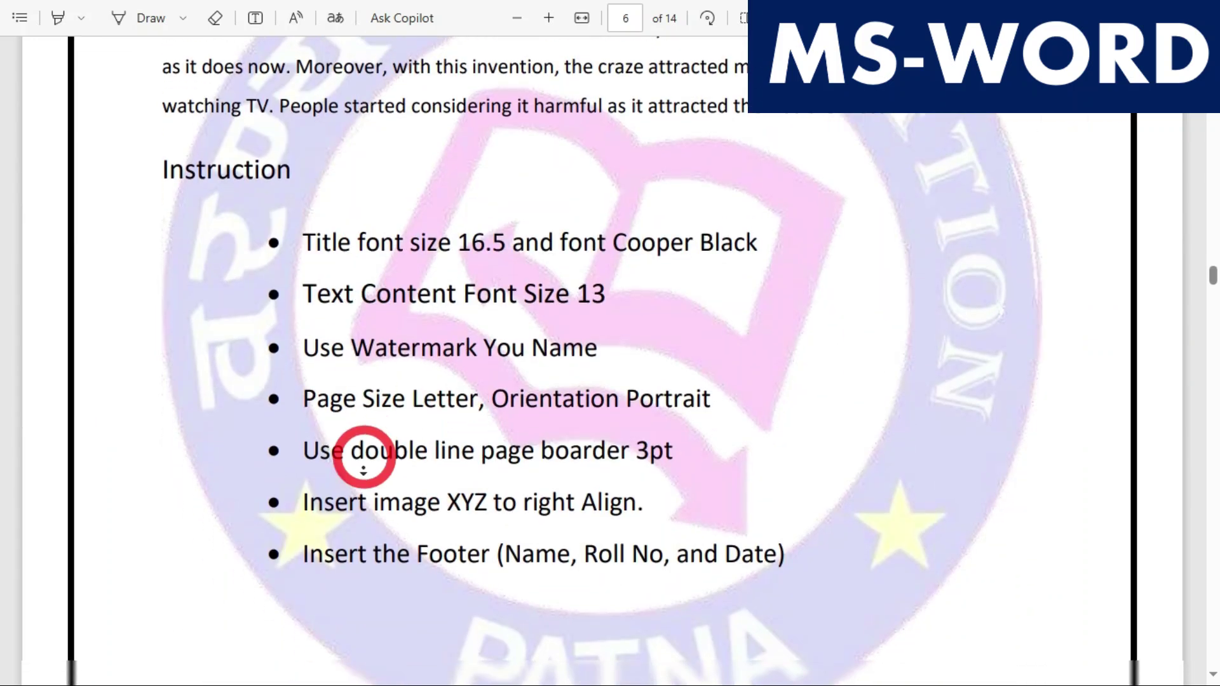
scroll(385, 443, down, 15)
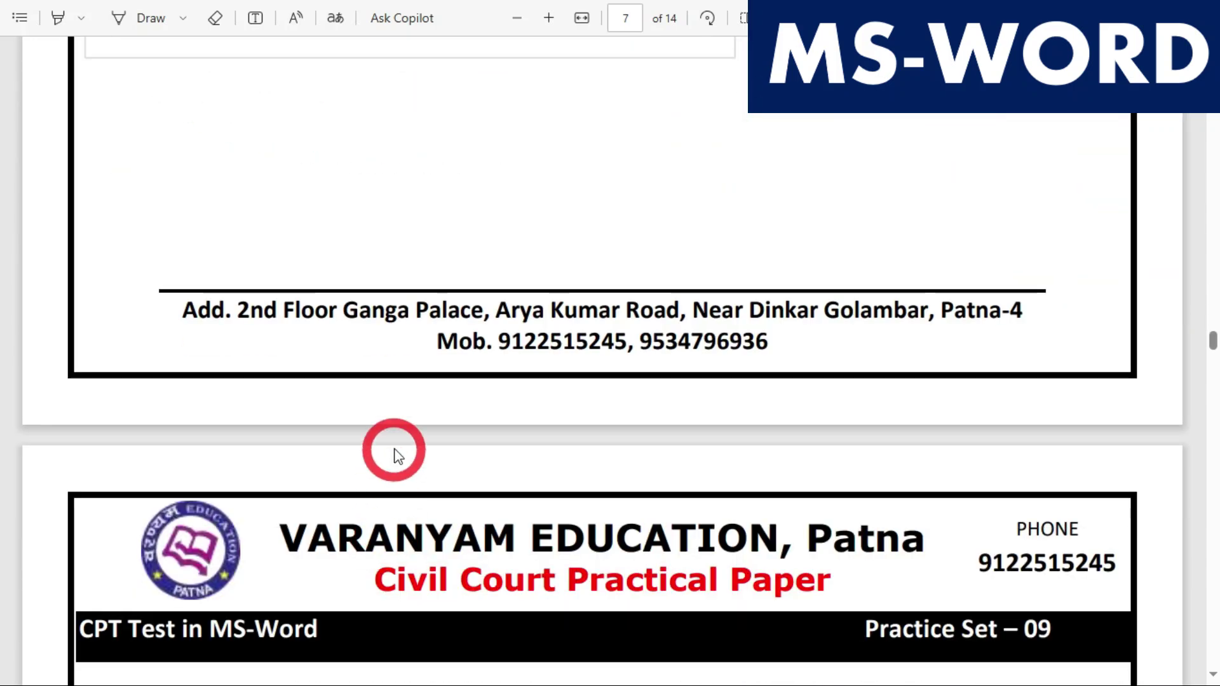
scroll(419, 495, down, 15)
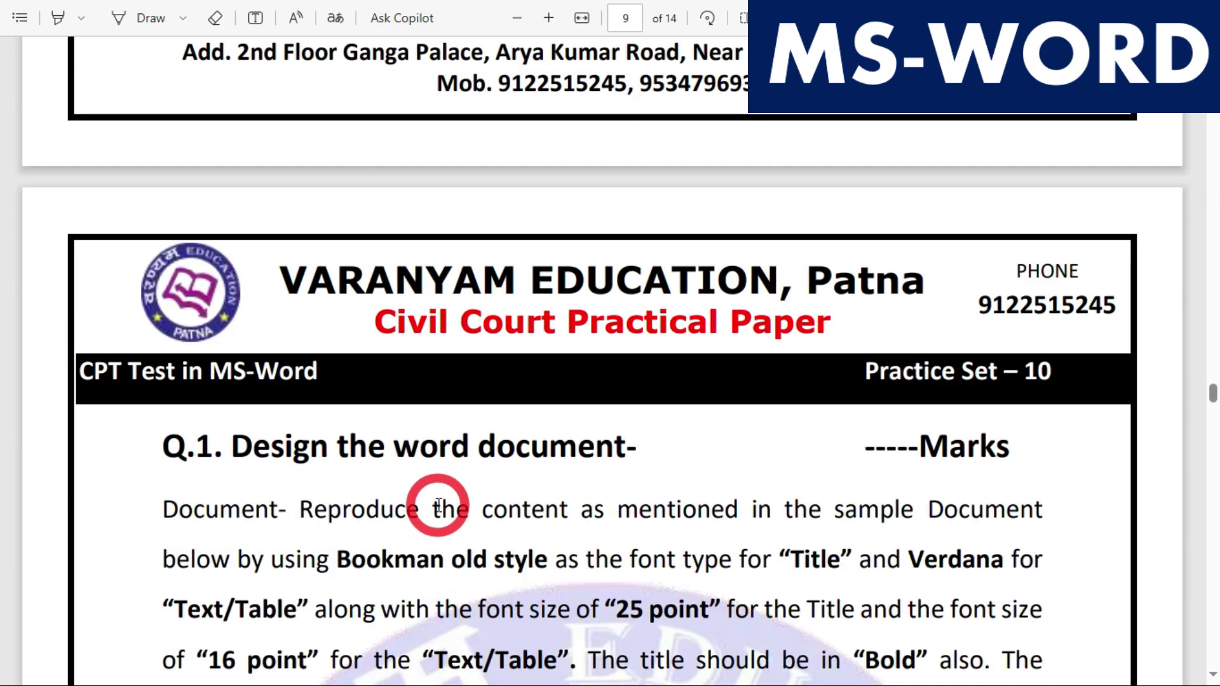
key(alt+Tab)
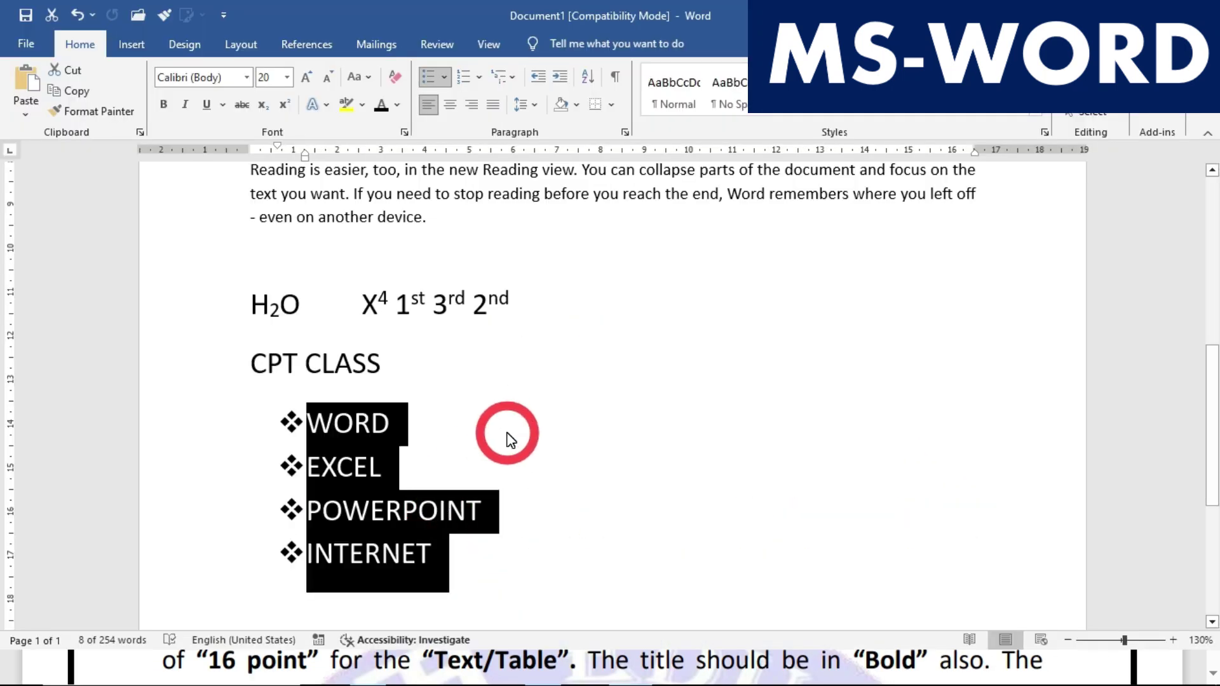
Examine the line and paragraph spacing options for the second body paragraph
scroll(511, 440, up, 8)
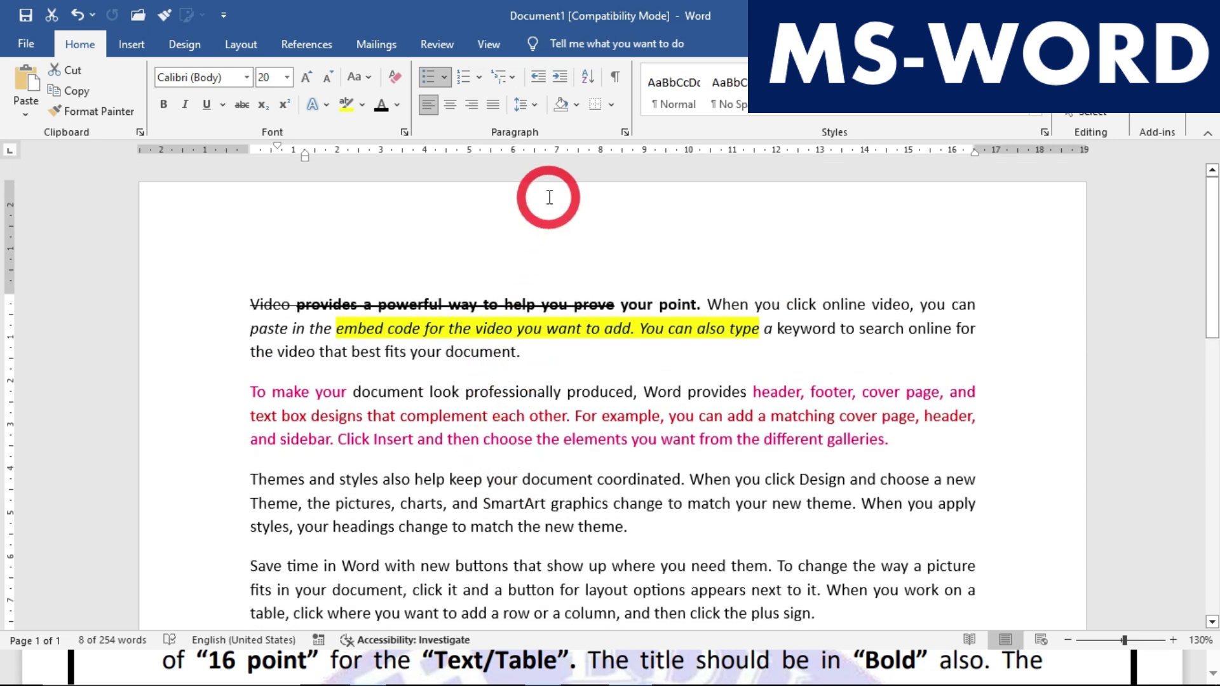
click(526, 417)
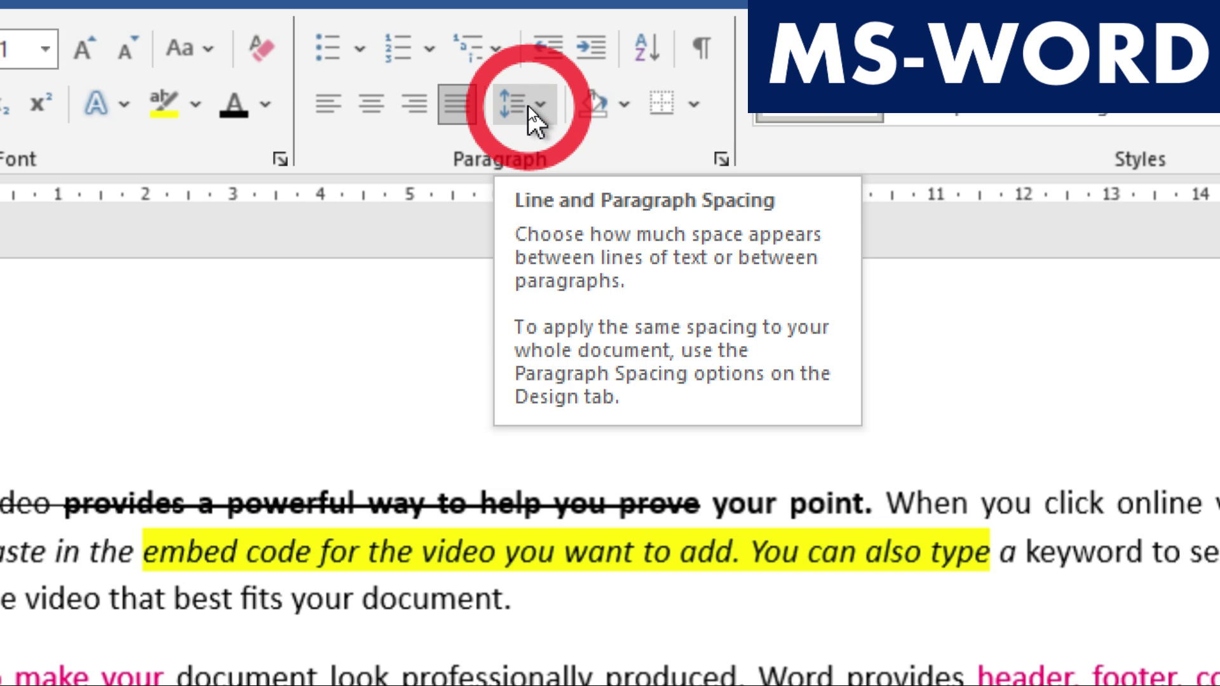
click(532, 118)
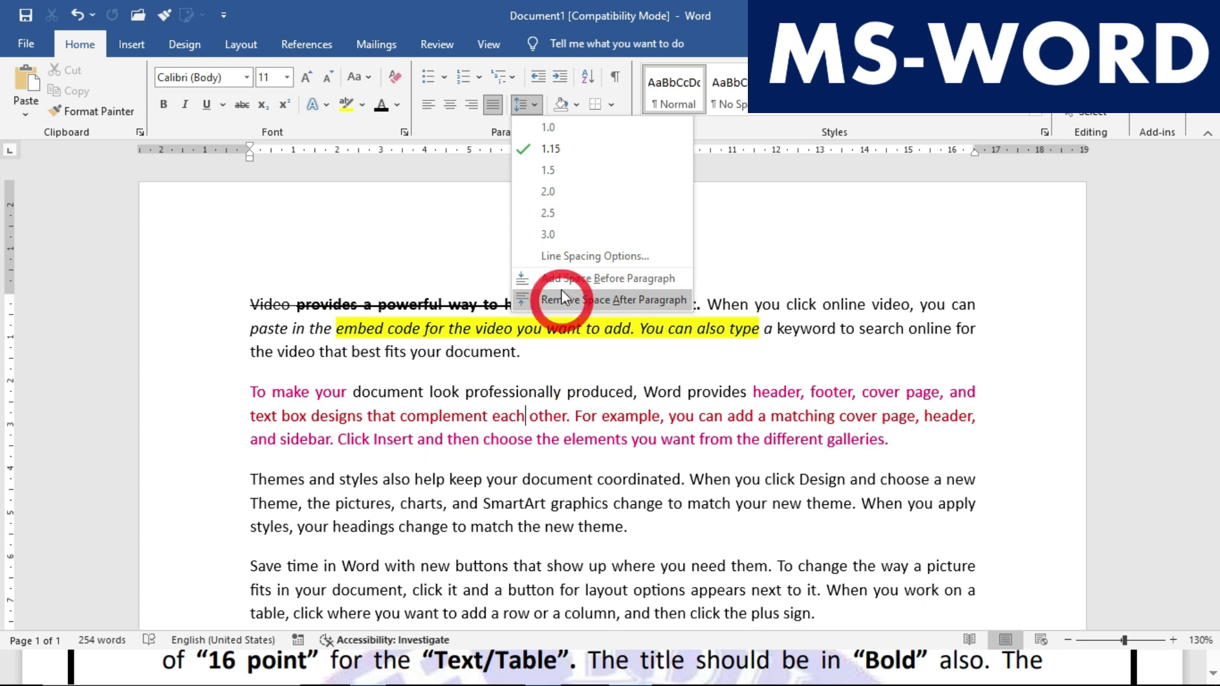
click(455, 415)
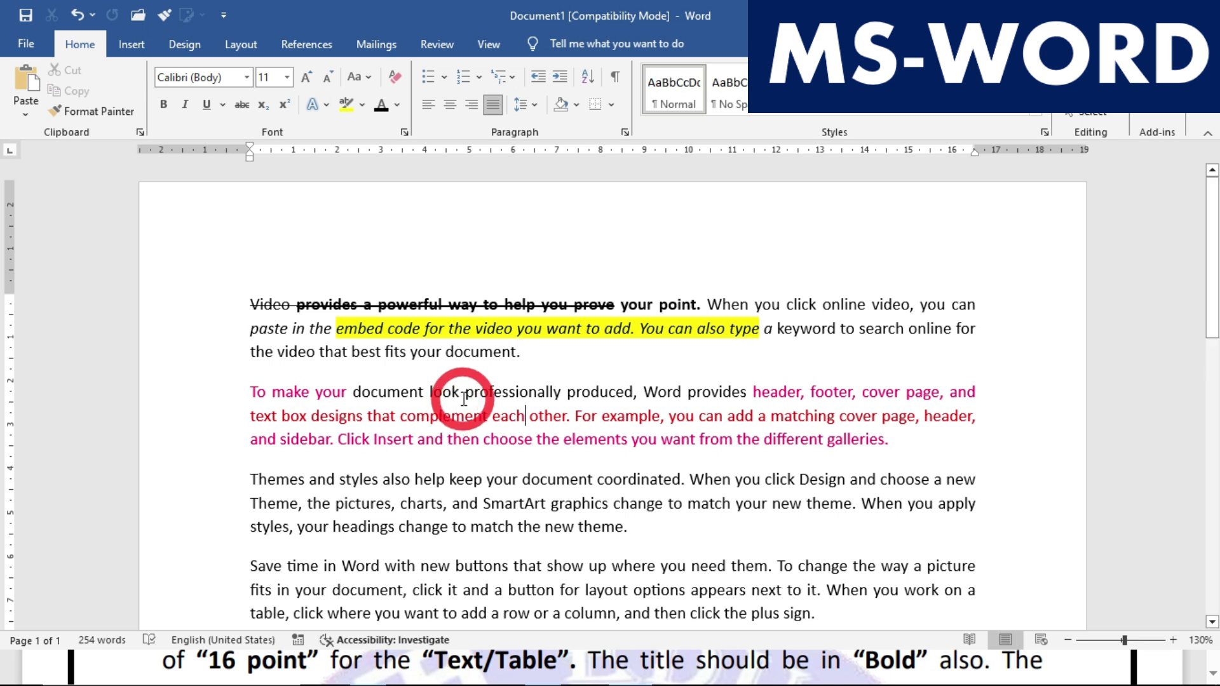
Select most of the second body paragraph, preview wider line spacings such as 2.5, and set the spacing to 1.15
scroll(464, 399, up, 4)
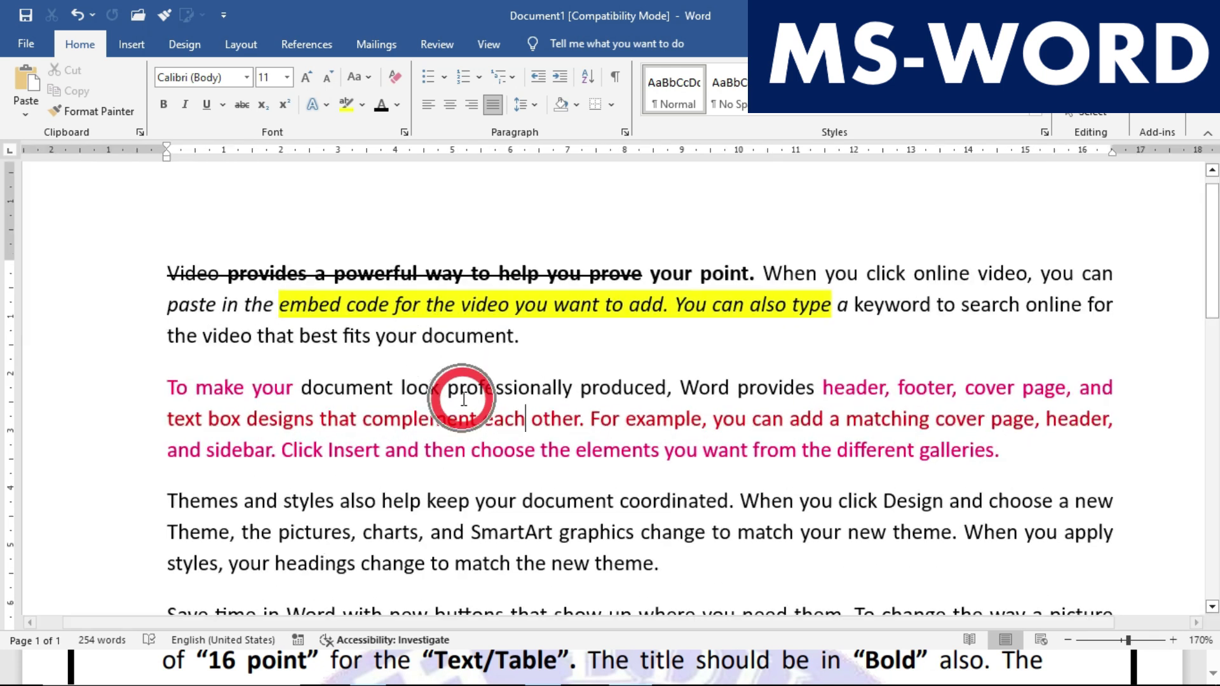
drag(327, 388, 459, 439)
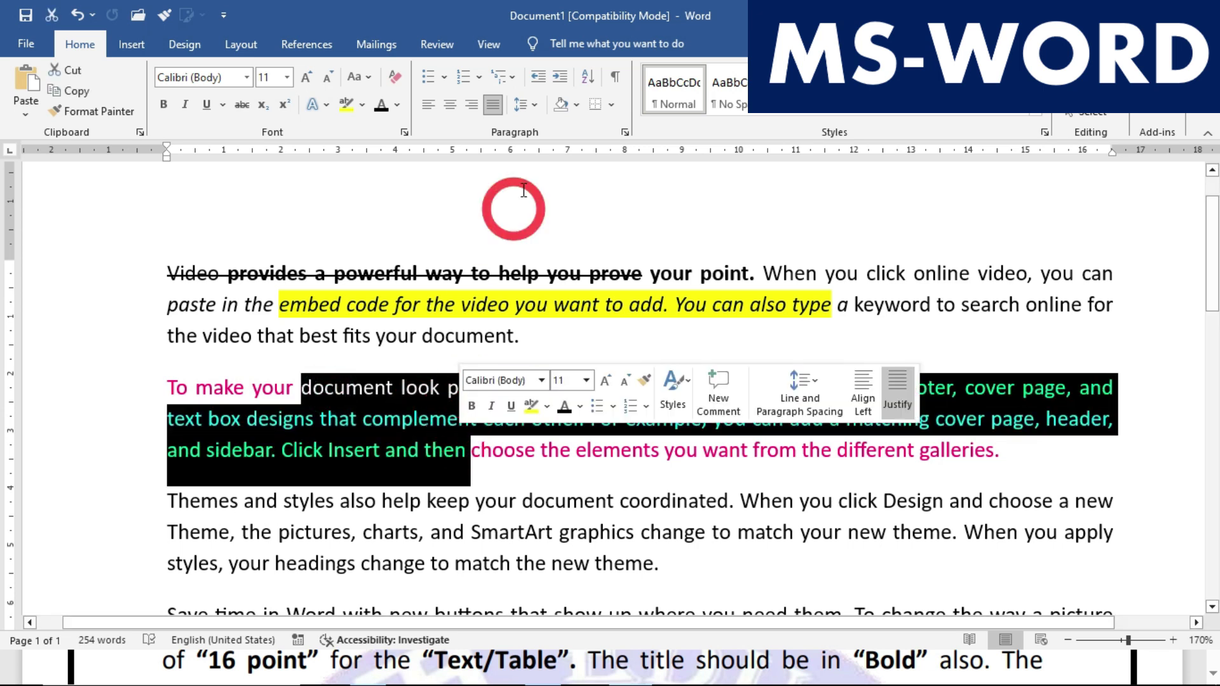
click(525, 103)
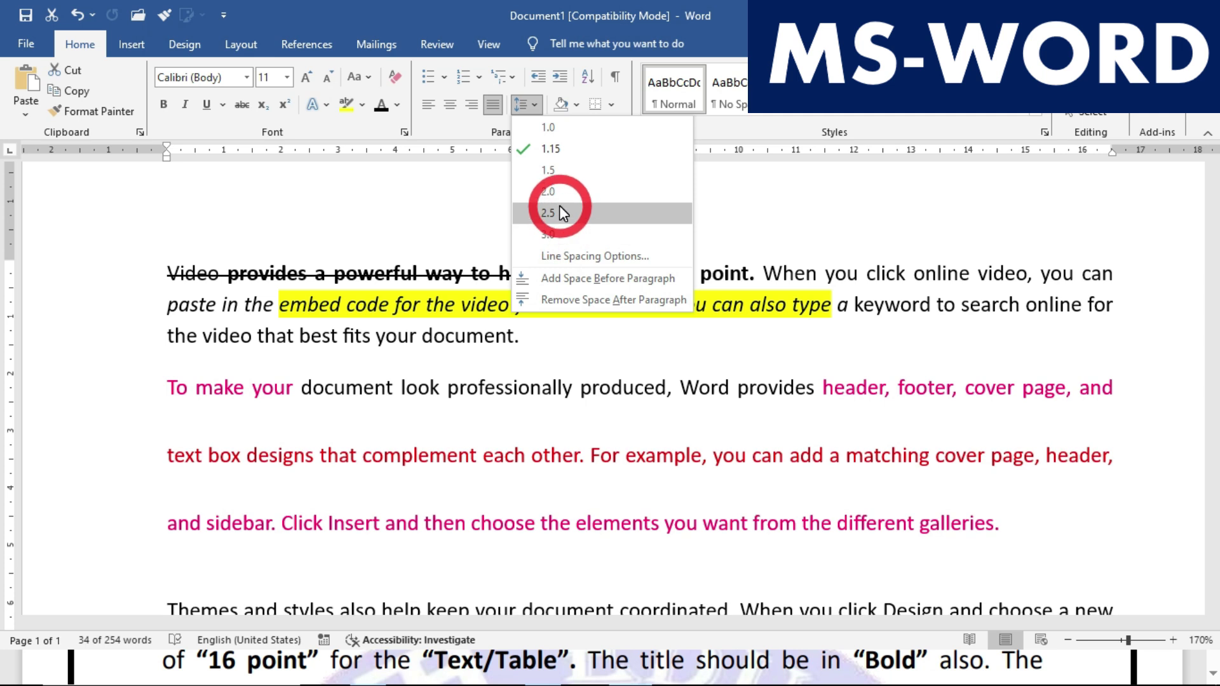
click(562, 151)
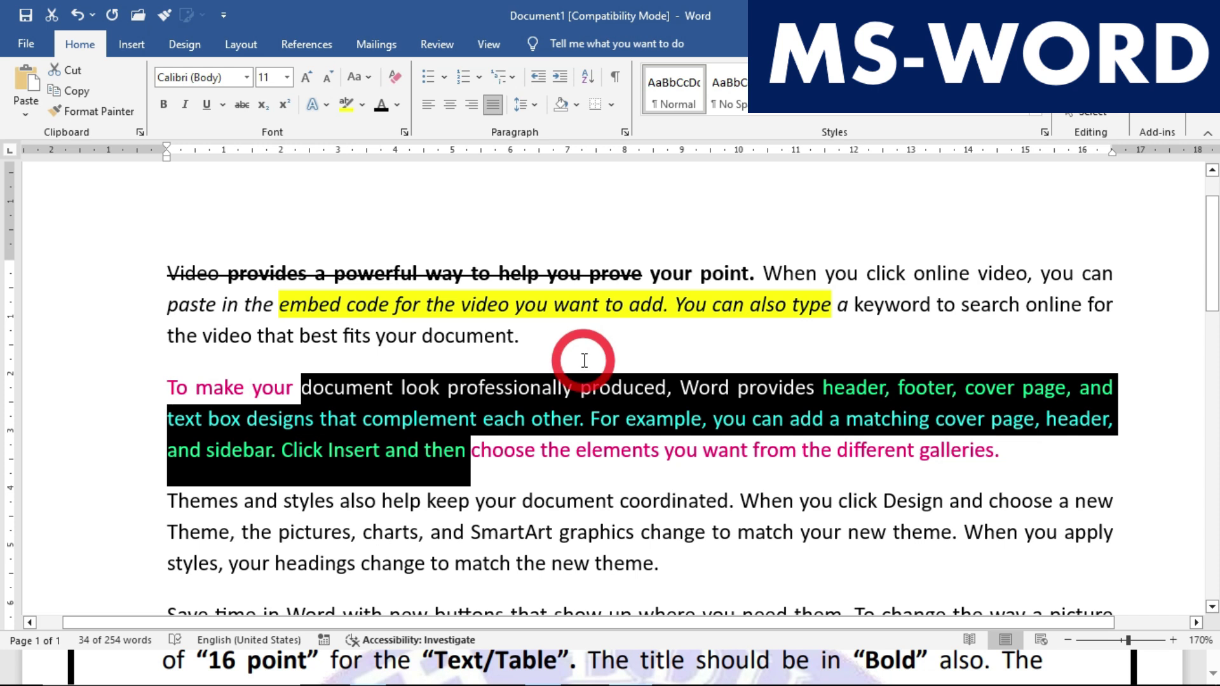
Look at the shading colors available for the third body paragraph without applying one
click(547, 498)
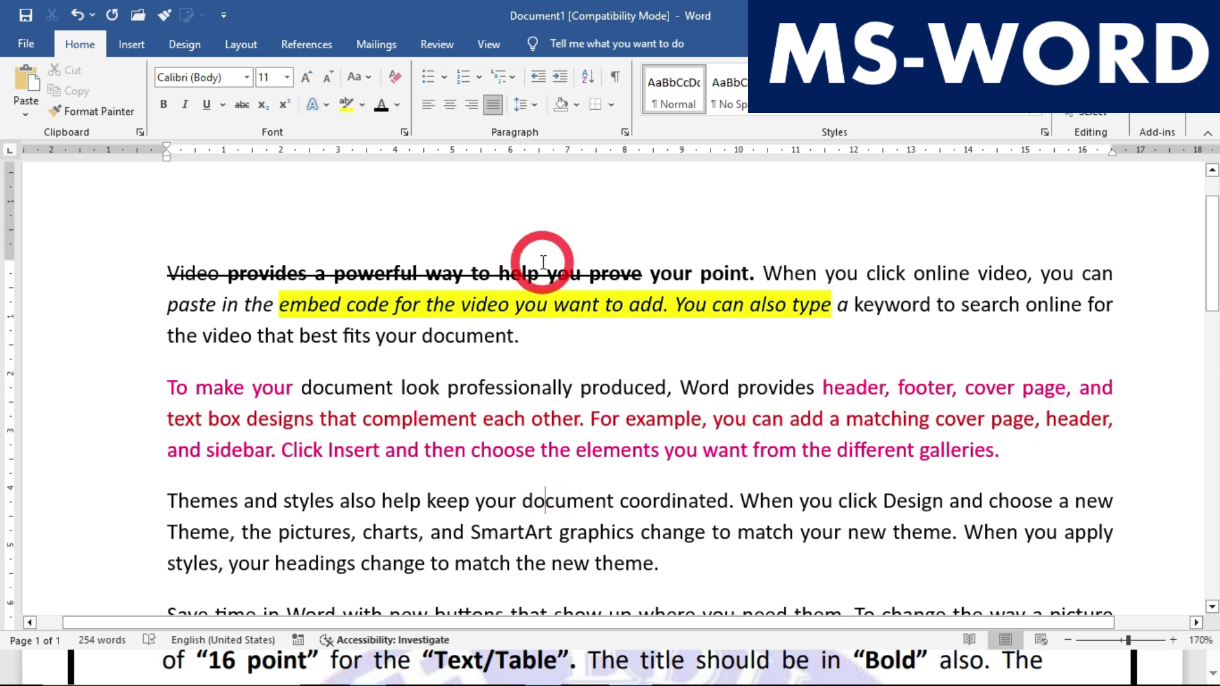
click(577, 105)
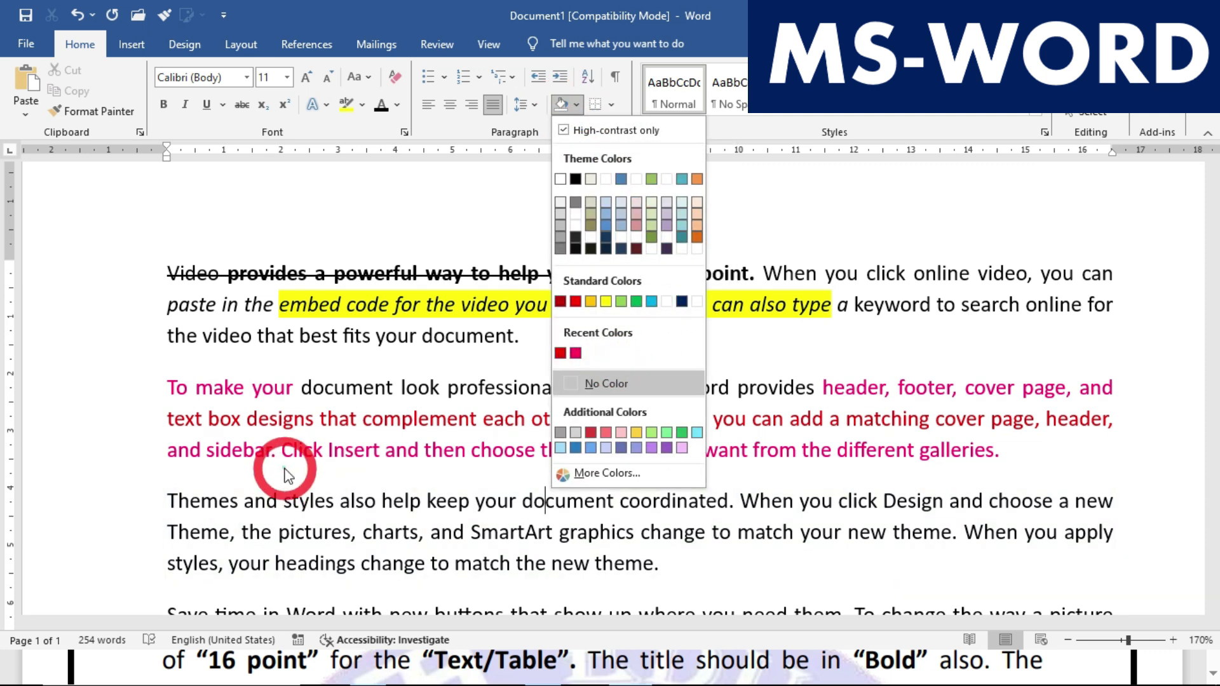
click(284, 477)
End the bulleted list after INTERNET and add a line reading "Qualification" below it
drag(1211, 267, 1181, 526)
click(714, 455)
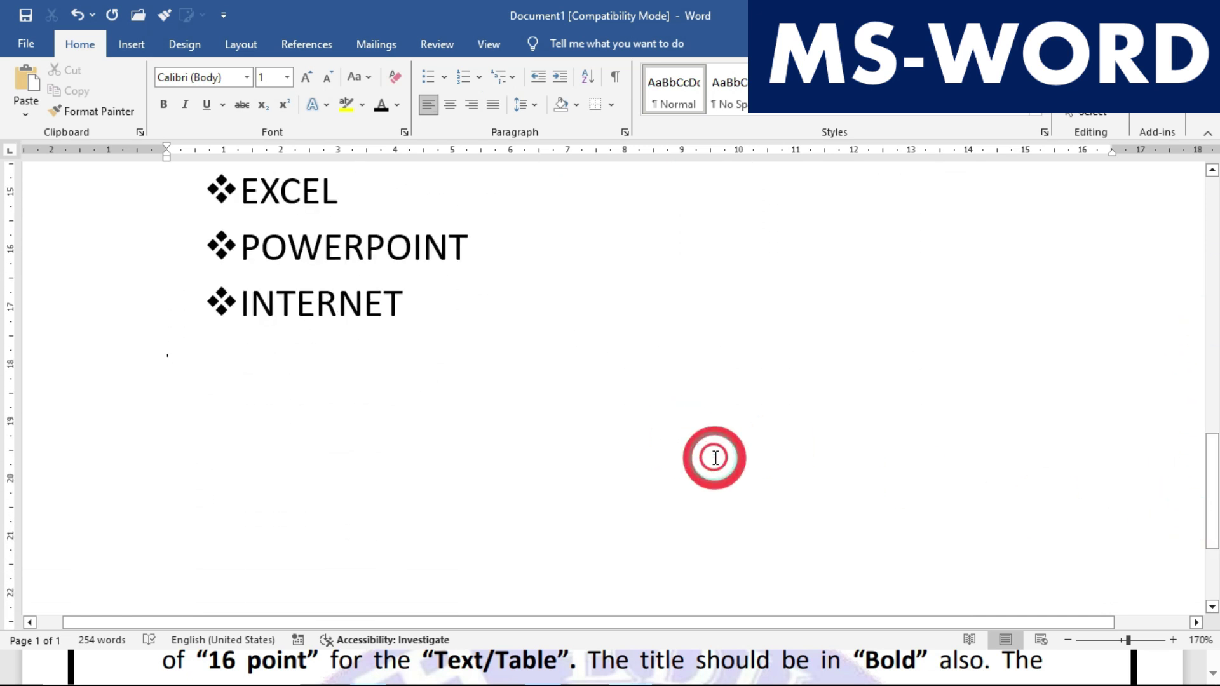
click(453, 317)
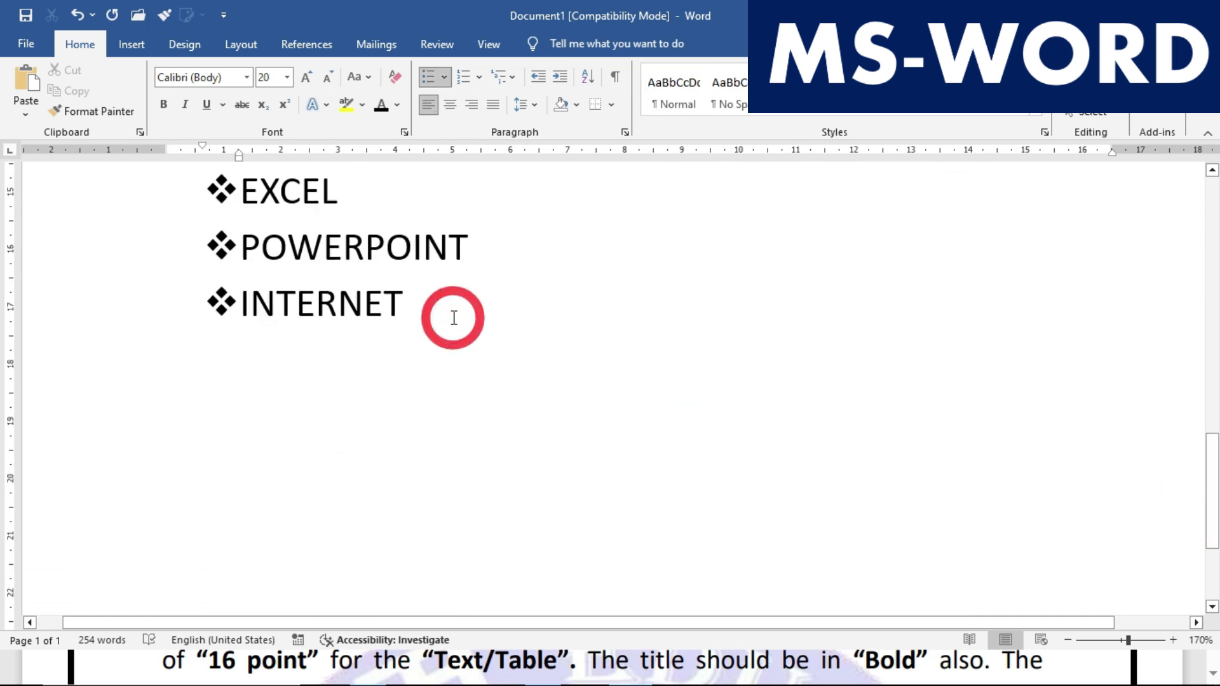
key(Return)
key(Return)
key(BackSpace)
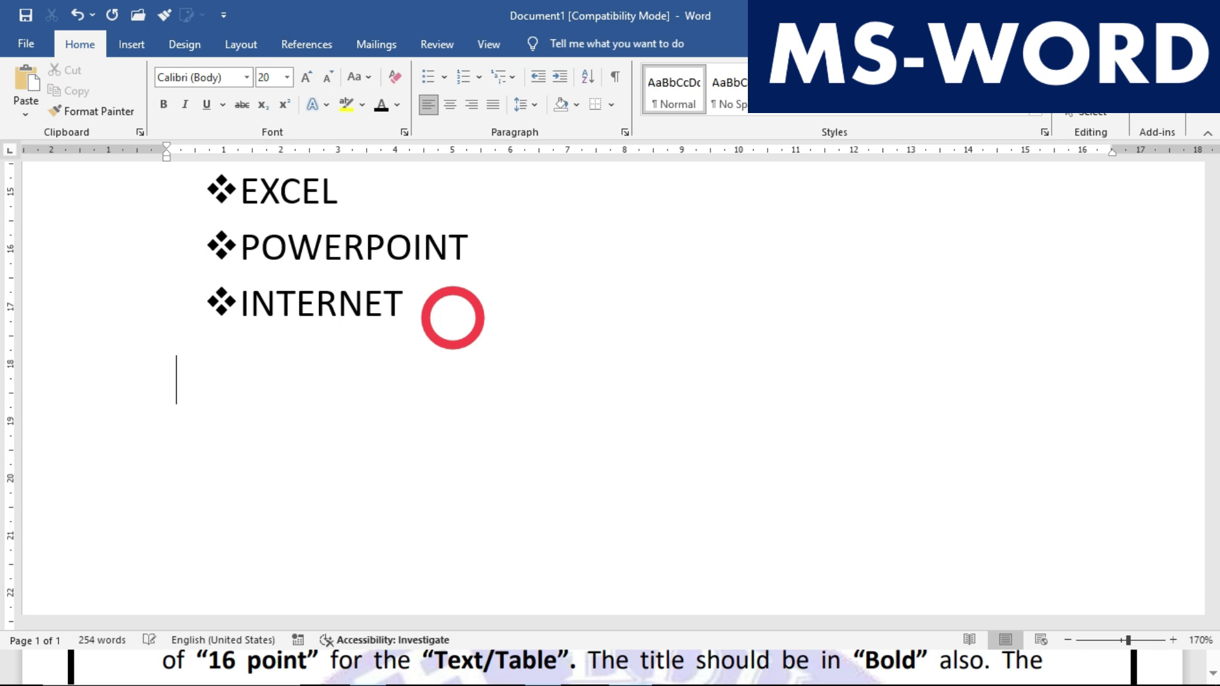
text(?q)
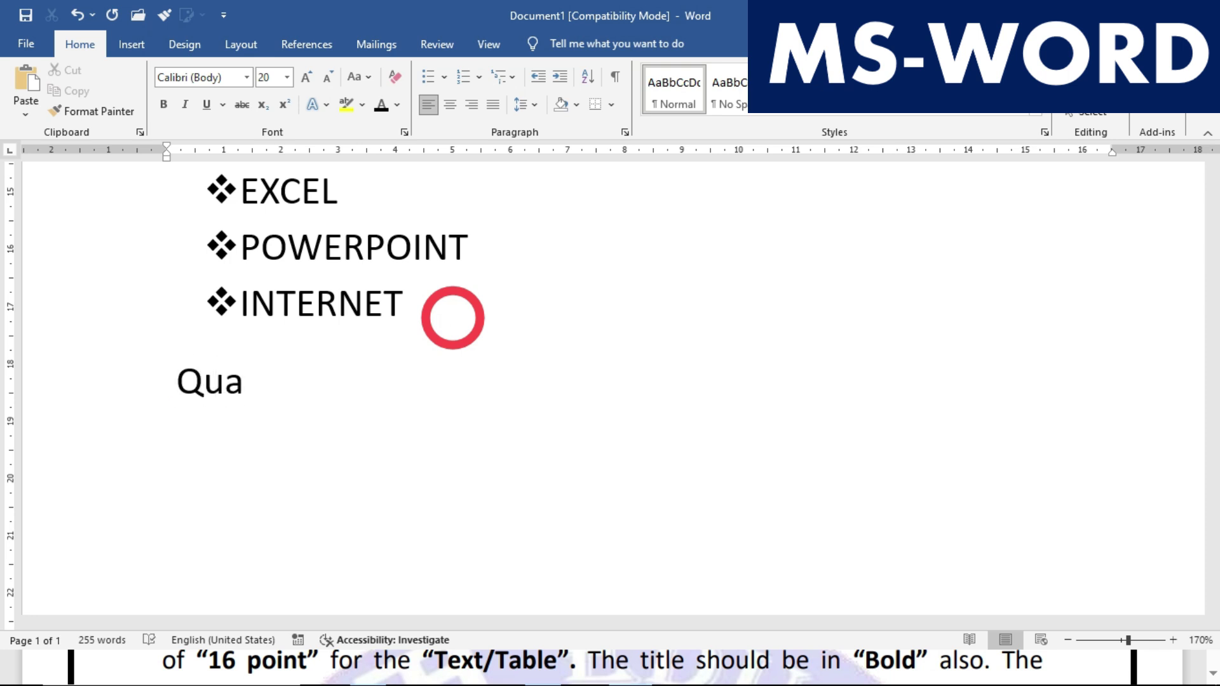
text(ualification)
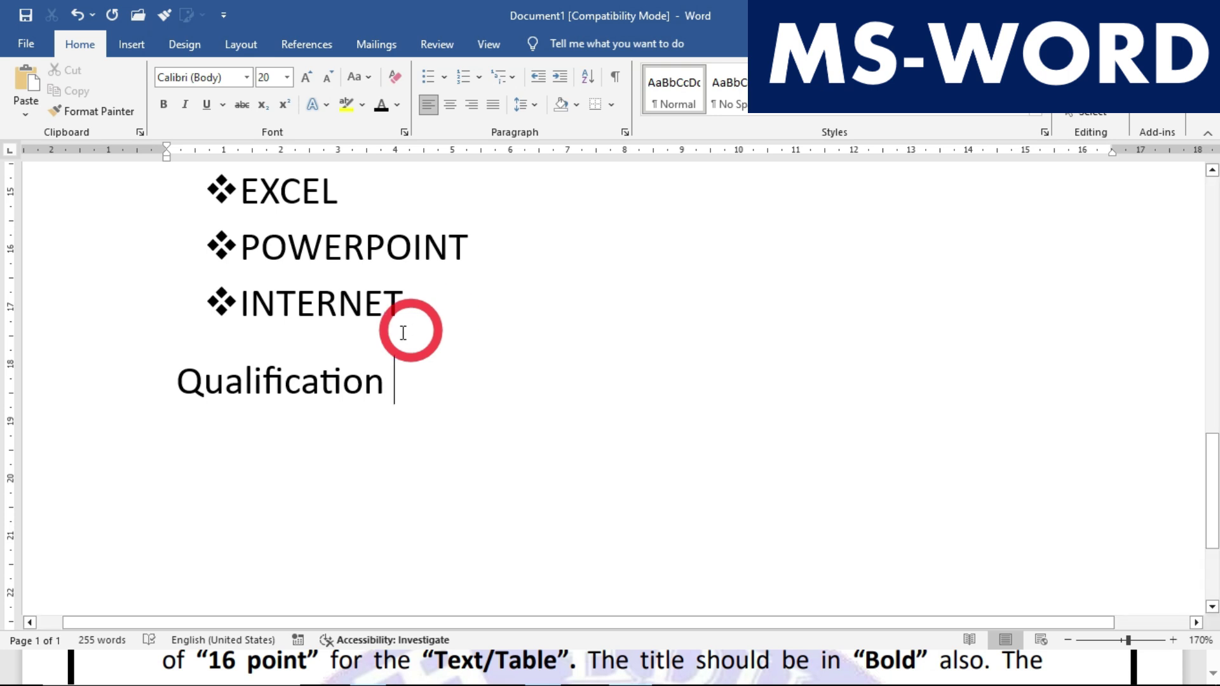
Add the lines "10th" and "12th" beneath the Qualification line
key(Return)
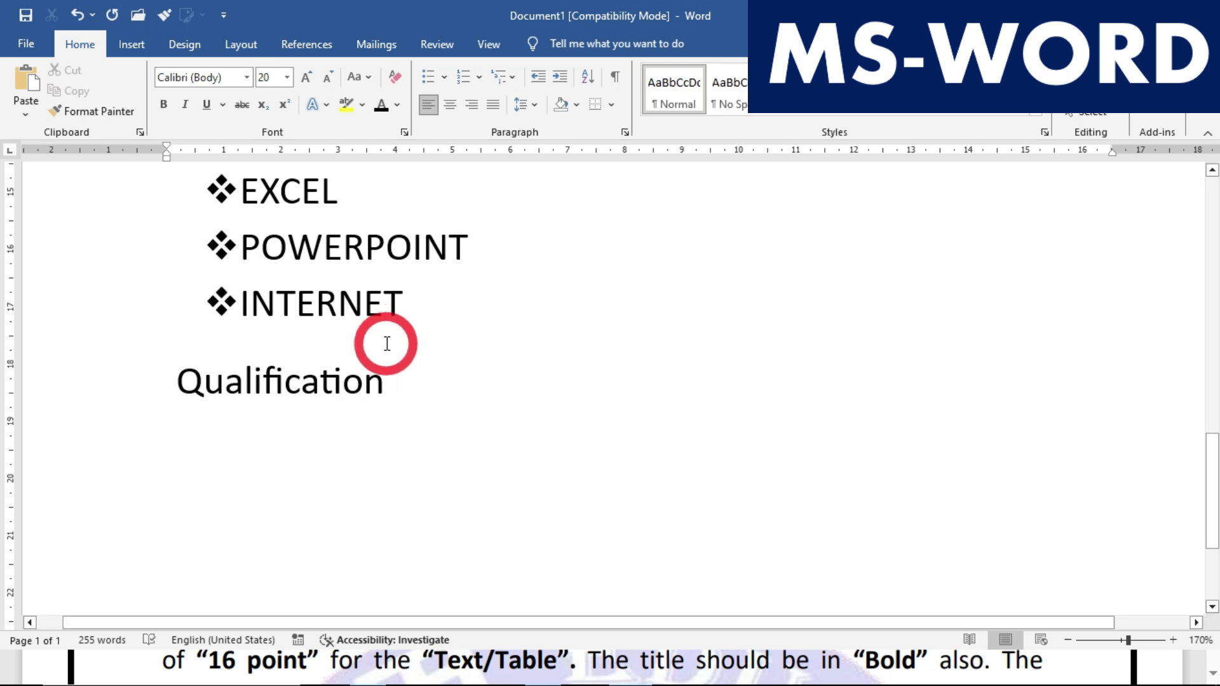
text(1o)
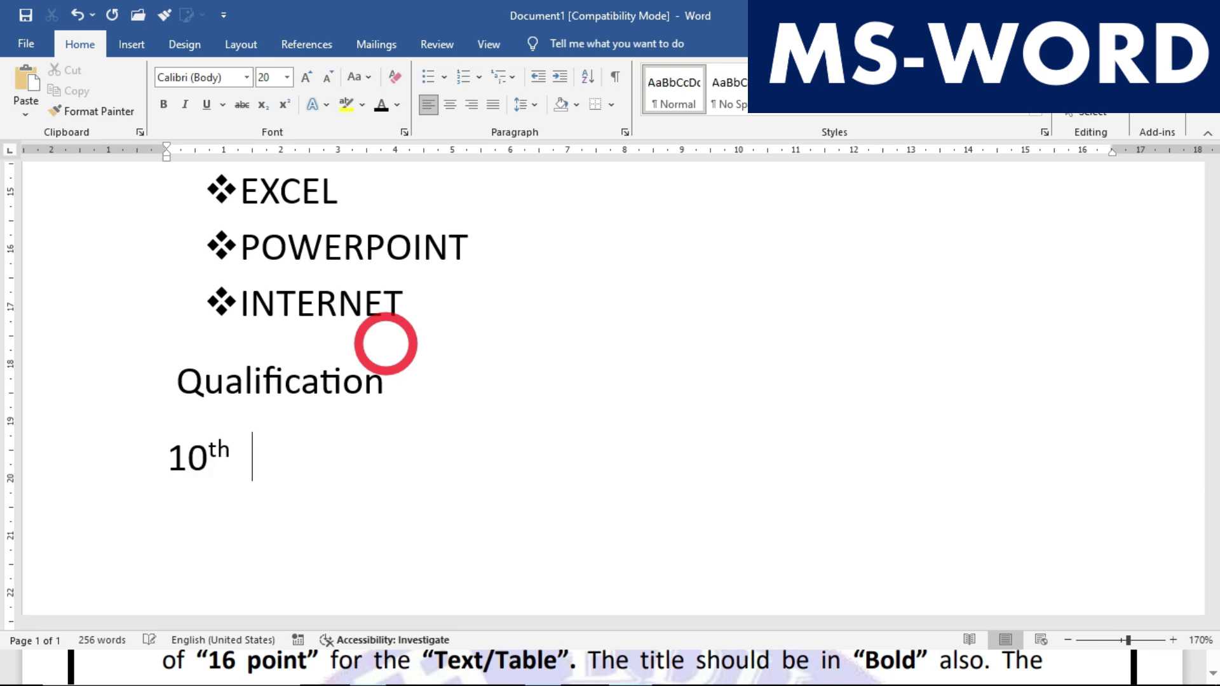
text(12th)
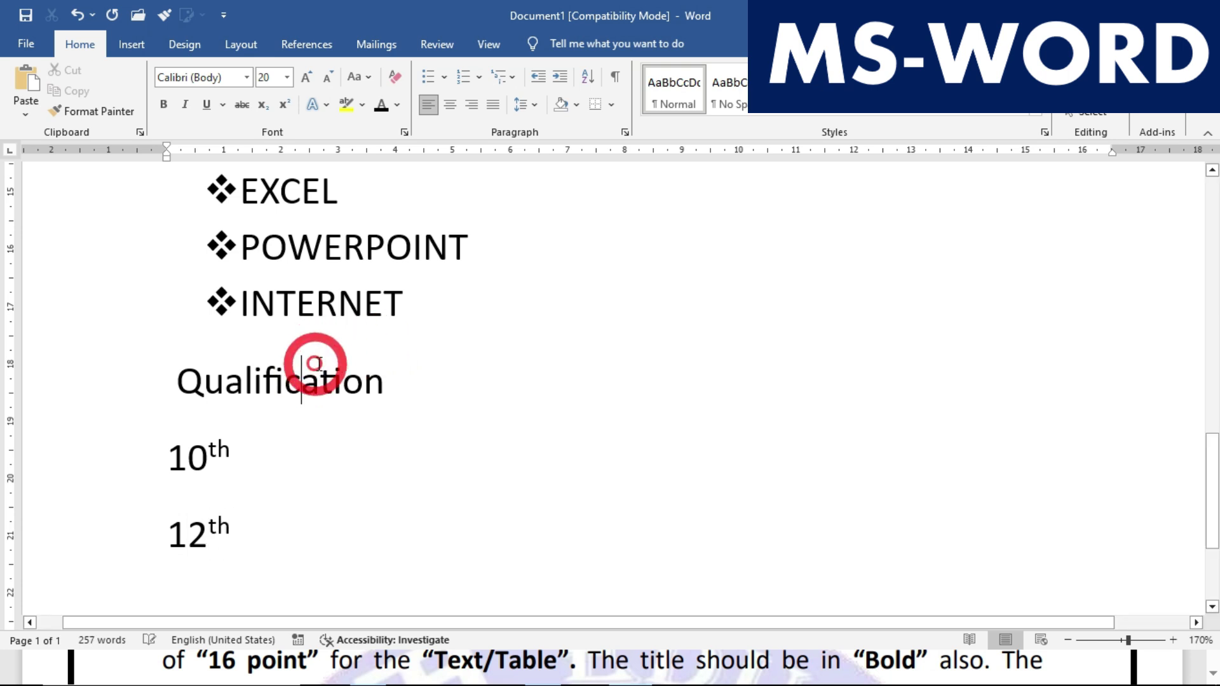
Shade the Qualification line with the standard light blue color
scroll(315, 370, down, 4)
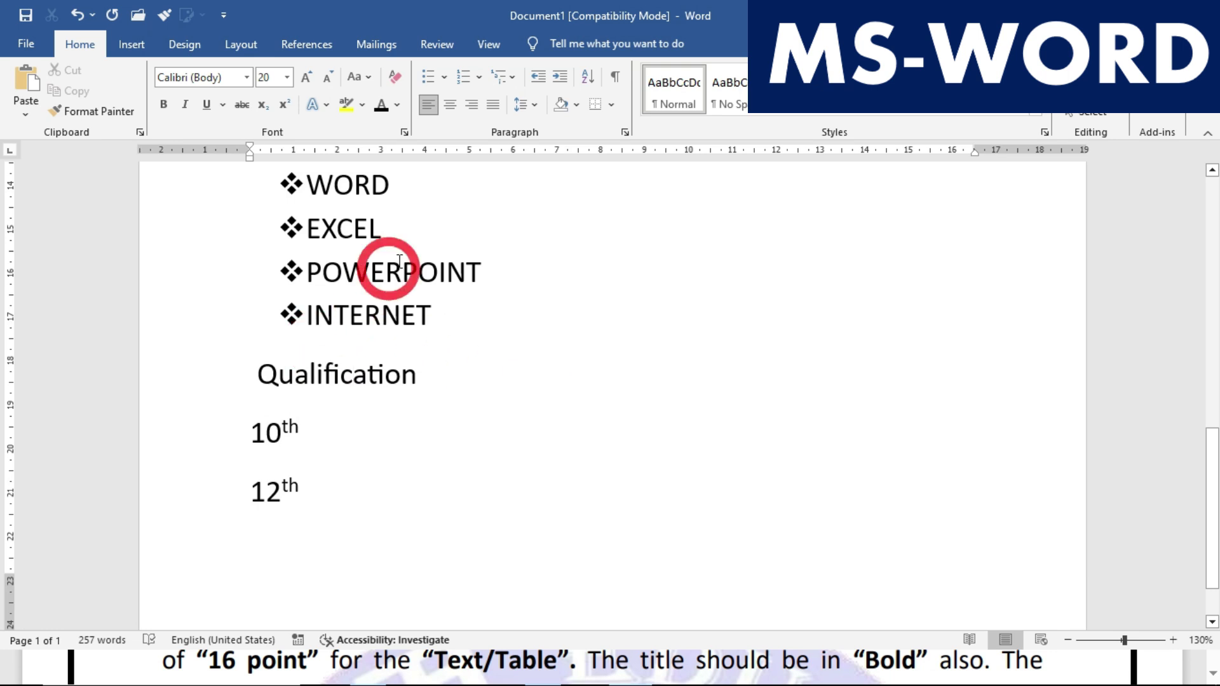
click(583, 108)
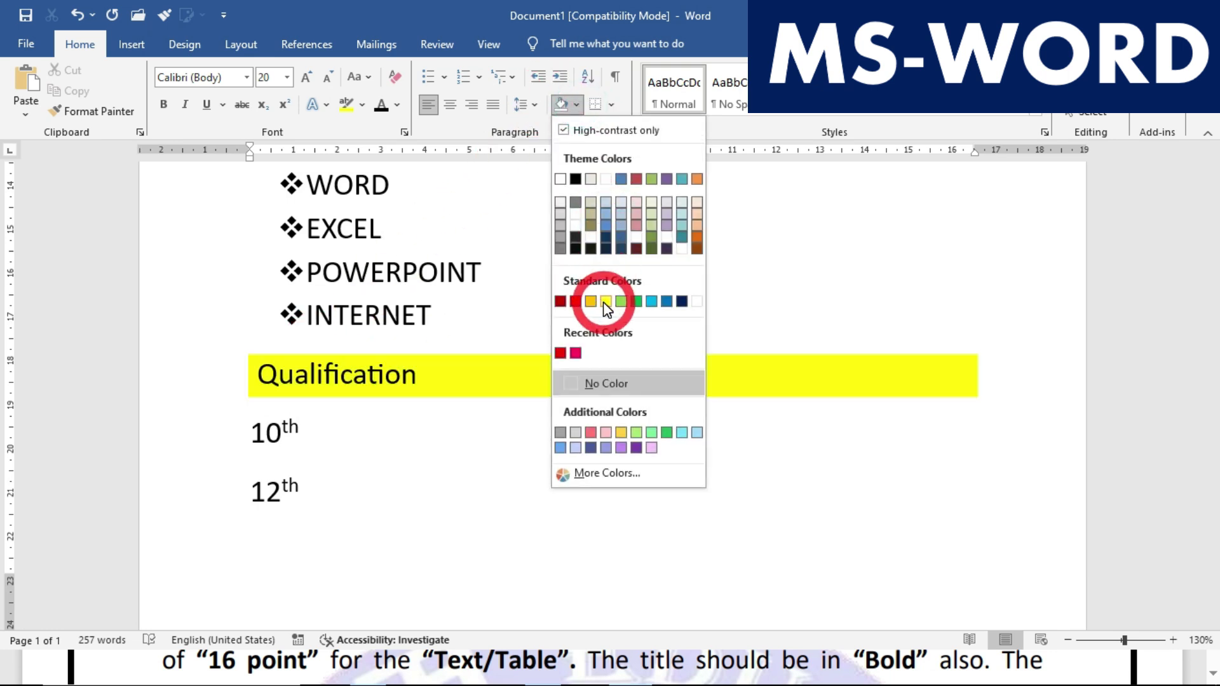
click(651, 301)
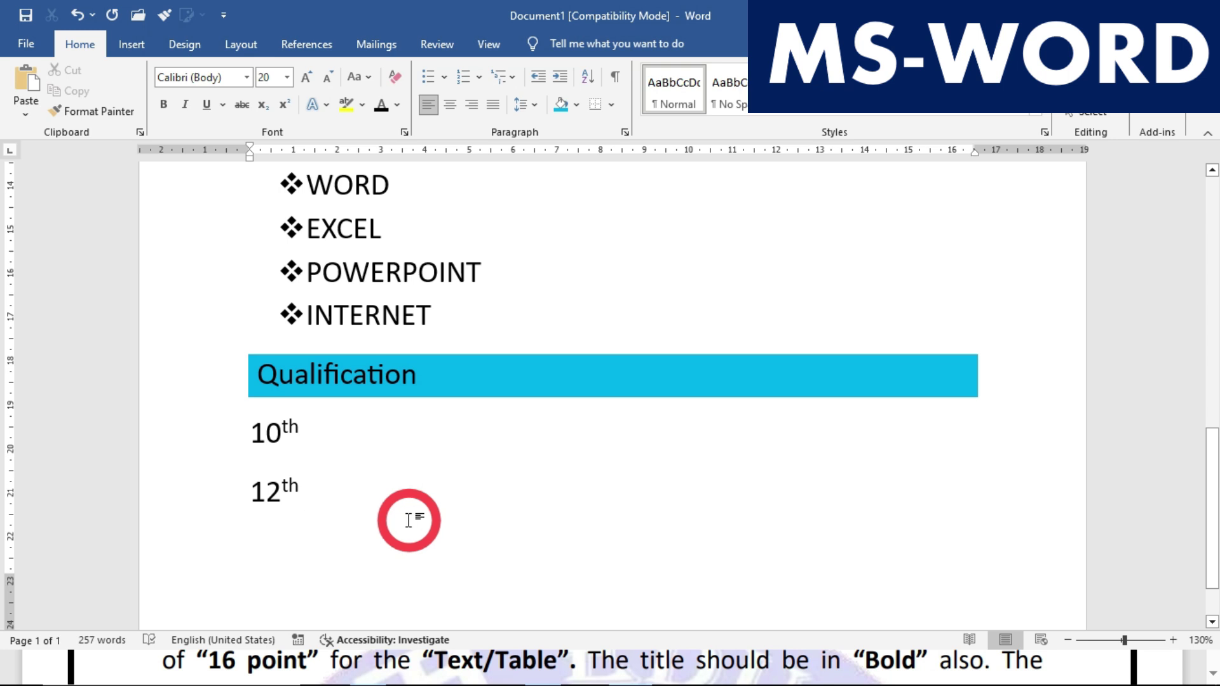
Shade the third body paragraph, beginning "Themes and styles", with the lightest orange theme color
scroll(398, 514, up, 10)
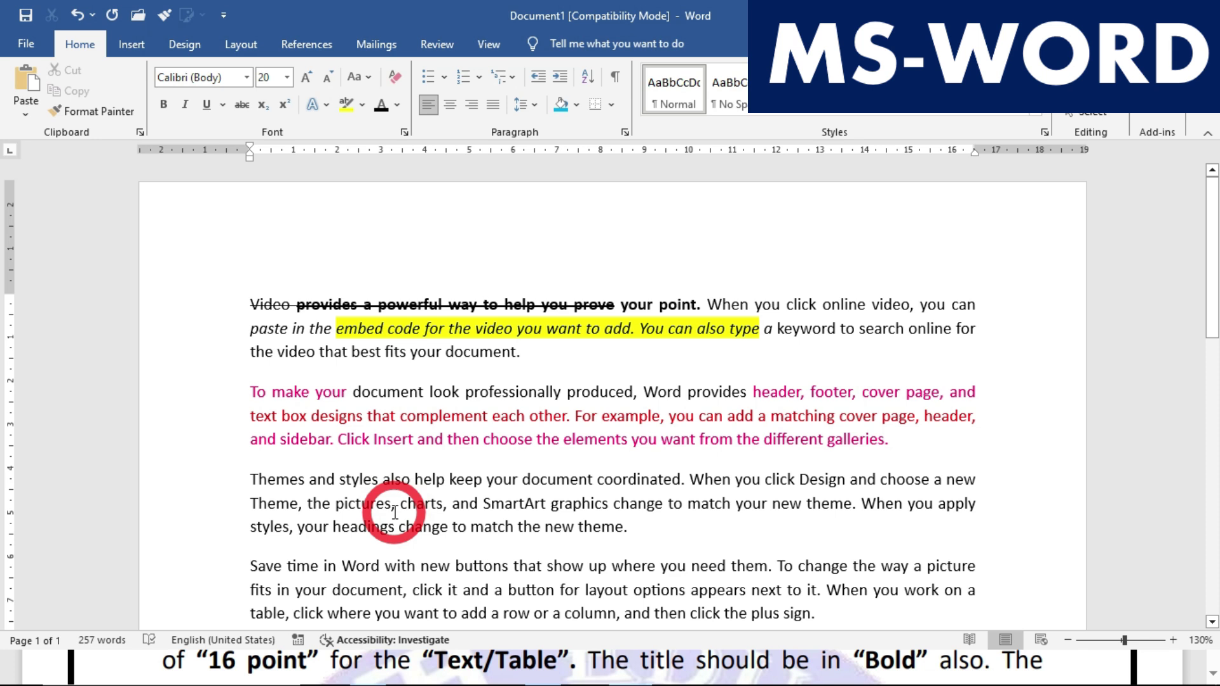
click(380, 503)
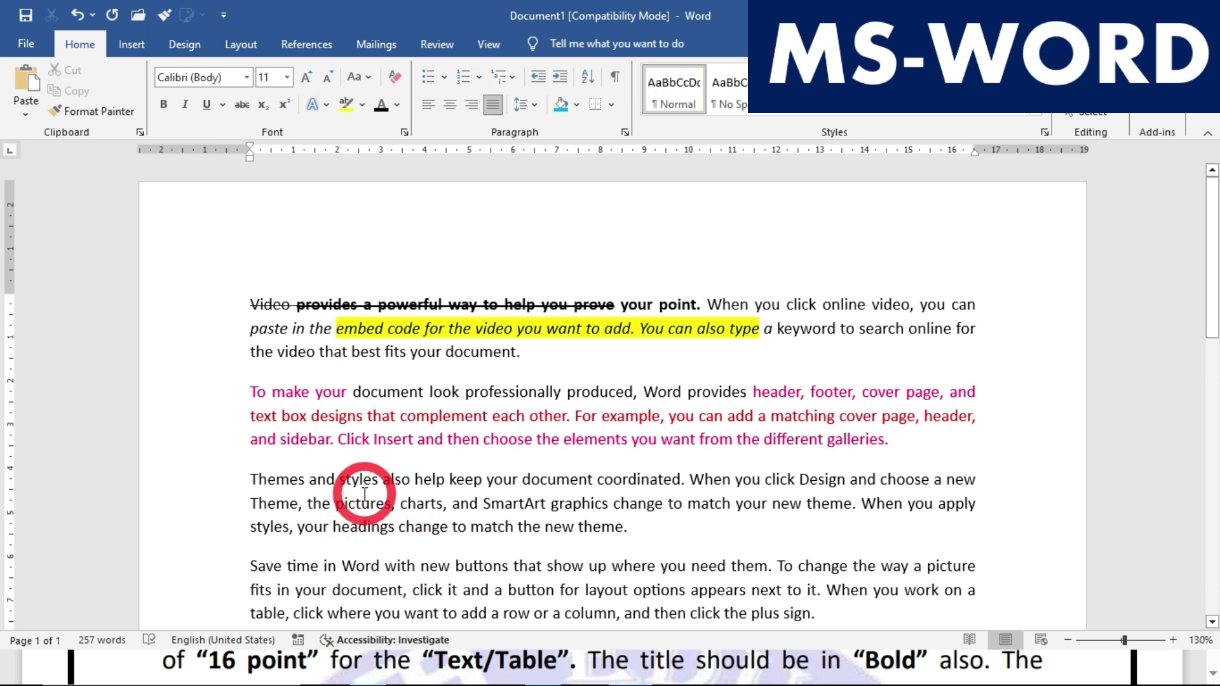
click(577, 104)
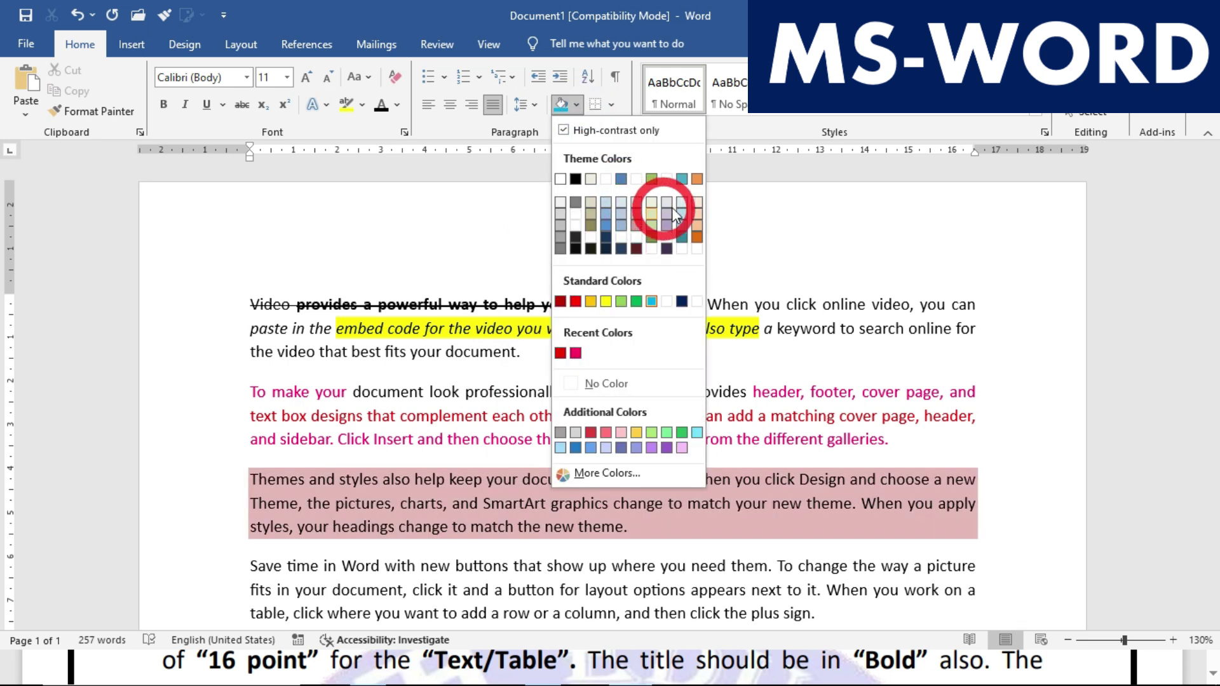
click(696, 204)
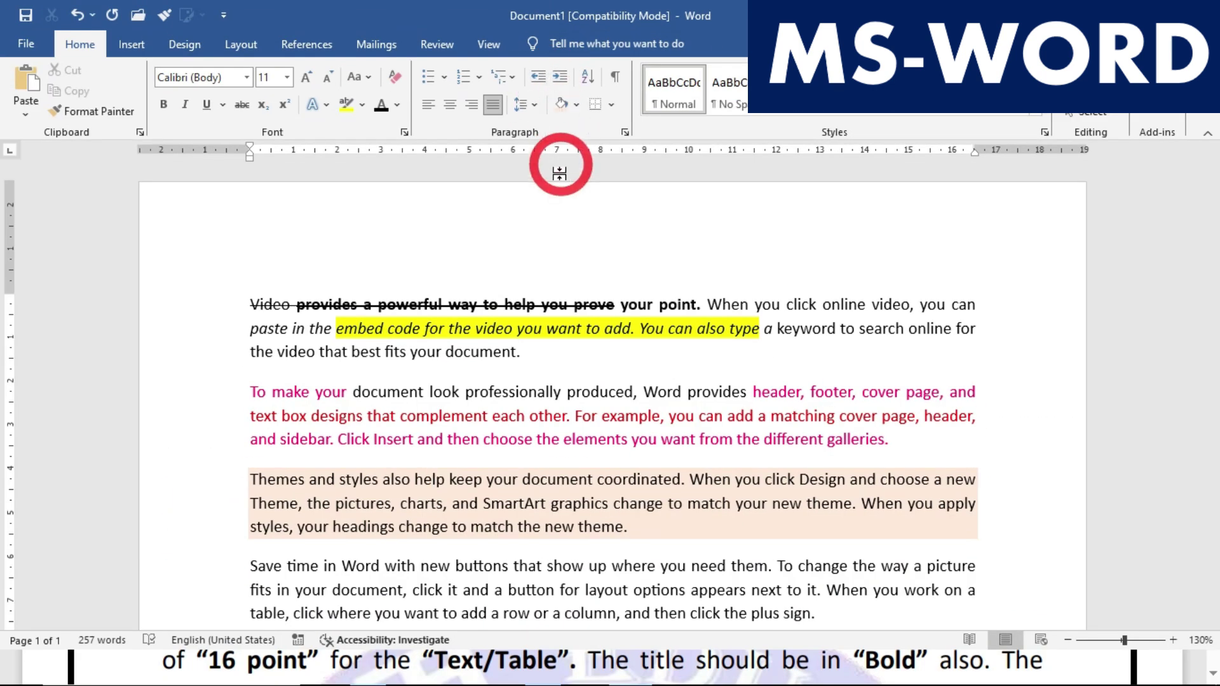
Select the line with H2O and the ordinals, compare right and center alignment, and leave it centered
scroll(558, 293, down, 7)
click(239, 347)
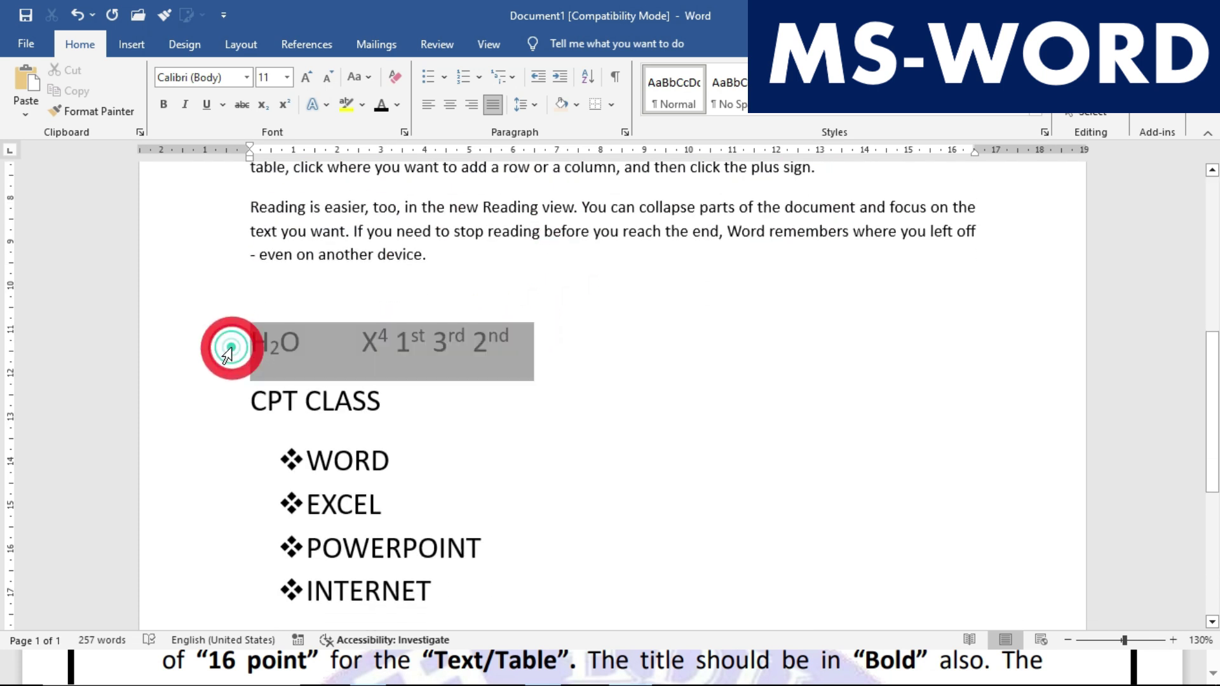
click(451, 104)
click(470, 104)
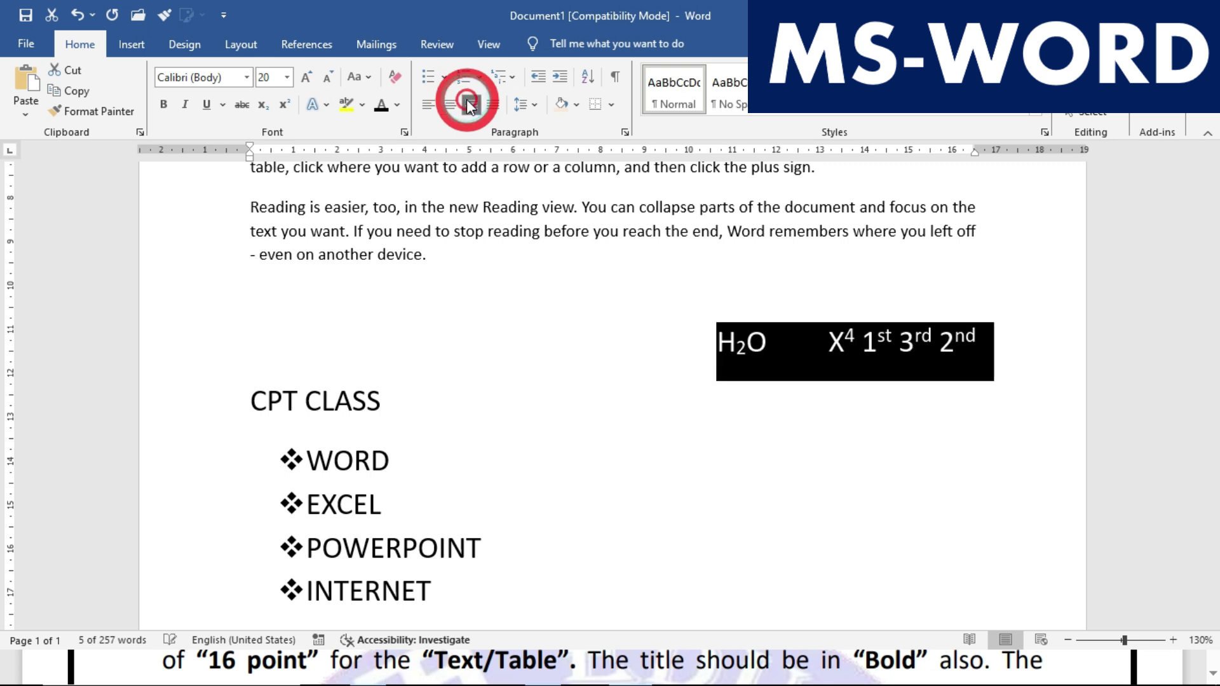
click(450, 104)
click(470, 104)
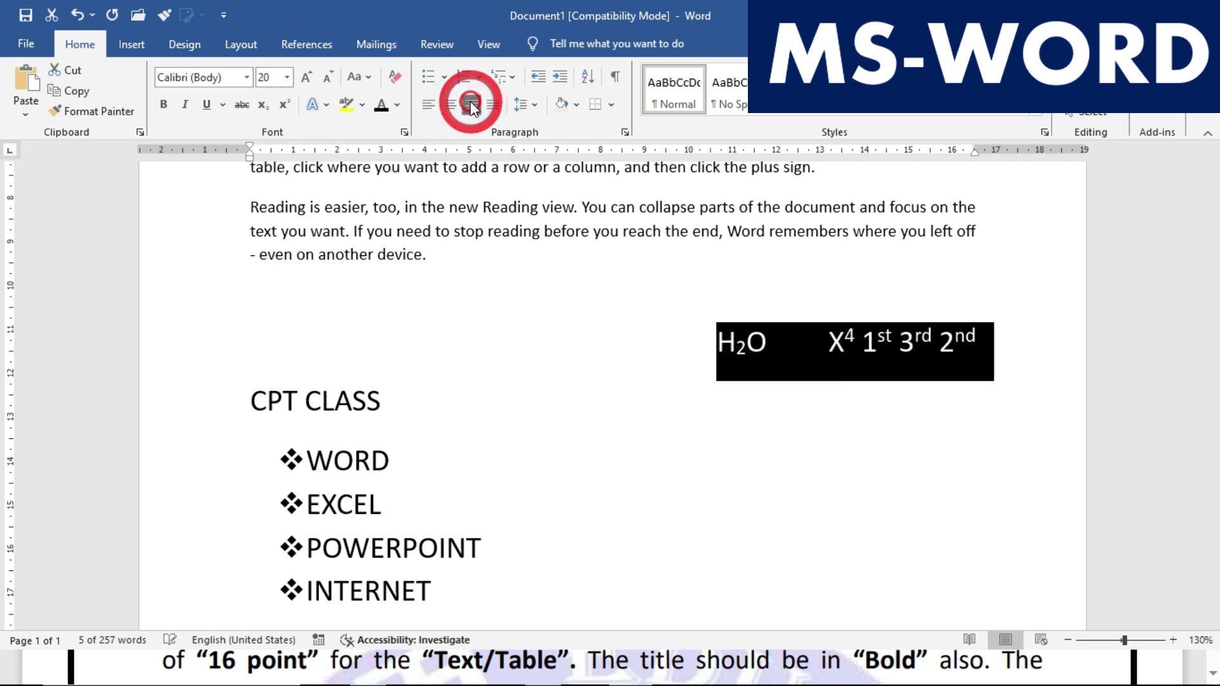
click(448, 107)
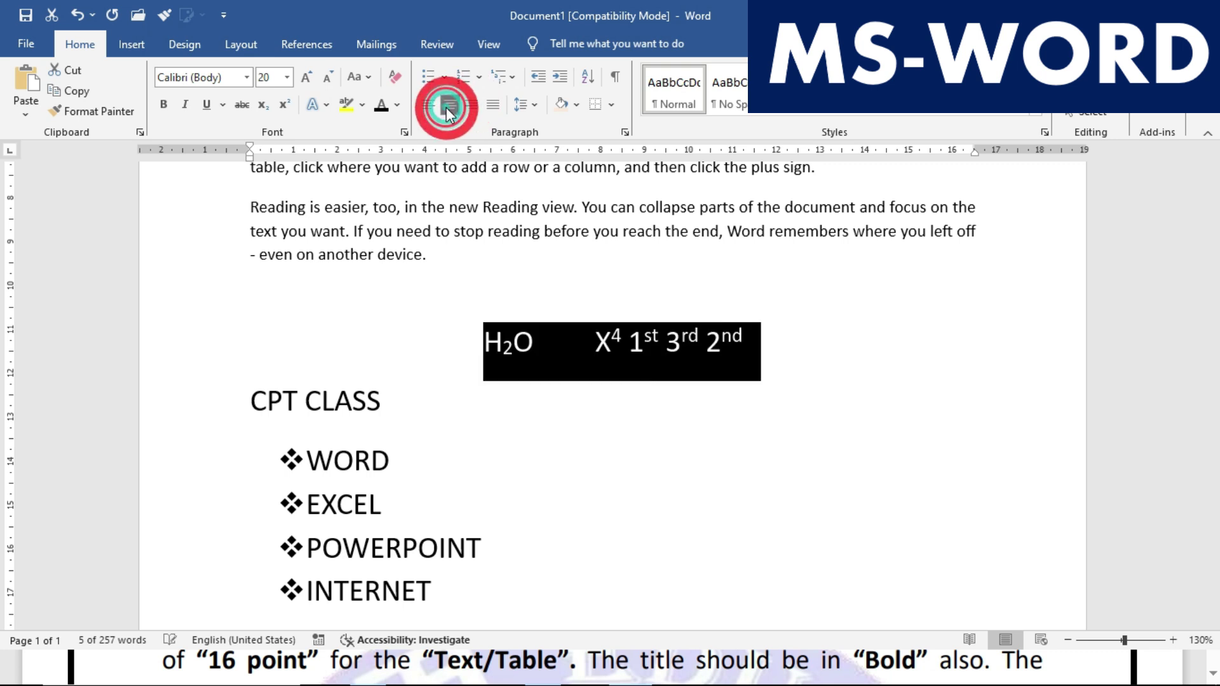
Increase the indent of the centered H2O line by six levels
click(560, 78)
click(559, 77)
click(560, 78)
click(559, 78)
click(559, 77)
click(560, 77)
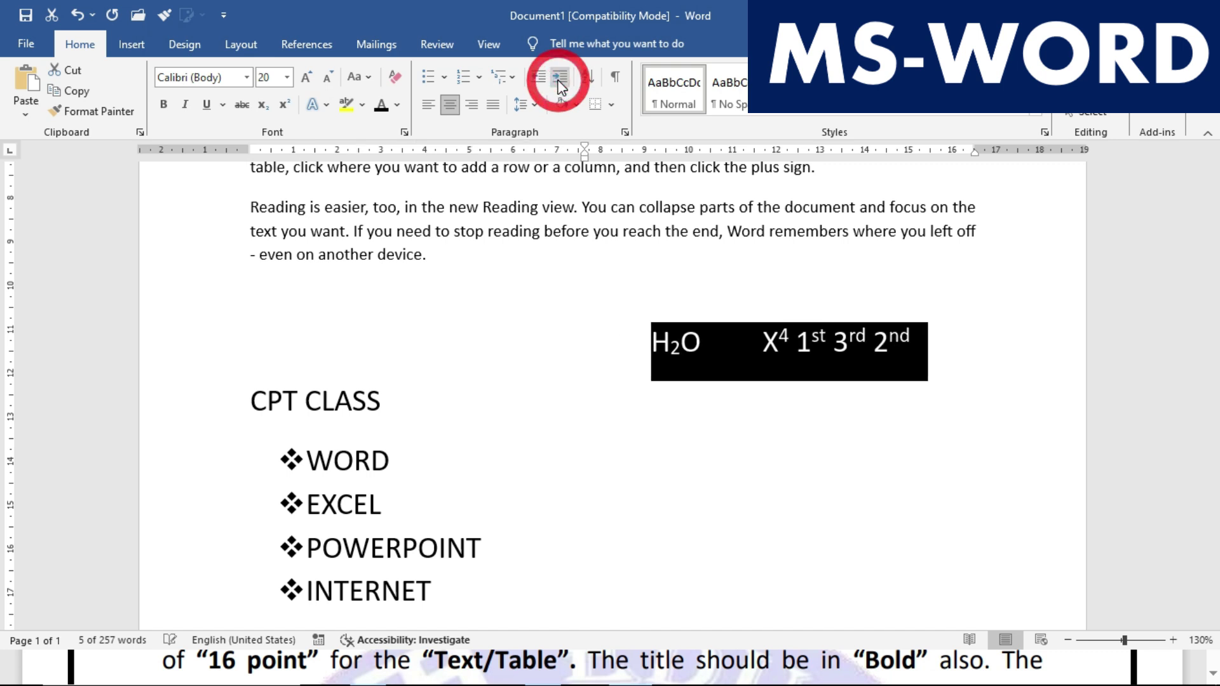
Switch to the practice-set PDF and circle the Character Certificate's signature block in Practice Set 01 with the Draw pen
key(alt+Tab)
scroll(485, 375, up, 15)
scroll(485, 375, up, 20)
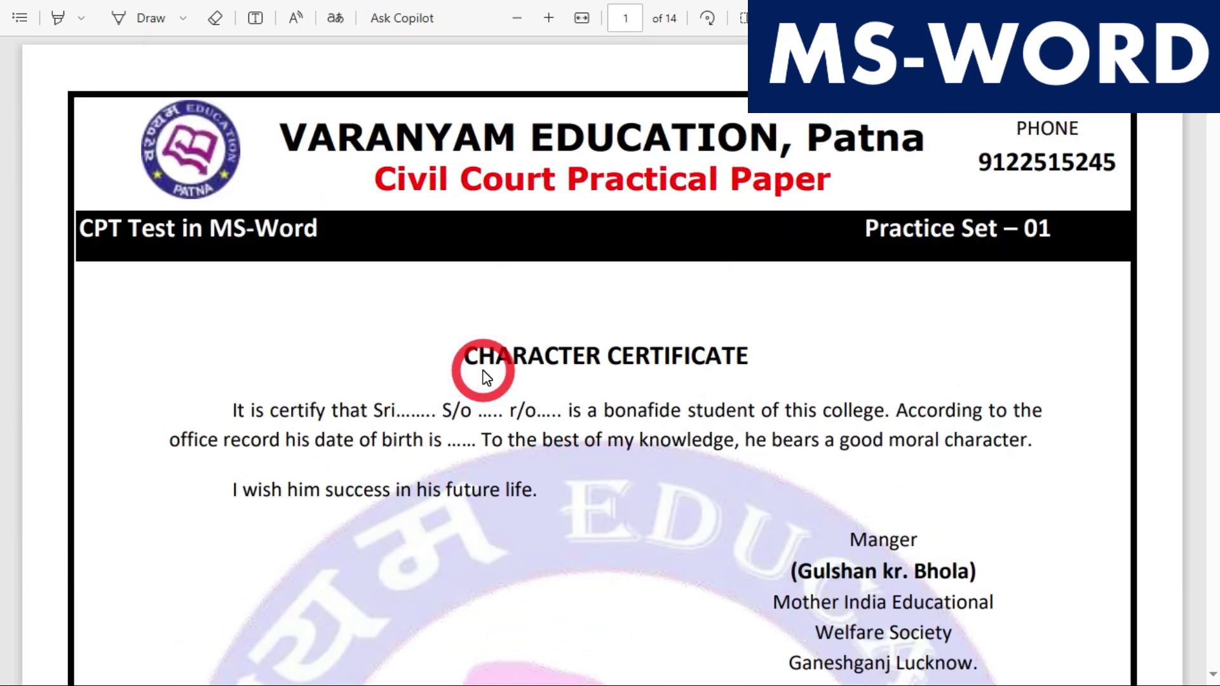
scroll(718, 439, down, 2)
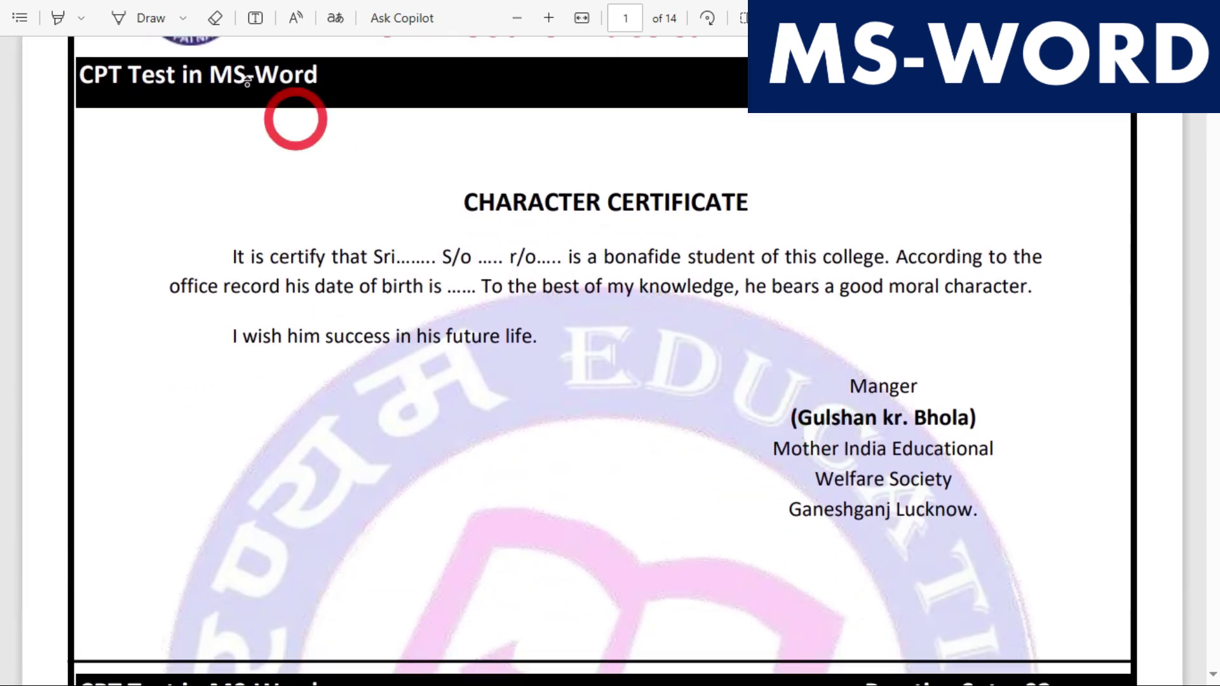
click(117, 25)
click(133, 26)
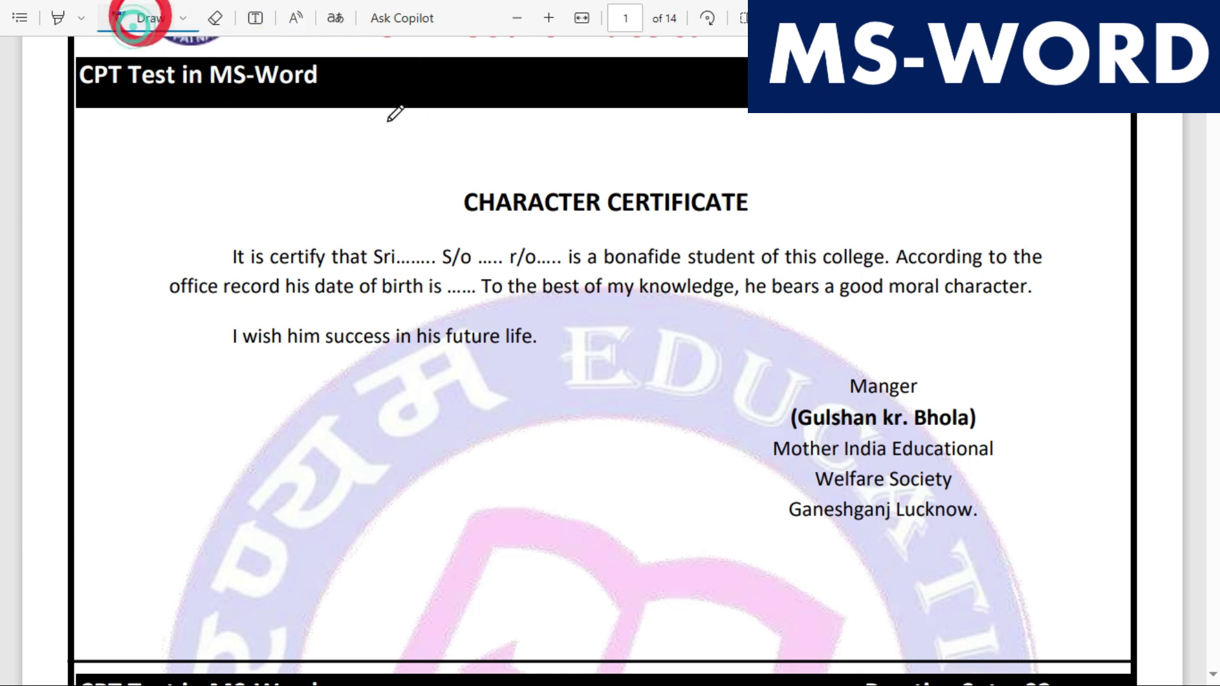
mouse_move(946, 344)
mouse_down()
mouse_move(774, 404)
mouse_move(935, 550)
mouse_move(1010, 372)
mouse_move(913, 349)
mouse_up()
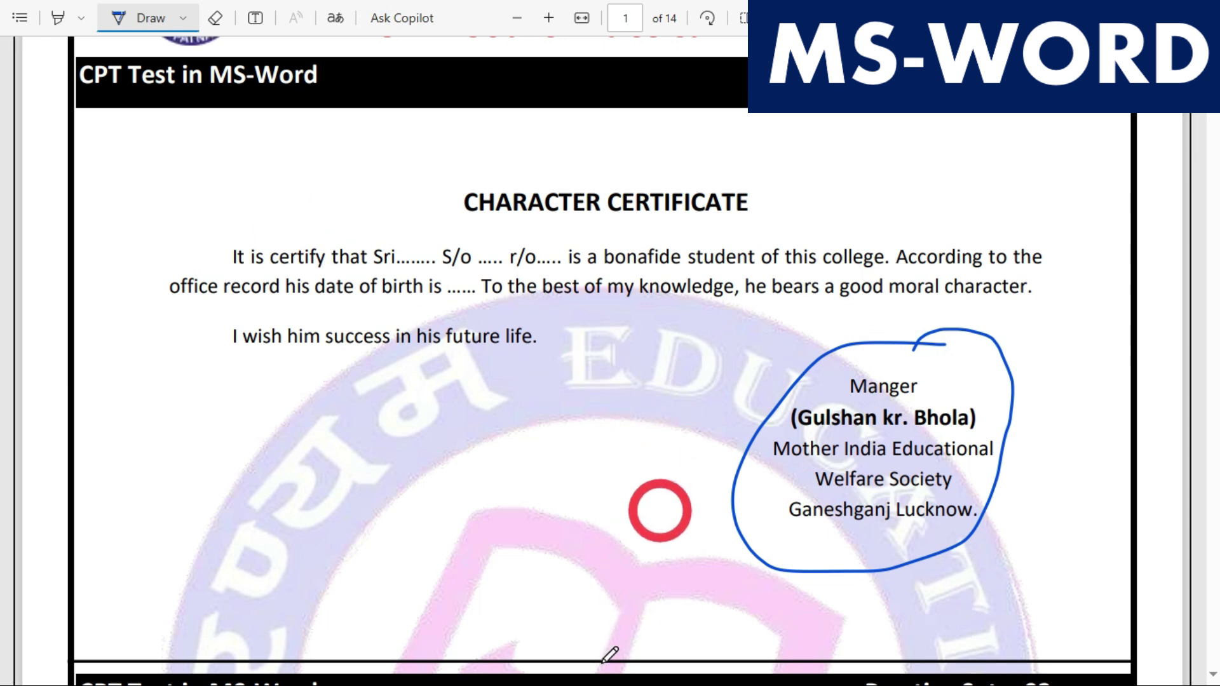
Circle the Experience Certificate's signature block in Practice Set 02 with the Draw pen and turn drawing off
scroll(607, 660, down, 4)
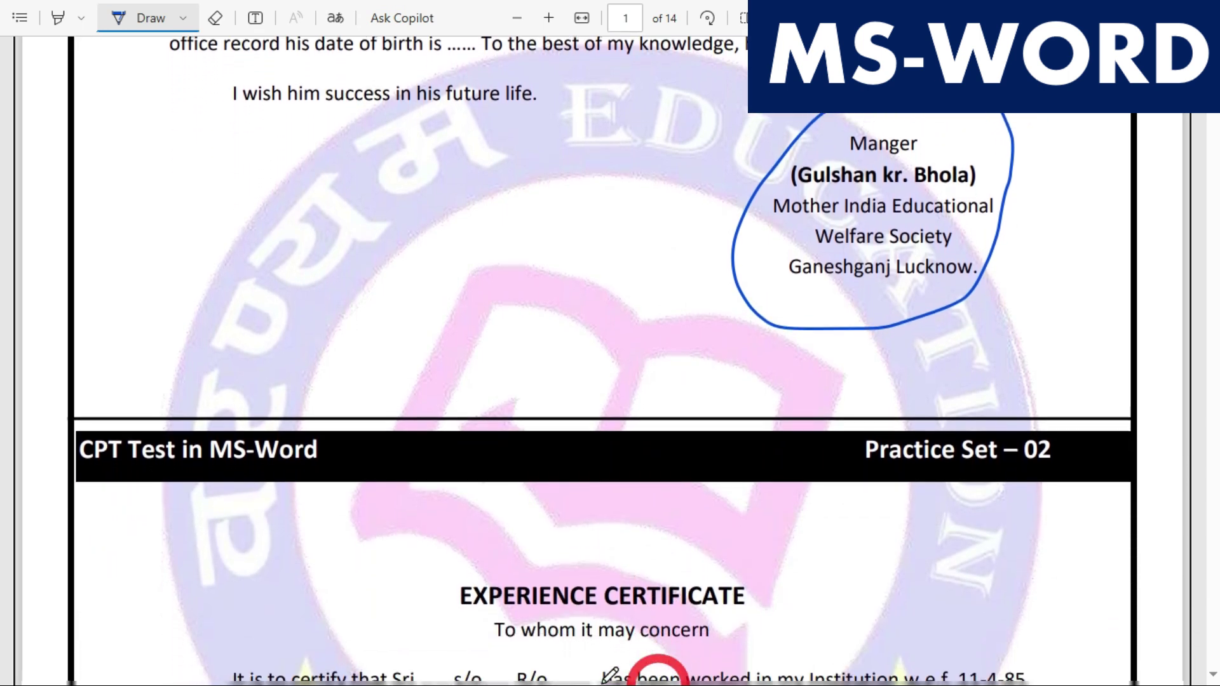
scroll(609, 675, down, 4)
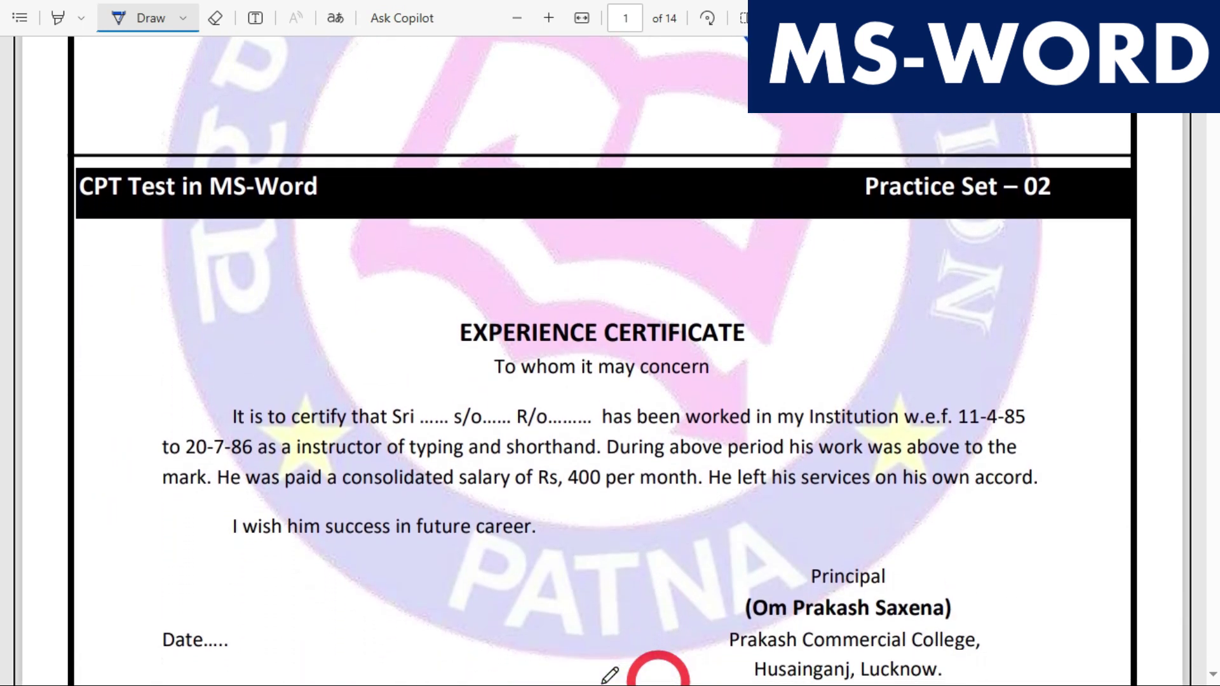
scroll(659, 672, down, 1)
mouse_move(912, 462)
mouse_down()
mouse_move(787, 471)
mouse_move(650, 599)
mouse_move(945, 635)
mouse_move(972, 455)
mouse_move(883, 457)
mouse_up()
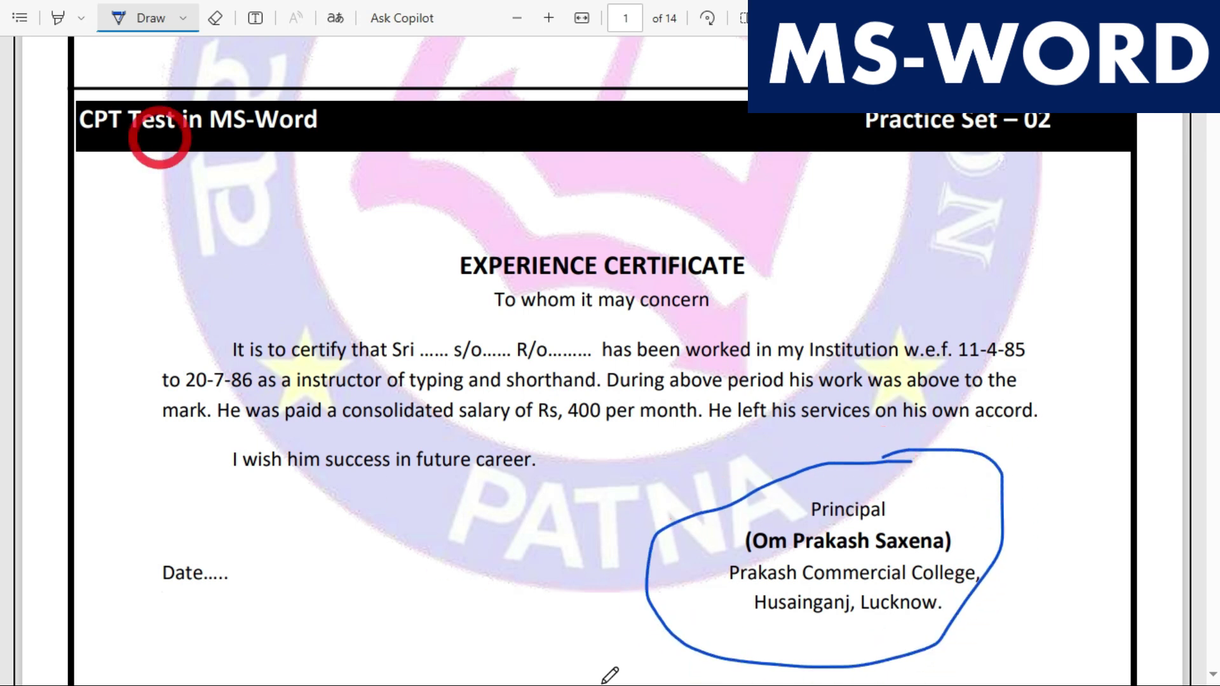
click(120, 19)
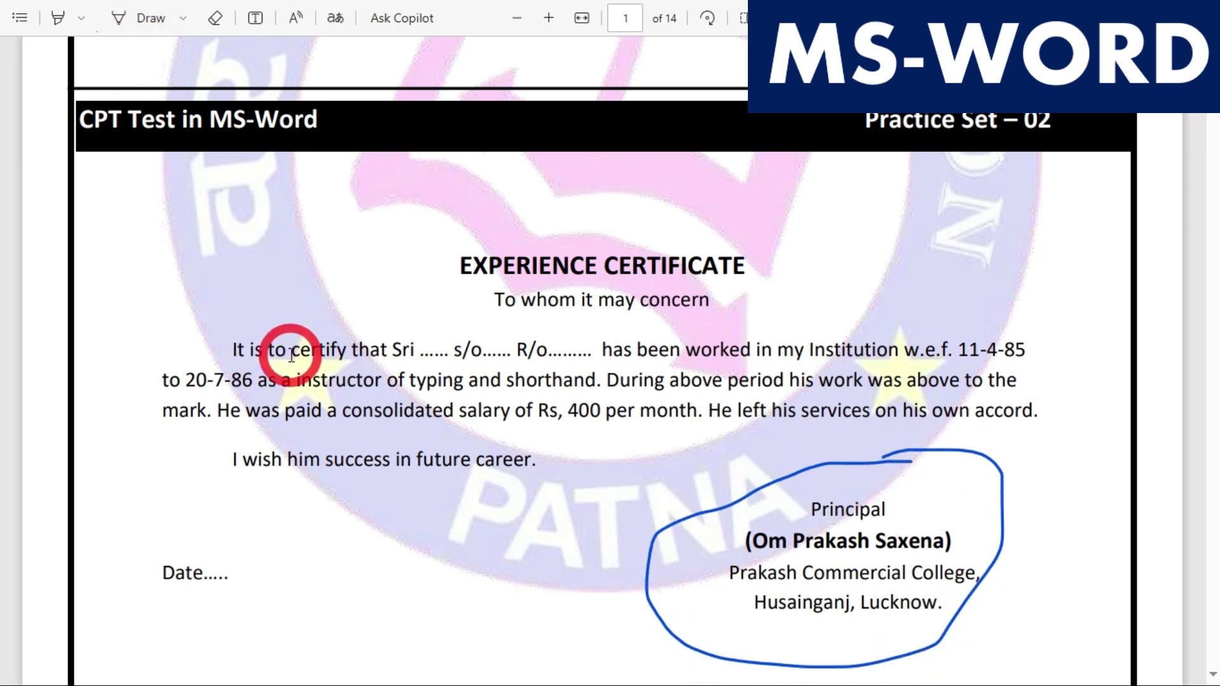
Switch back to Word and decrease the H2O line's indent until it starts from the page margin again
key(alt+Tab)
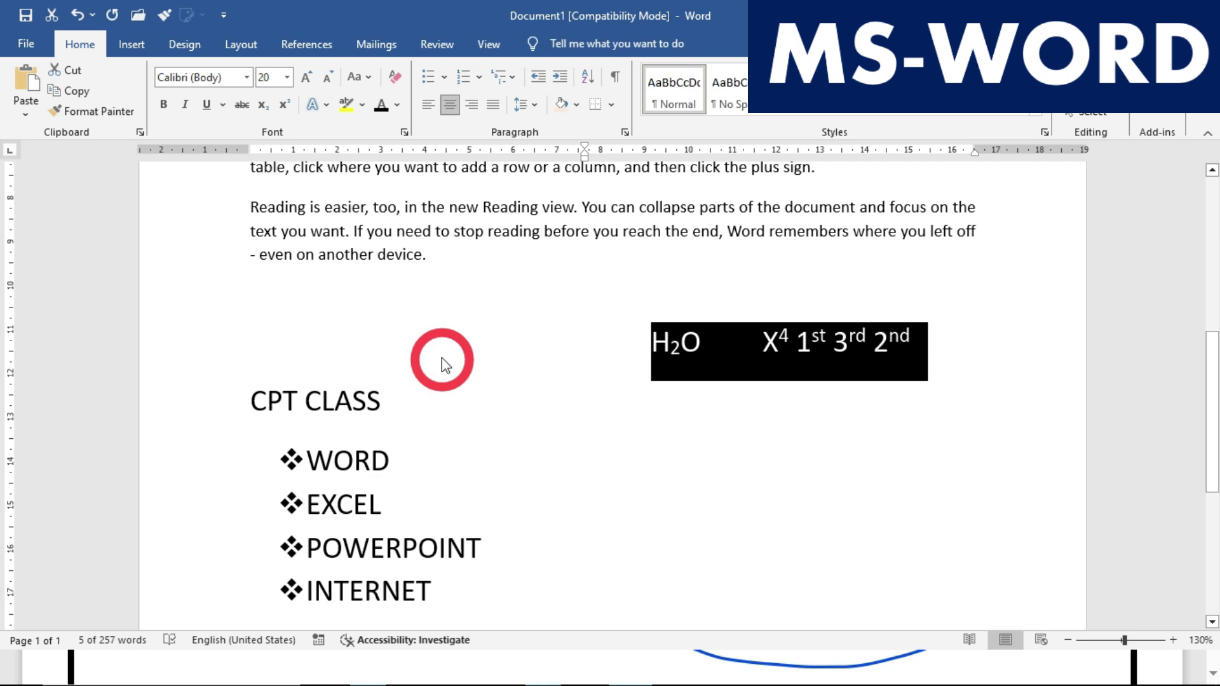
click(541, 77)
click(542, 76)
click(542, 76)
click(541, 76)
click(542, 77)
click(541, 77)
click(559, 78)
click(560, 78)
click(546, 78)
click(547, 78)
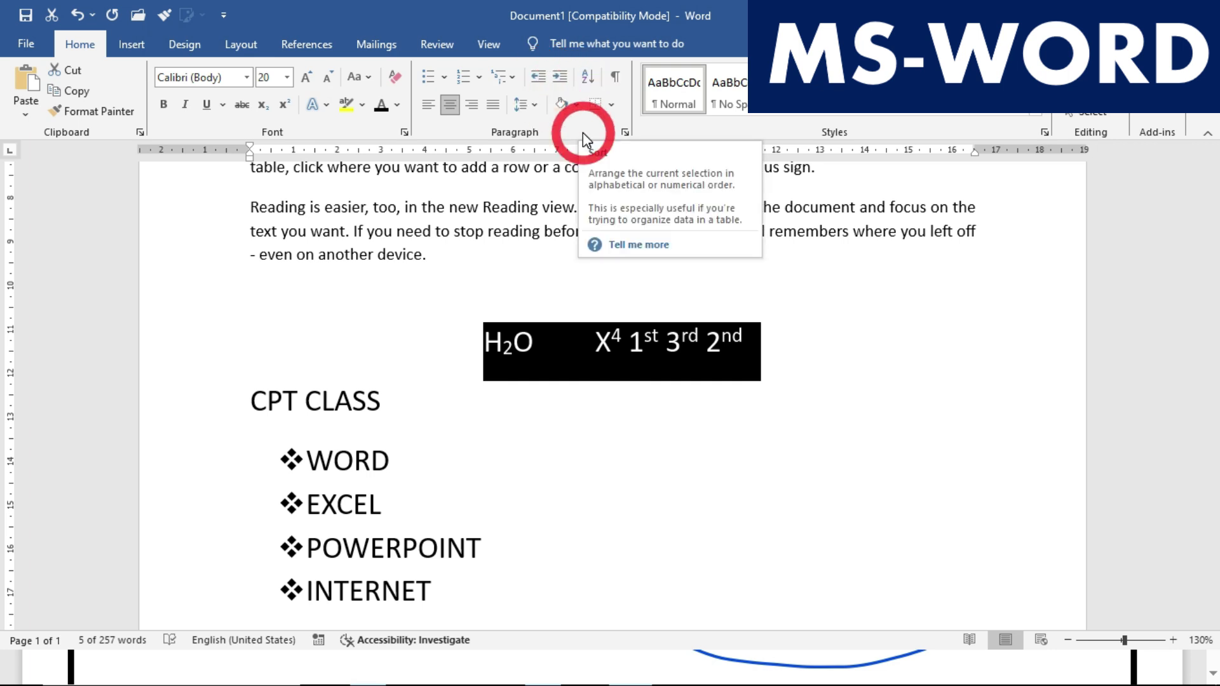
Delete the CPT CLASS heading, its bulleted list and the Qualification lines below the H2O line
click(484, 546)
drag(249, 400, 487, 673)
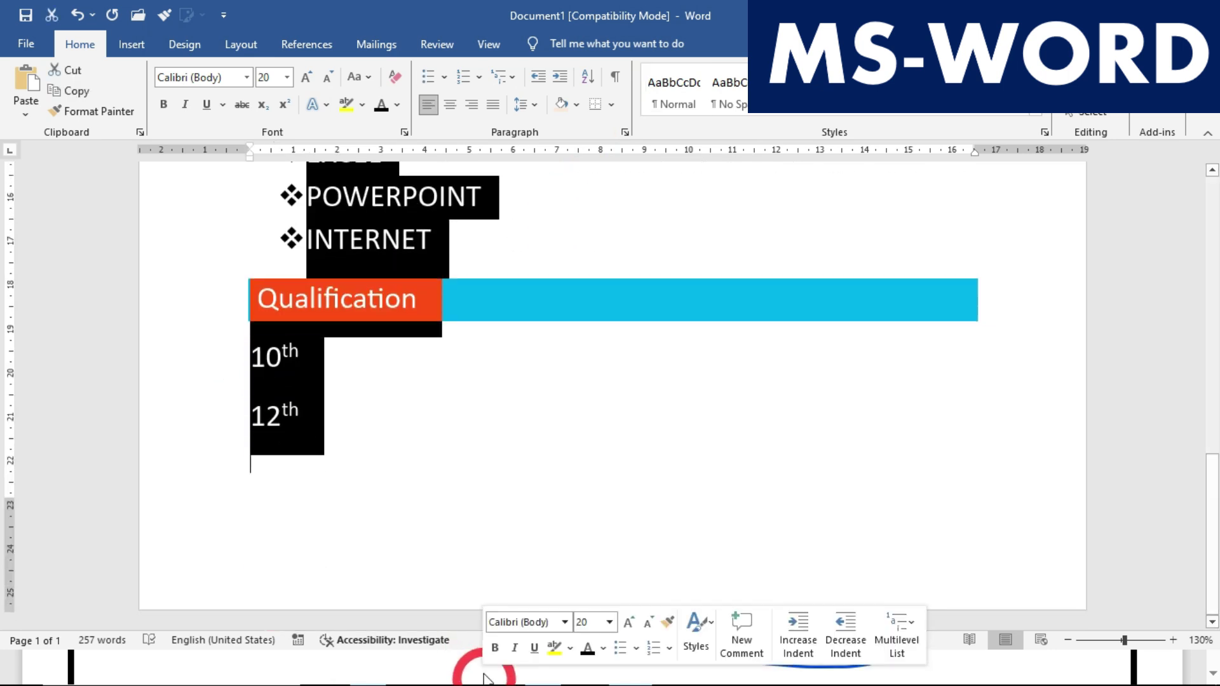
key(Delete)
Left-align the text below the H2O line and enter 2, 4, 5, 1, 7, 3 and 6 on separate lines
click(686, 325)
click(425, 110)
click(434, 437)
key(Return)
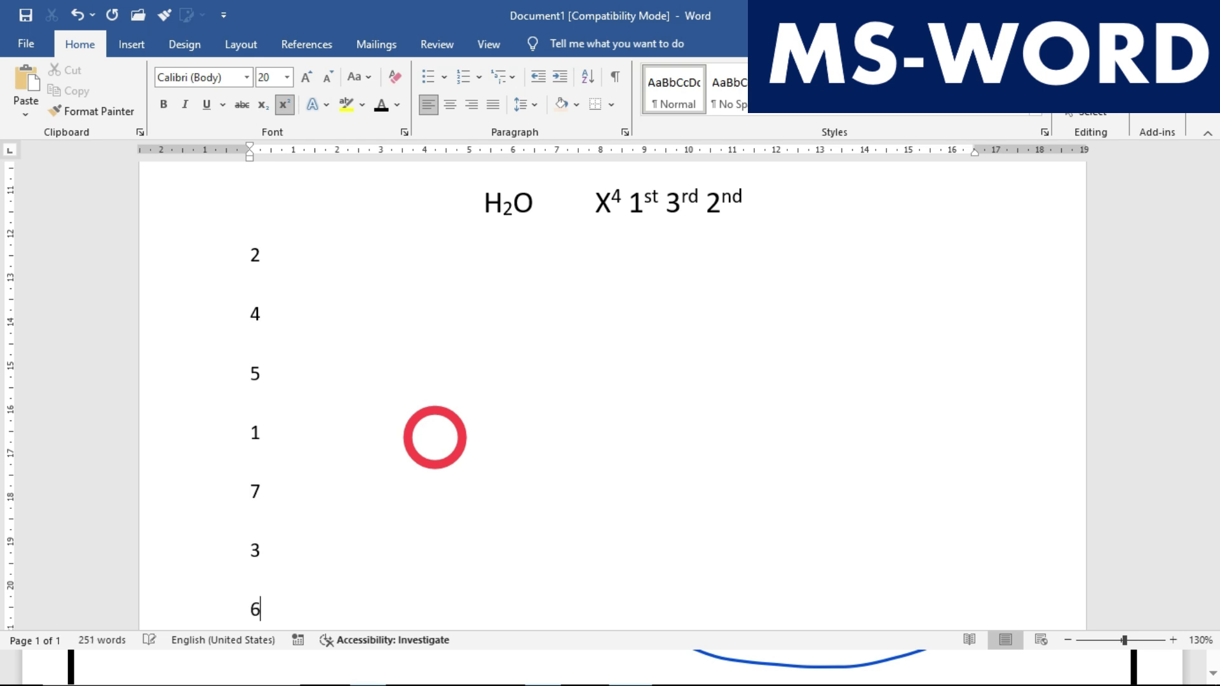
Sort the seven number lines by paragraph as numbers in ascending order, with no header row
drag(241, 254, 280, 607)
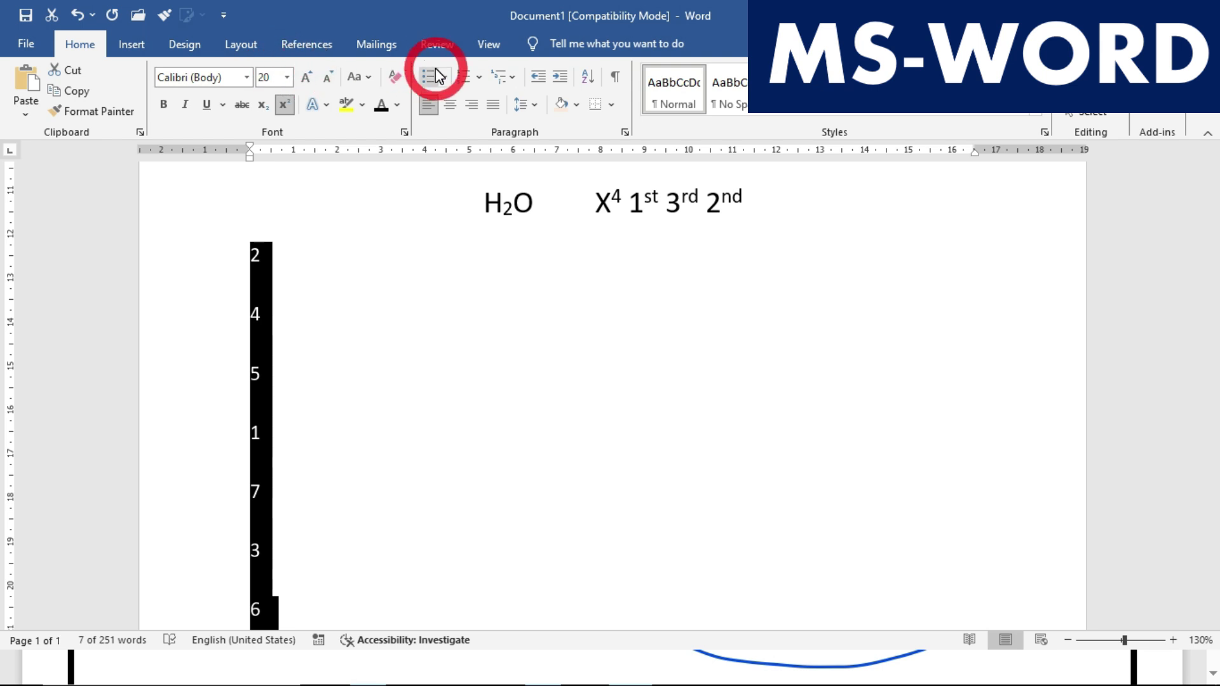
click(589, 79)
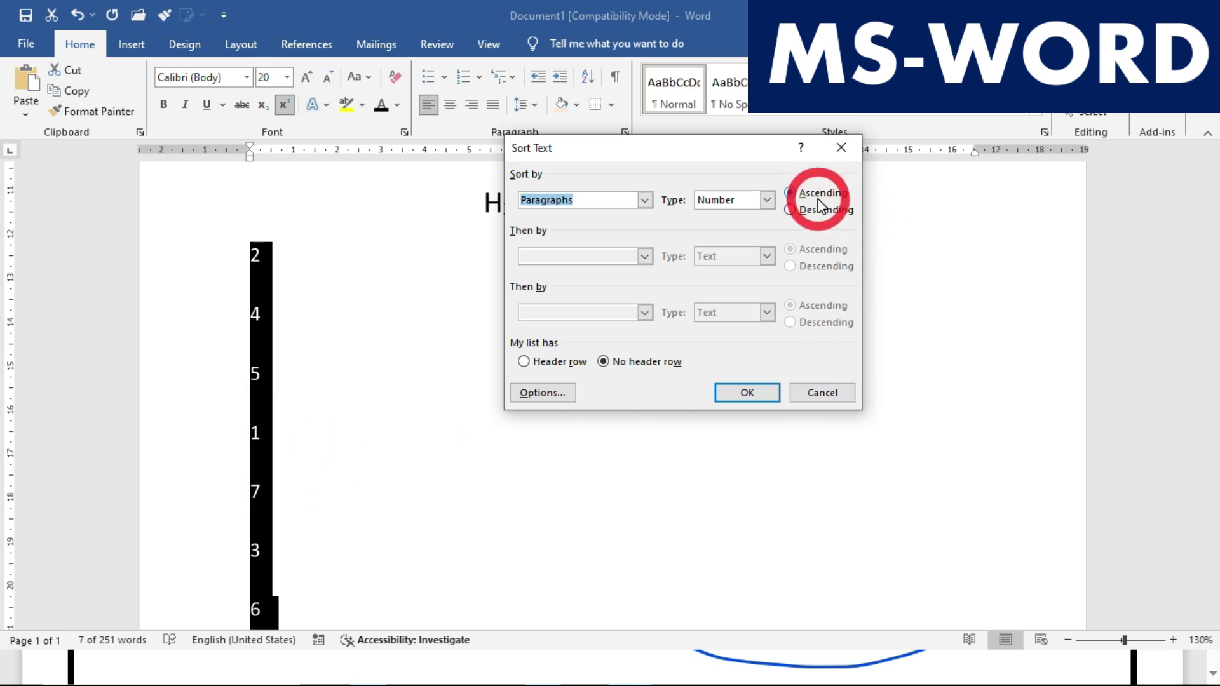
click(746, 389)
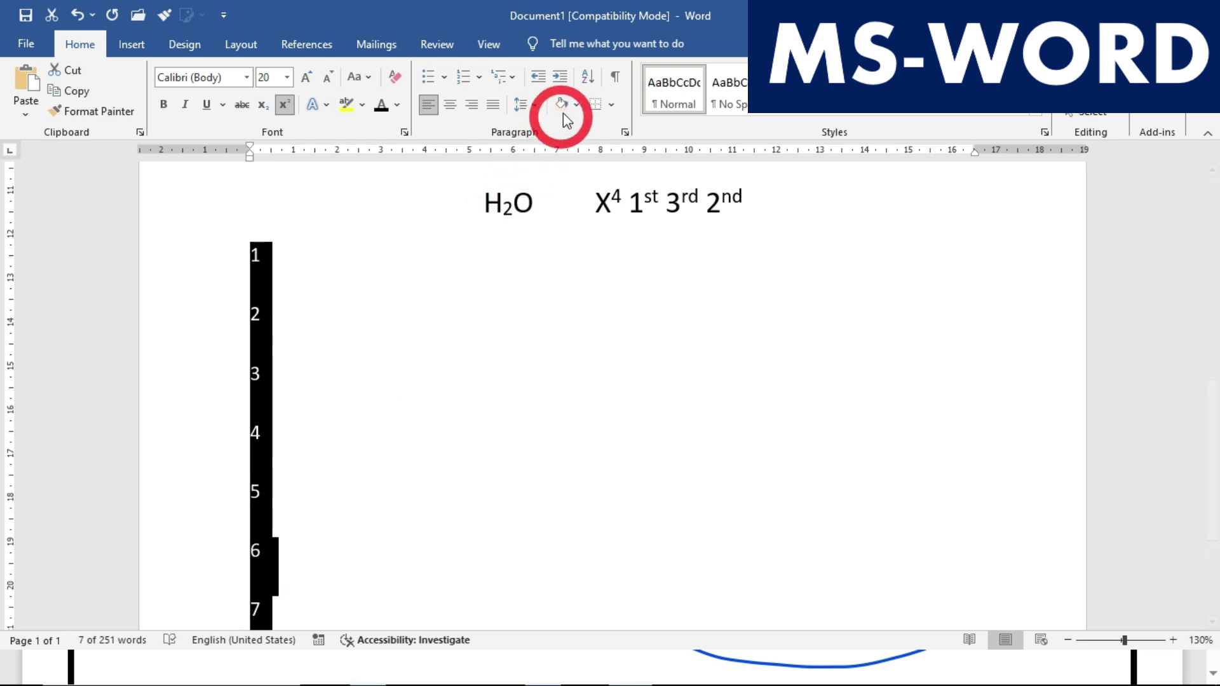
Sort the seven number lines by paragraph as numbers in descending order, with no header row
click(583, 81)
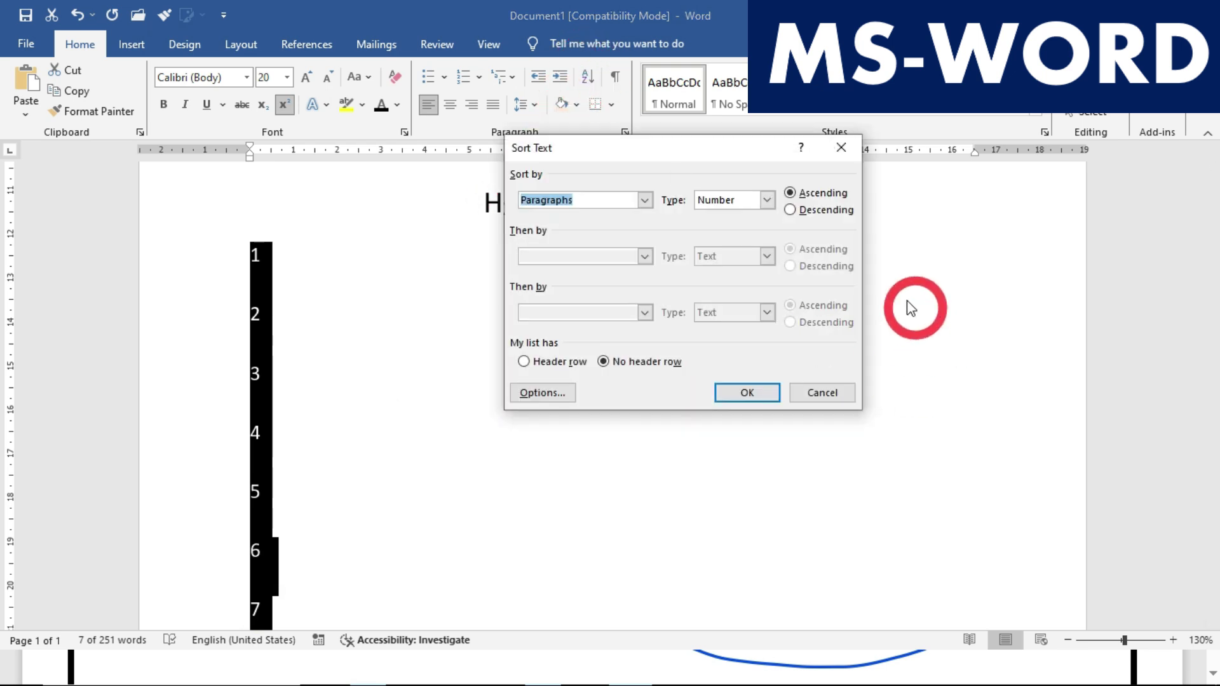
click(825, 209)
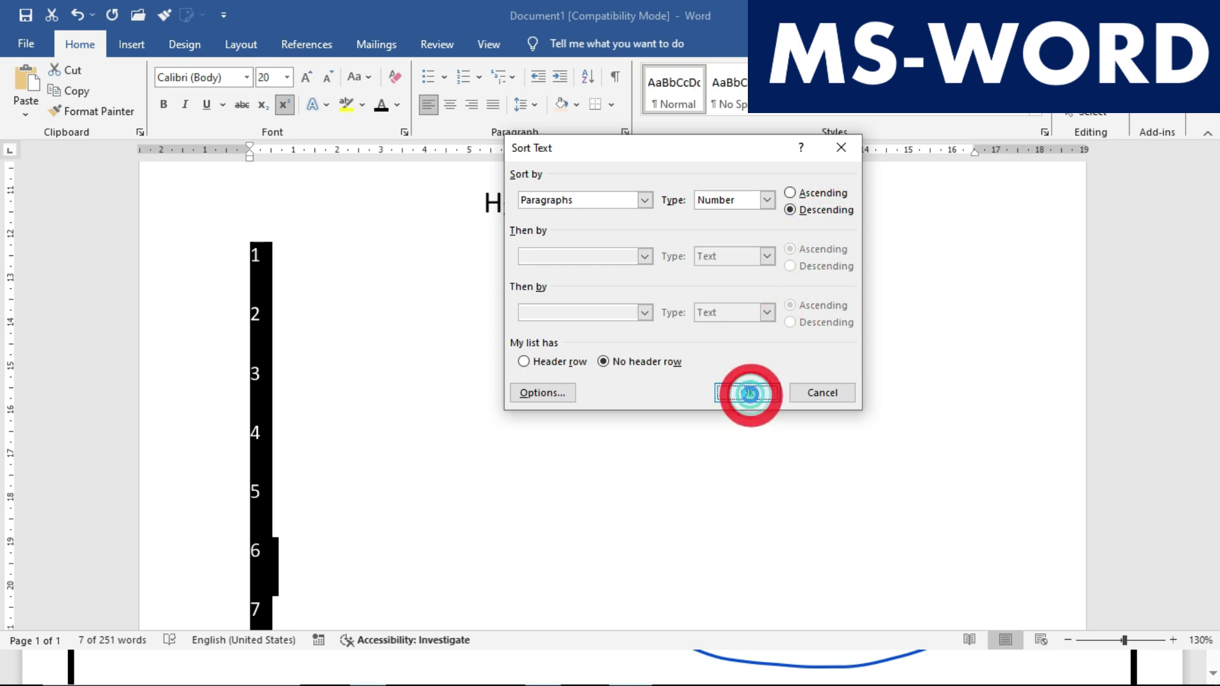
click(750, 394)
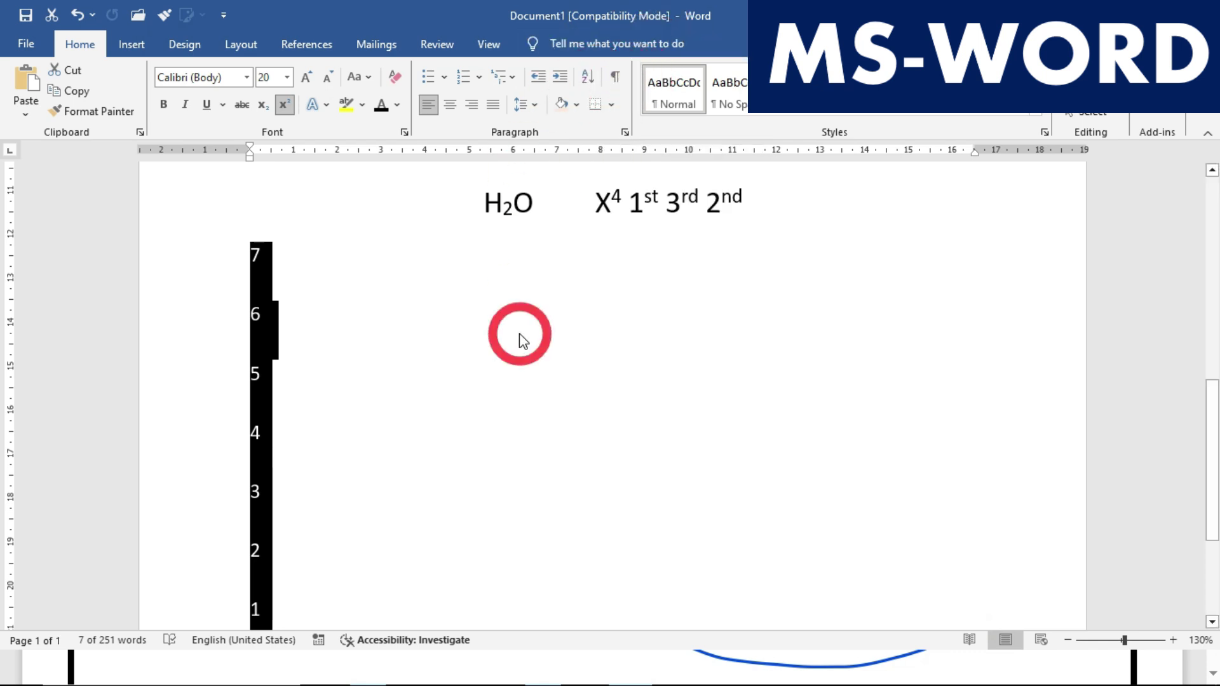
scroll(518, 335, up, 8)
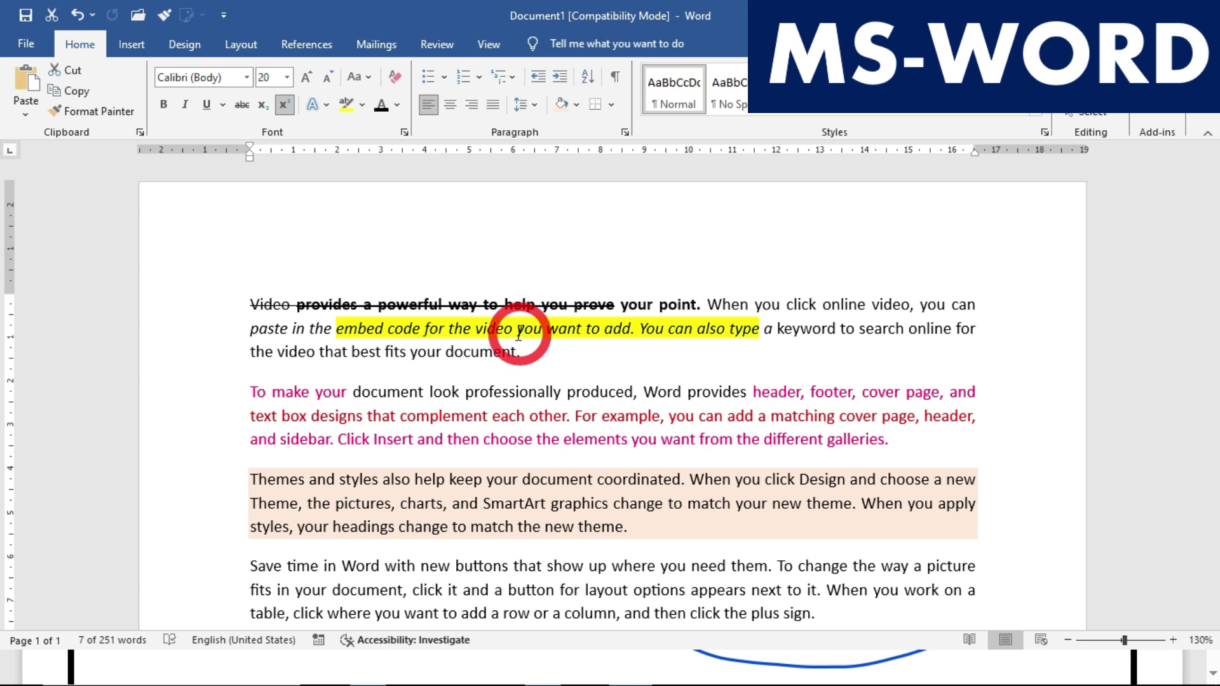
drag(1190, 273, 1188, 505)
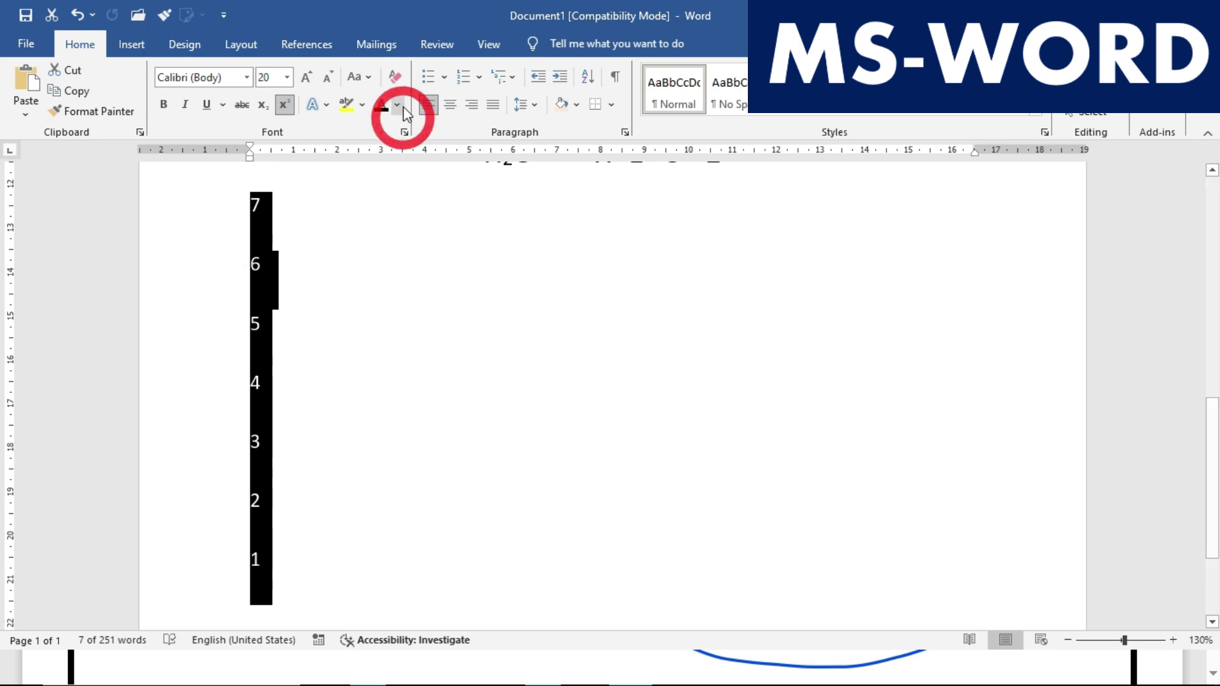
click(587, 76)
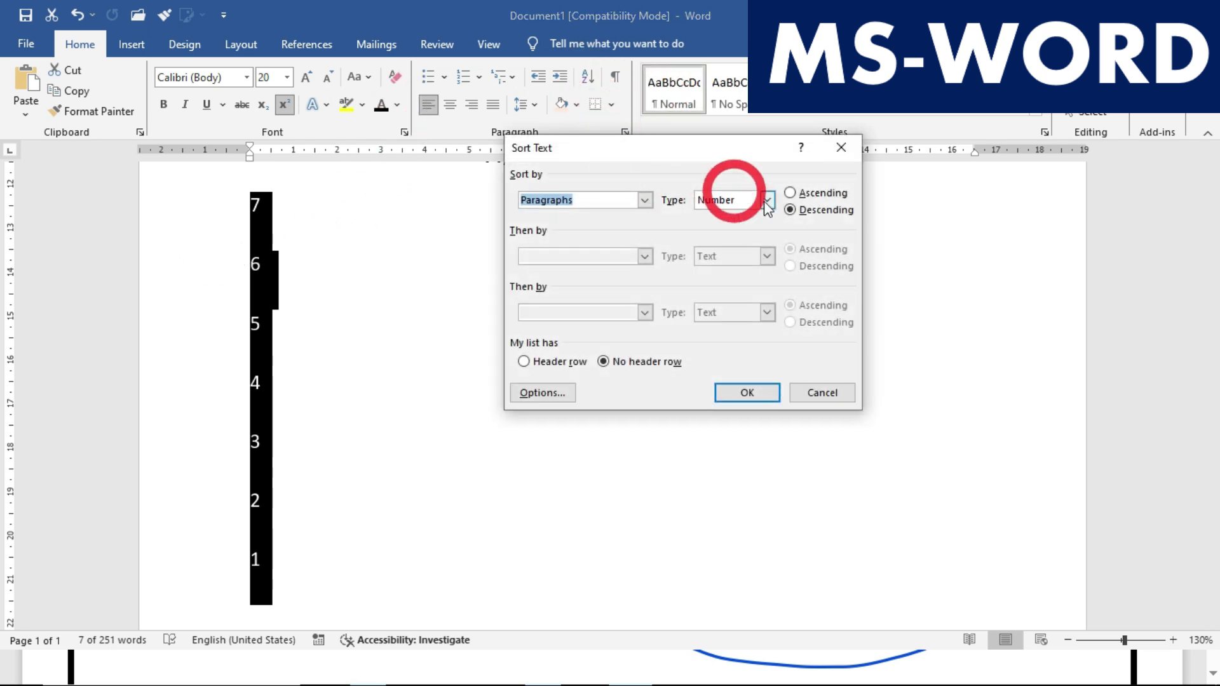
key(Return)
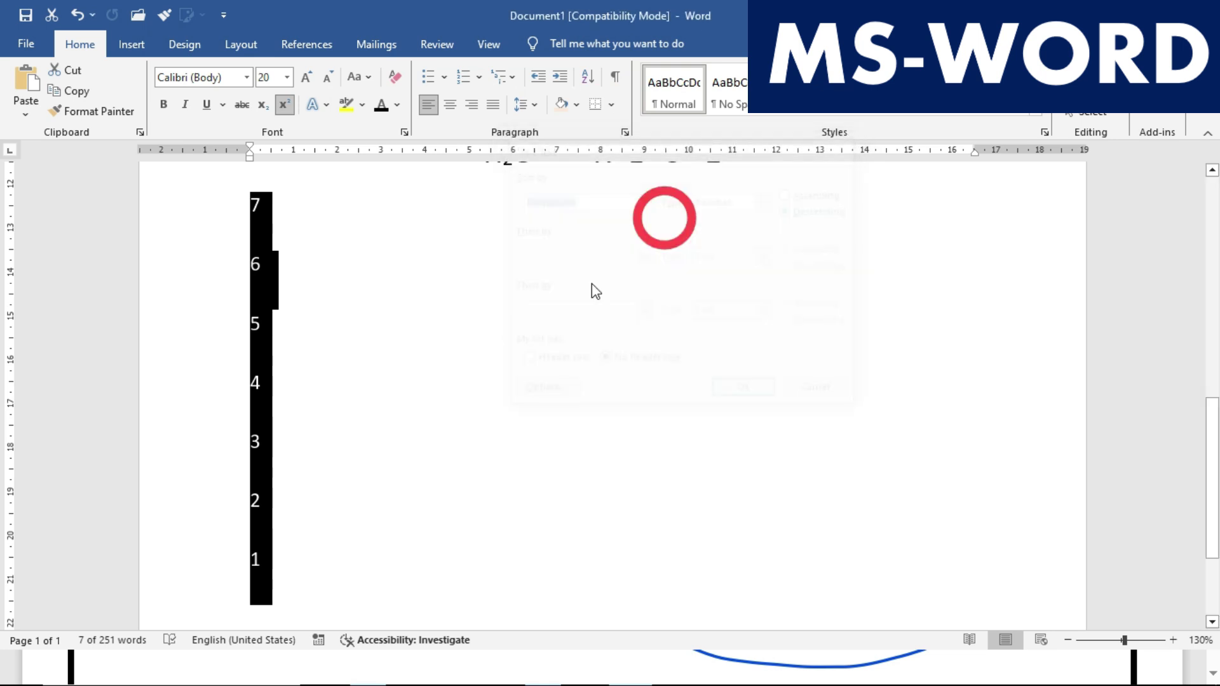
Insert two empty paragraphs between the first paragraph and the paragraph starting with "To make your document"
scroll(594, 292, up, 10)
click(574, 351)
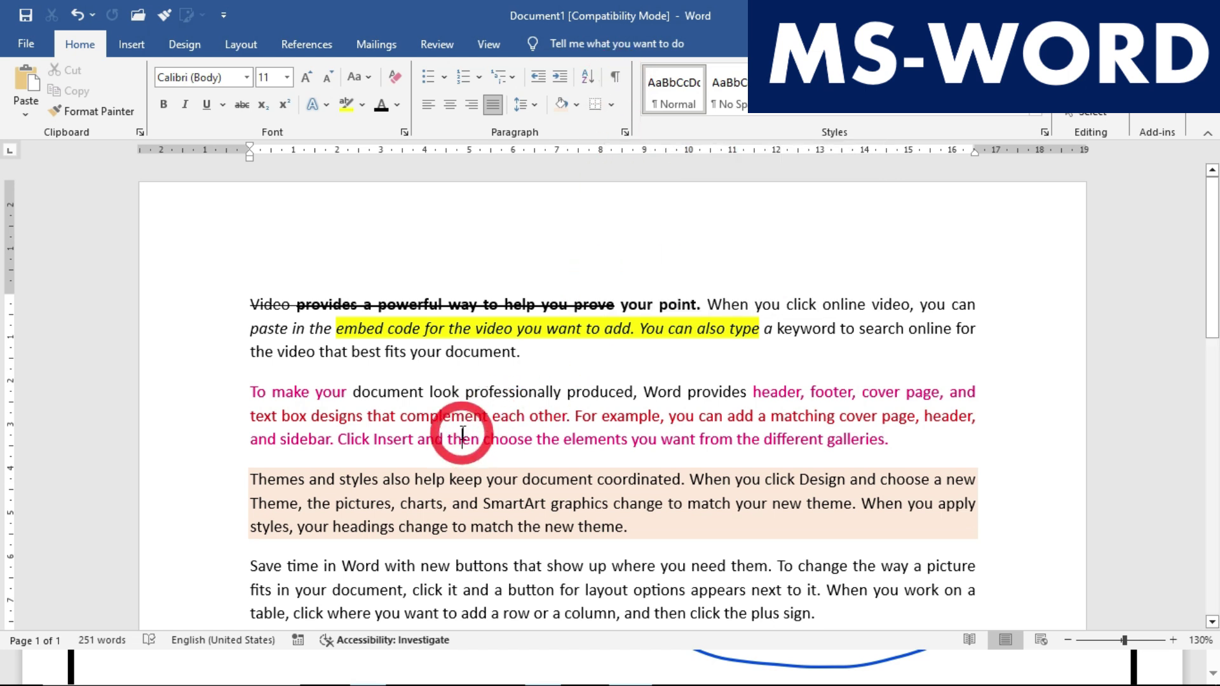
click(552, 361)
key(Return)
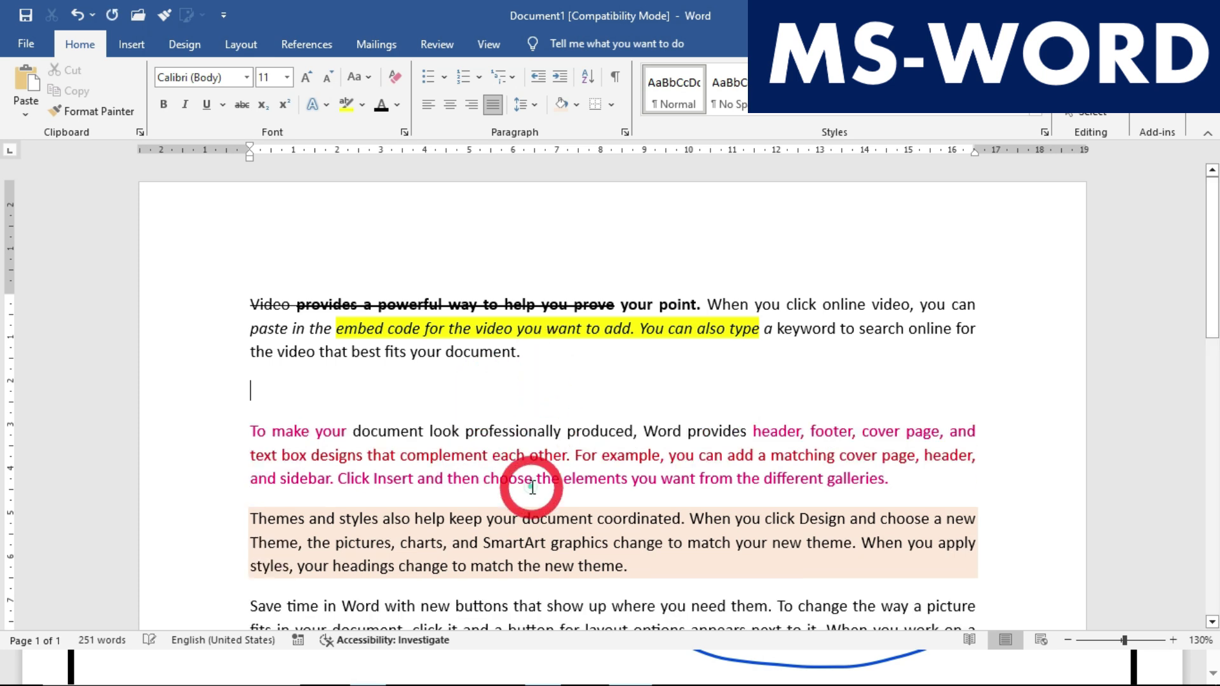
key(Return)
click(425, 518)
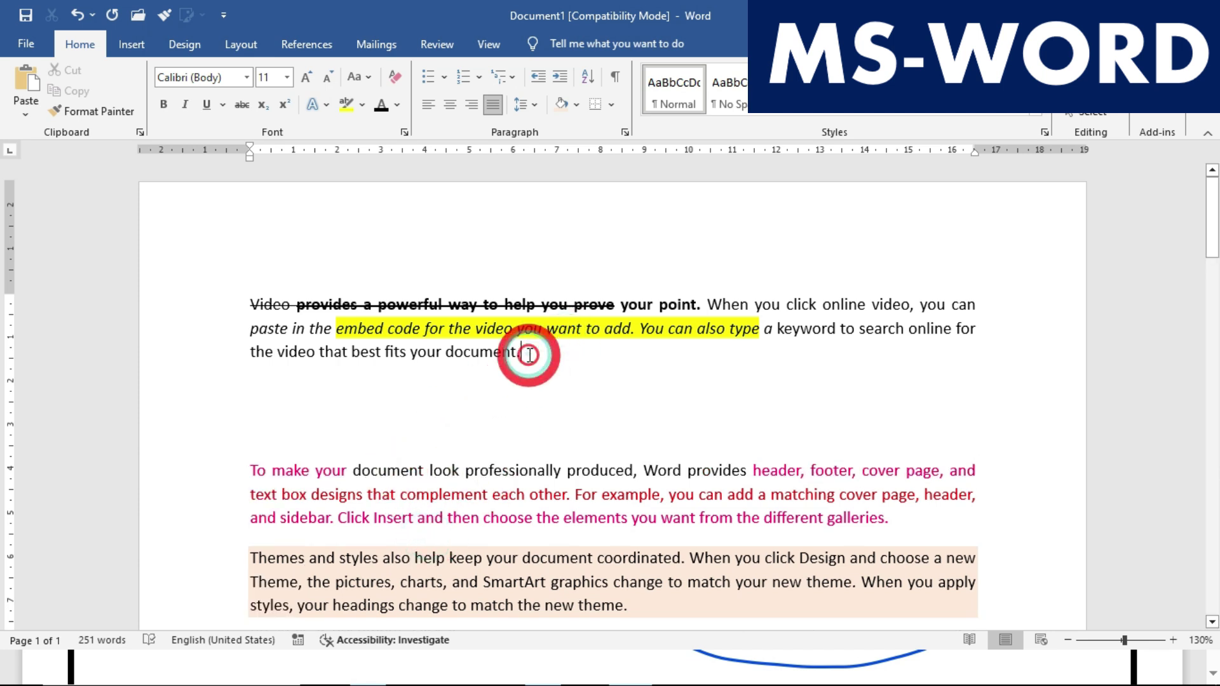
click(289, 388)
click(499, 517)
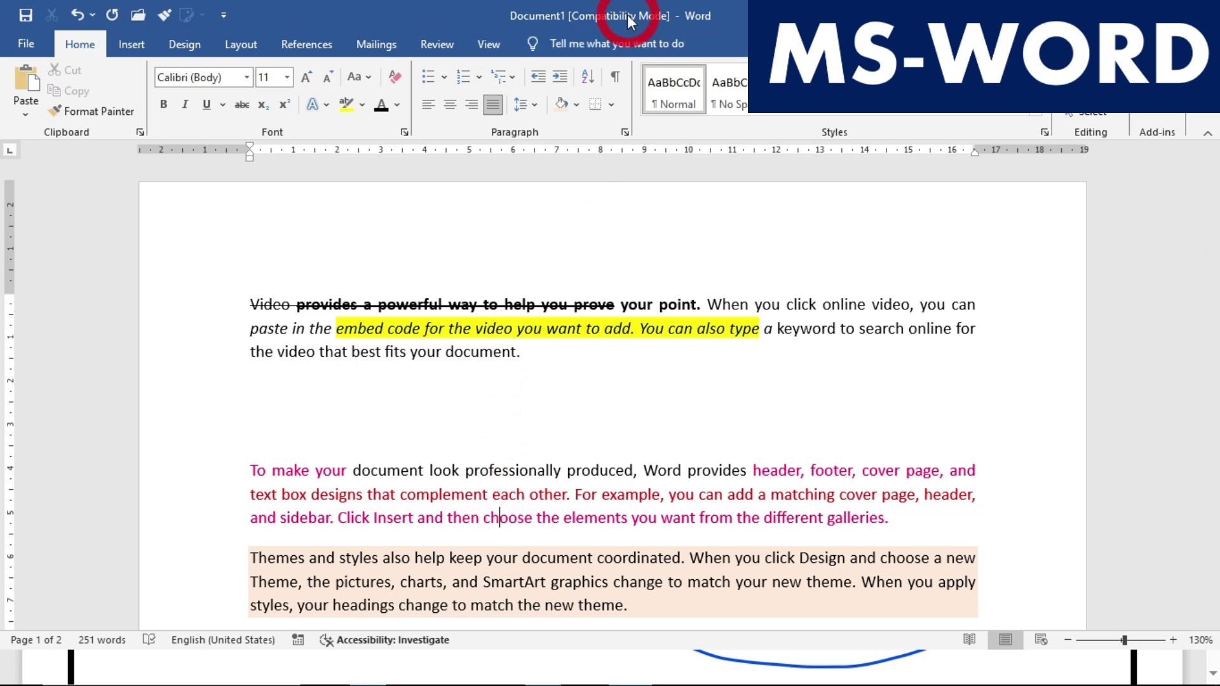
Show the formatting marks and replace the 7 below the H2O line with a first name and a surname separated by seven tabs
click(614, 83)
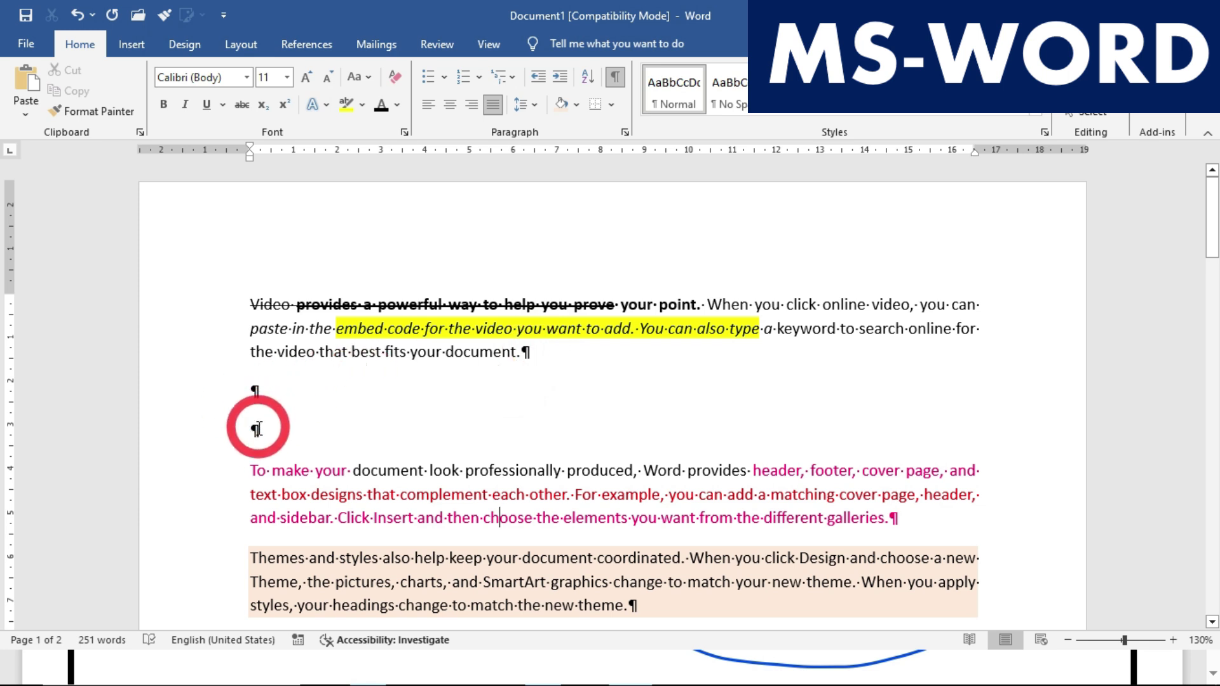
drag(1207, 240, 1205, 340)
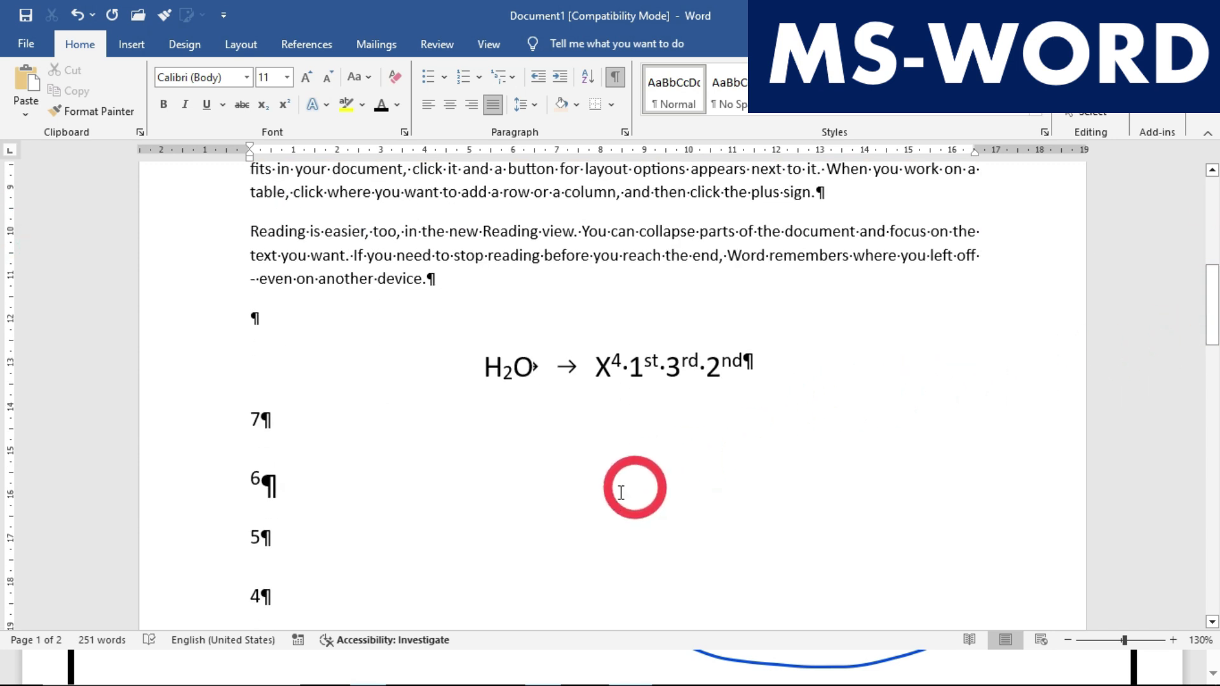
click(283, 441)
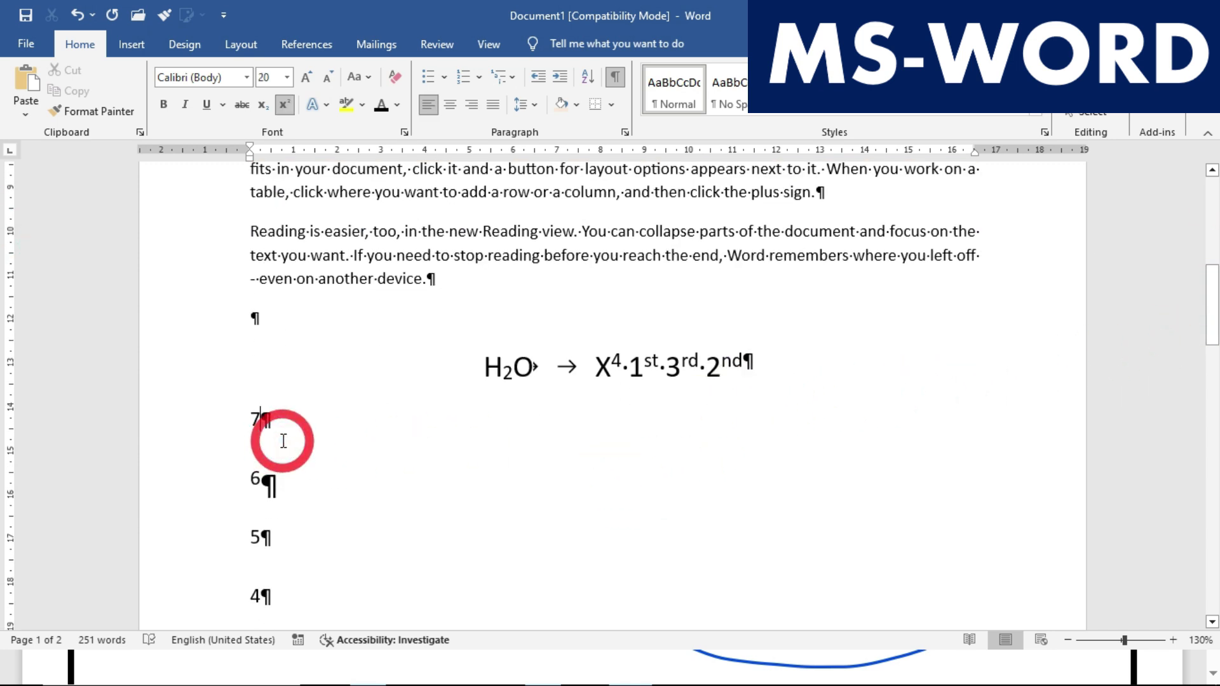
key(BackSpace)
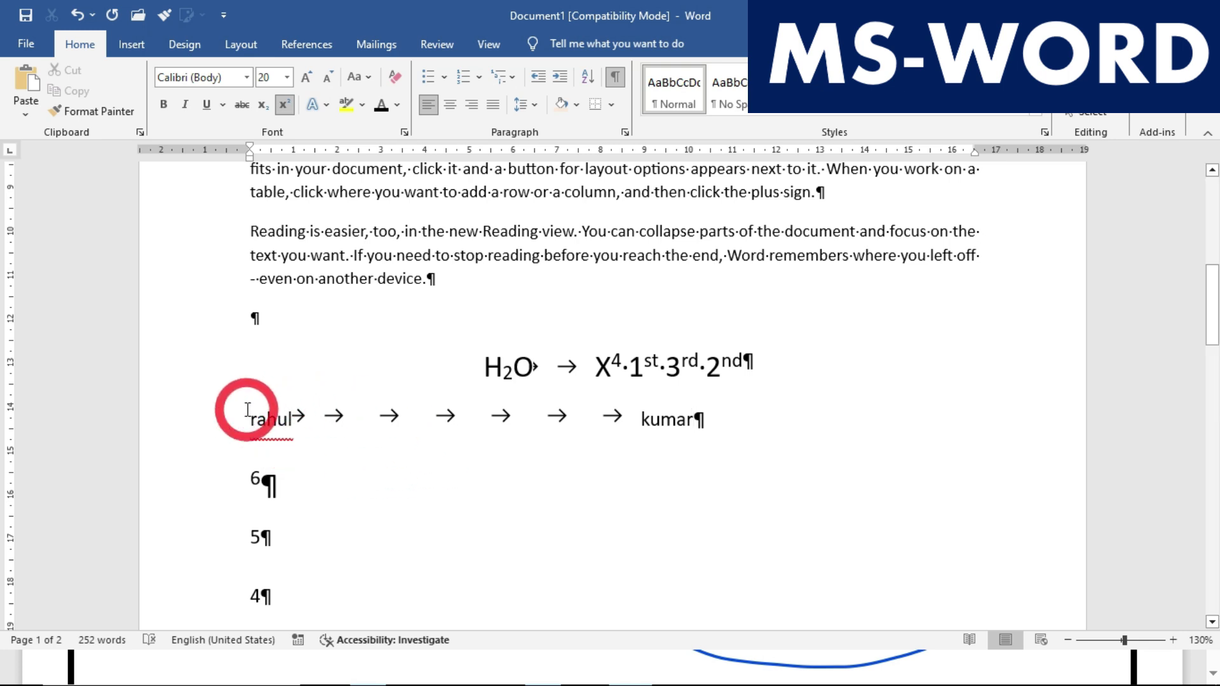
Hide and show the formatting marks to compare the tabbed name line in both views, ending with the marks hidden
ctrl+scroll(319, 401, up, 3)
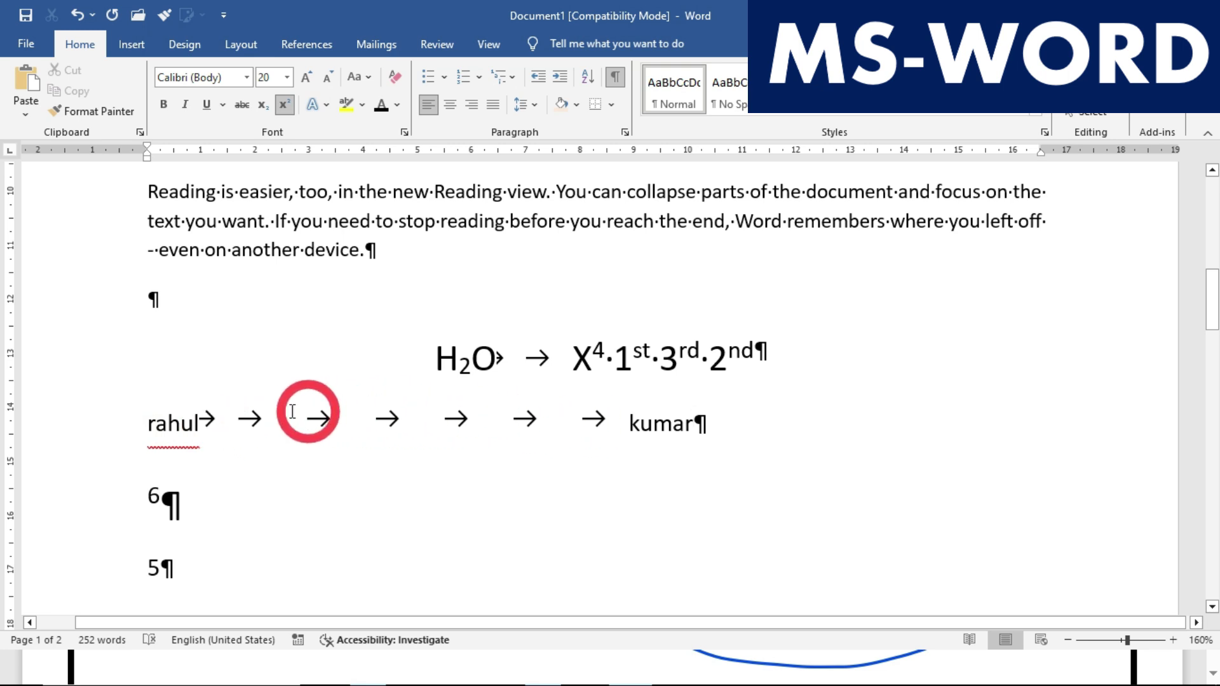
click(614, 77)
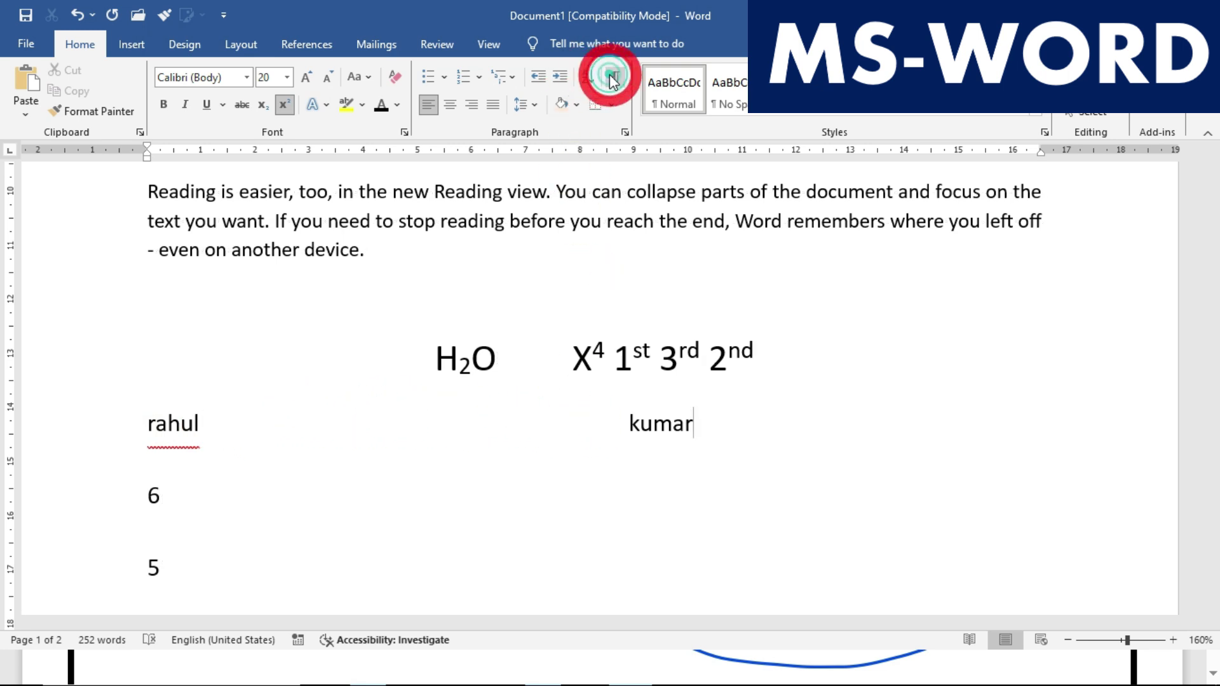
click(308, 486)
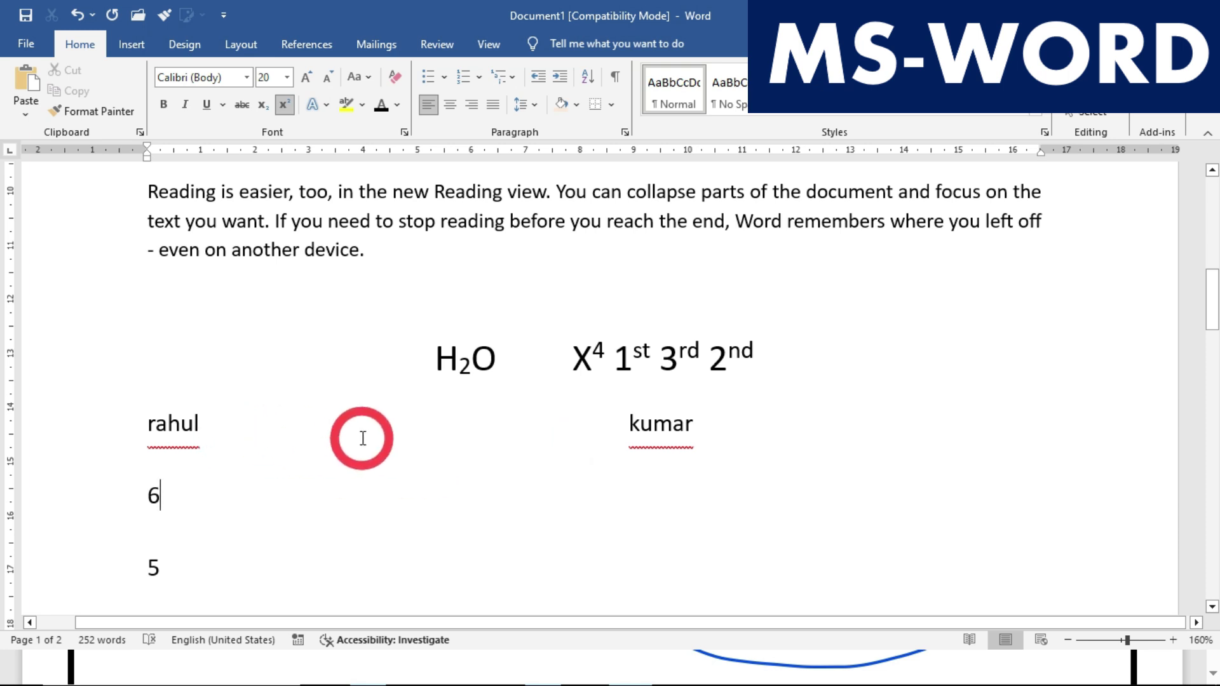
click(612, 78)
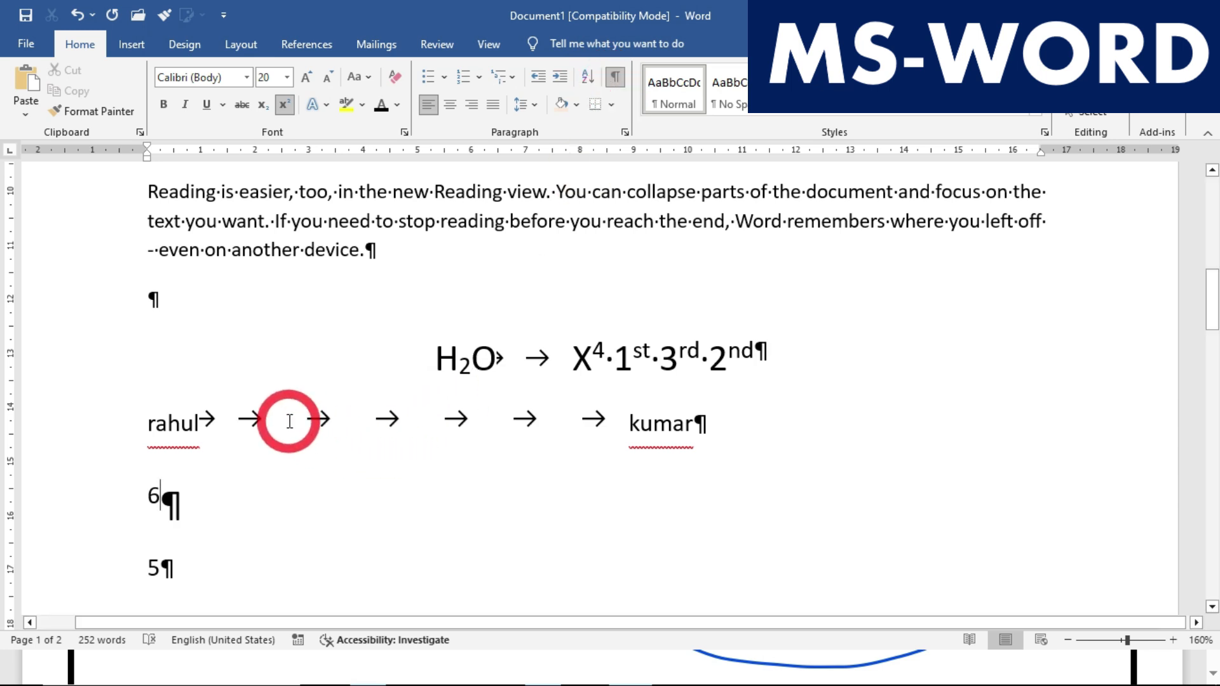
click(614, 76)
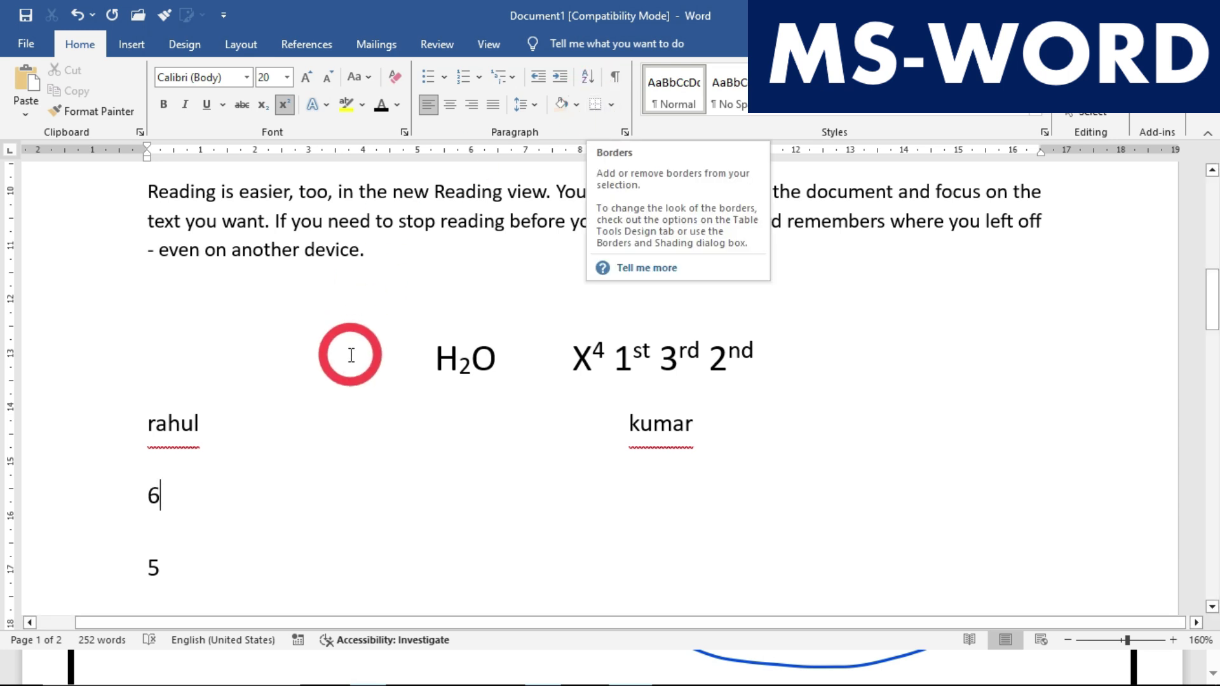
Apply all borders to the H2O line
click(347, 354)
scroll(1208, 310, up, 2)
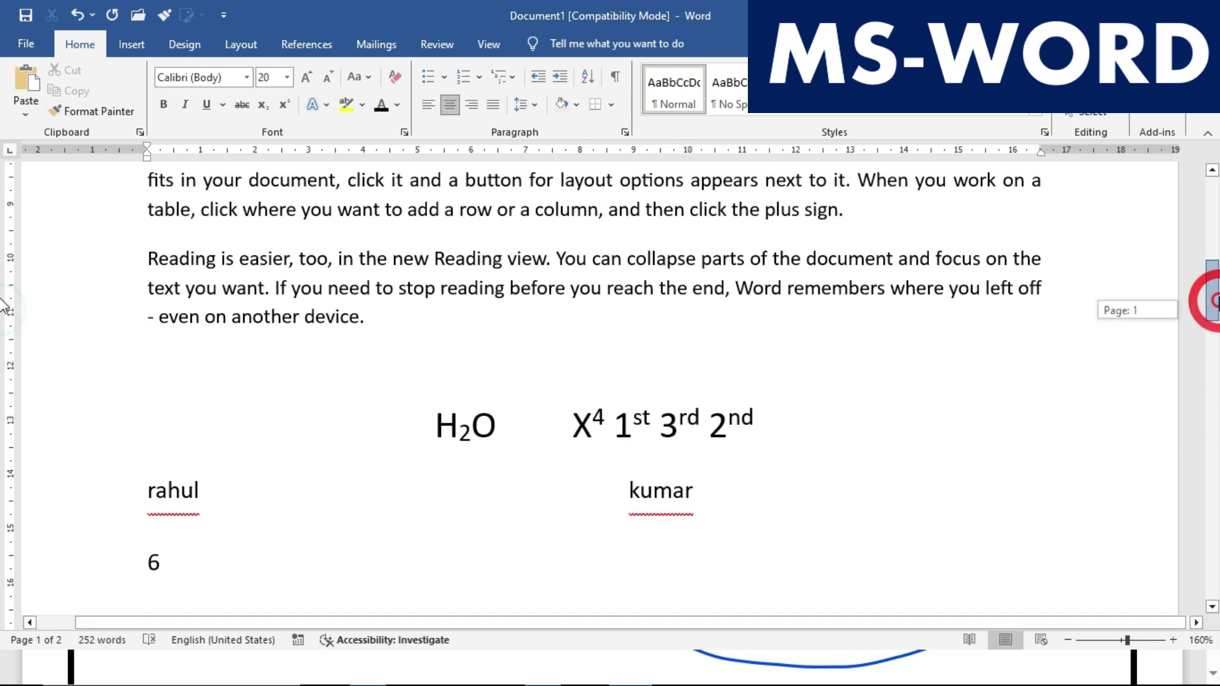
click(459, 245)
click(471, 497)
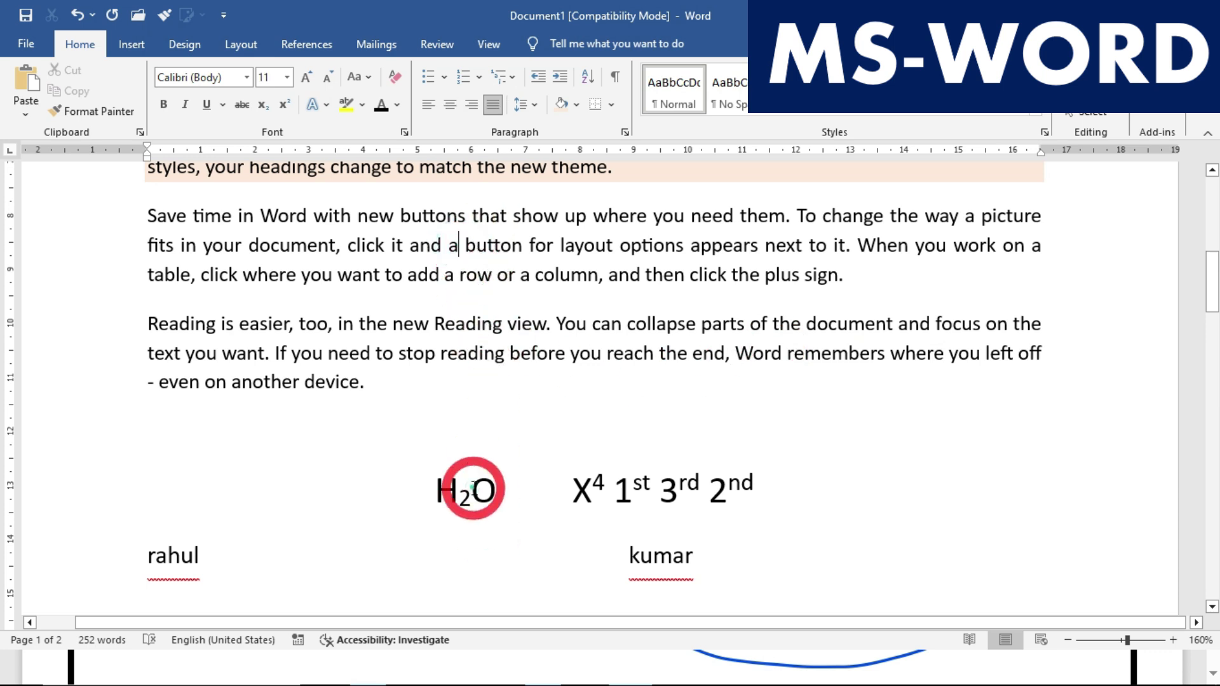
click(611, 105)
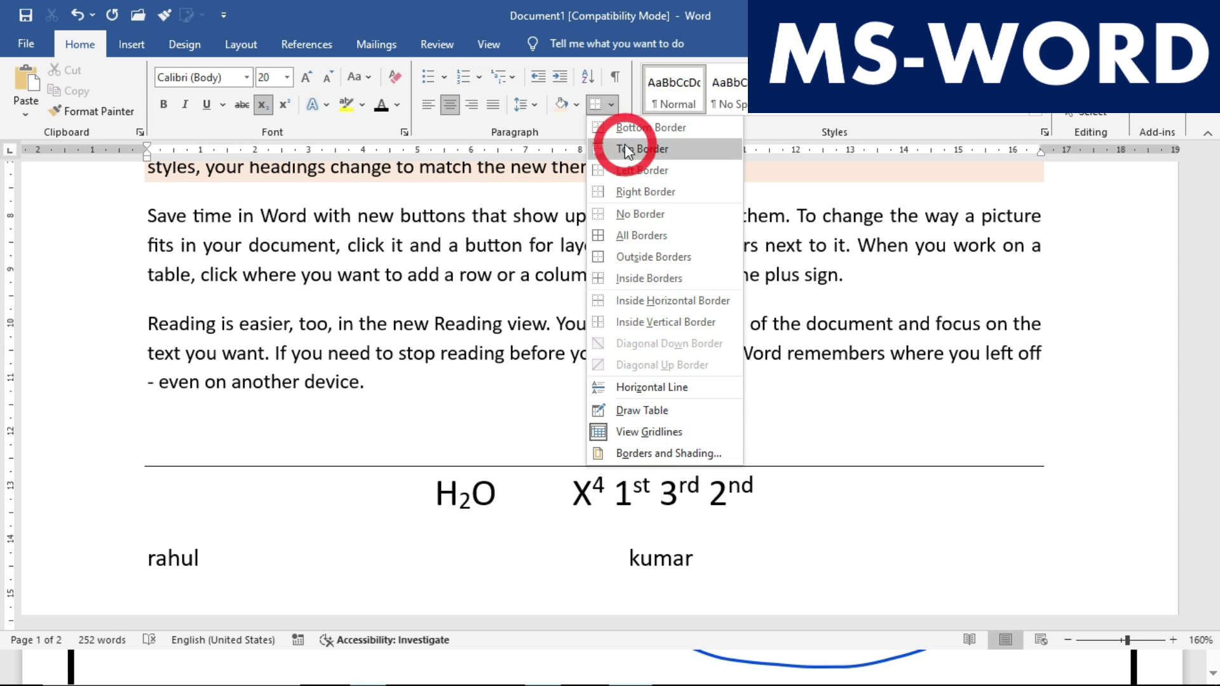
click(630, 242)
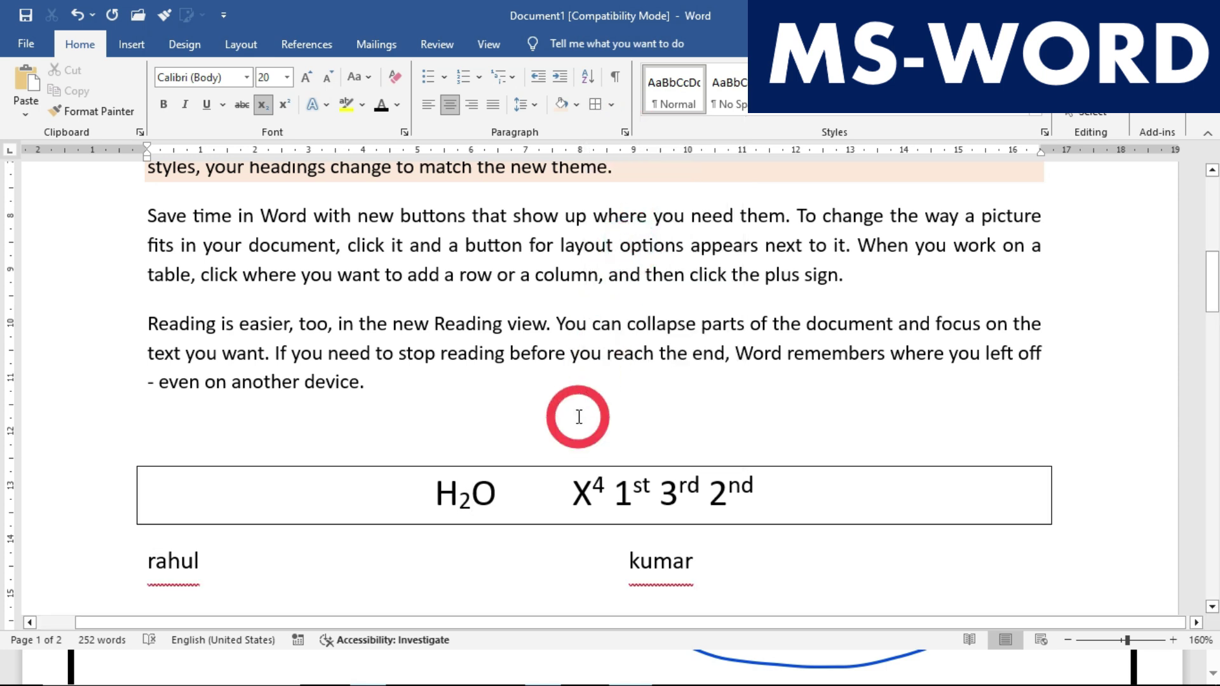
Delete the two empty paragraphs below the first paragraph of the document
scroll(579, 417, up, 6)
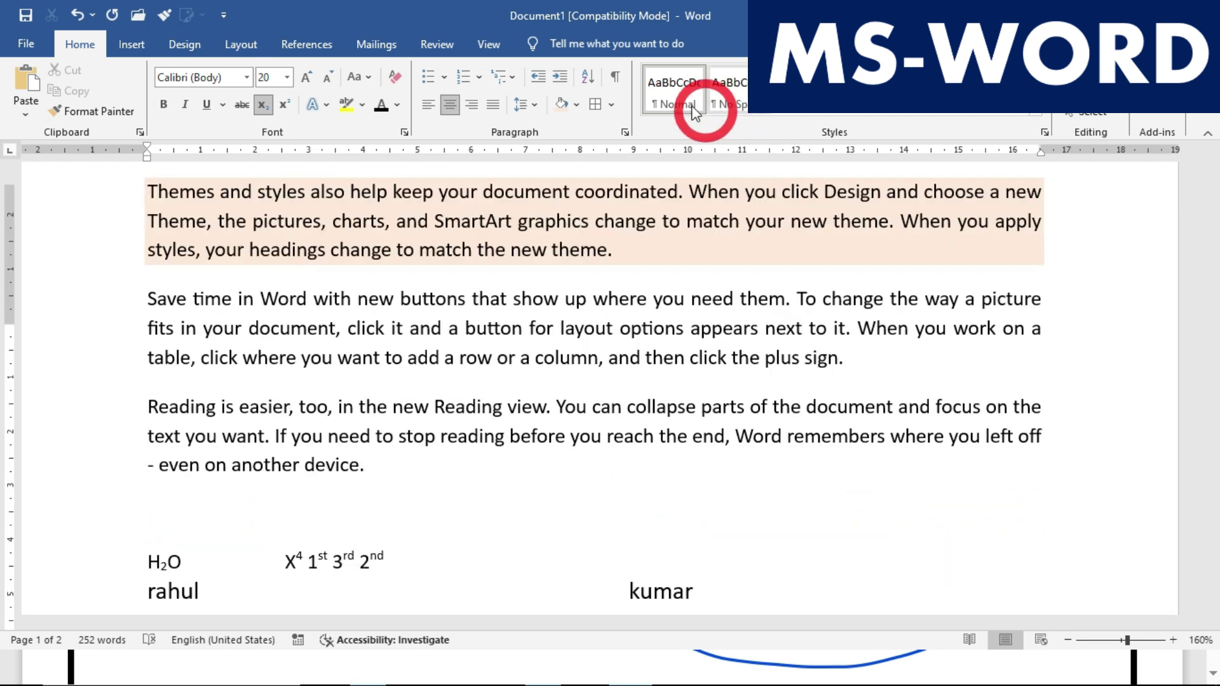
scroll(1185, 330, up, 5)
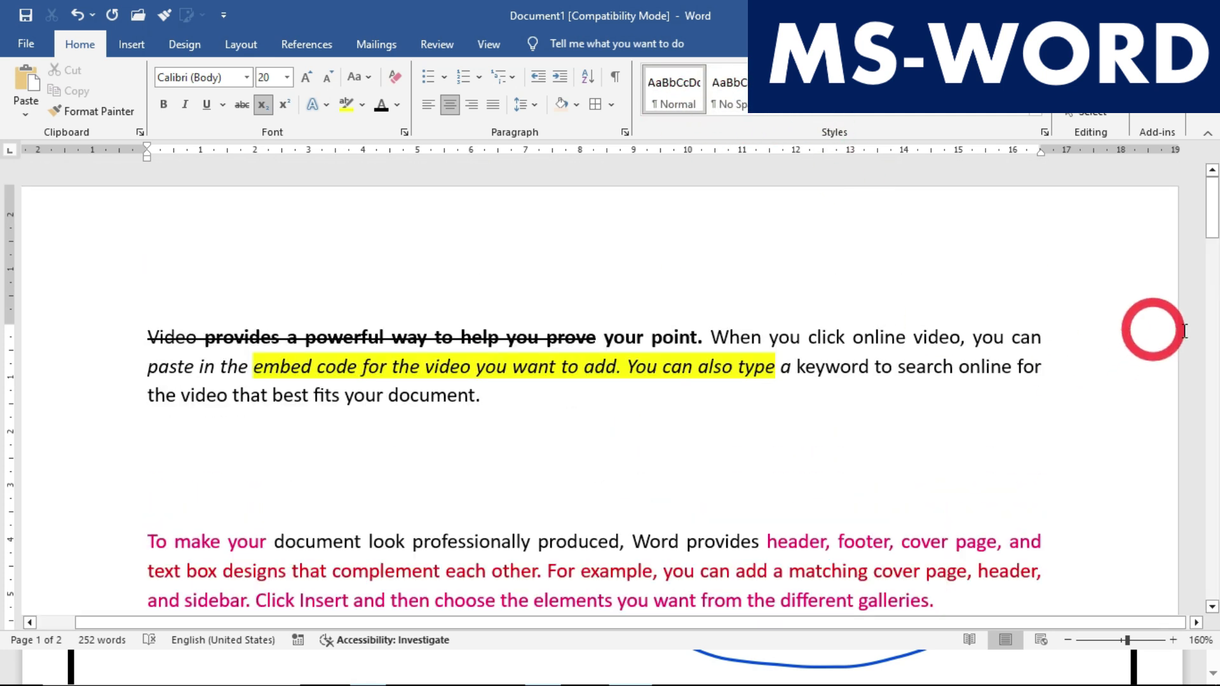
click(558, 456)
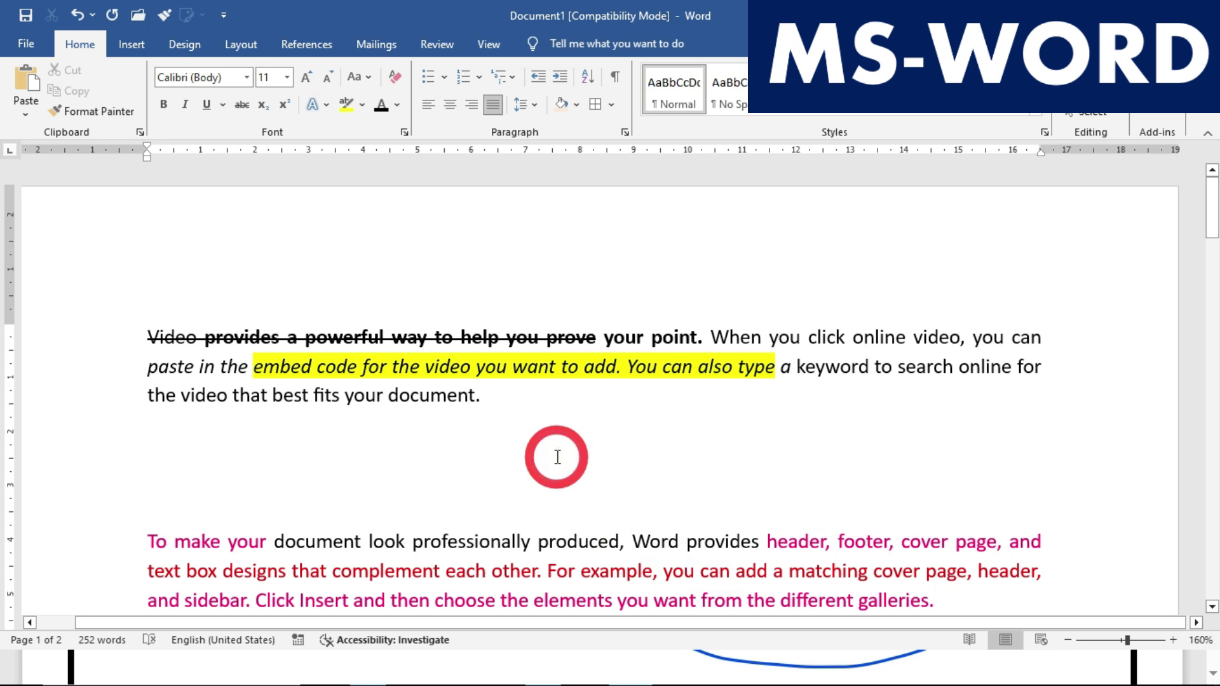
key(Delete)
key(Delete)
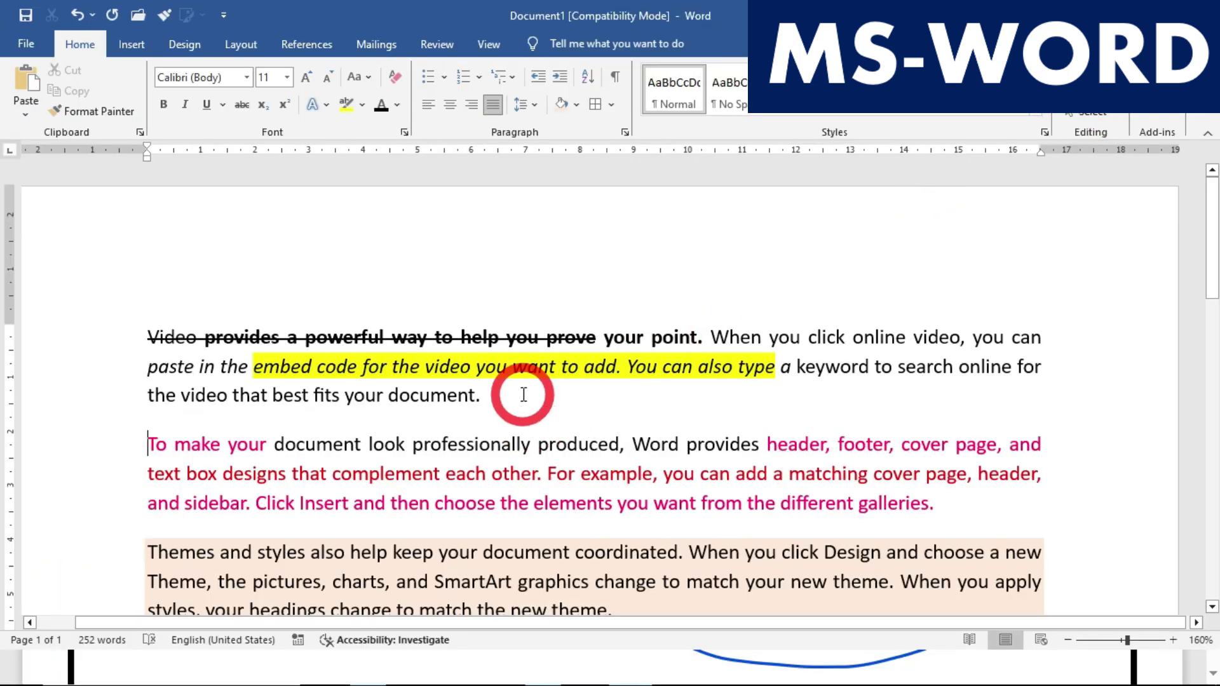
Delete the entire document content and generate fresh sample text with =rand()
key(ctrl+a)
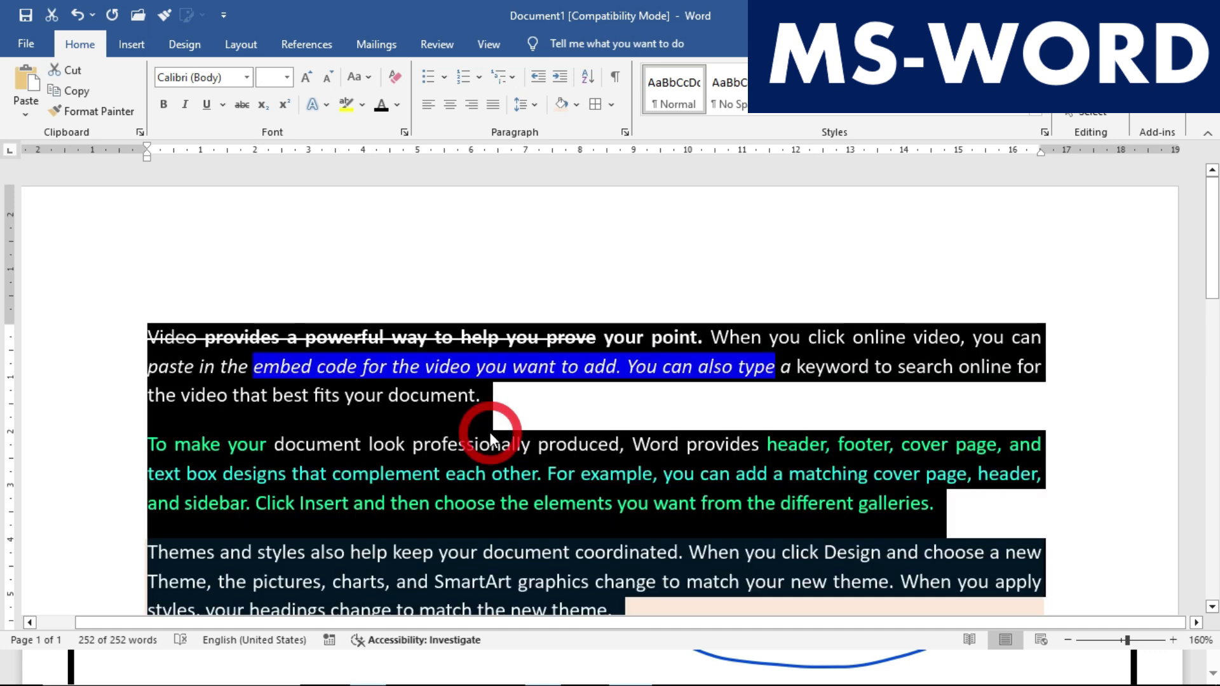
key(Delete)
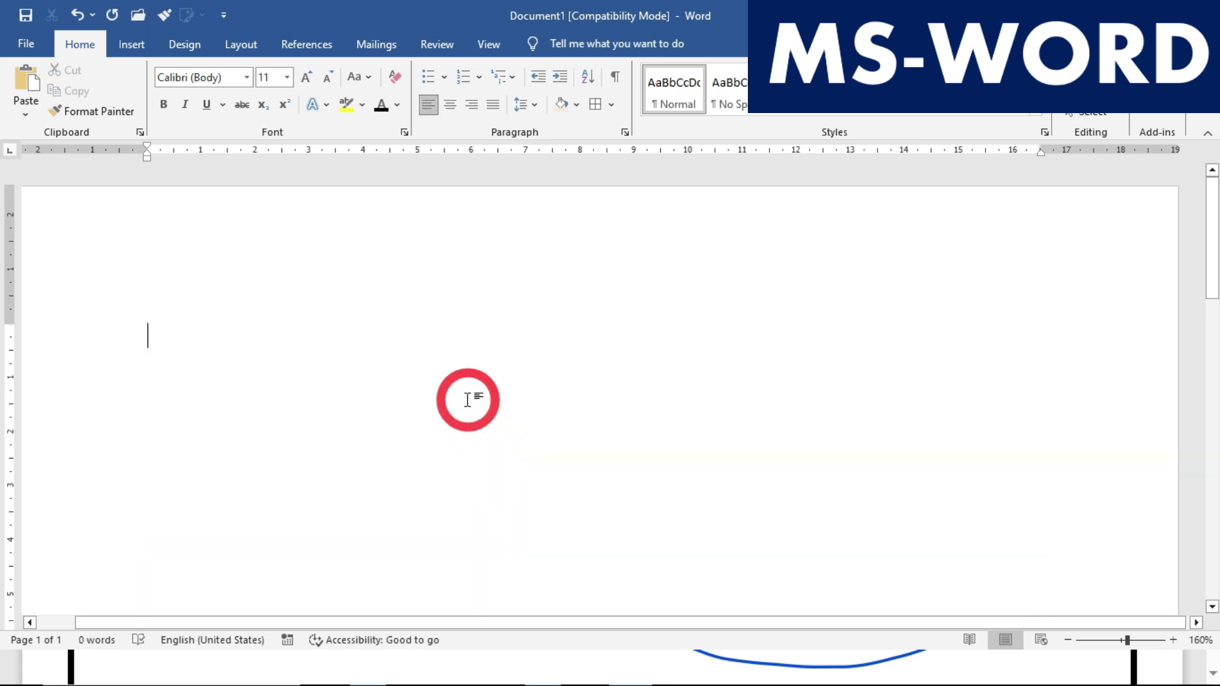
scroll(468, 400, down, 2)
text(=rand()
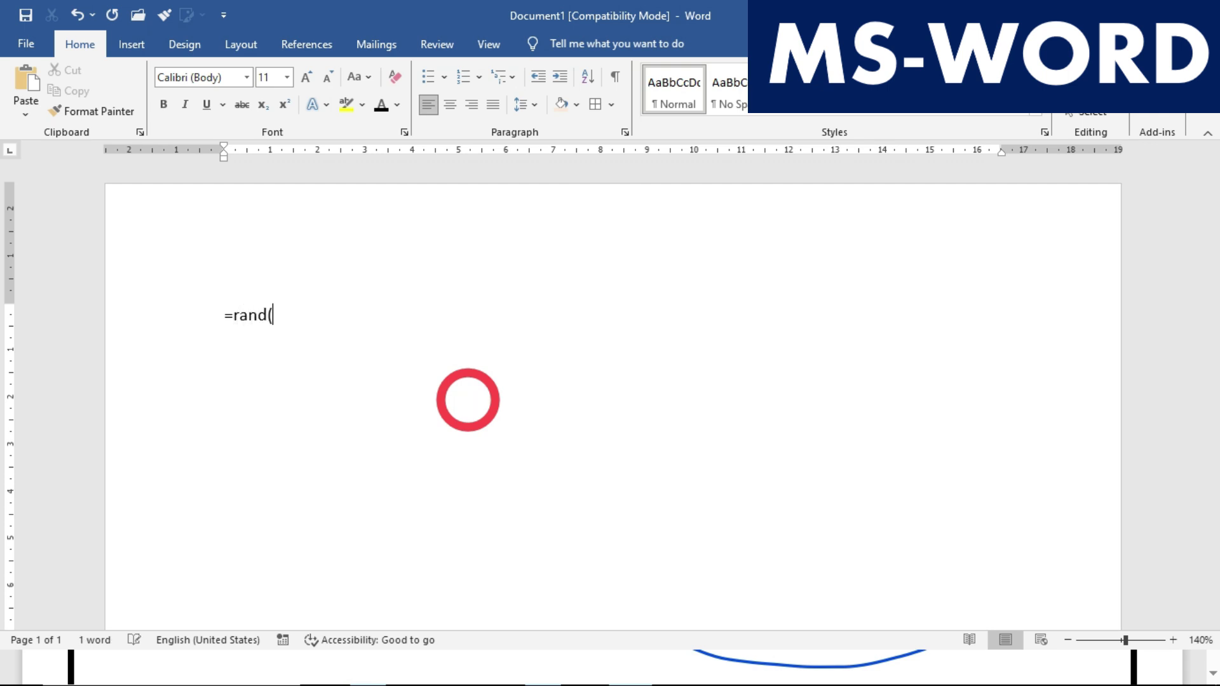
text())
key(Return)
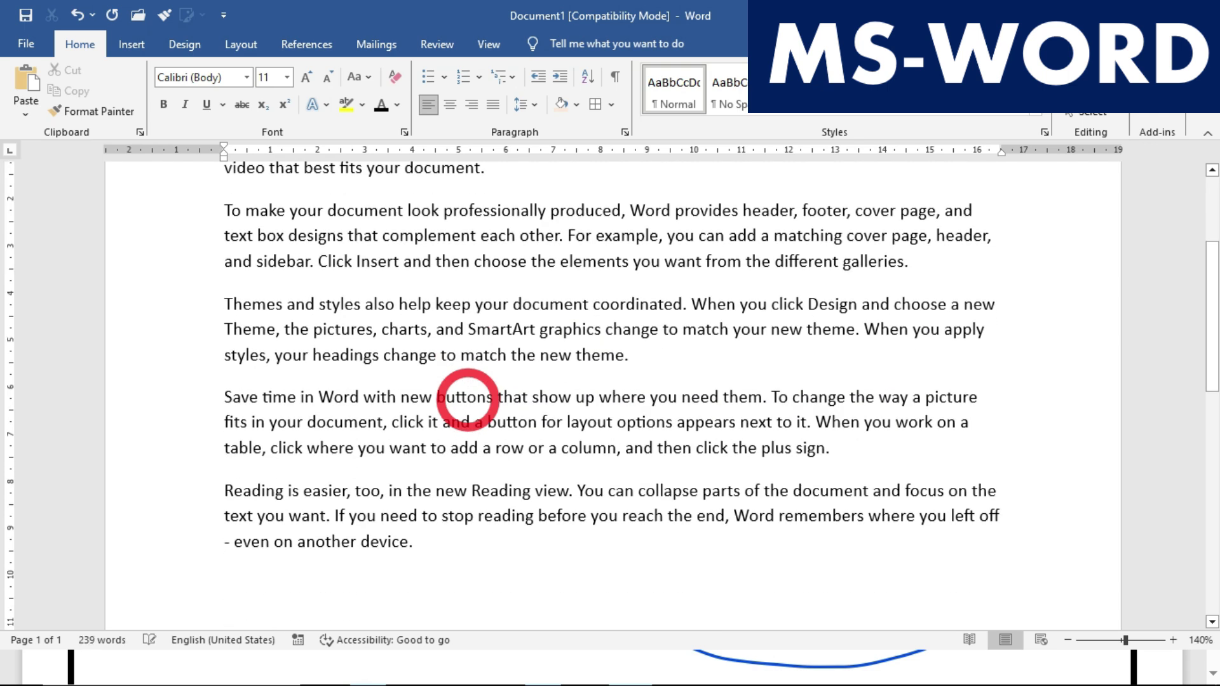
Search the document for "the", repeat the search with a trailing space after the word, and close the search
scroll(354, 407, up, 3)
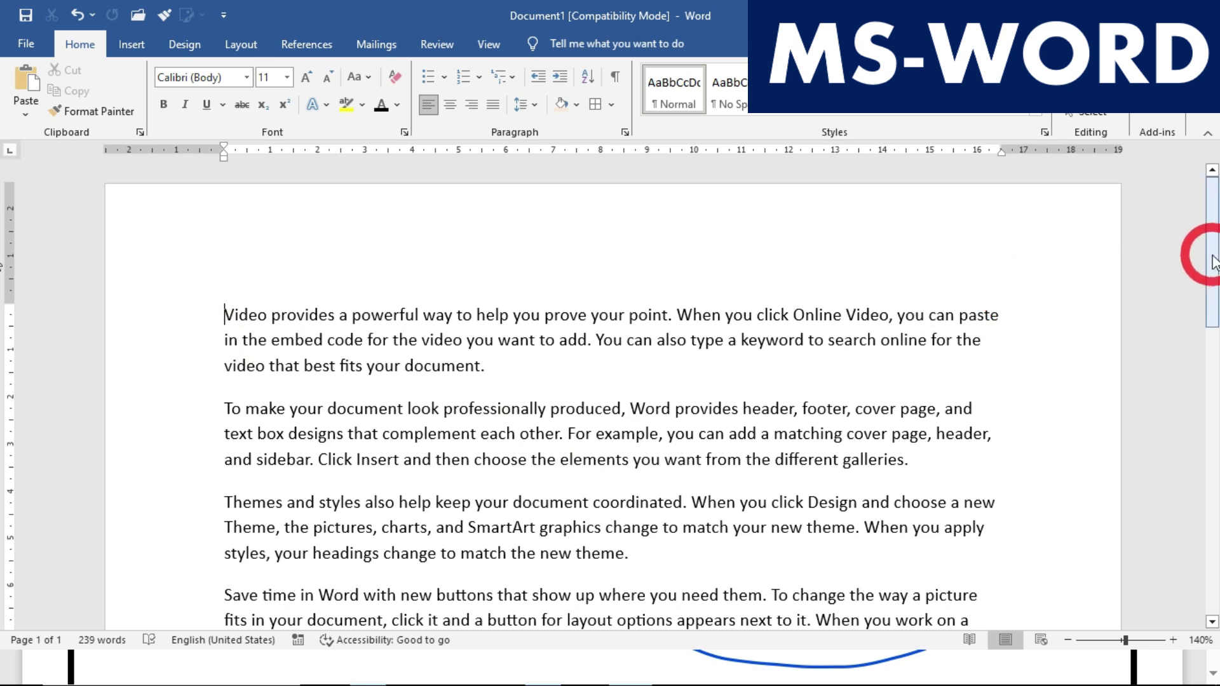
drag(1204, 267, 1206, 301)
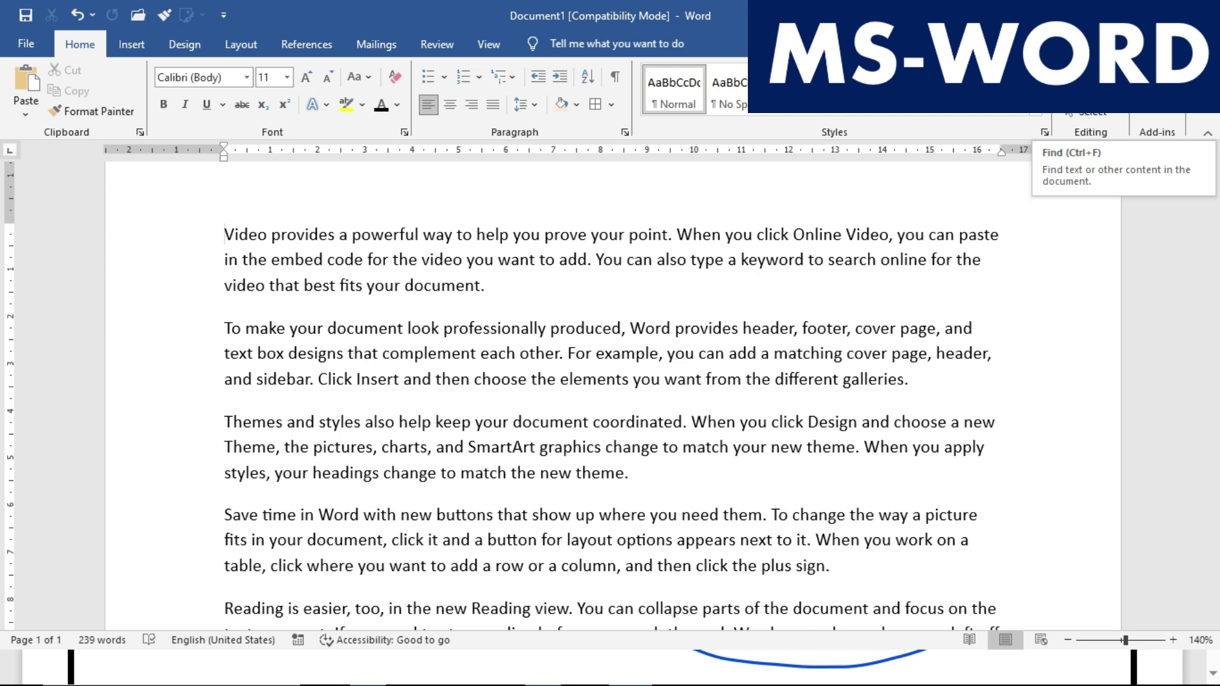
key(ctrl+f)
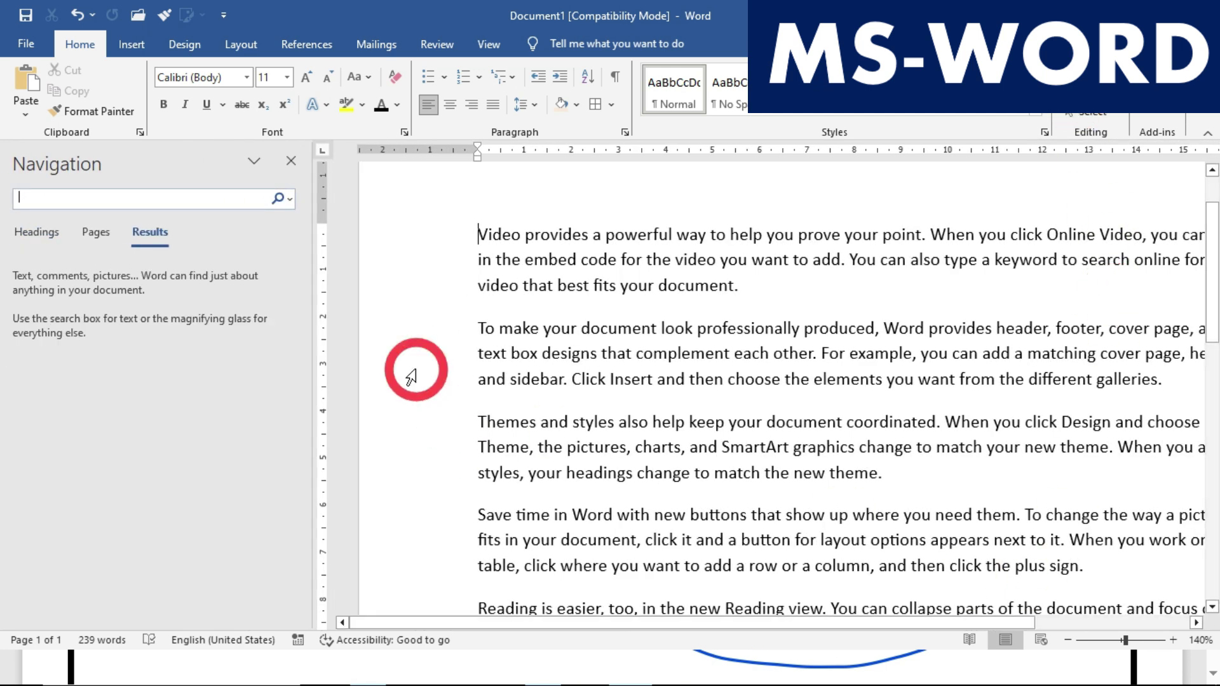
text(the)
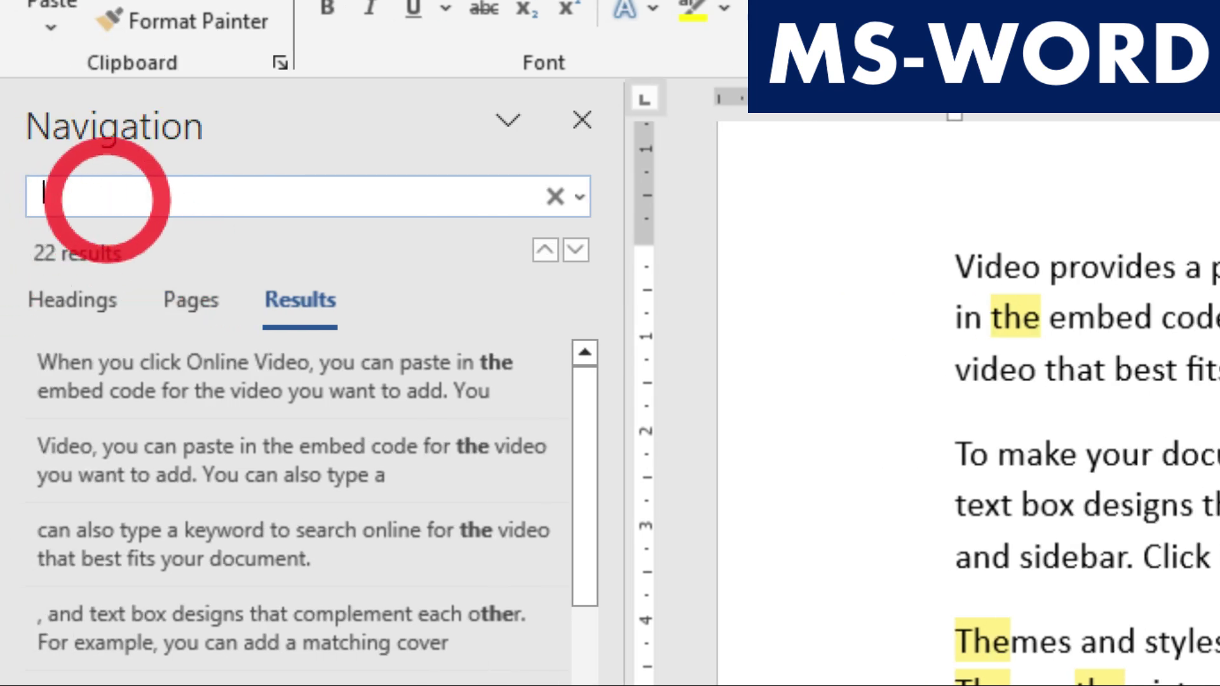
text(the)
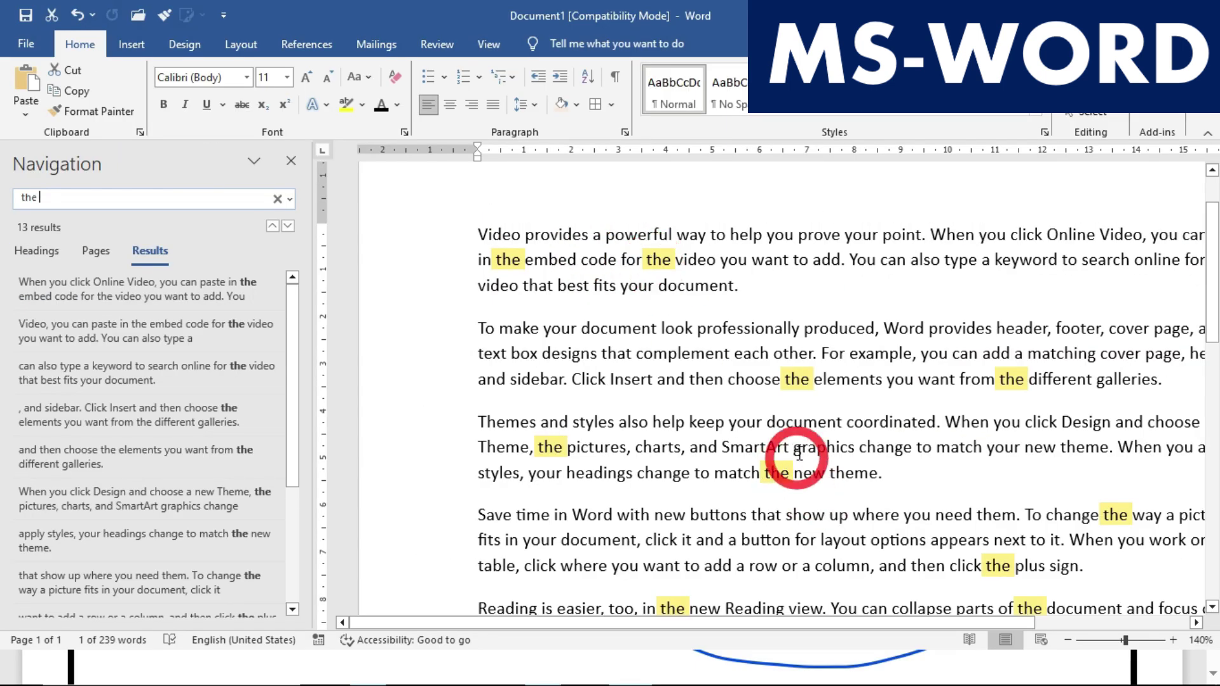
key(Escape)
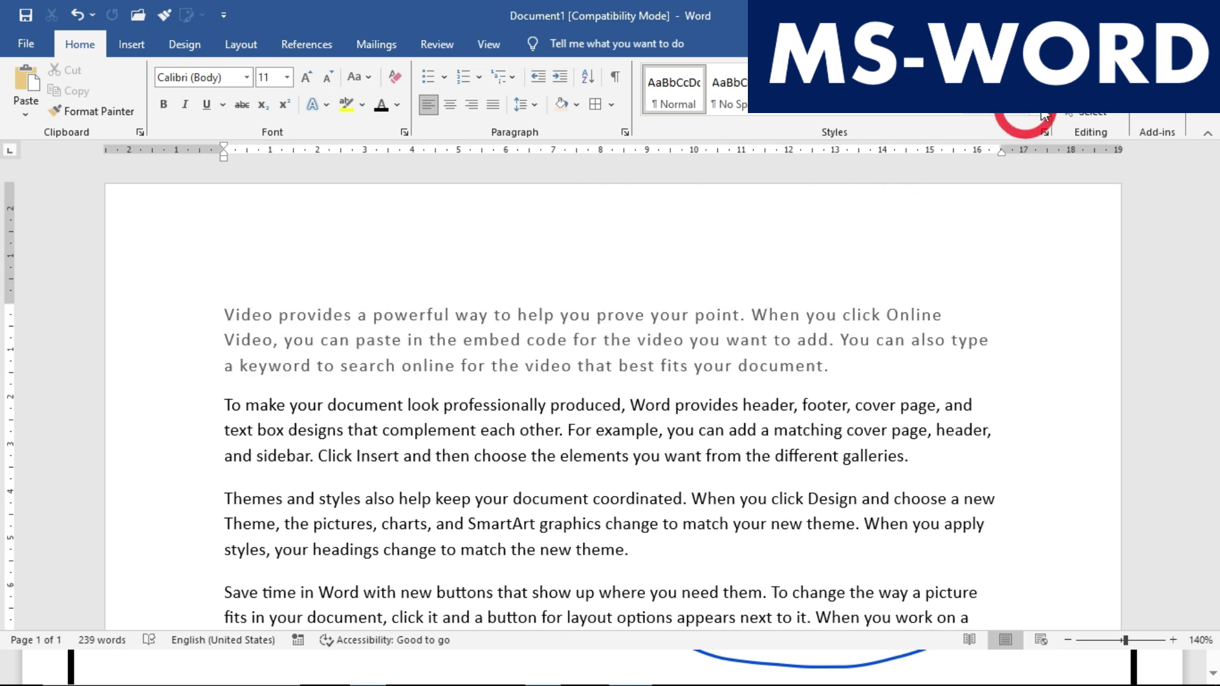
Replace every occurrence of "the " with "cpt " throughout the document, including the trailing space in both terms
click(1080, 97)
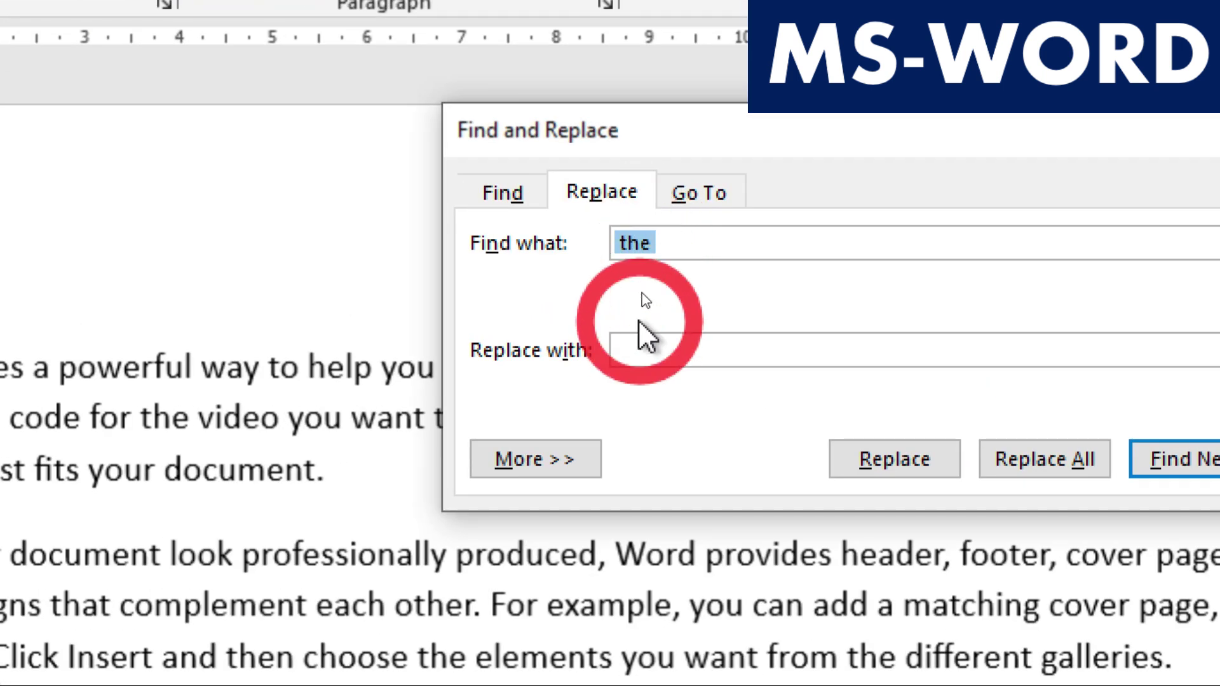
click(641, 347)
text(cpt)
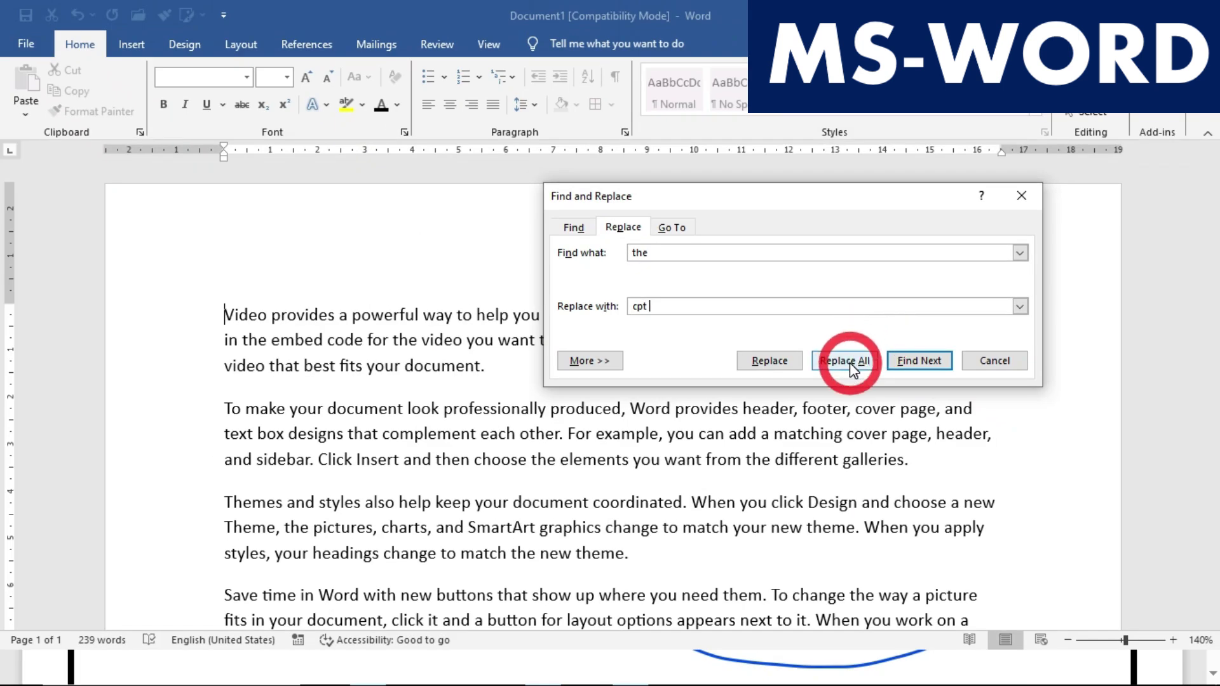
click(851, 365)
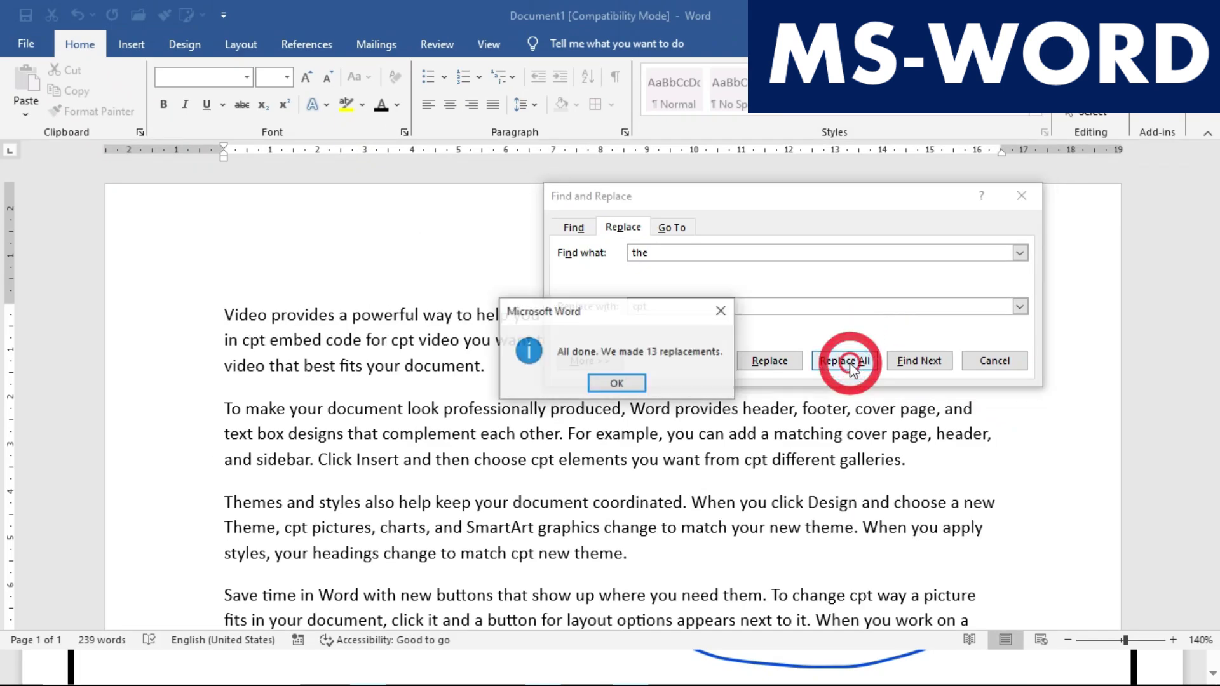
click(629, 394)
key(Escape)
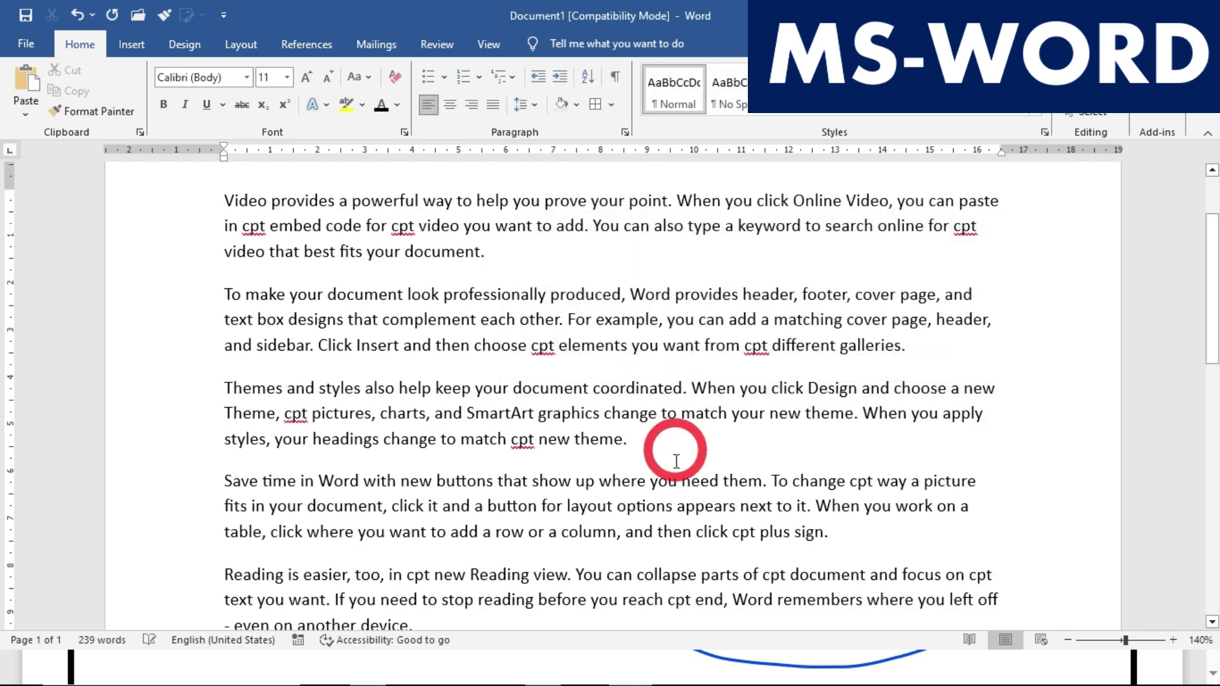
scroll(672, 467, up, 3)
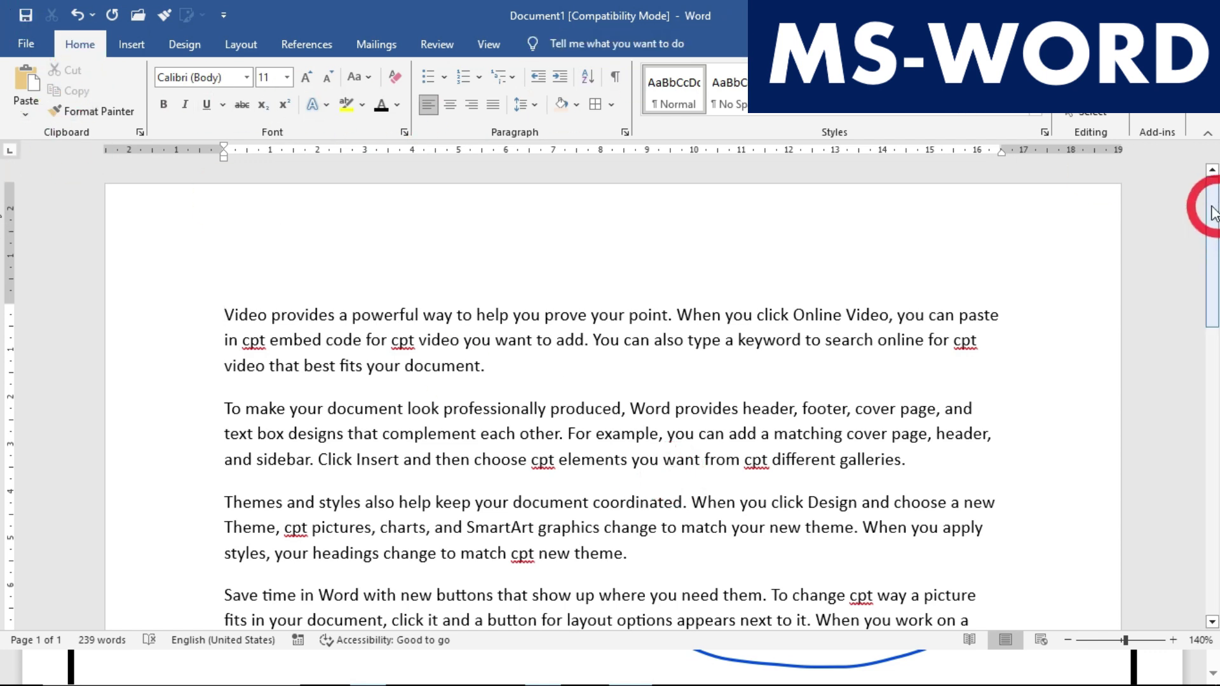
Switch to the practice paper PDF, look through its sets from 01 to 04, and return to the Word document
key(alt+Tab)
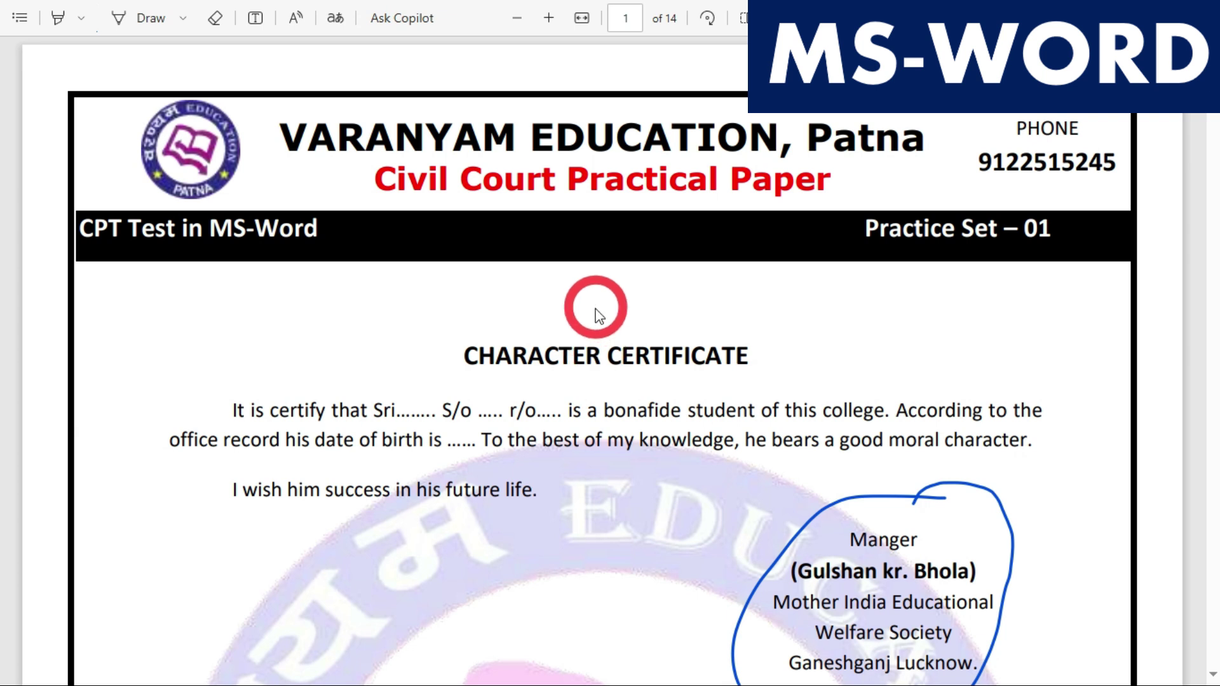
scroll(585, 394, down, 20)
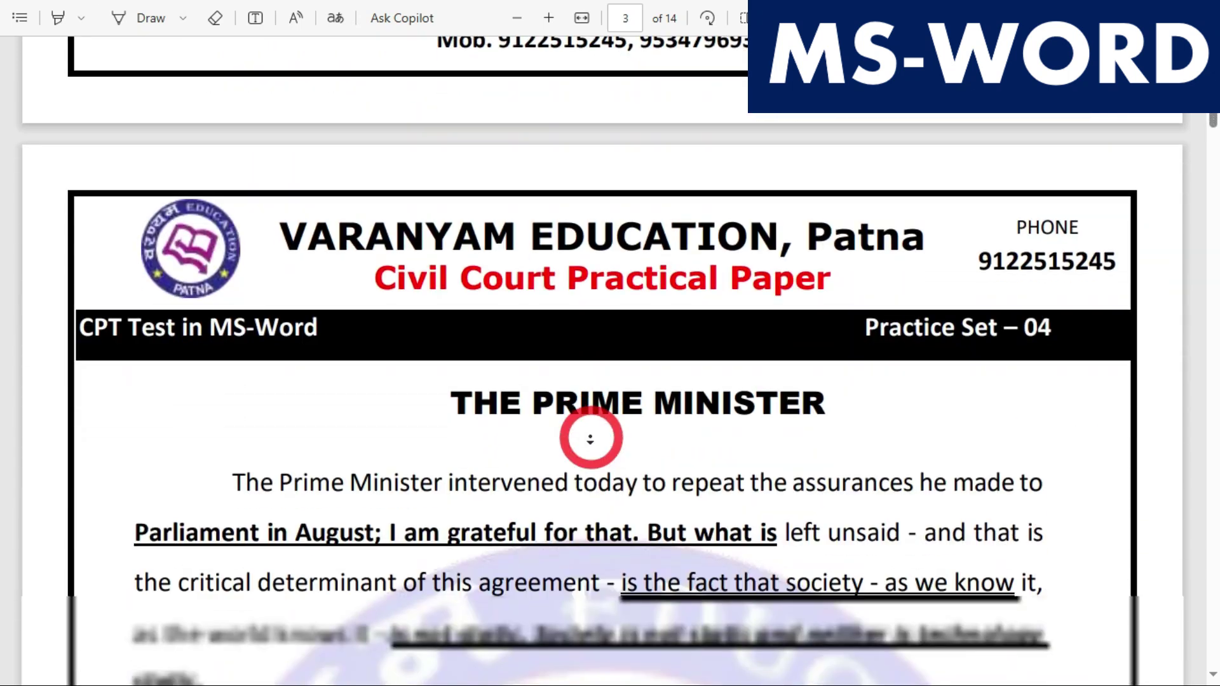
click(591, 430)
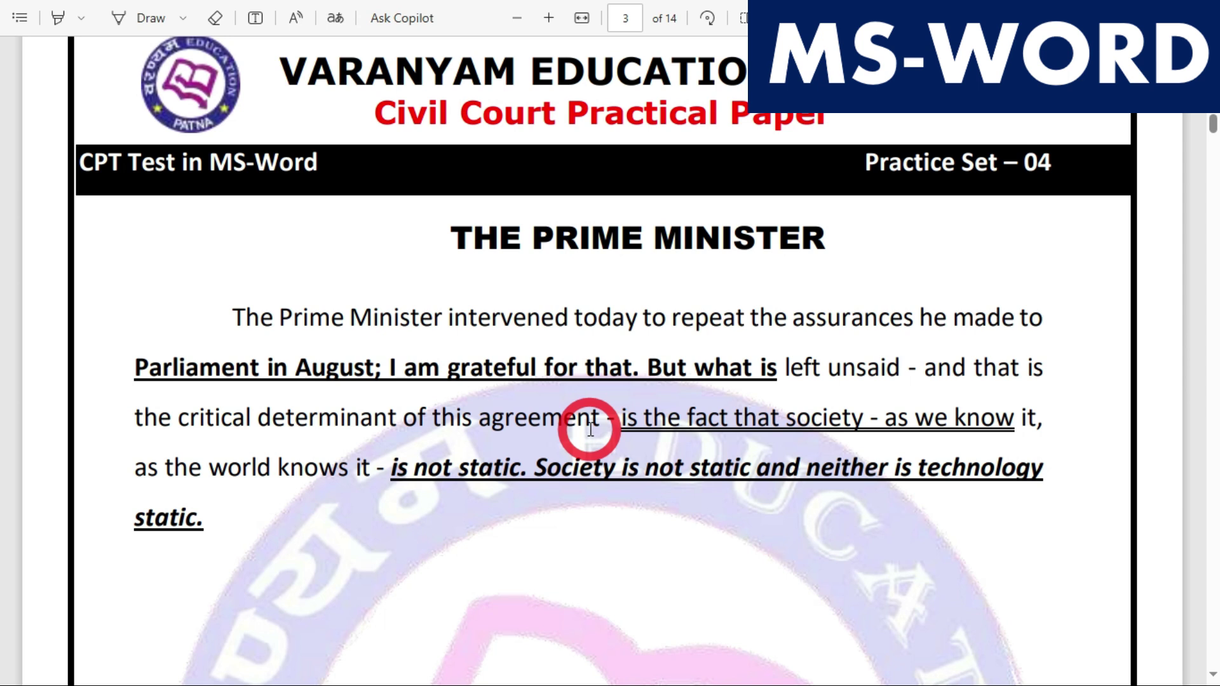
scroll(590, 429, up, 20)
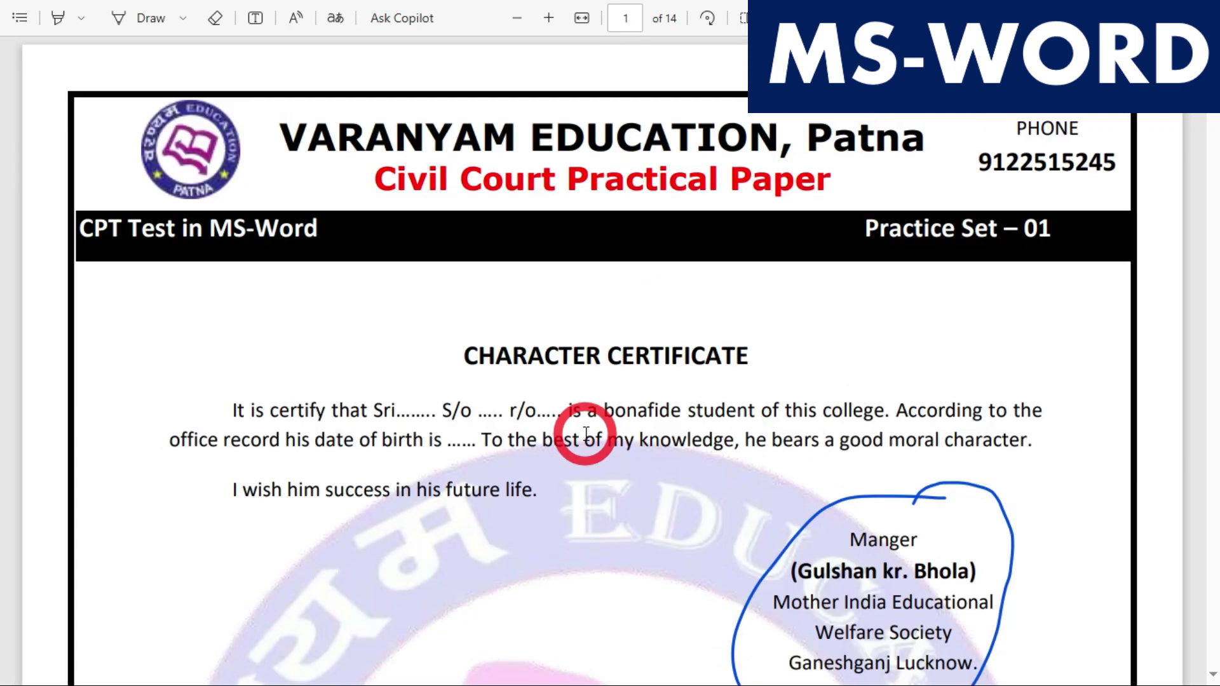
key(alt+Tab)
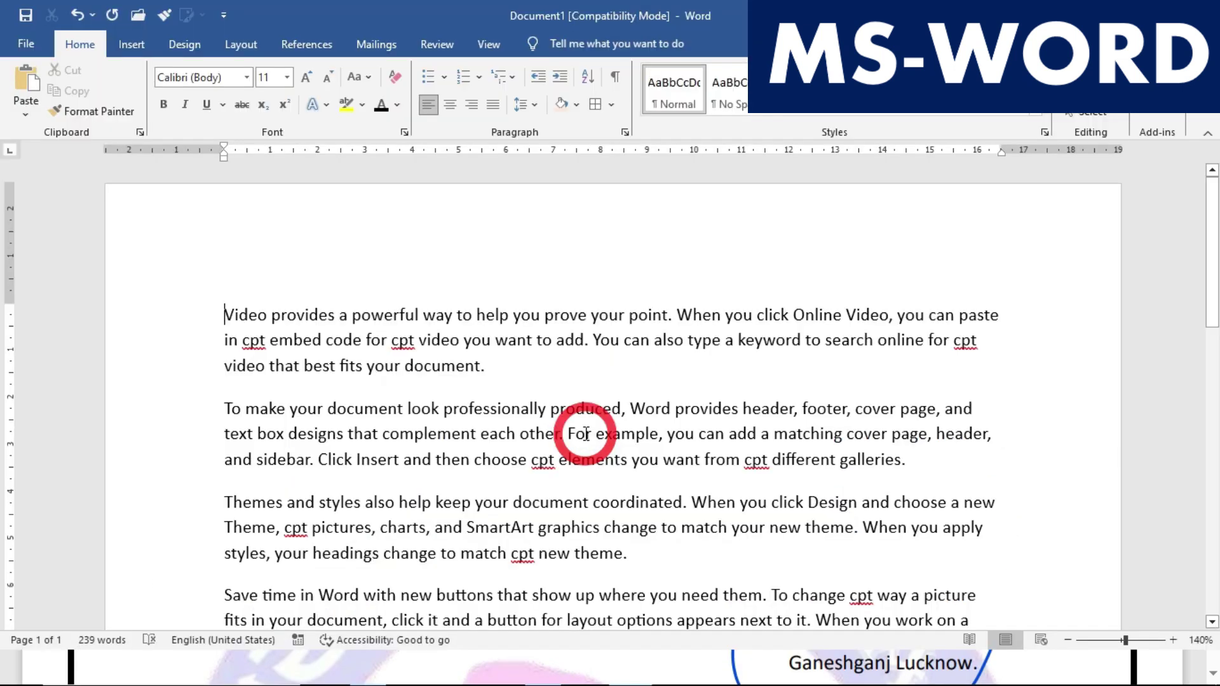